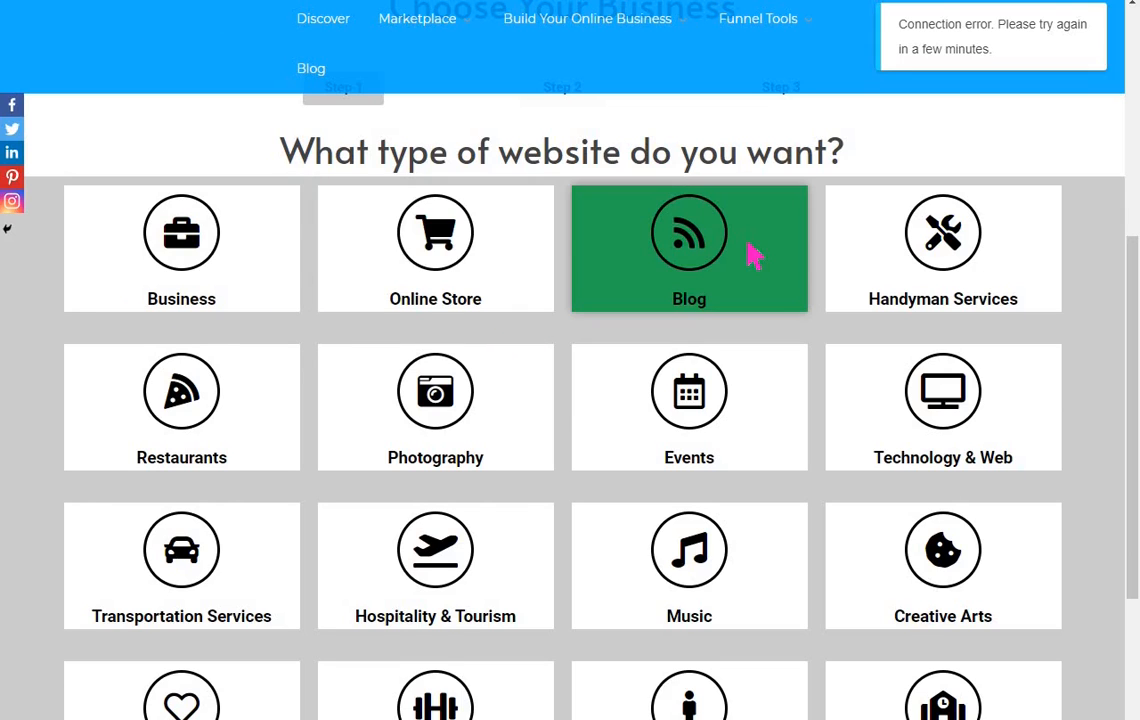
# Look through the website types offered in Step 1 of the Instant AI Website page, from Business to Community.
pyautogui.scroll(-3, 650, 355)
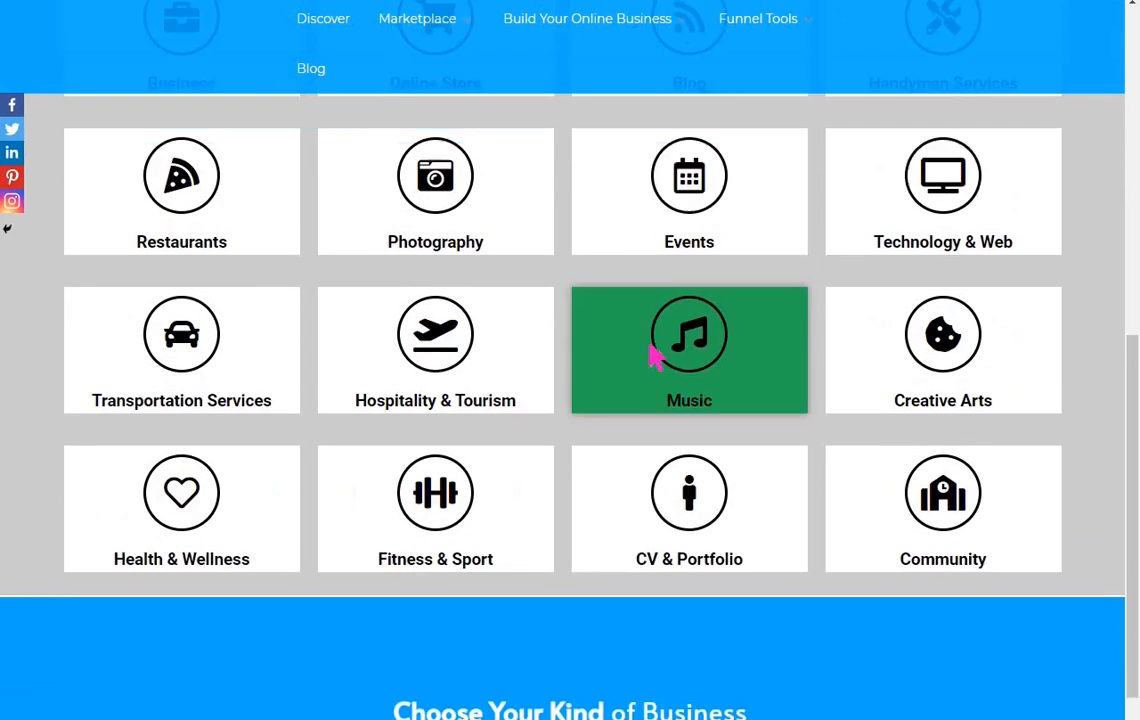
pyautogui.scroll(2, 170, 420)
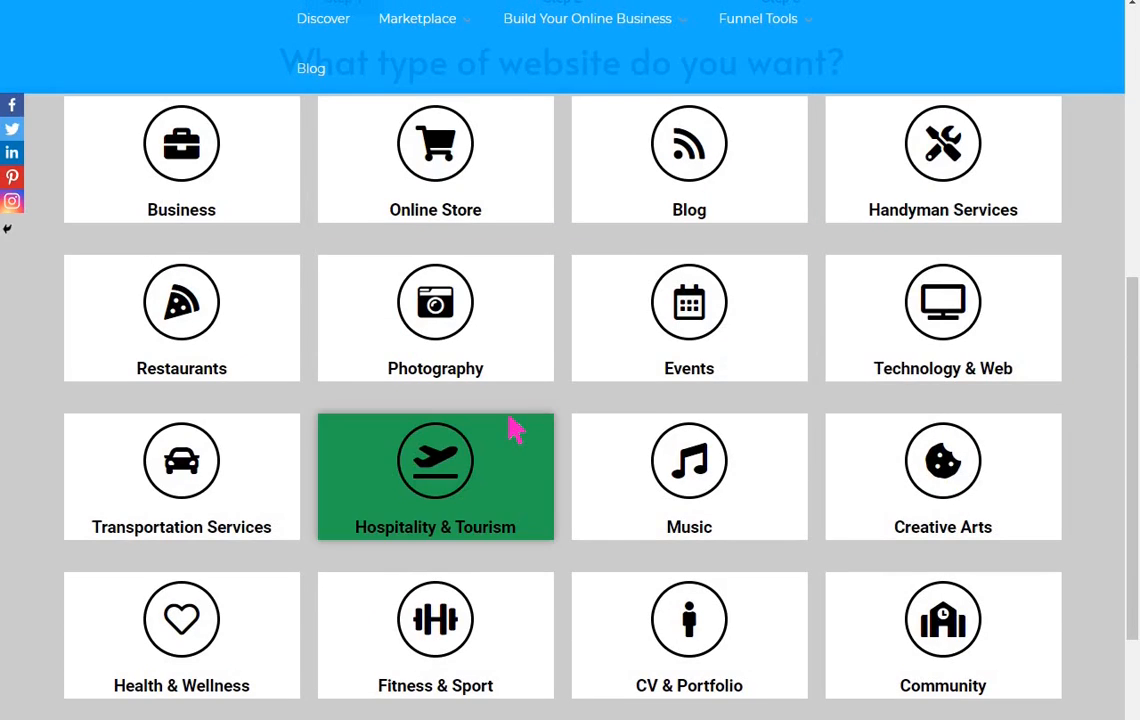
pyautogui.scroll(-1, 705, 390)
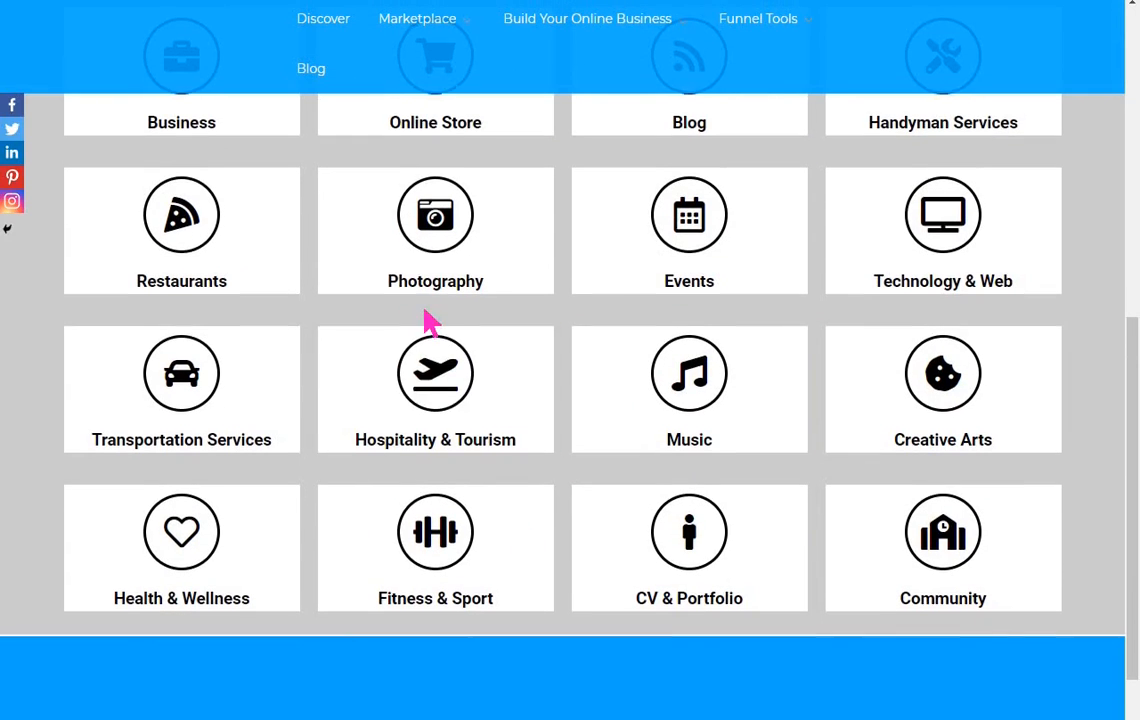
pyautogui.scroll(2, 428, 321)
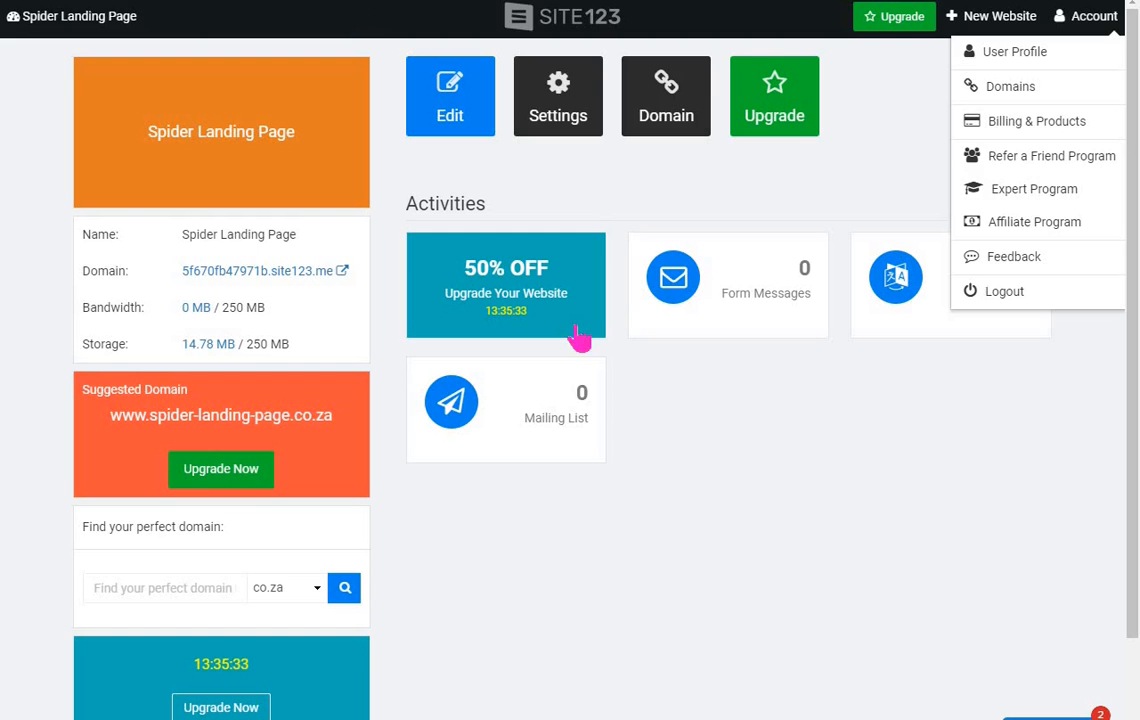
pyautogui.scroll(1, 684, 396)
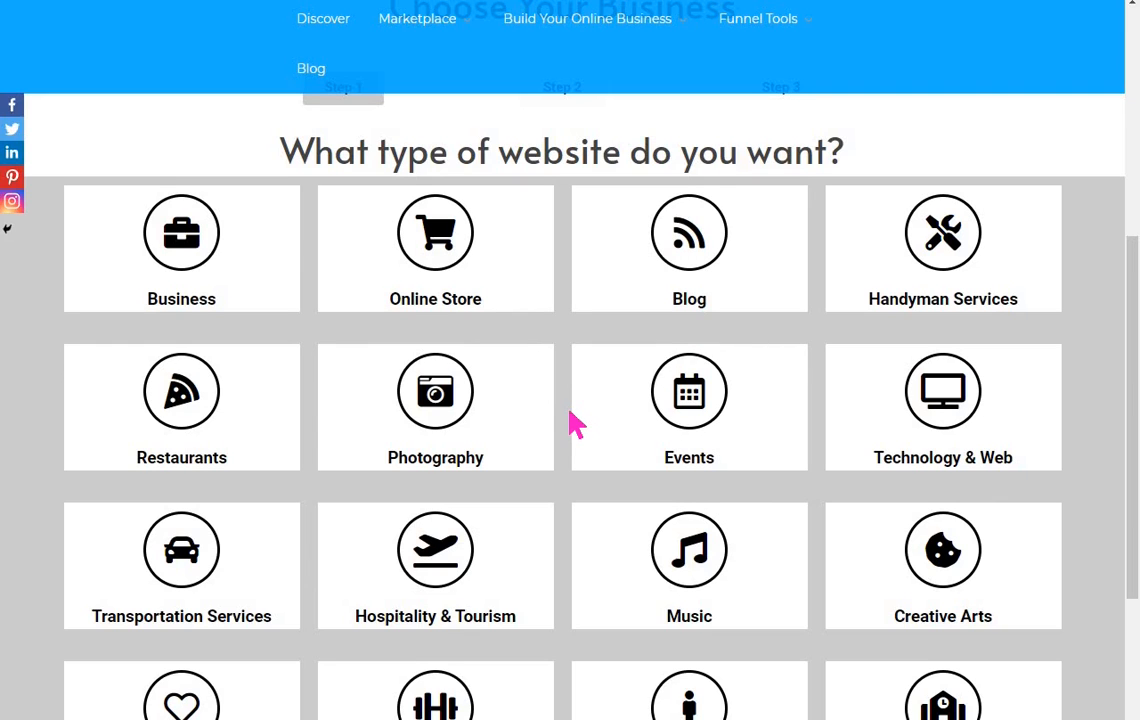
pyautogui.scroll(5, 565, 398)
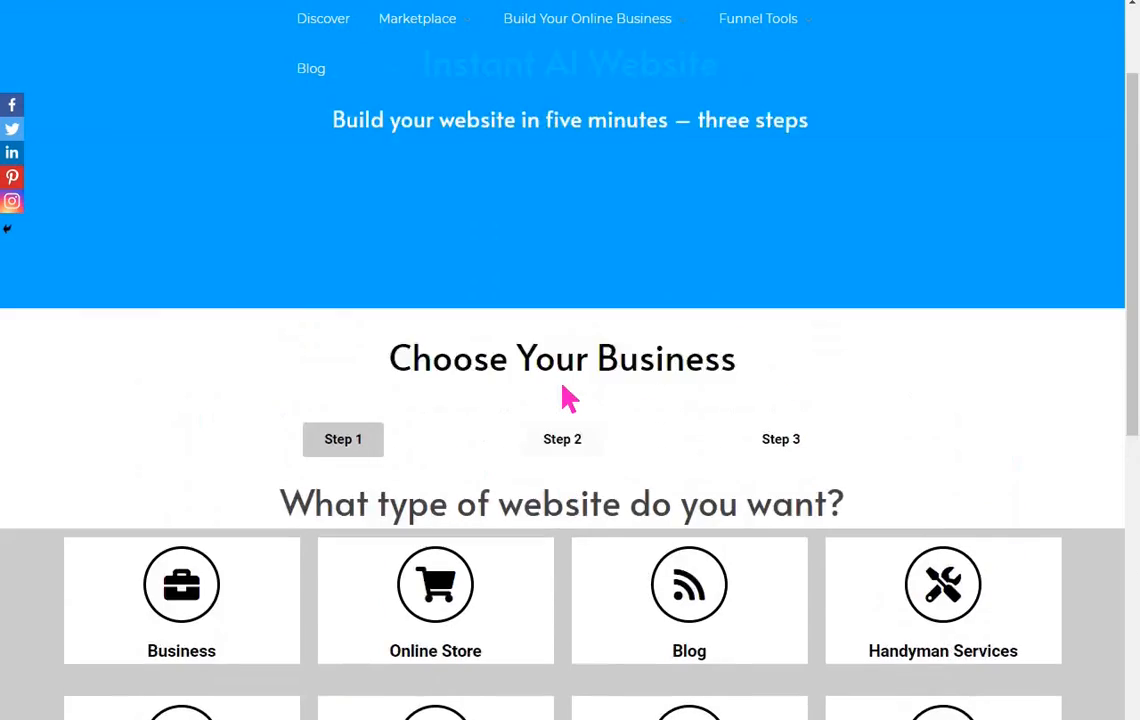
pyautogui.scroll(-1, 565, 398)
pyautogui.scroll(-2, 565, 398)
pyautogui.scroll(3, 565, 398)
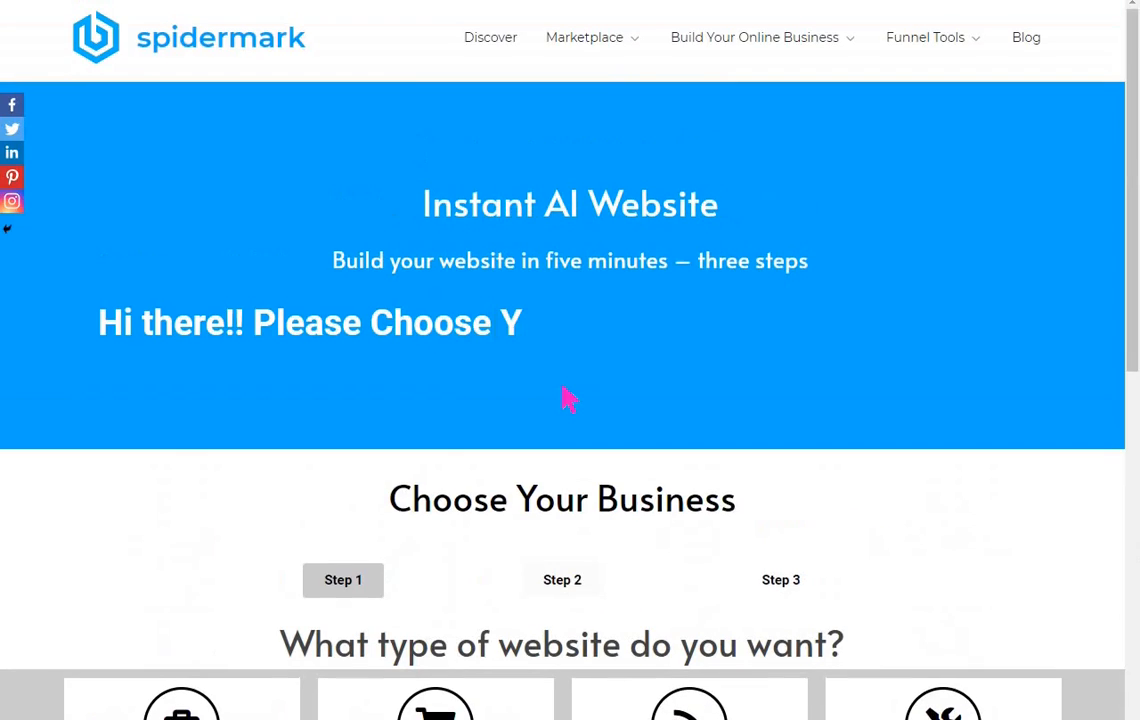
pyautogui.scroll(-4, 565, 398)
pyautogui.scroll(-4, 565, 398)
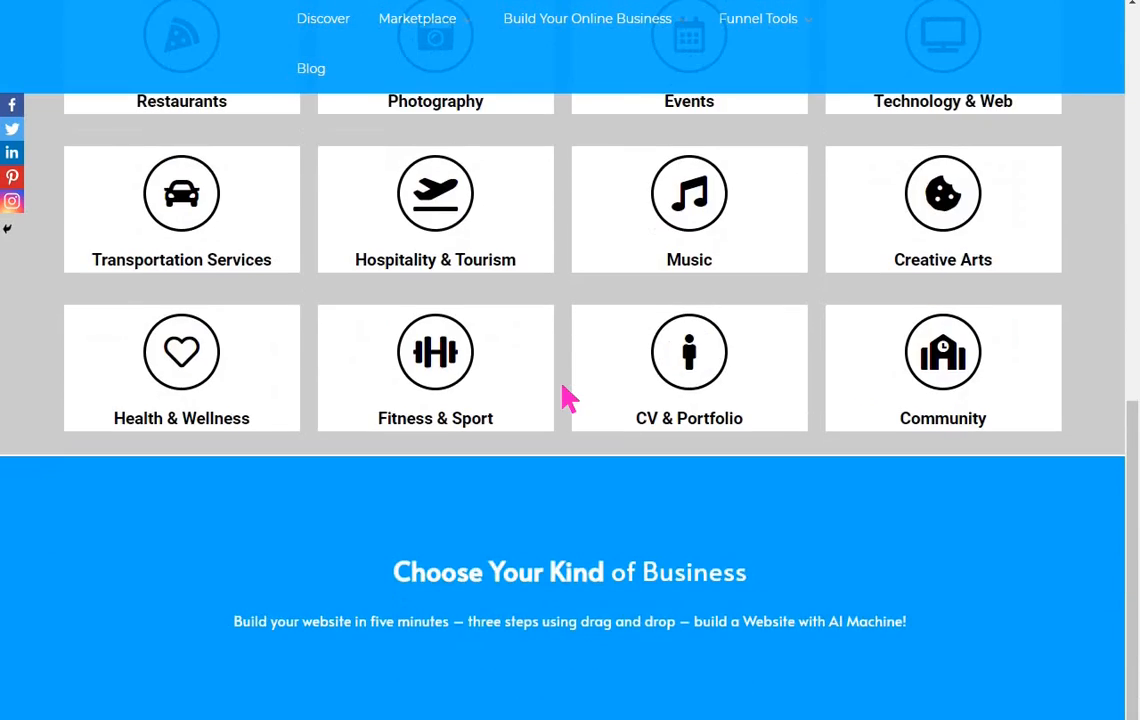
pyautogui.scroll(7, 565, 398)
pyautogui.scroll(1, 565, 398)
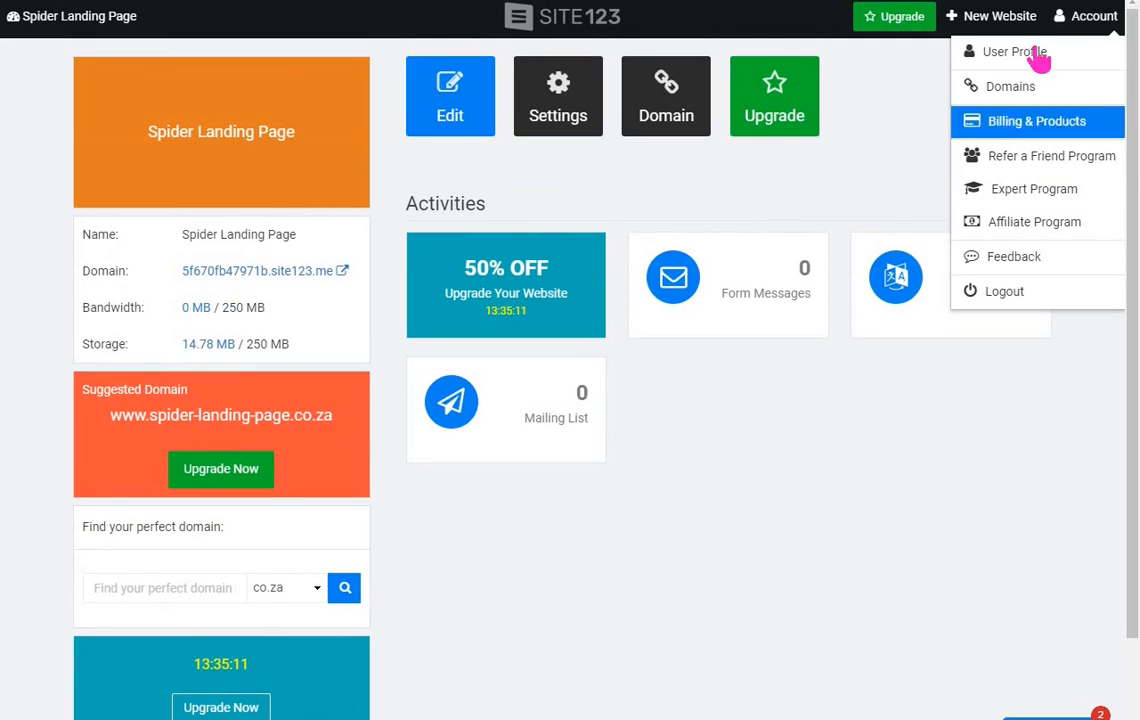
# Close the account options on the SITE123 dashboard and view the site's Settings and Domain options.
pyautogui.click(1115, 33)
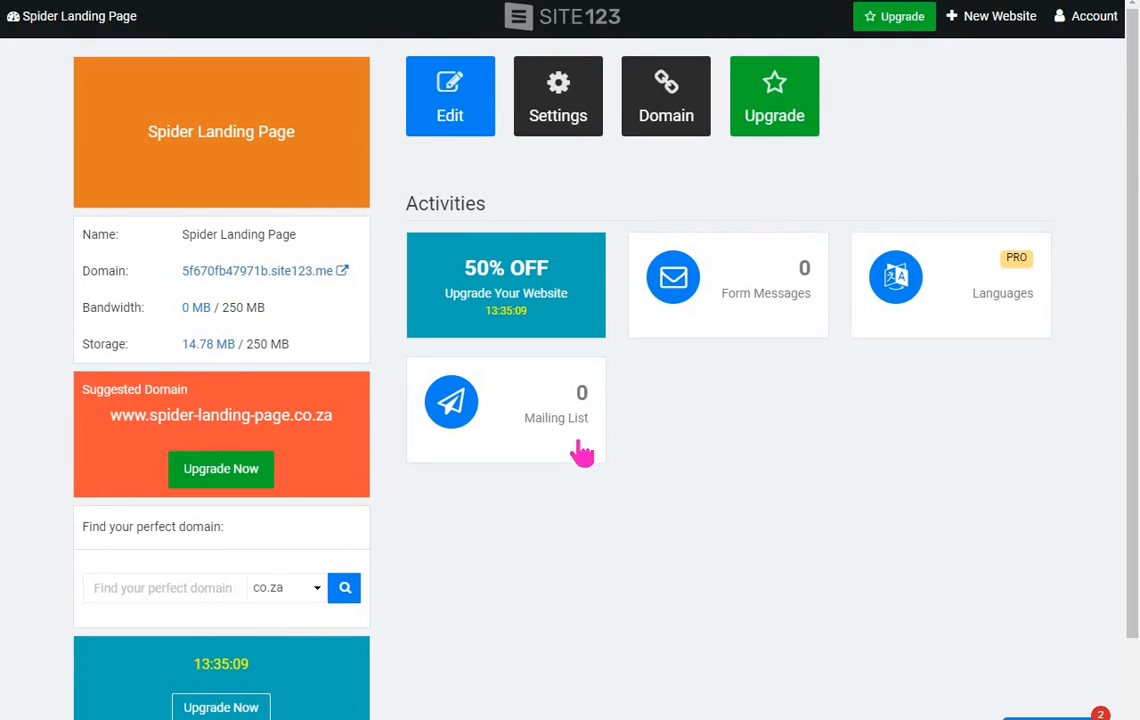
pyautogui.scroll(-2, 580, 450)
pyautogui.scroll(2, 580, 455)
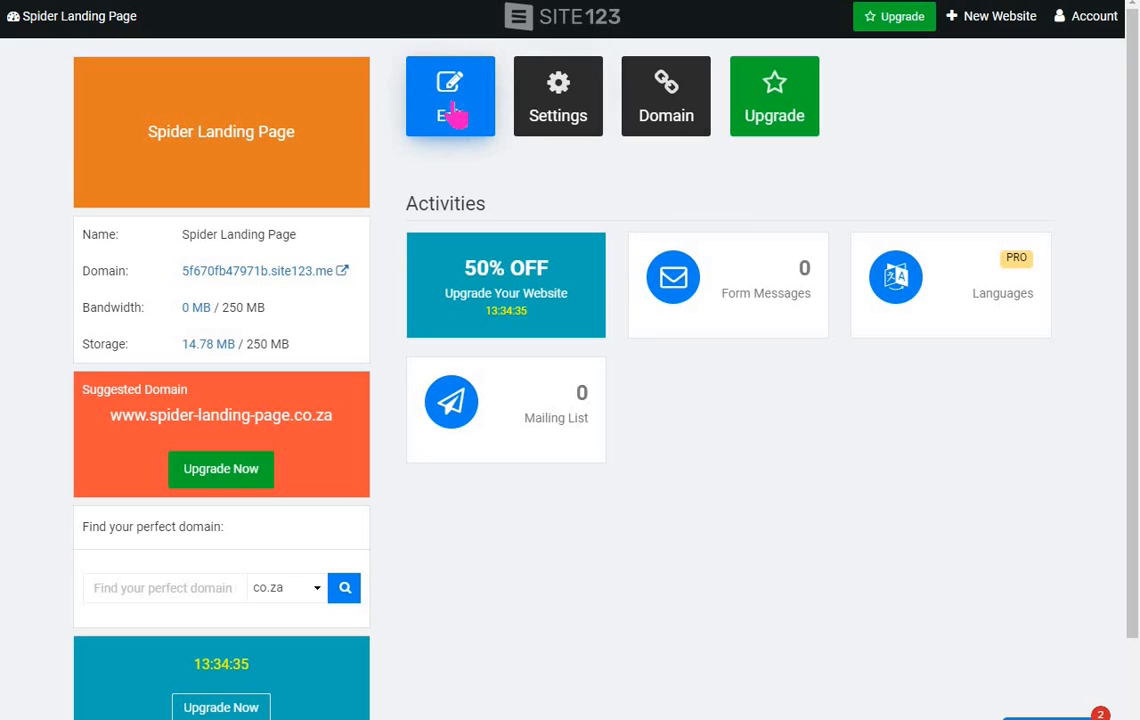
pyautogui.click(560, 118)
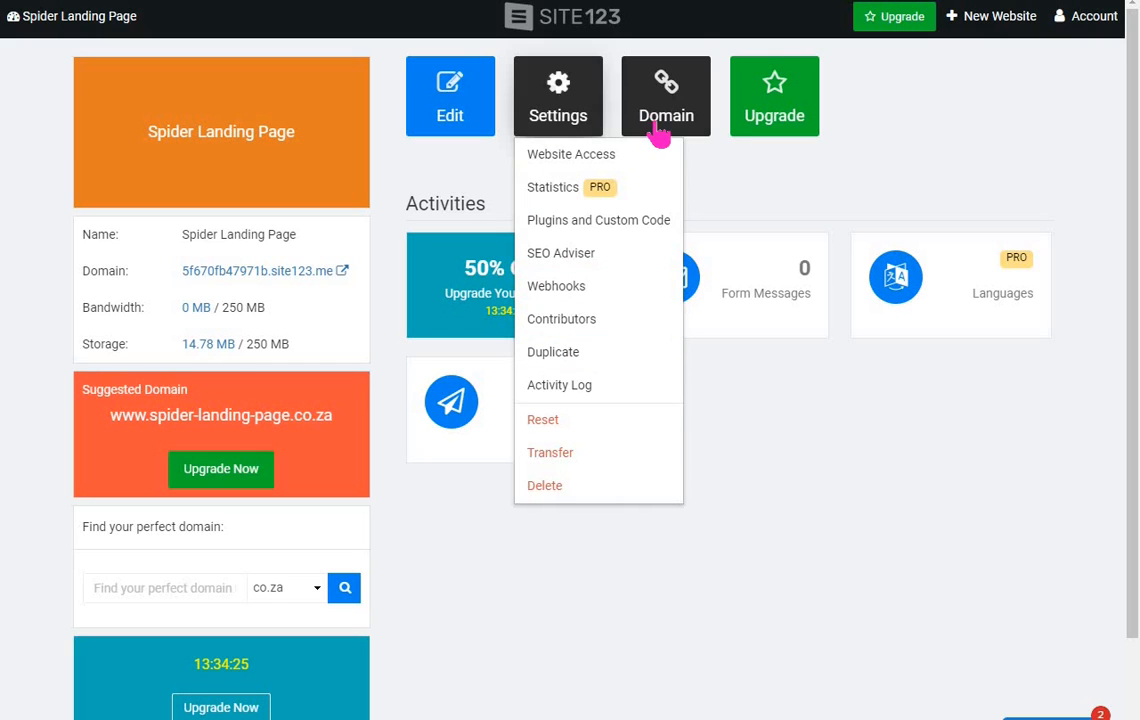
pyautogui.moveTo(664, 128)
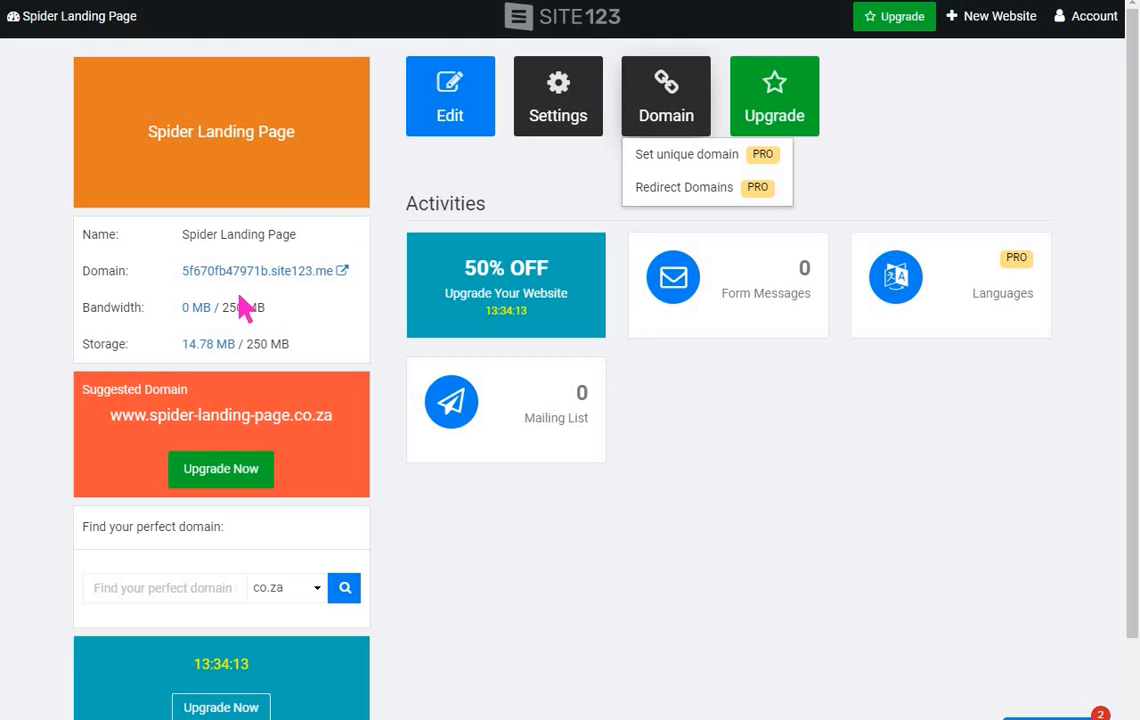
# Examine the site's domain, bandwidth and storage details, the suggested domain and the domain search on the dashboard.
pyautogui.scroll(-2, 238, 318)
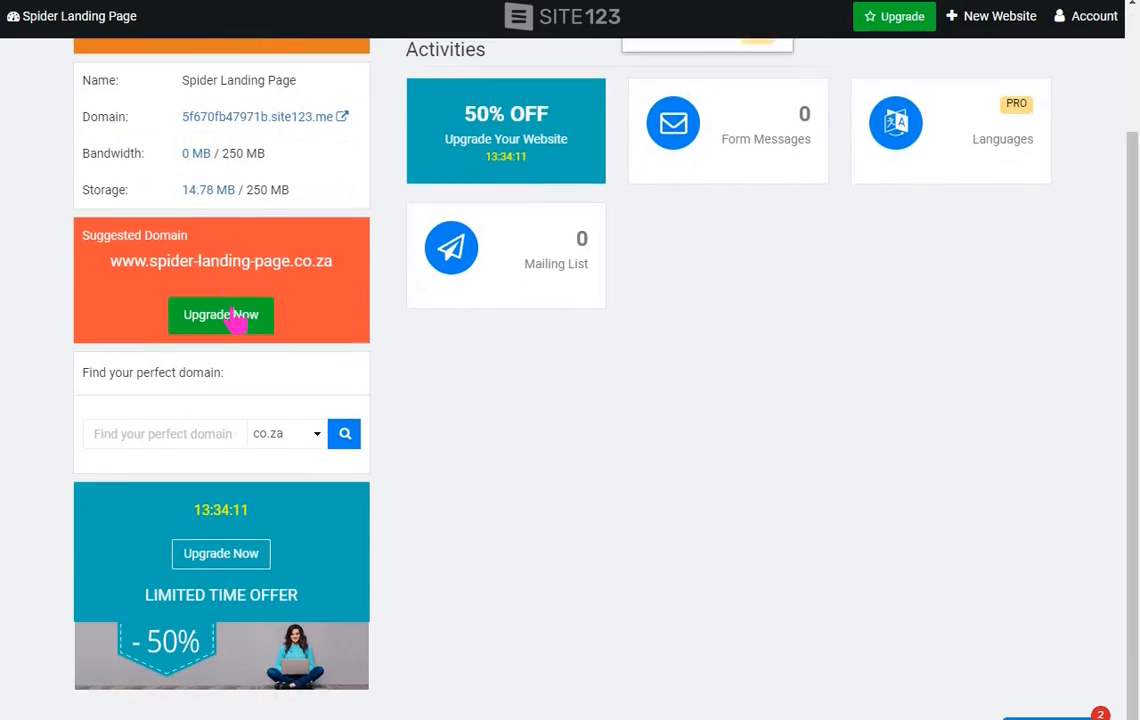
pyautogui.scroll(2, 238, 318)
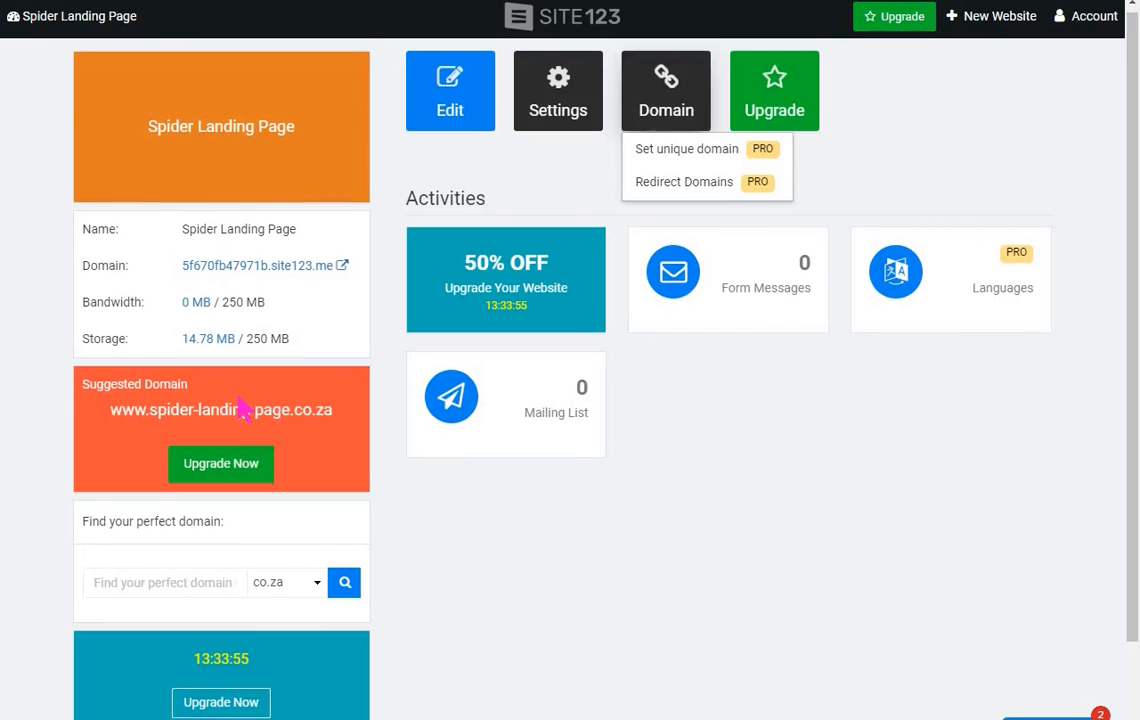
pyautogui.scroll(-2, 247, 400)
pyautogui.scroll(1, 224, 326)
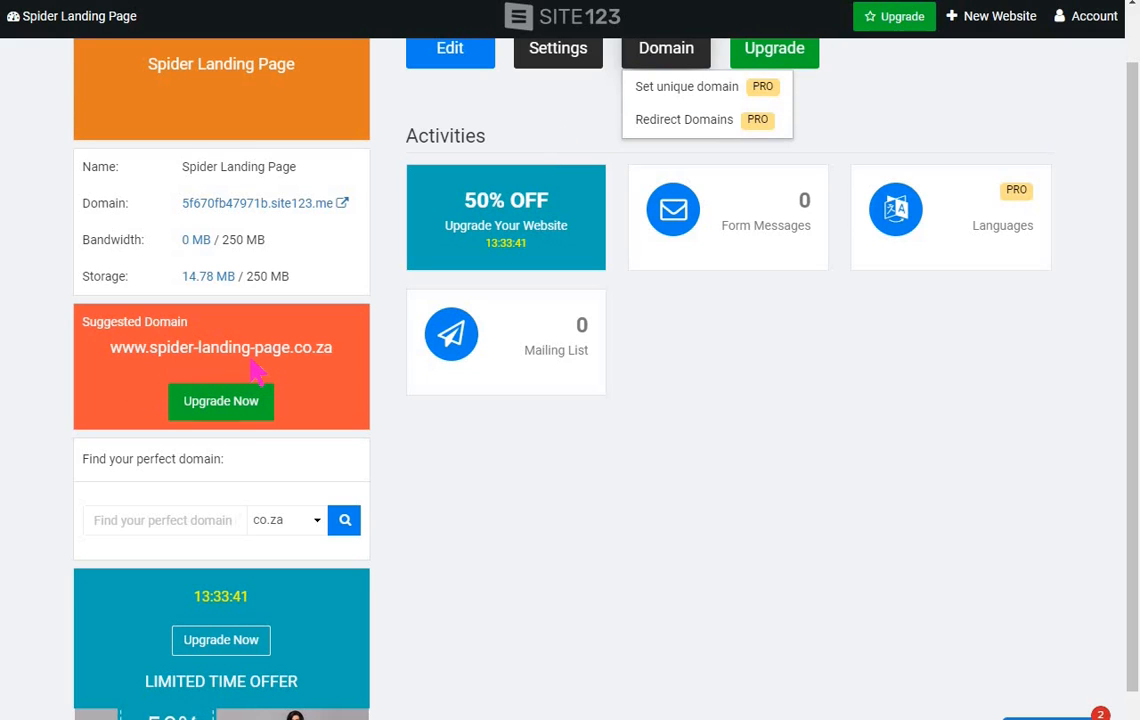
pyautogui.scroll(1, 255, 372)
pyautogui.scroll(-2, 255, 372)
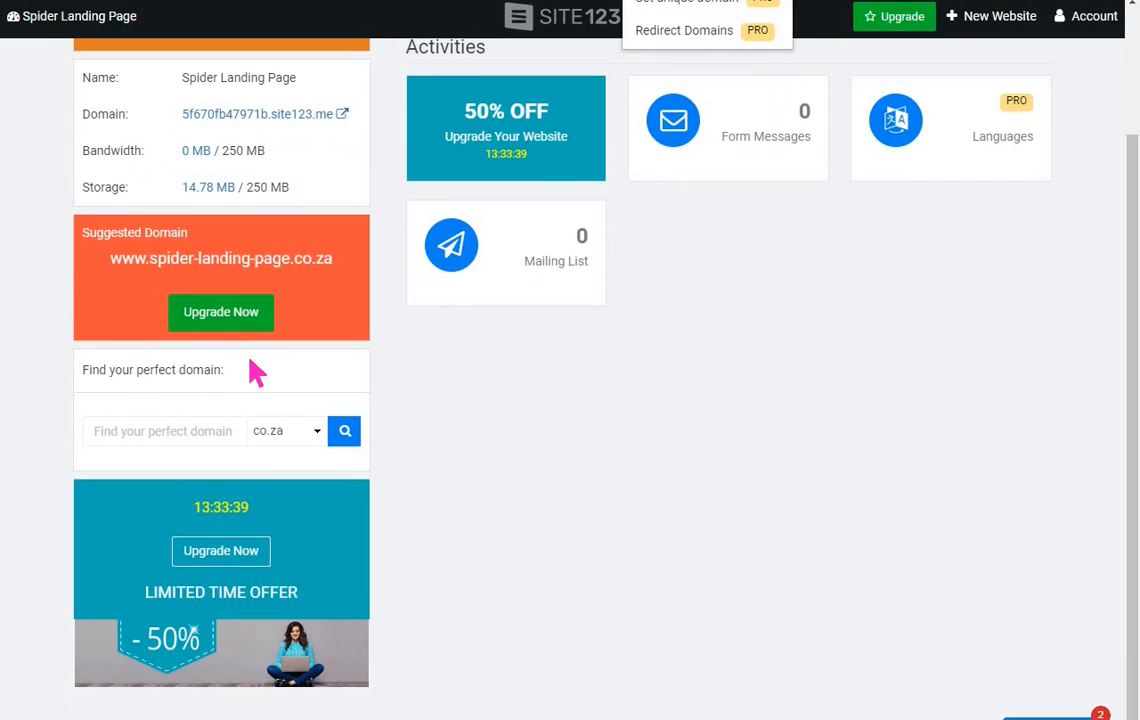
pyautogui.scroll(2, 253, 372)
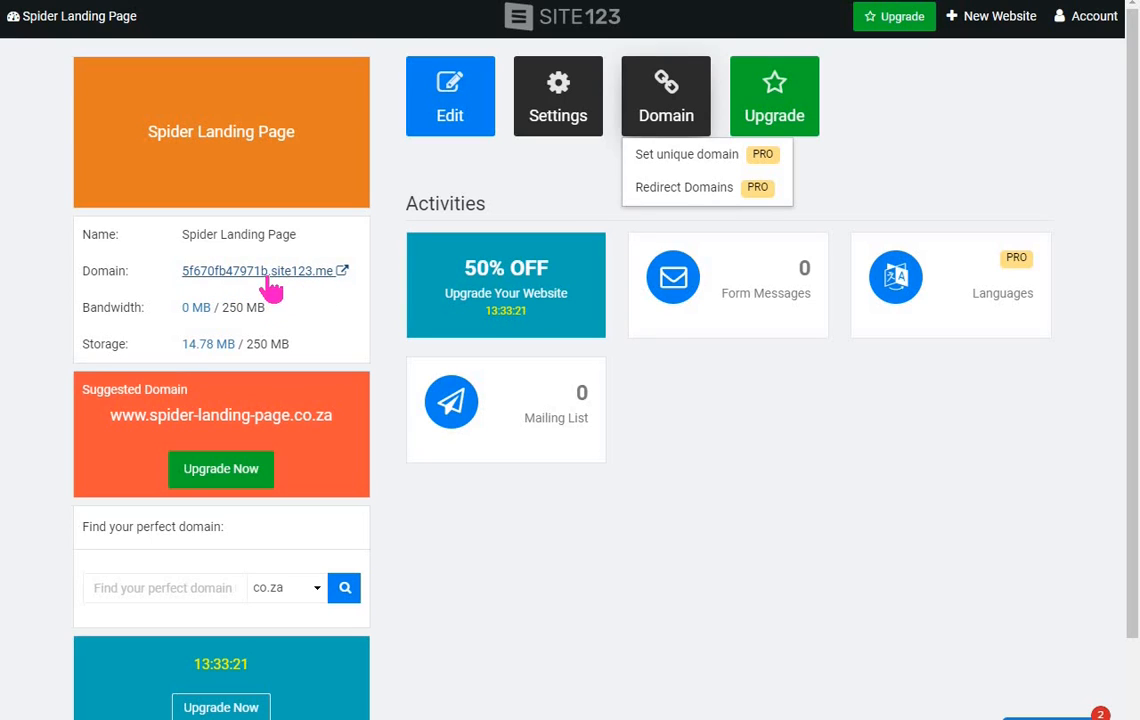
# Open the live Spider Landing Page site from its domain link and look through it.
pyautogui.click(345, 274)
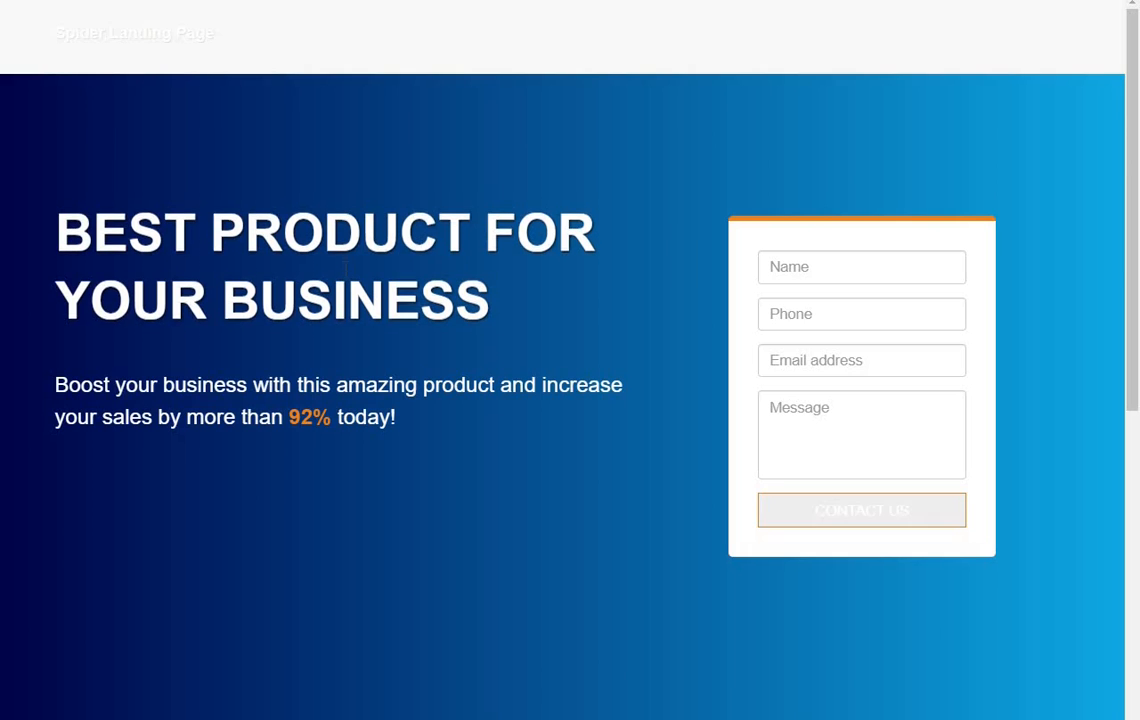
pyautogui.scroll(-5, 562, 321)
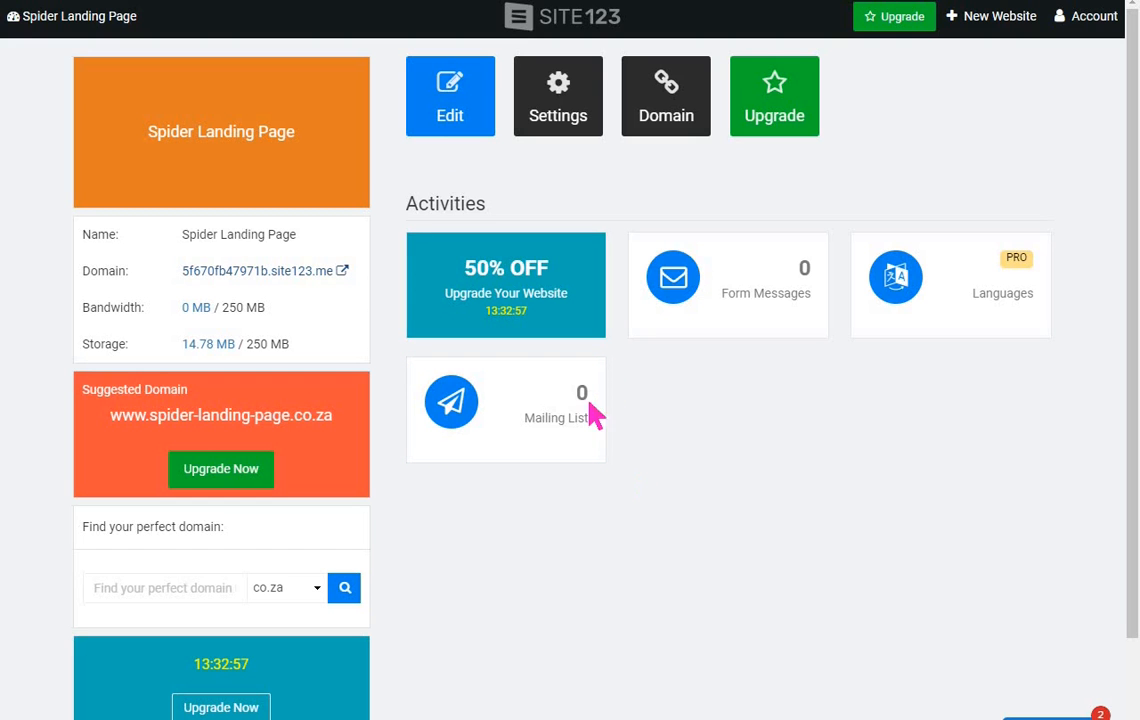
# Open the Spider Landing Page site in the website editor and review its header area and Services section.
pyautogui.click(435, 122)
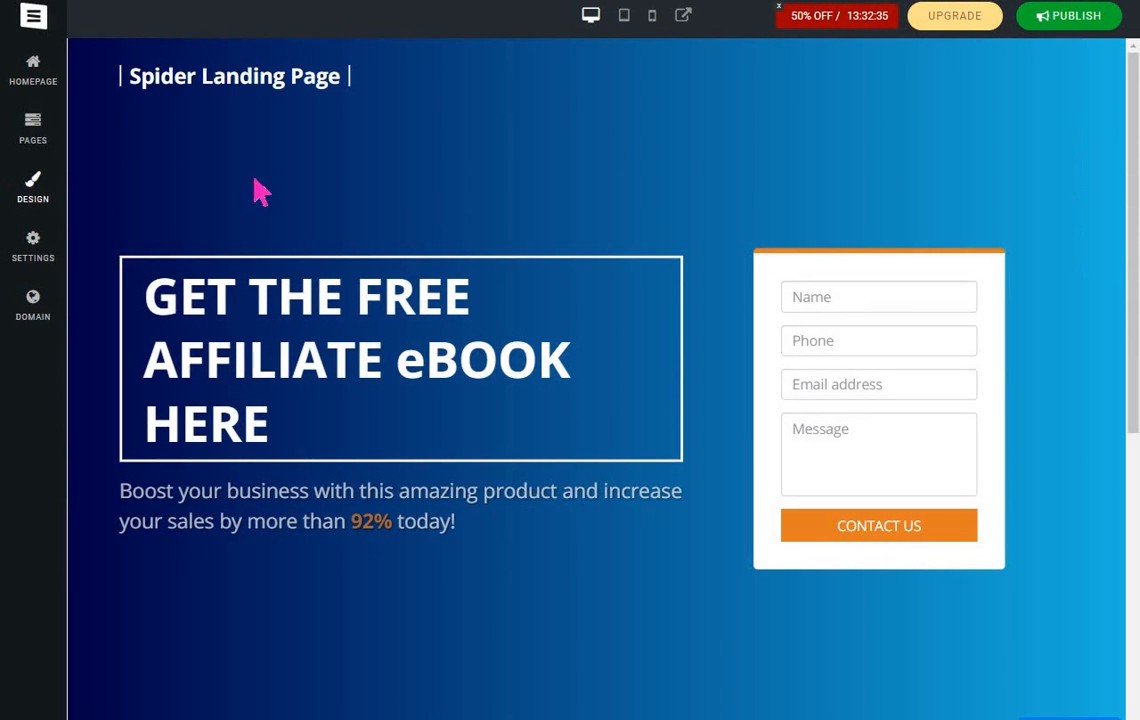
pyautogui.scroll(-6, 517, 180)
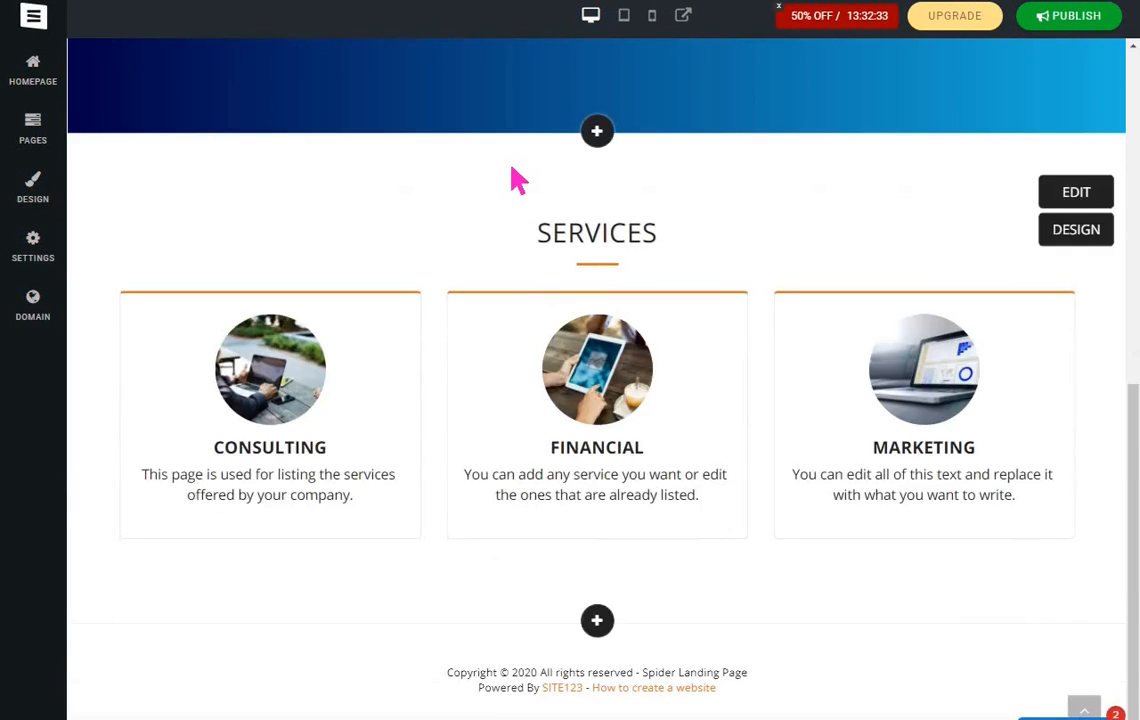
pyautogui.scroll(7, 517, 180)
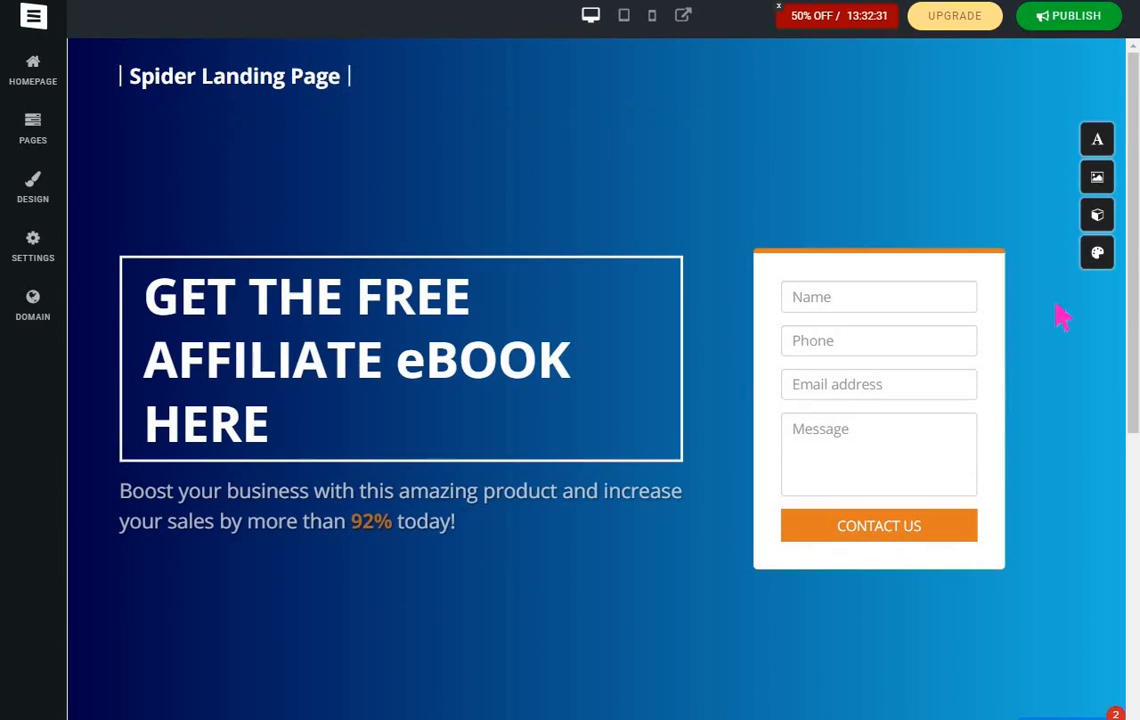
pyautogui.scroll(-5, 471, 326)
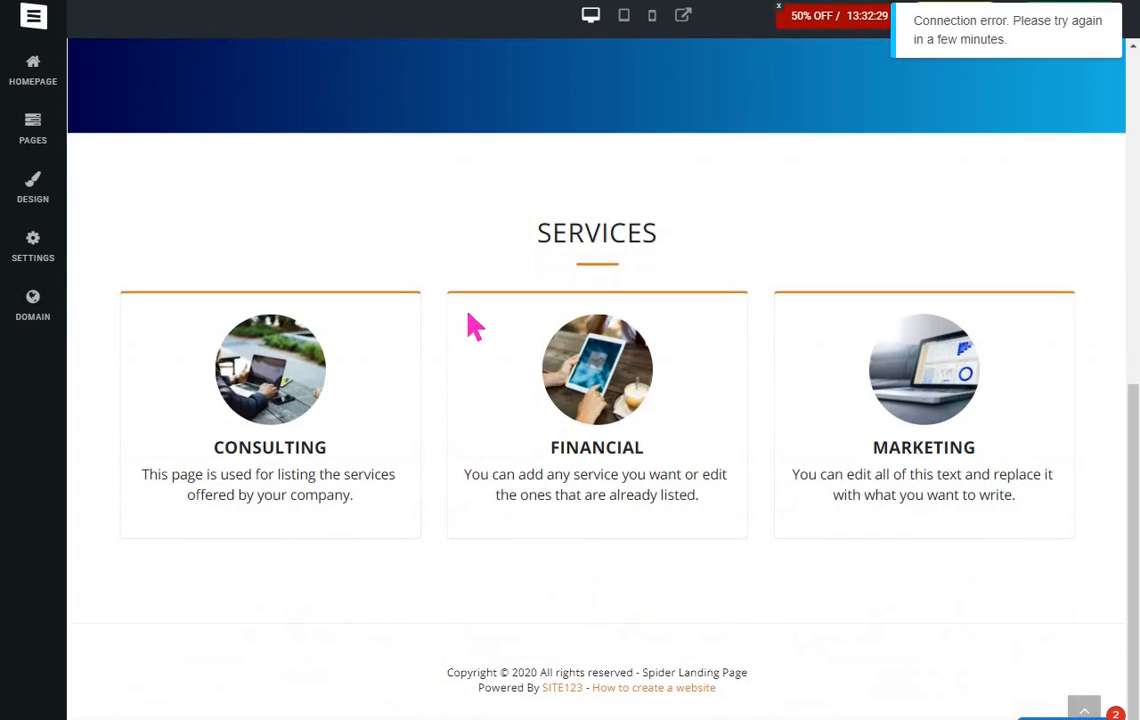
pyautogui.scroll(6, 471, 326)
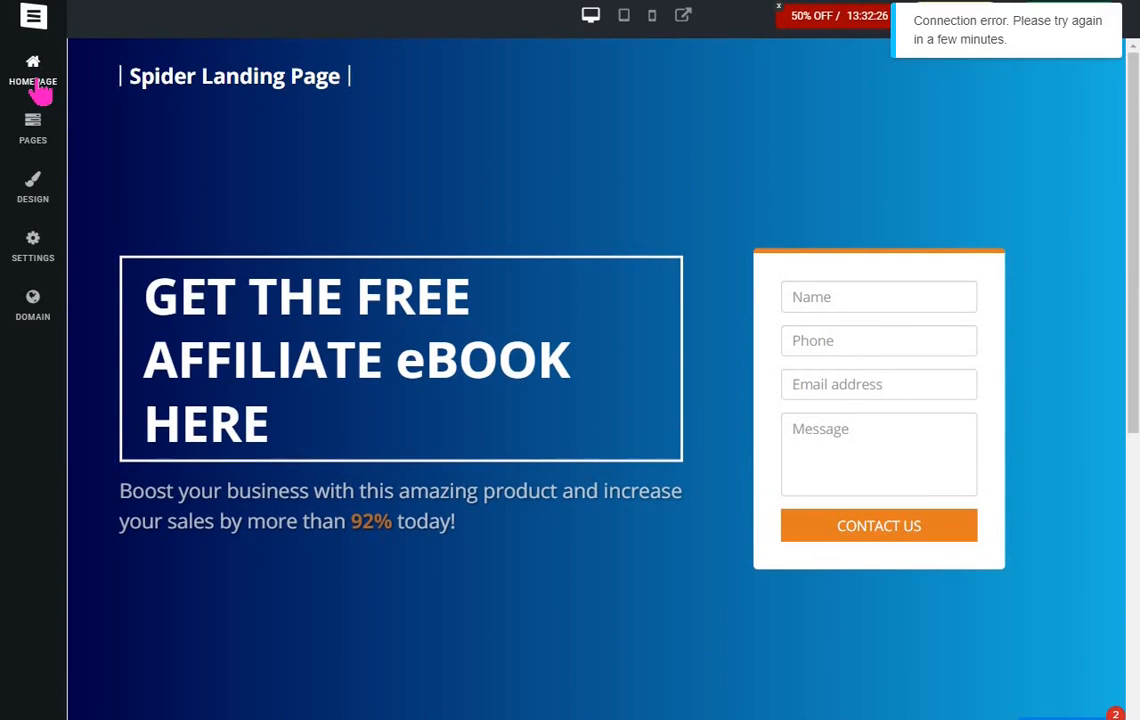
# Open the homepage's text settings and inspect the Title 1 and Title 2 contents.
pyautogui.click(33, 75)
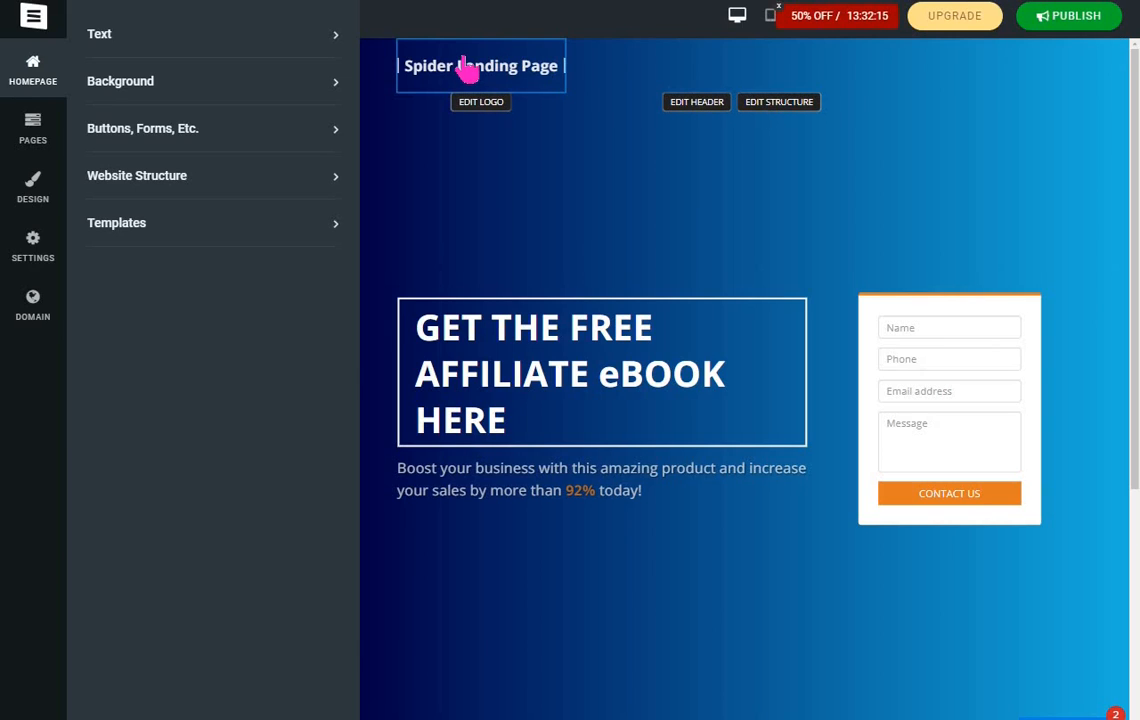
pyautogui.click(190, 36)
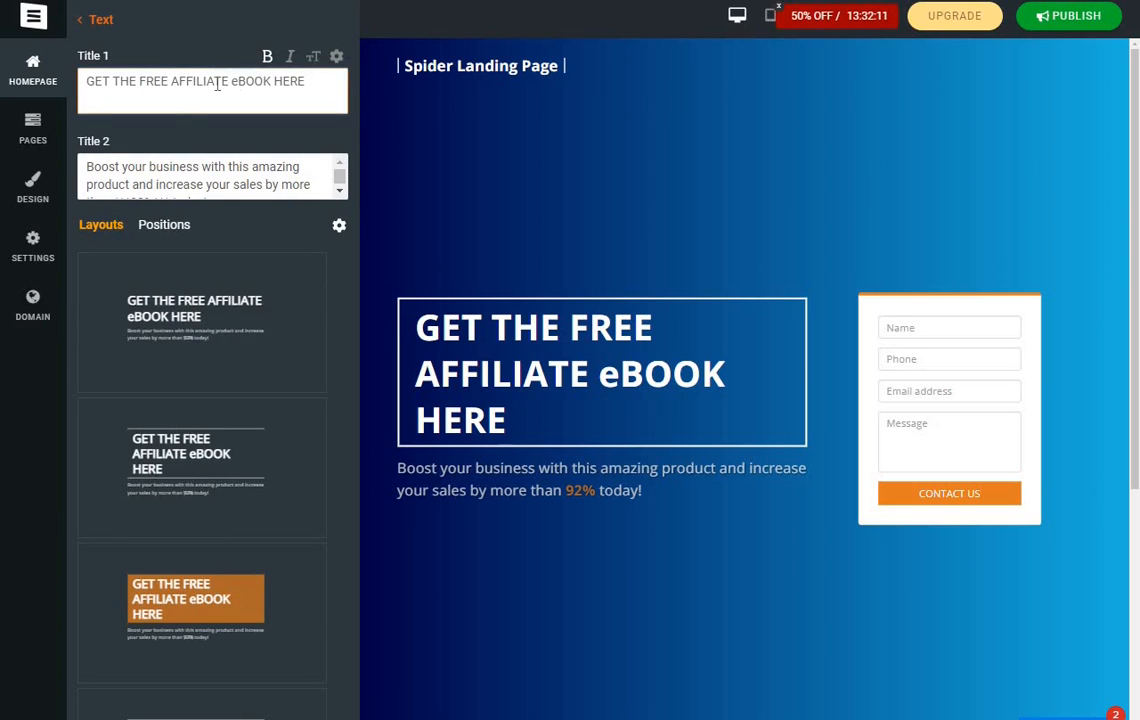
pyautogui.click(106, 170)
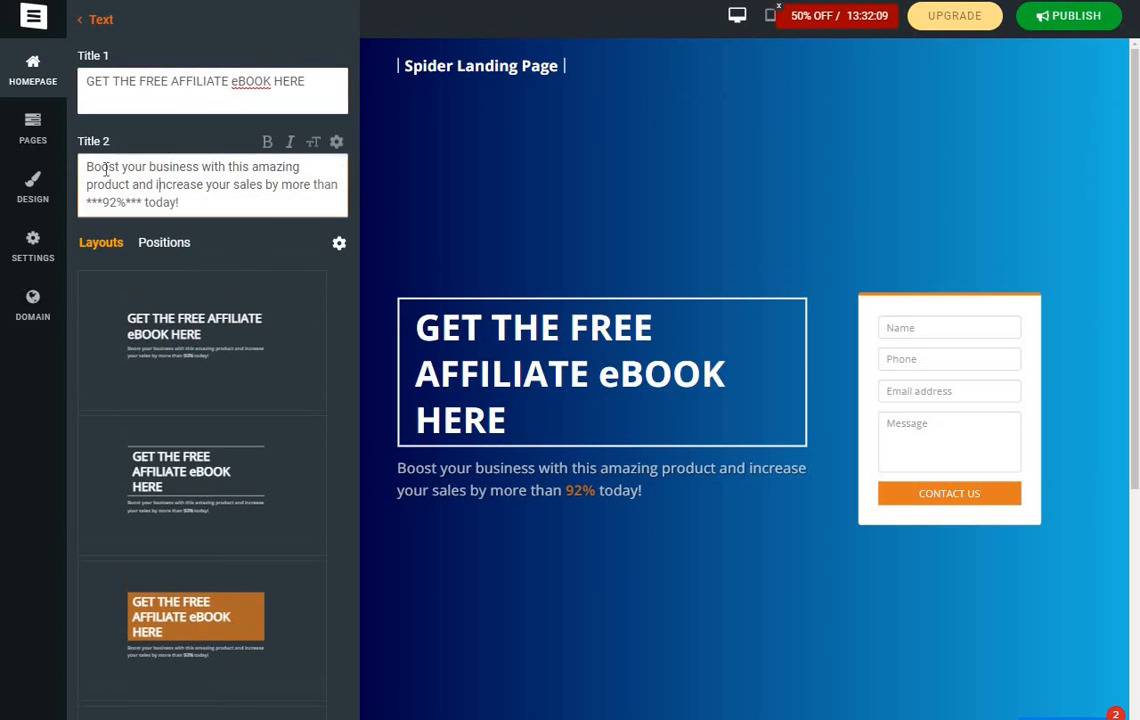
pyautogui.moveTo(180, 203); pyautogui.dragTo(82, 169)
pyautogui.click(165, 185)
pyautogui.click(577, 373)
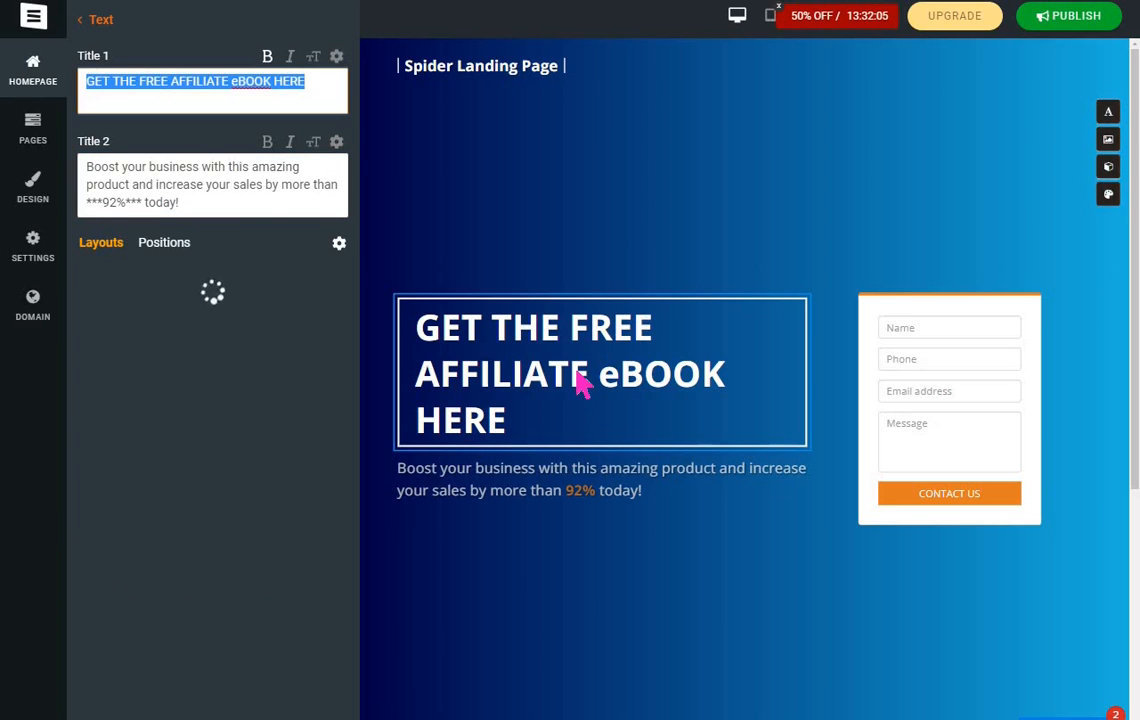
pyautogui.click(189, 178)
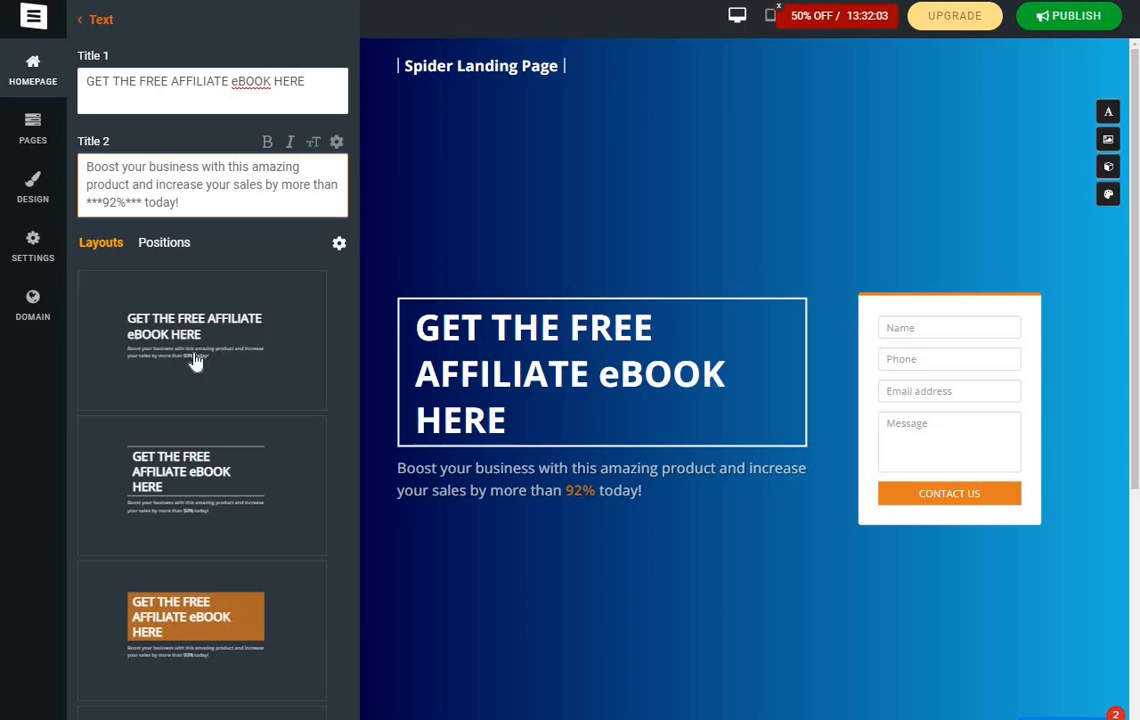
# Browse the available text layouts for the homepage titles and check the contact form on the page.
pyautogui.scroll(-3, 162, 410)
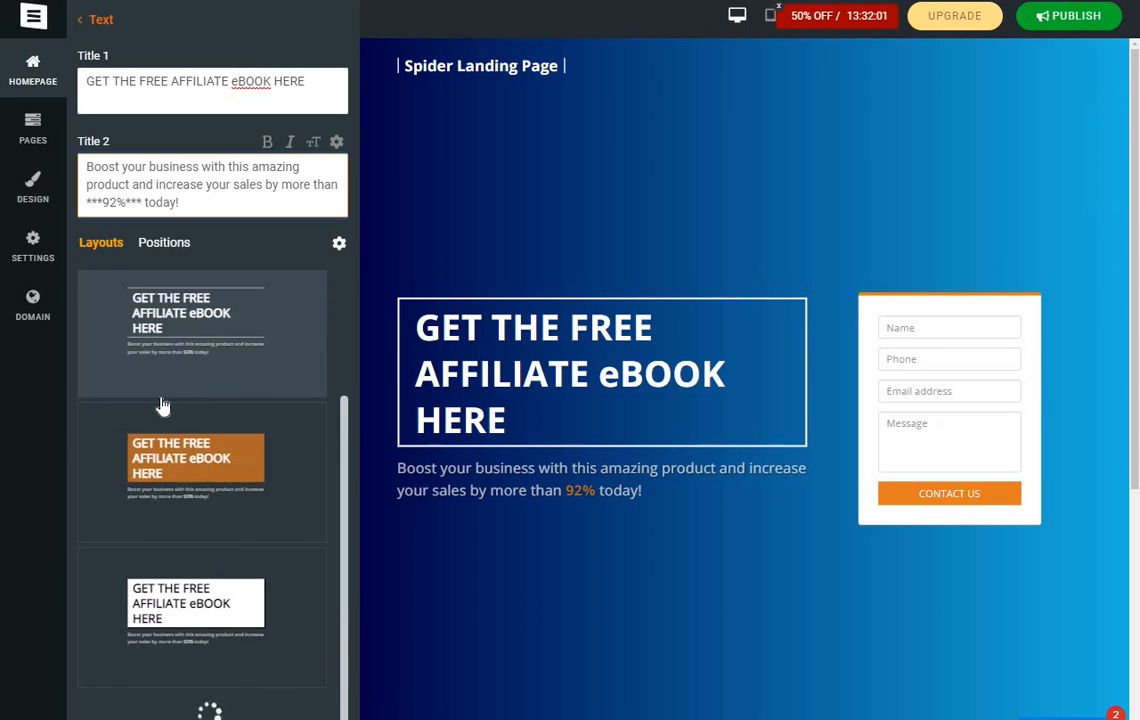
pyautogui.scroll(-3, 185, 407)
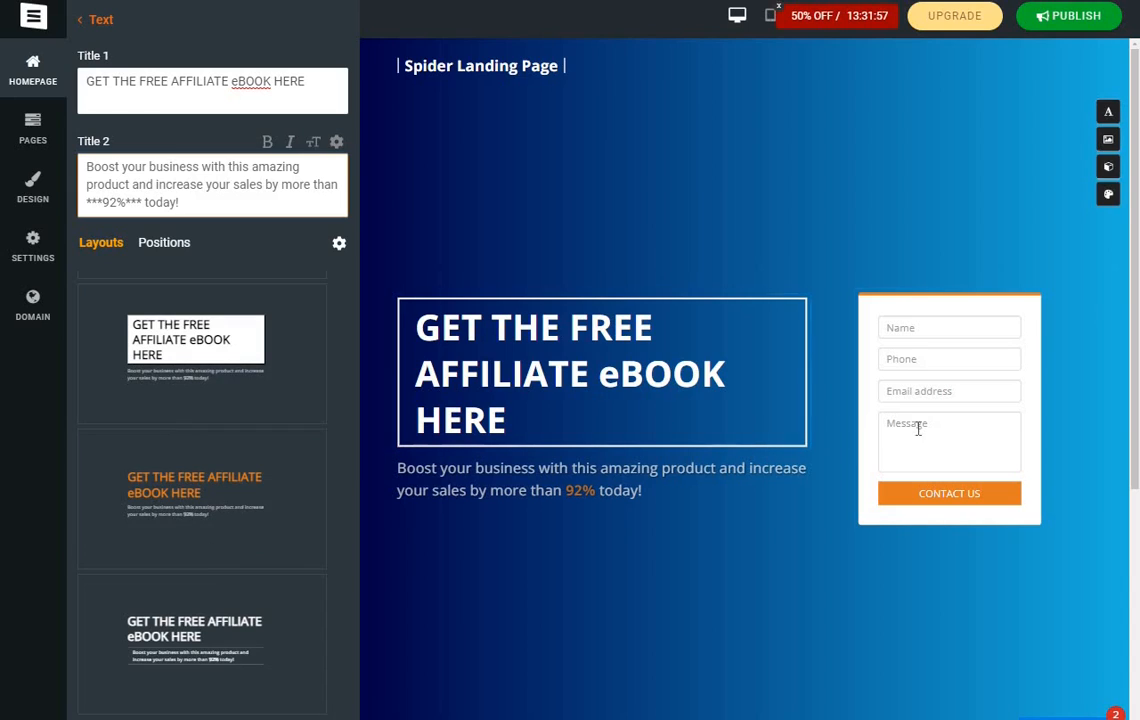
pyautogui.click(963, 305)
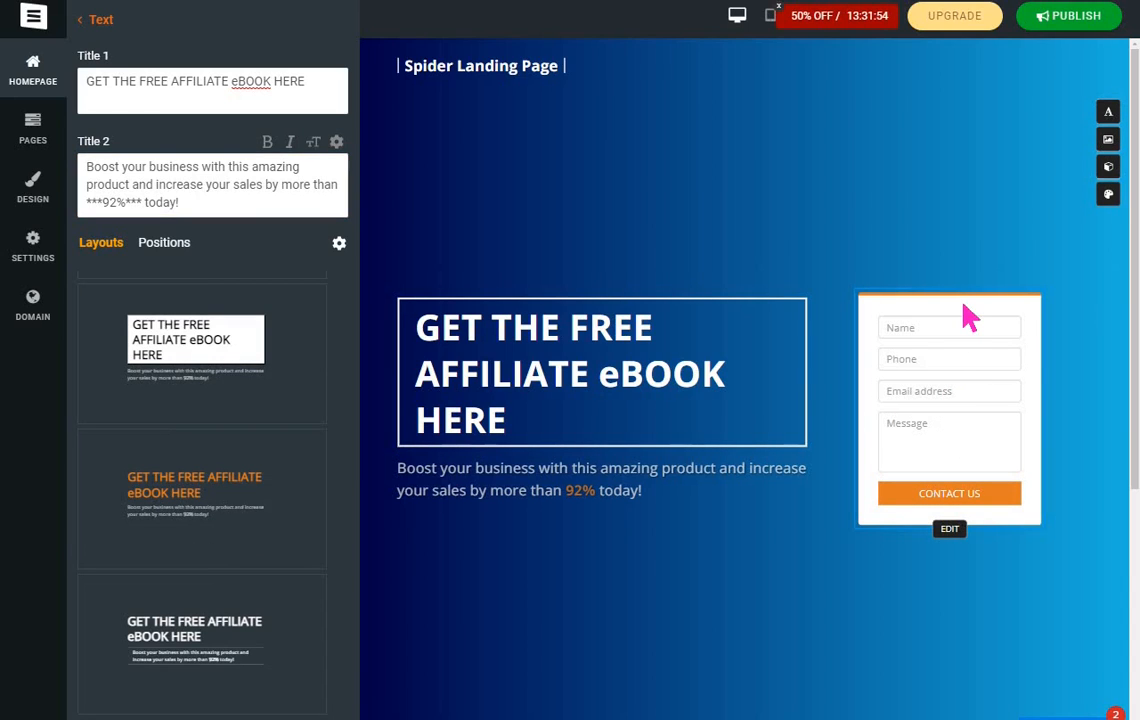
# Open the Home page's editing options from the site's list of pages.
pyautogui.click(31, 140)
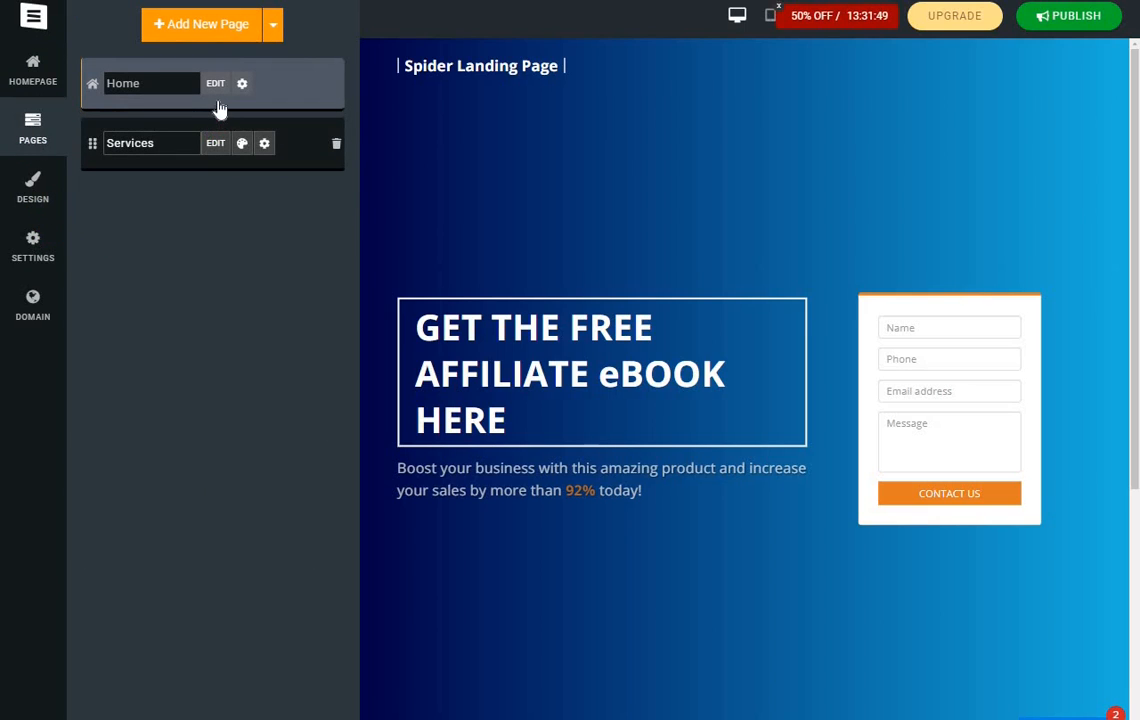
pyautogui.click(217, 86)
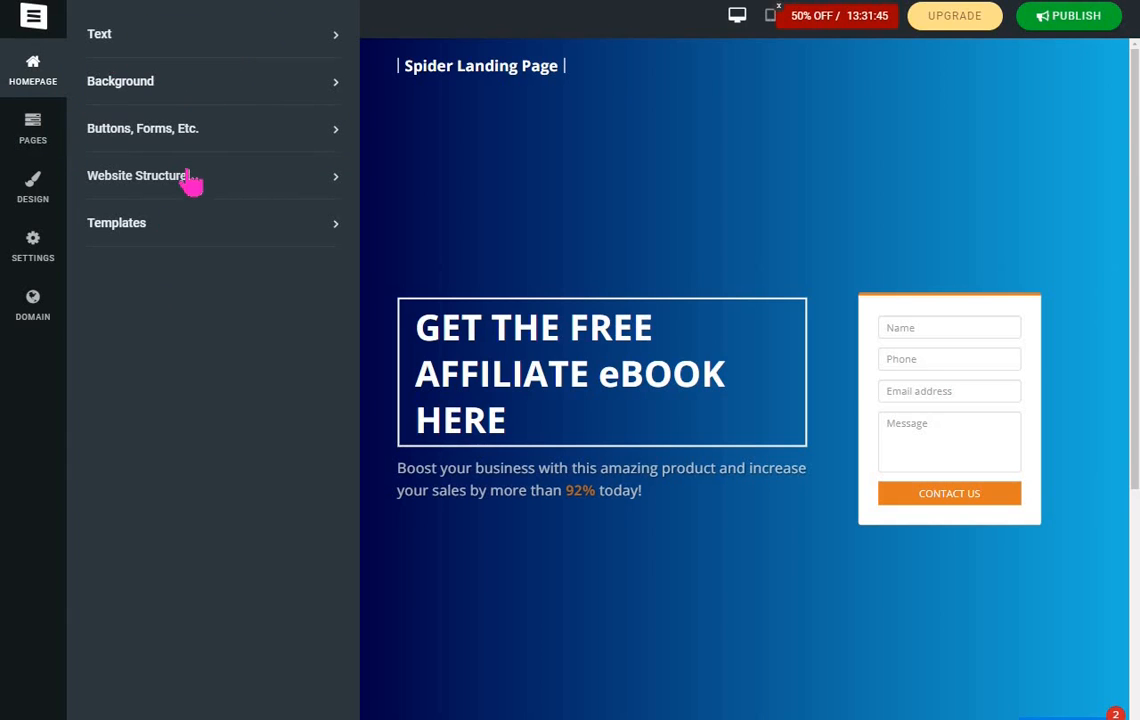
# Open the homepage templates and browse the available designs under All Templates.
pyautogui.click(200, 234)
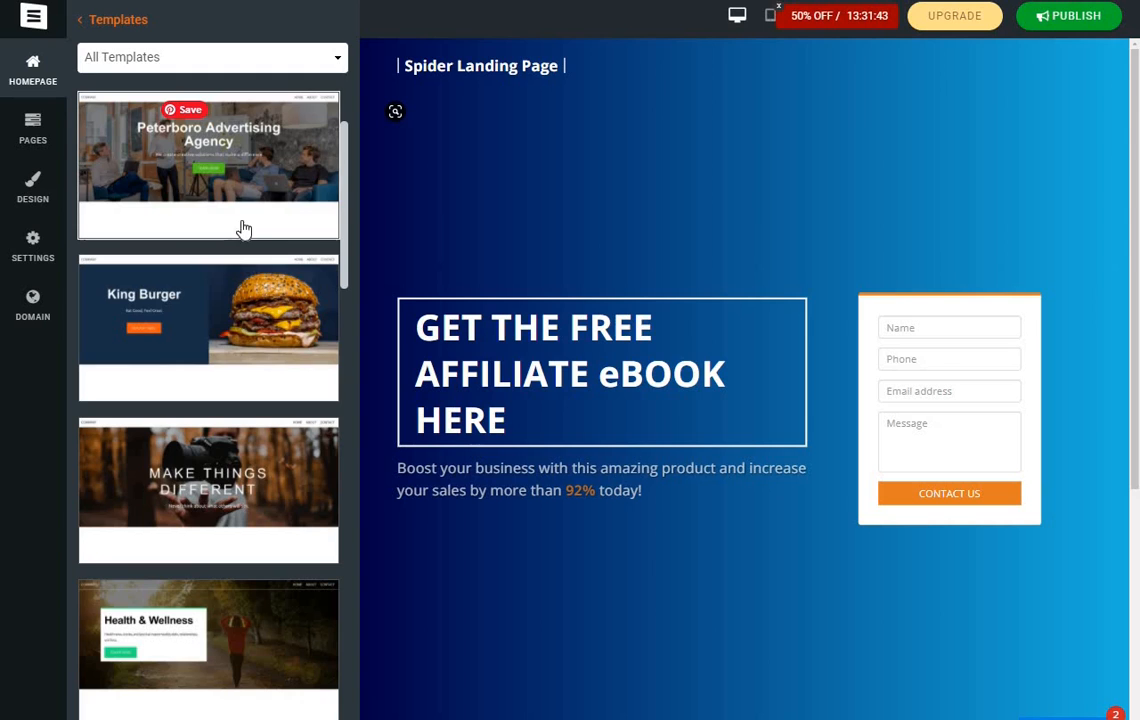
pyautogui.scroll(-15, 228, 262)
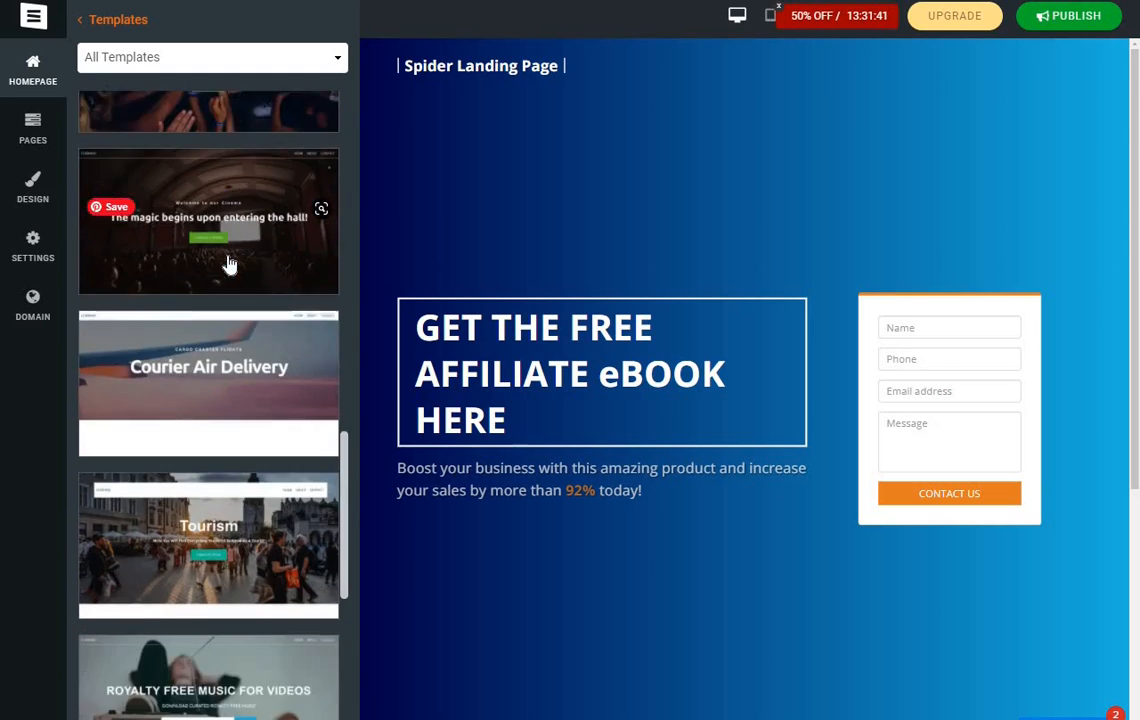
pyautogui.scroll(-8, 228, 262)
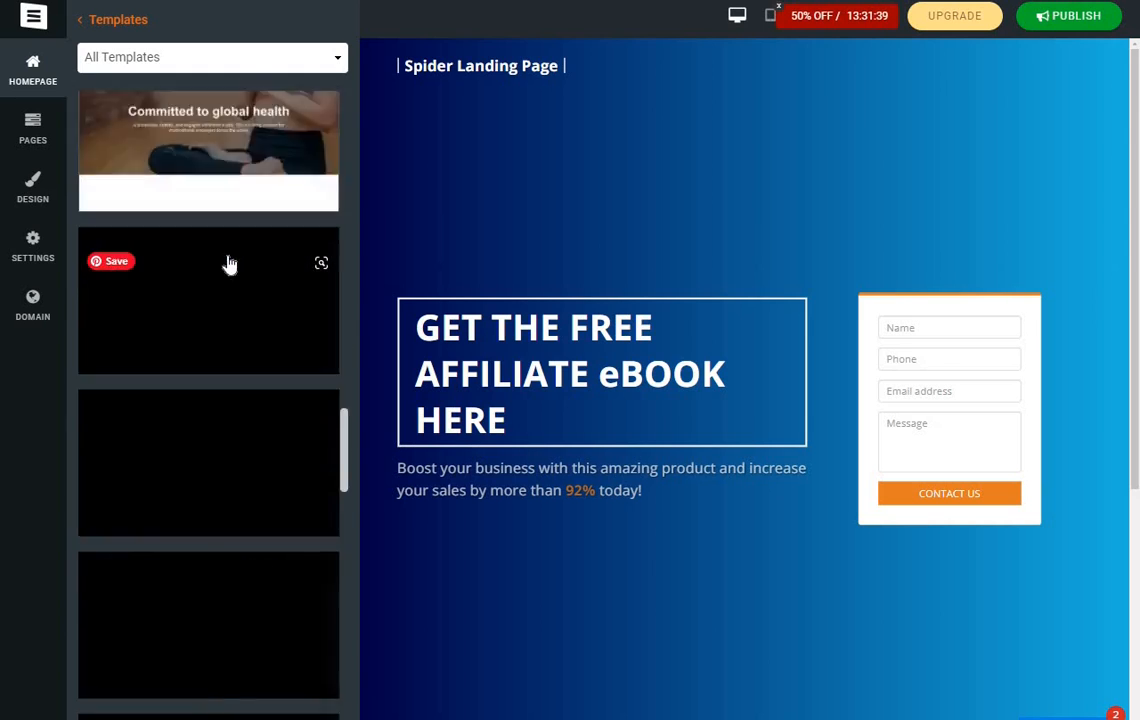
pyautogui.scroll(-10, 229, 263)
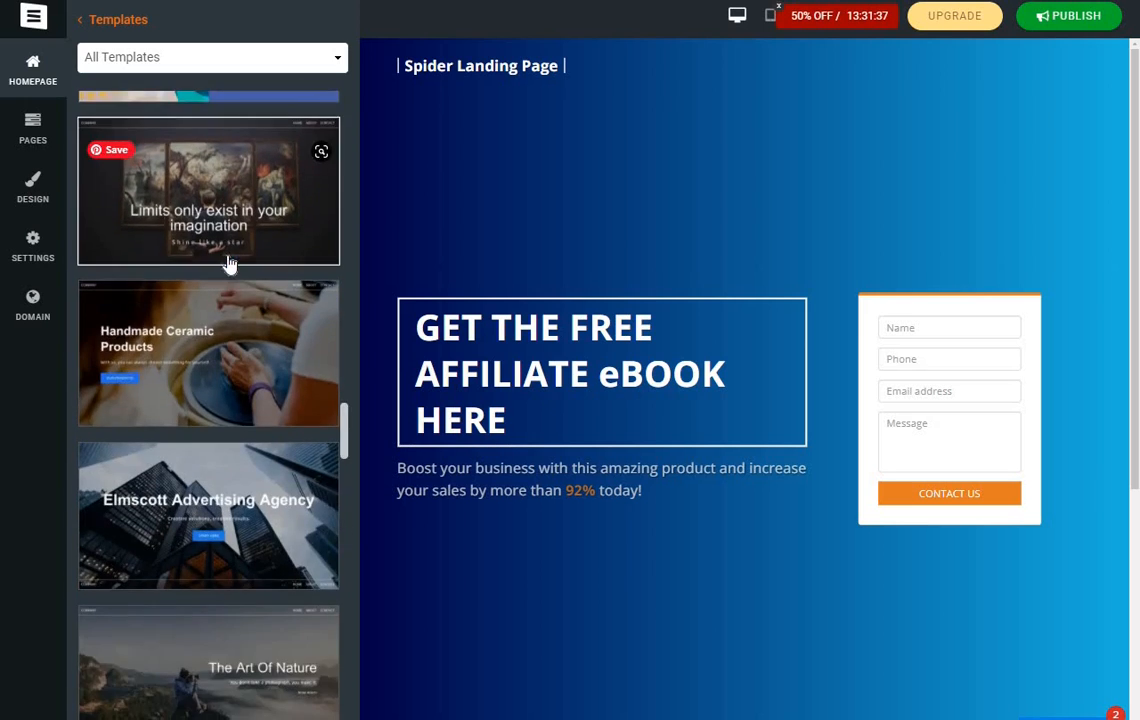
pyautogui.scroll(-10, 229, 263)
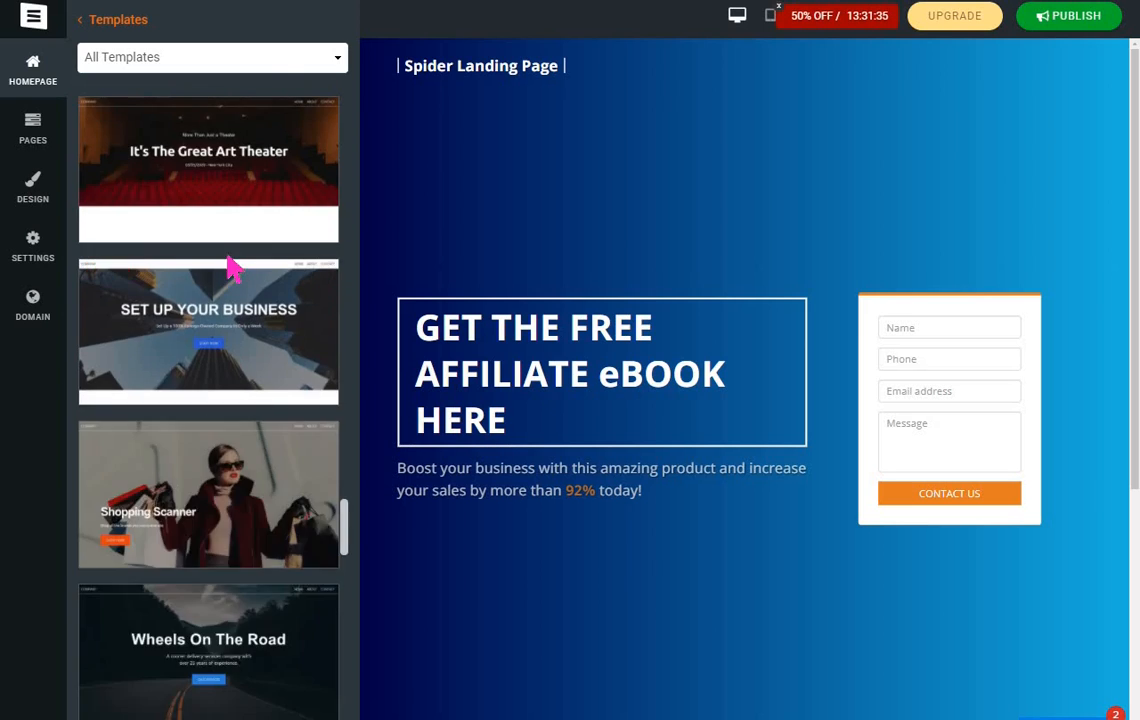
pyautogui.scroll(-10, 228, 263)
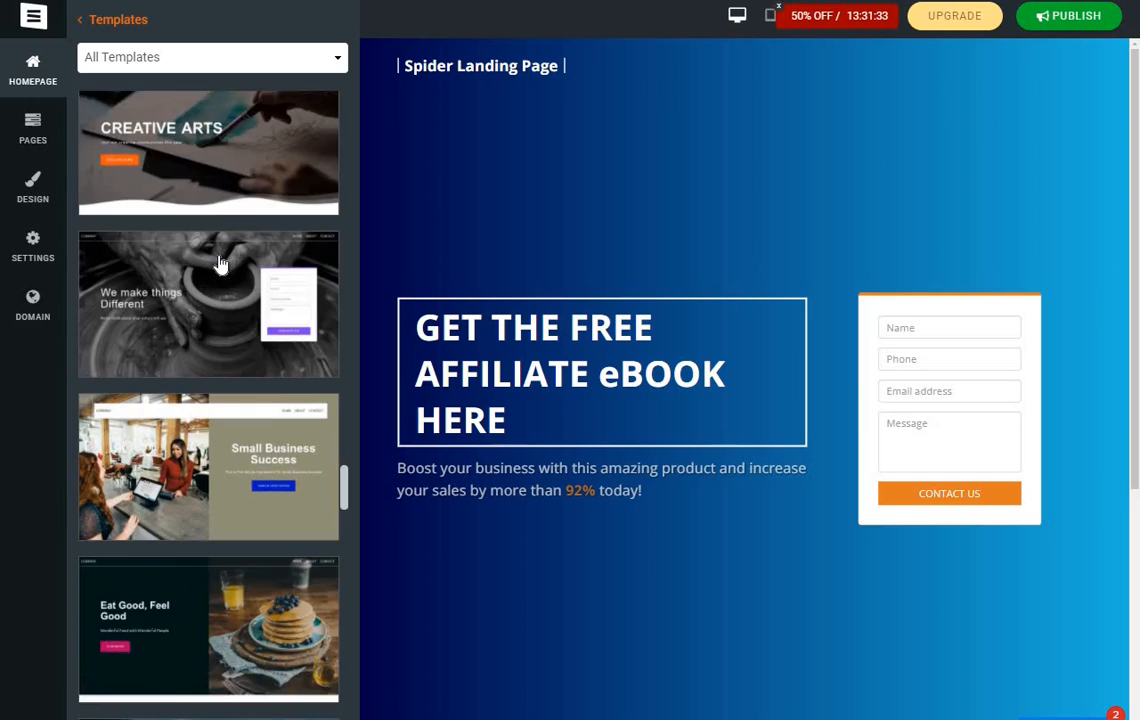
pyautogui.scroll(-10, 221, 263)
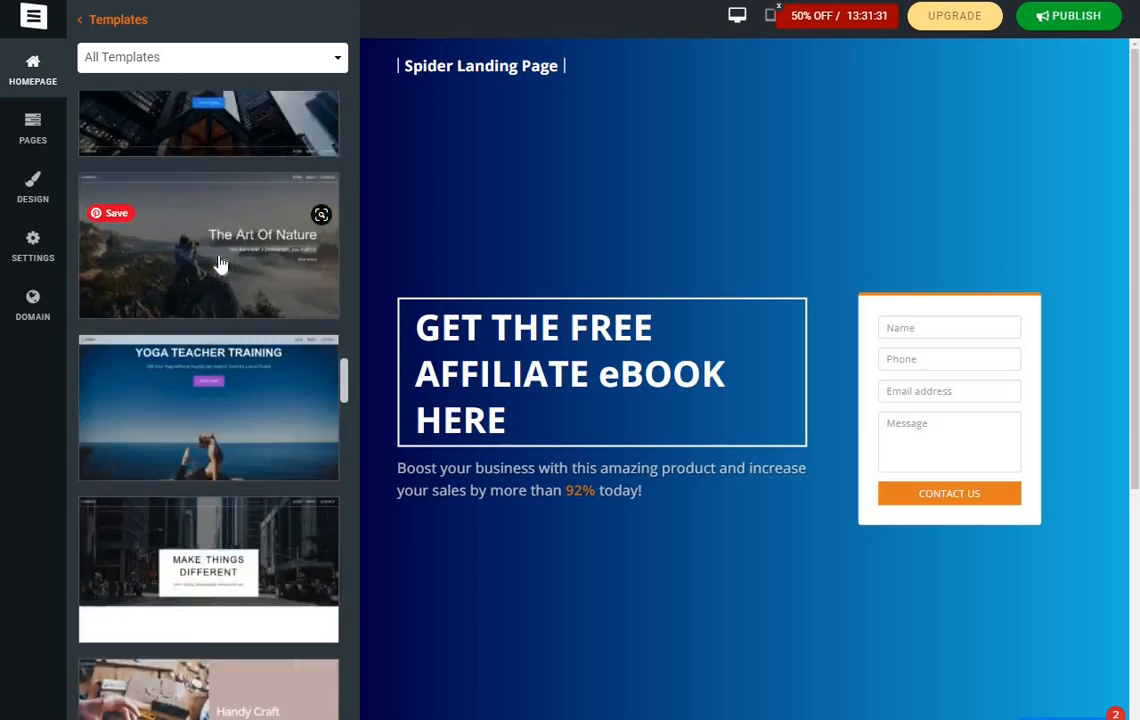
# Apply the King Burger template to the homepage and accept the reset of its current design.
pyautogui.scroll(10, 221, 263)
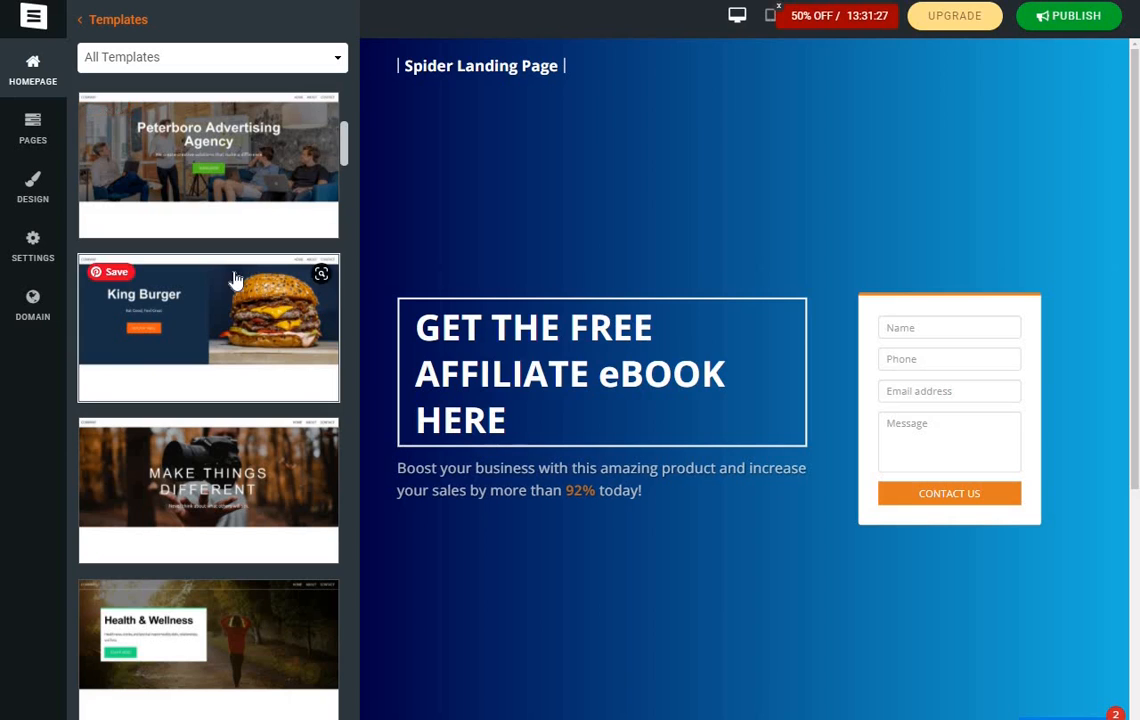
pyautogui.click(222, 318)
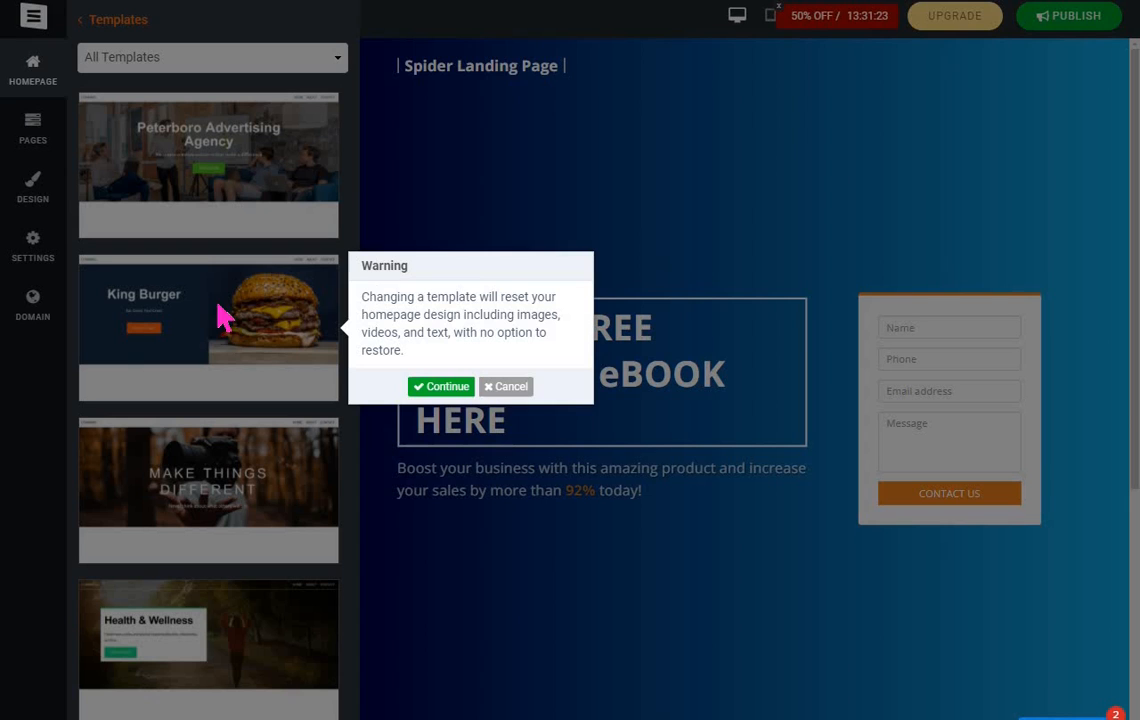
pyautogui.click(445, 387)
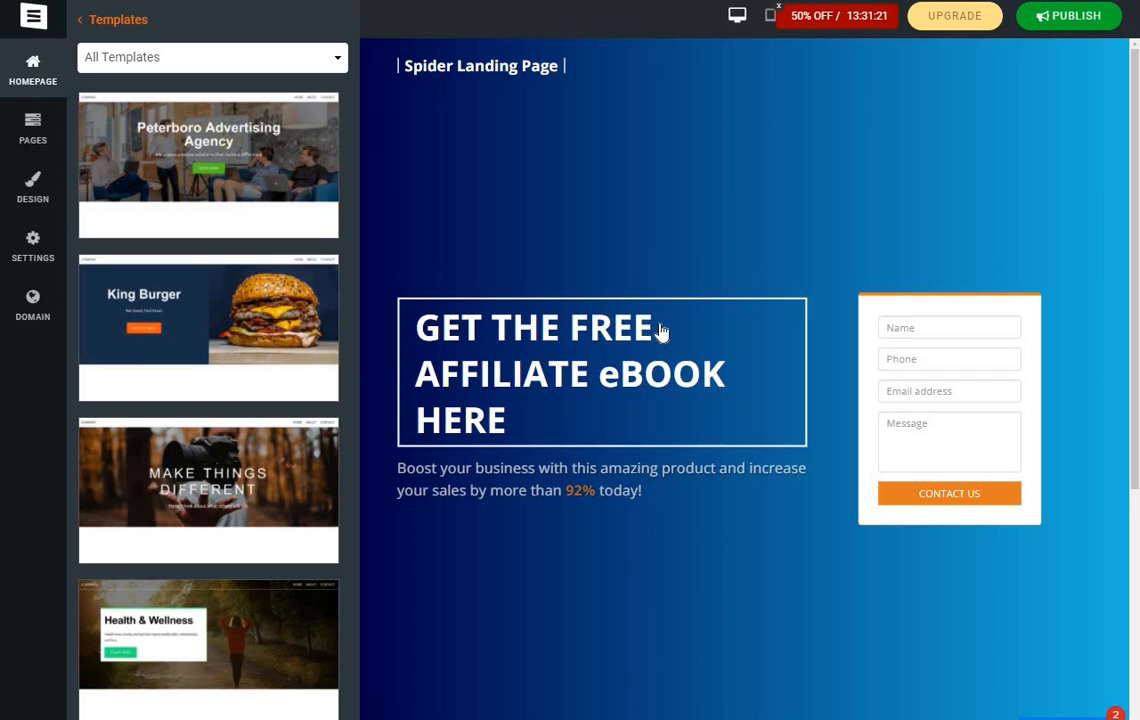
pyautogui.click(285, 349)
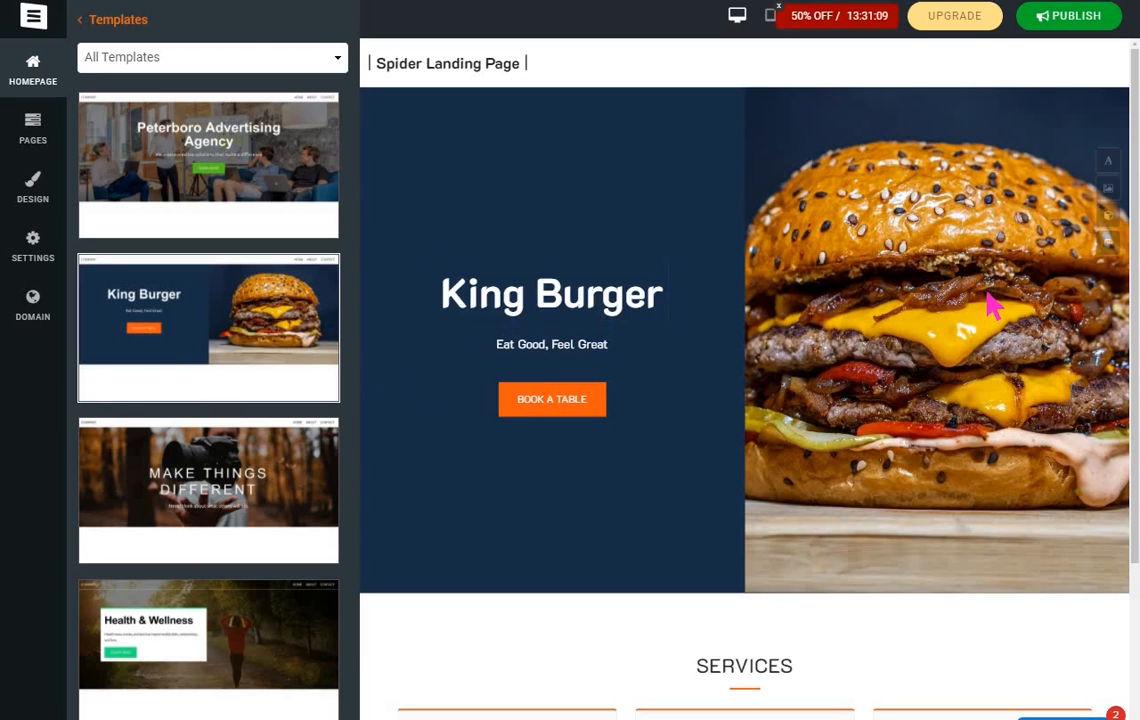
# Review the homepage in the King Burger template, from the burger header image down to the Services section and footer.
pyautogui.scroll(-3, 992, 305)
pyautogui.scroll(3, 992, 305)
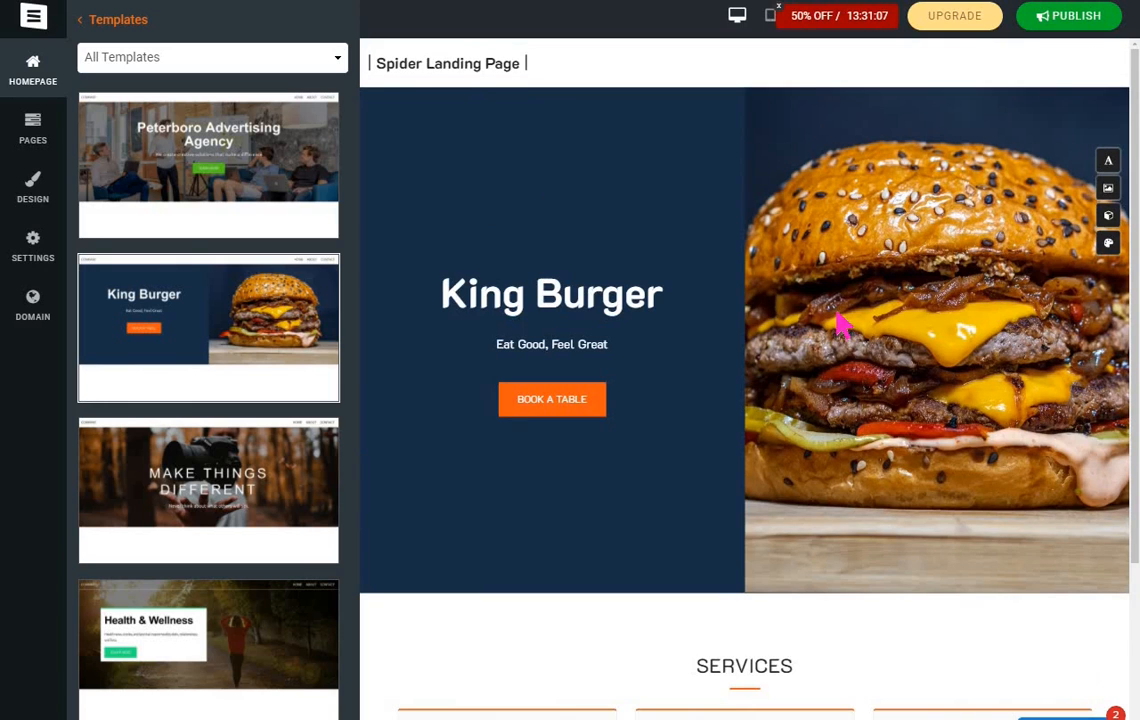
pyautogui.scroll(-3, 843, 323)
pyautogui.scroll(3, 843, 323)
pyautogui.scroll(-3, 843, 323)
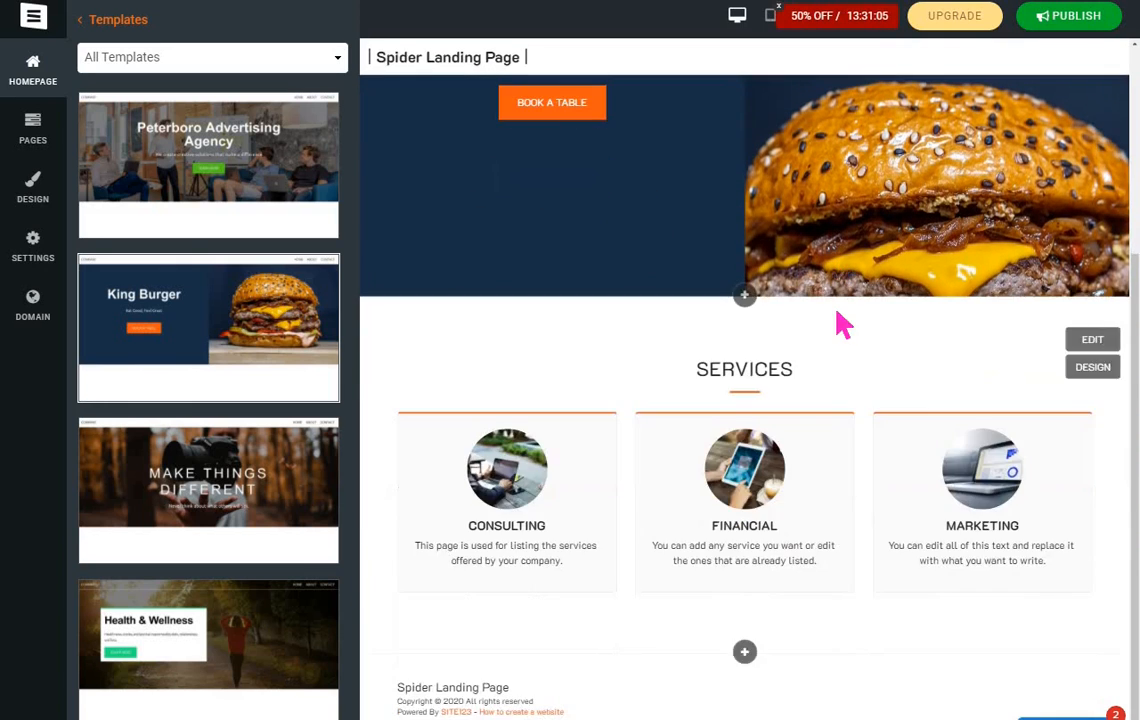
pyautogui.scroll(3, 843, 323)
pyautogui.scroll(-3, 843, 323)
pyautogui.scroll(3, 843, 323)
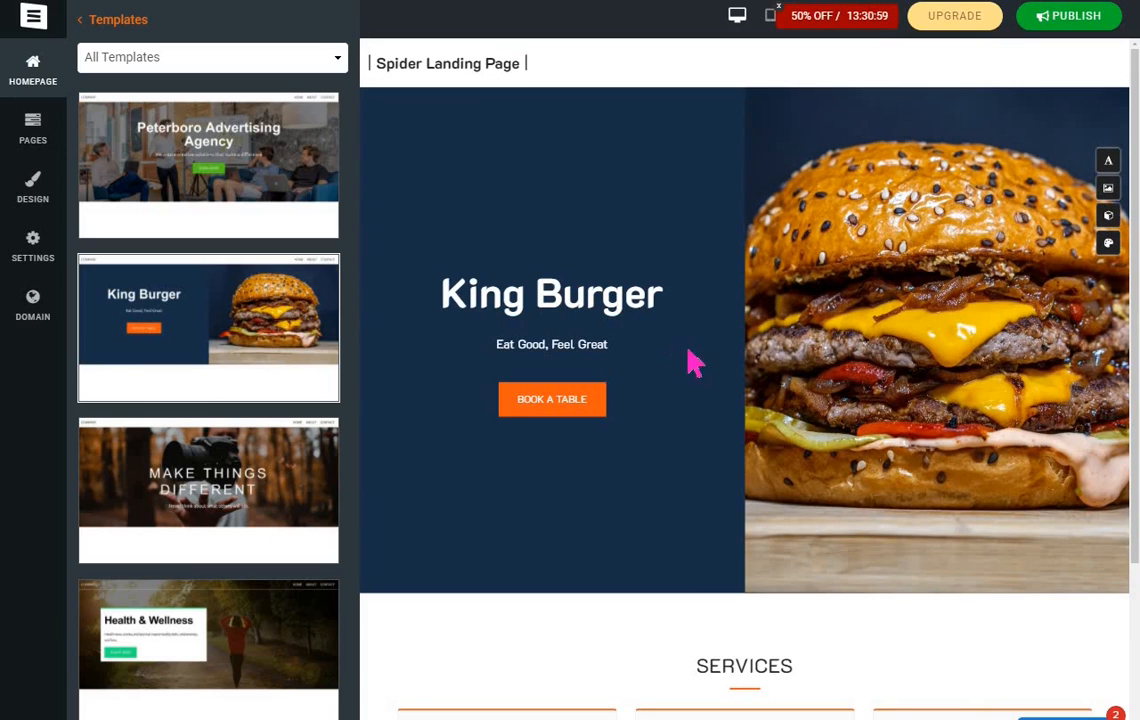
# Browse more of the homepage templates below King Burger and return to the start of the list.
pyautogui.scroll(-9, 142, 308)
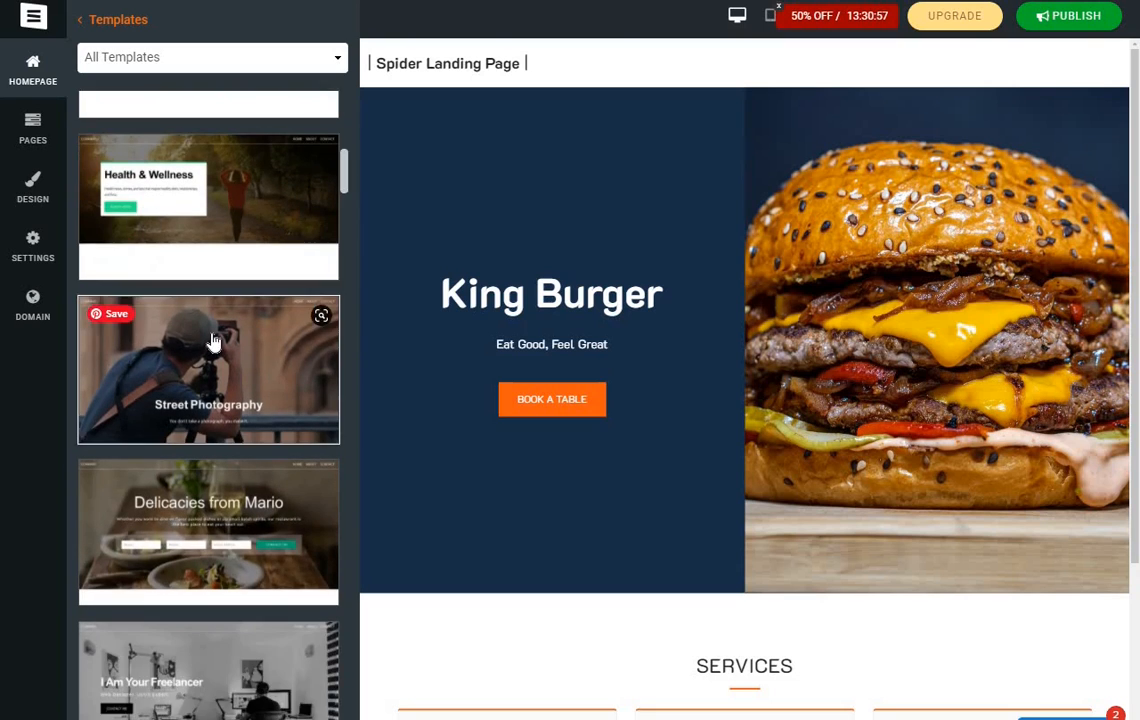
pyautogui.scroll(4, 212, 341)
pyautogui.scroll(-10, 212, 341)
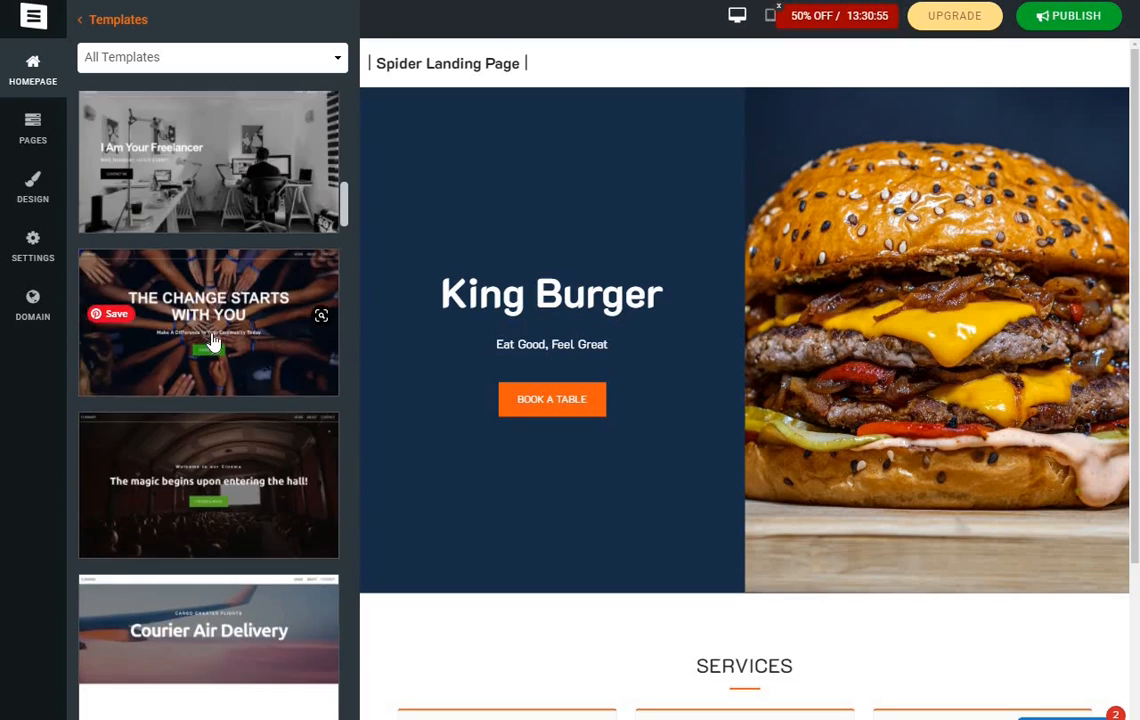
pyautogui.scroll(-6, 213, 342)
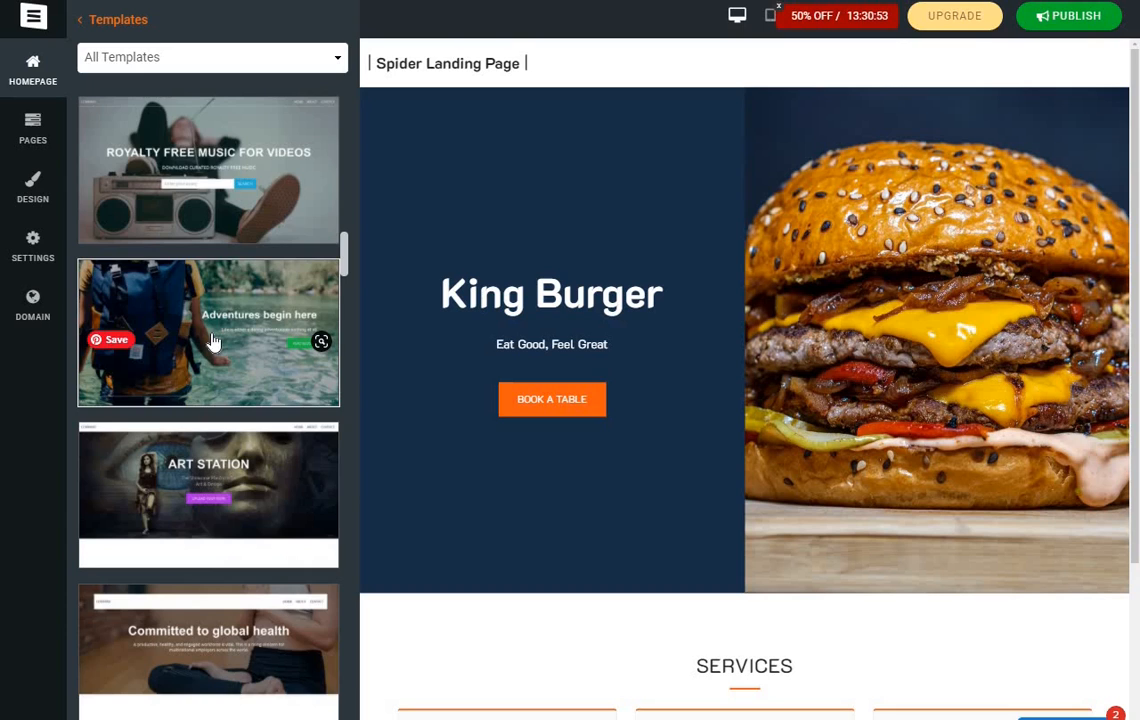
pyautogui.scroll(-4, 212, 331)
pyautogui.scroll(10, 212, 331)
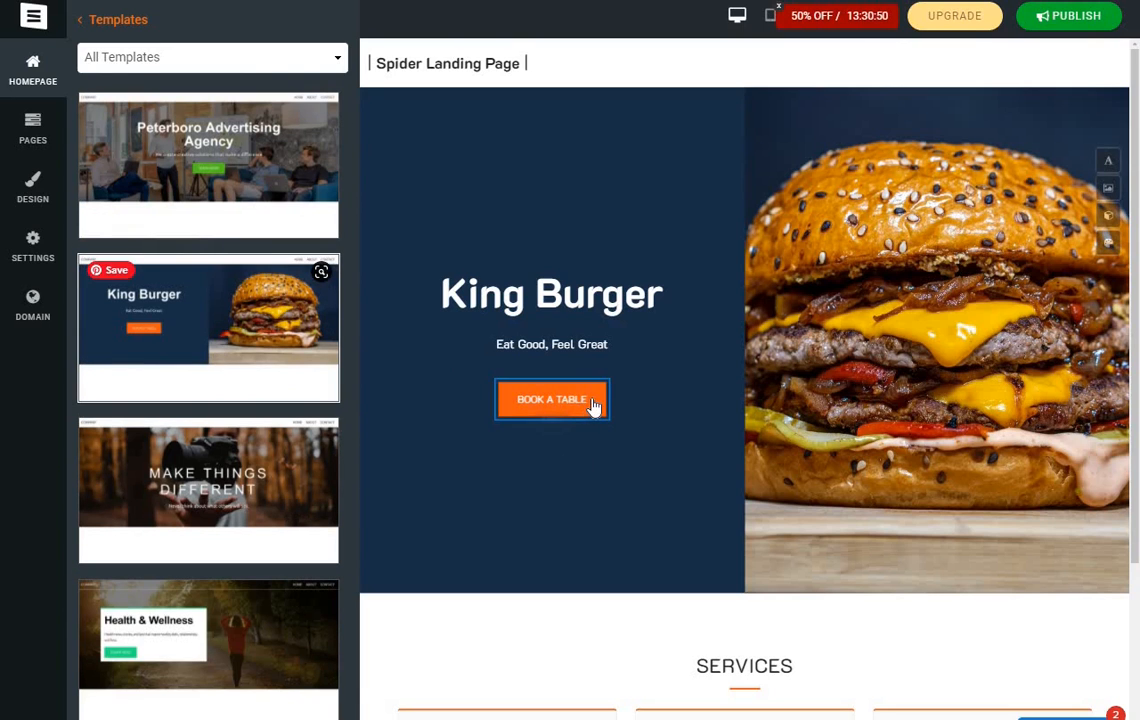
# Check the Book a Table button and the Services section on the homepage preview.
pyautogui.scroll(-3, 606, 403)
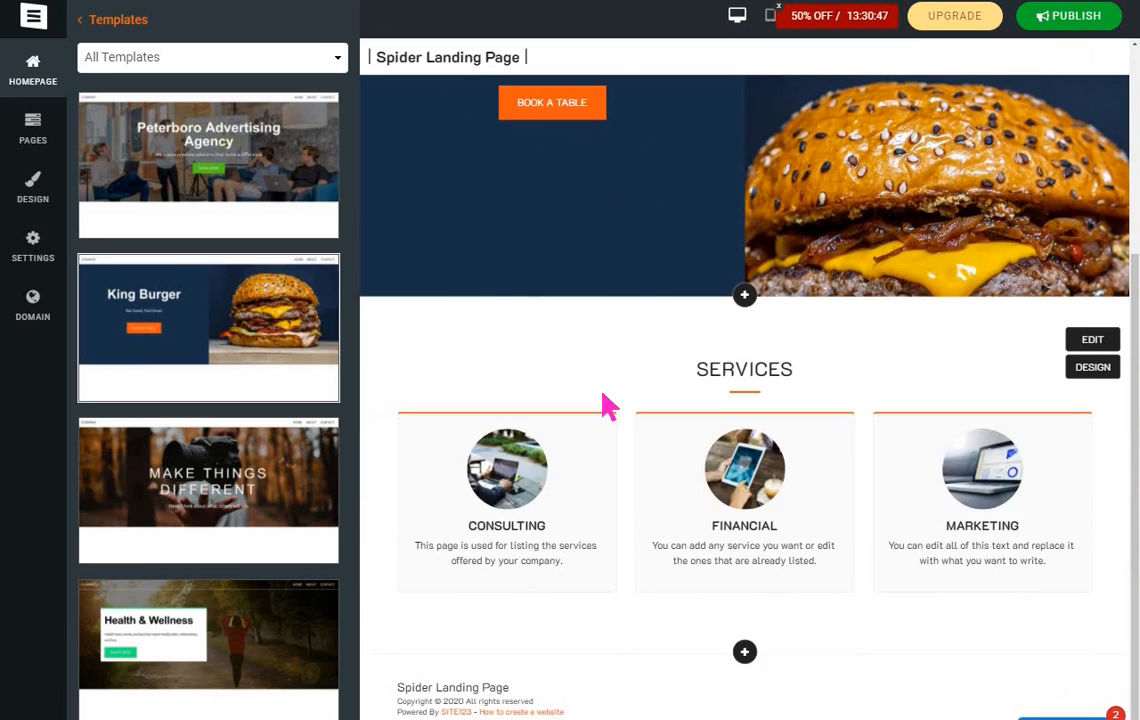
pyautogui.scroll(2, 560, 350)
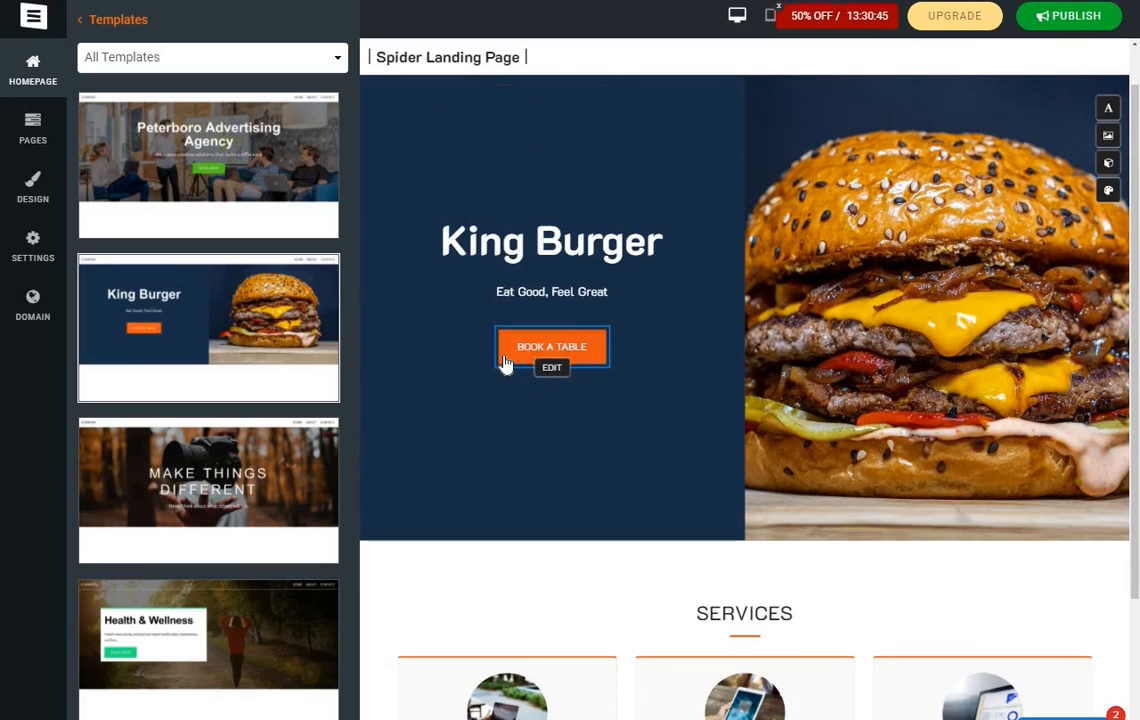
pyautogui.scroll(-2, 511, 369)
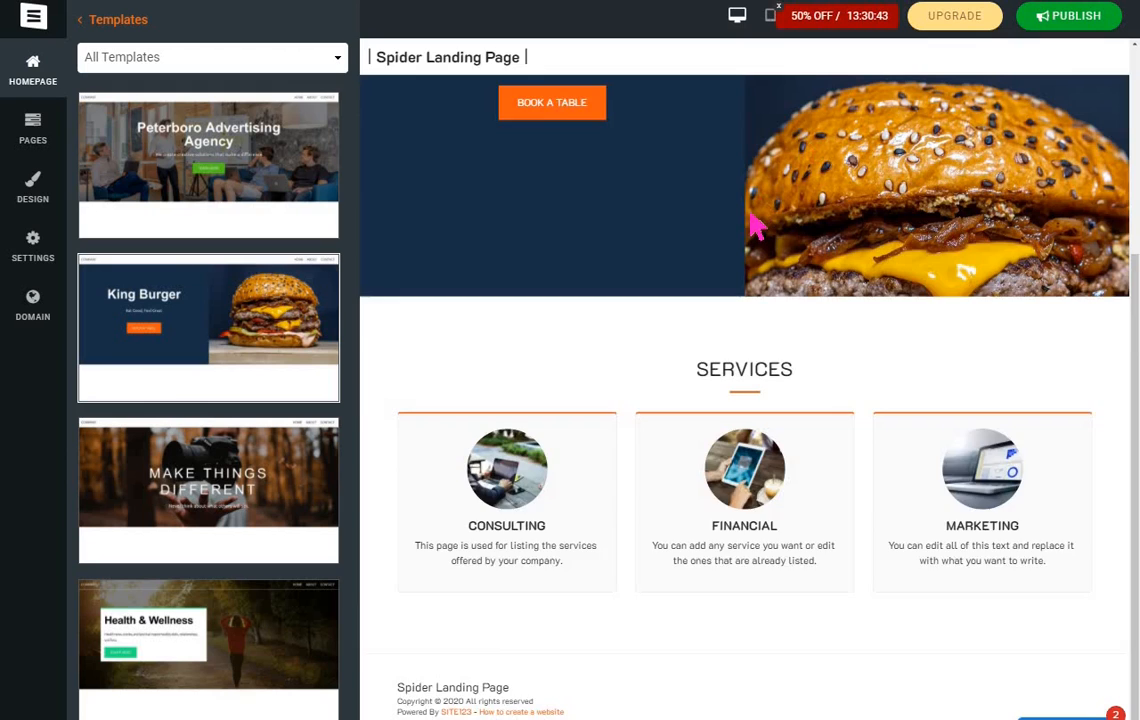
pyautogui.scroll(3, 760, 226)
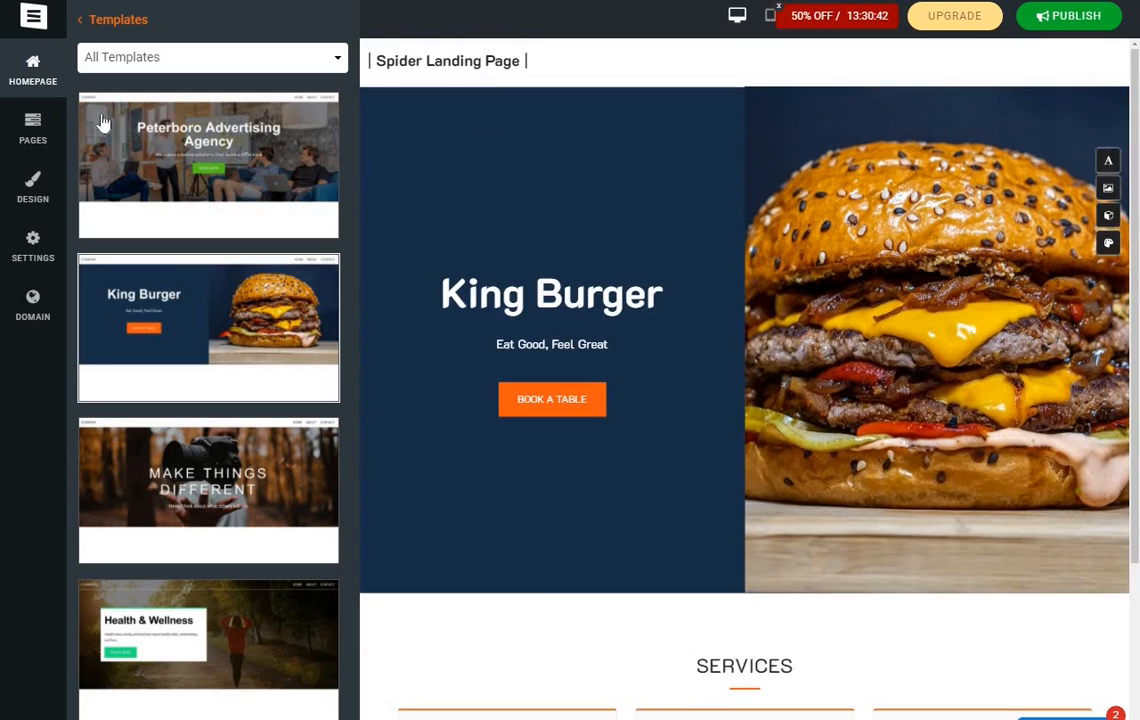
# Inspect the King Burger title's text settings and the action types available for the Book a Table button.
pyautogui.click(571, 312)
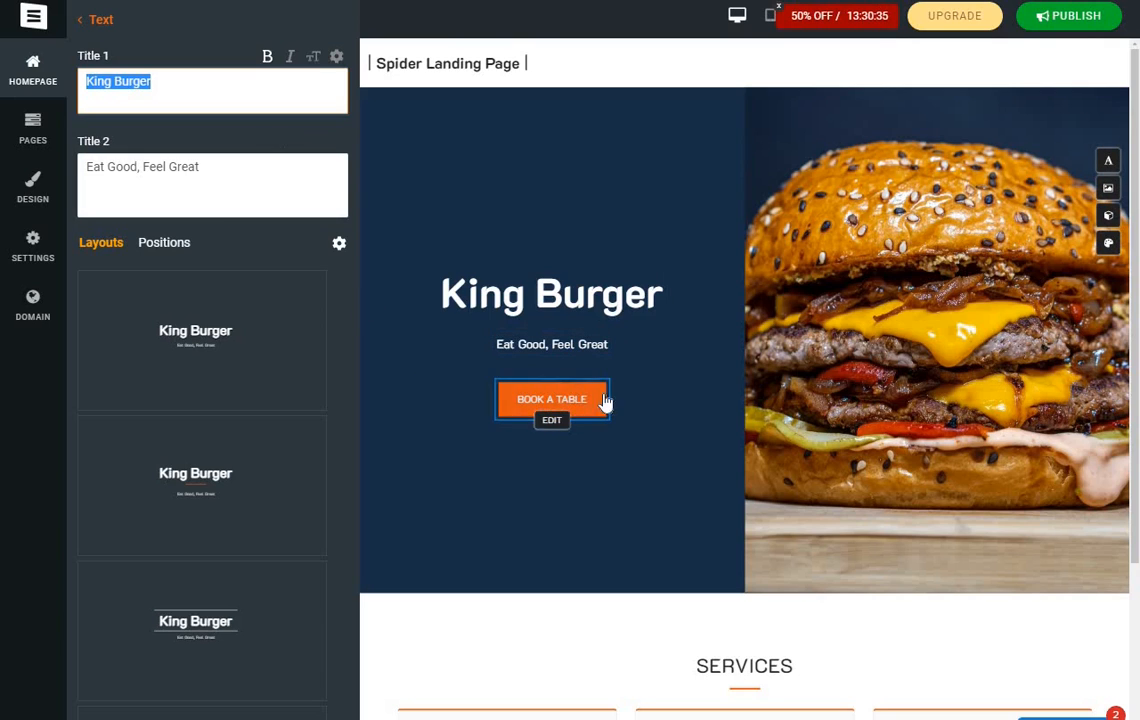
pyautogui.click(550, 424)
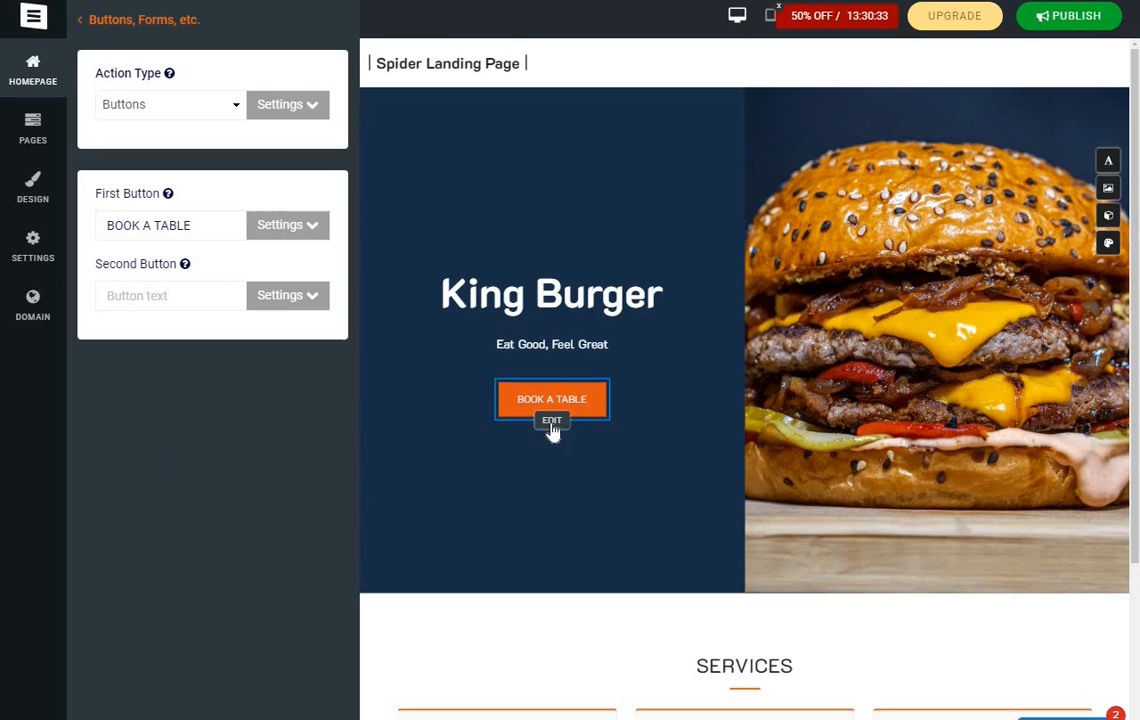
pyautogui.click(237, 110)
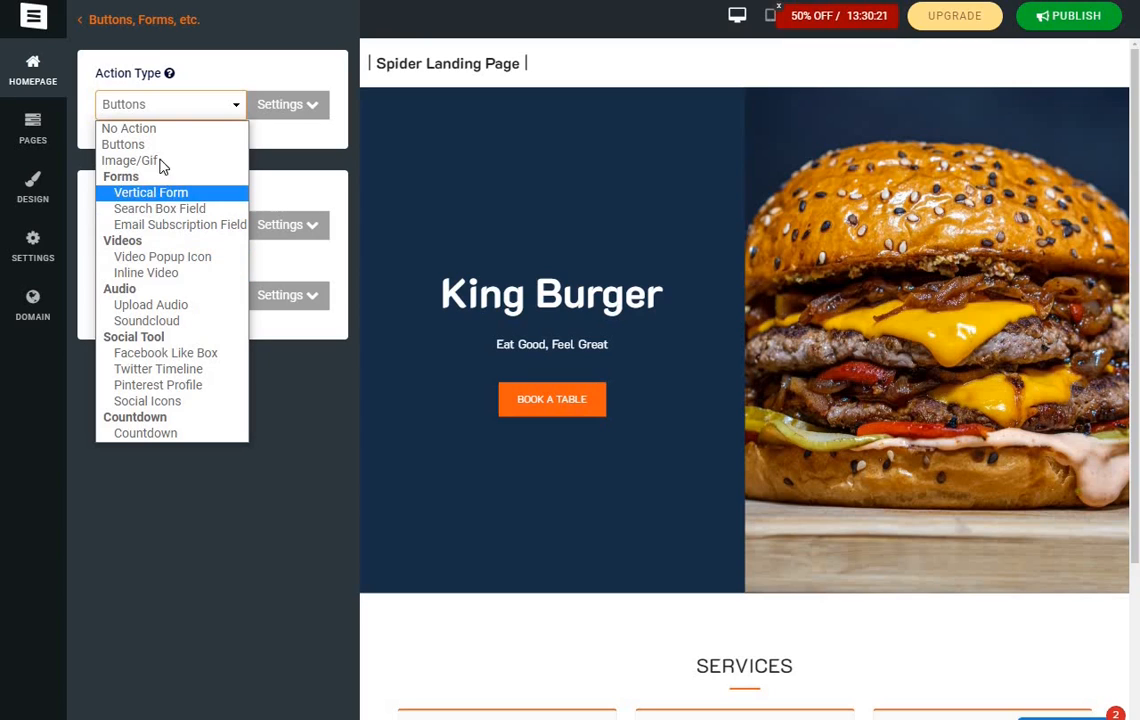
pyautogui.click(239, 110)
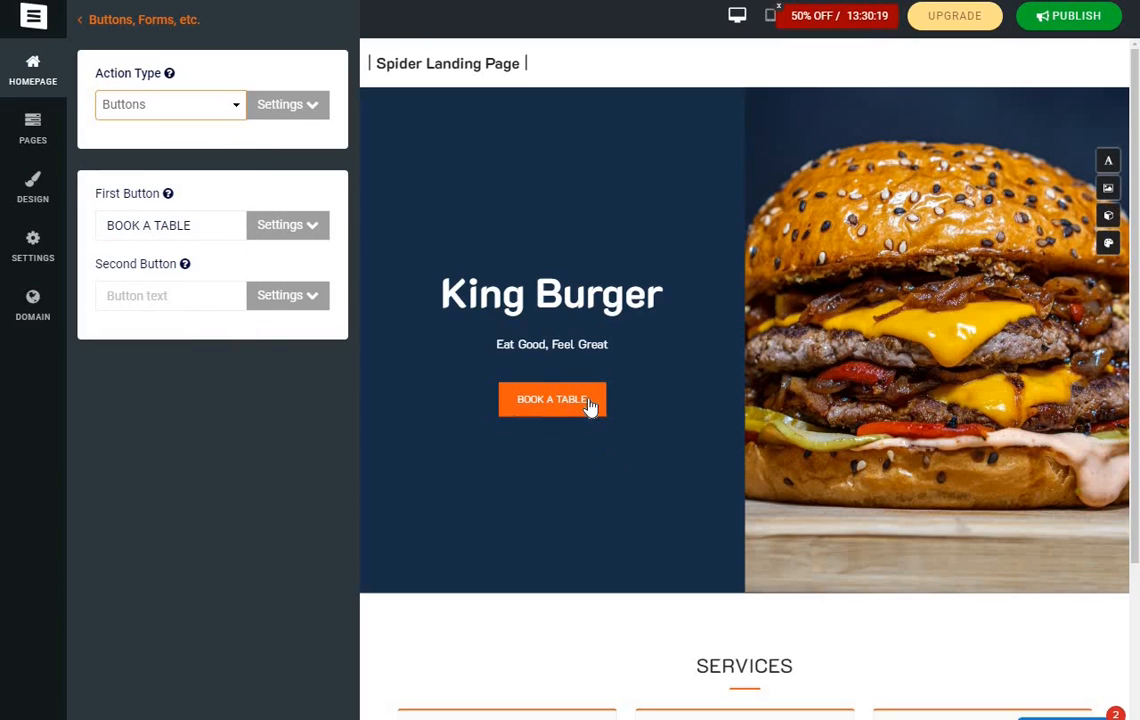
# Select the First Button's label text in the homepage button settings.
pyautogui.click(206, 227)
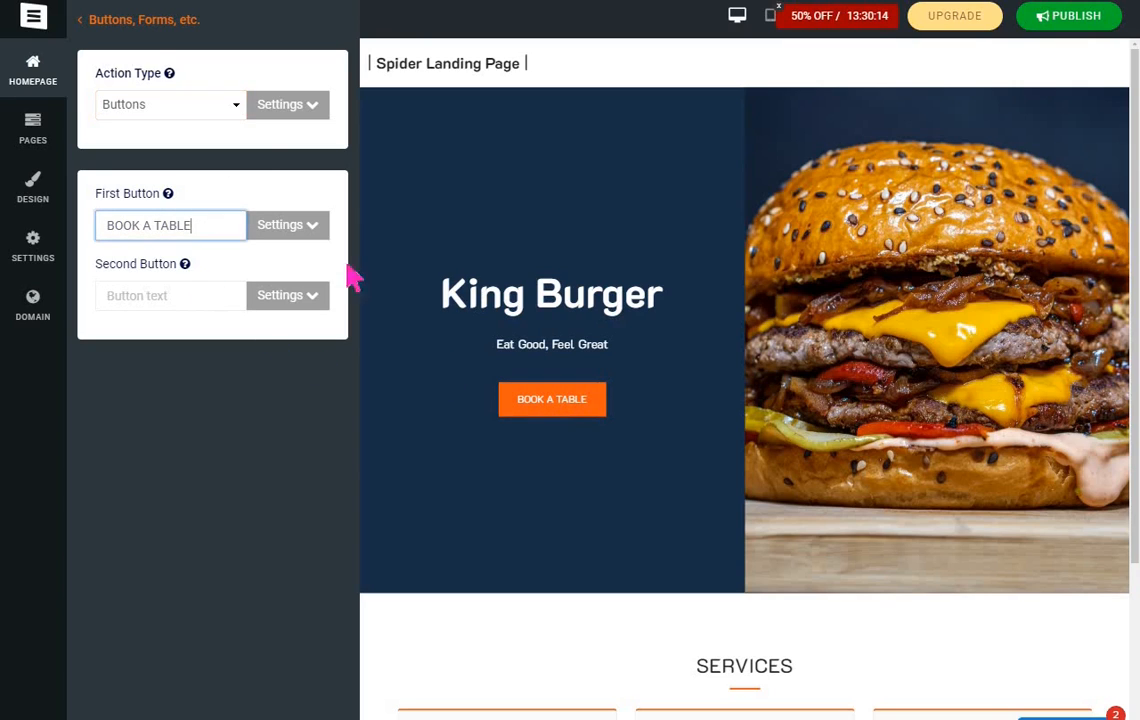
pyautogui.hotkey('ctrl', 'a')
pyautogui.click(212, 225)
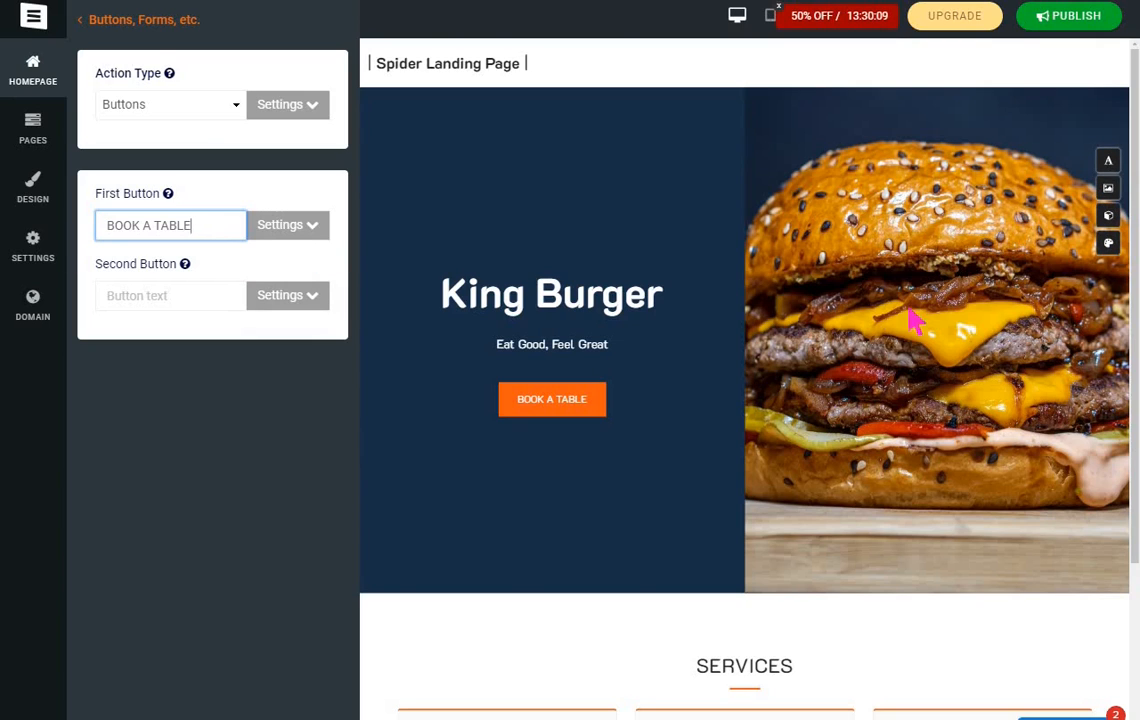
pyautogui.moveTo(206, 226); pyautogui.dragTo(74, 242)
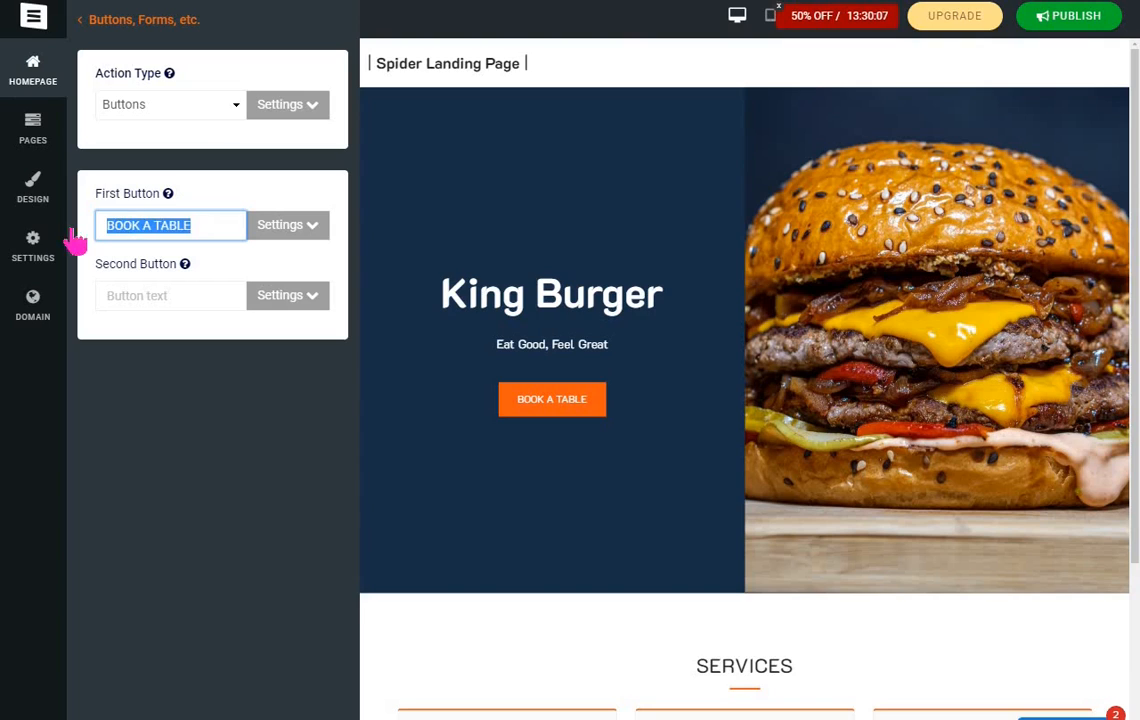
pyautogui.click(195, 228)
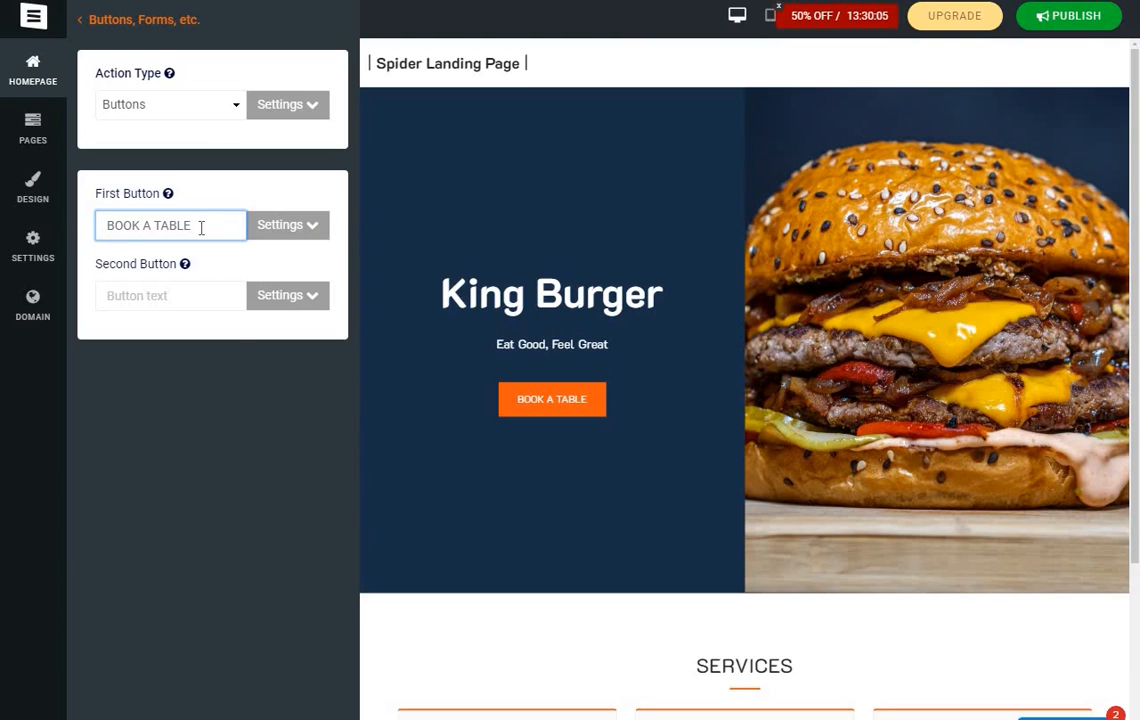
# Add a second homepage button with the placeholder text "gdgdgdgdgd" and relabel it "super hot".
pyautogui.click(172, 298)
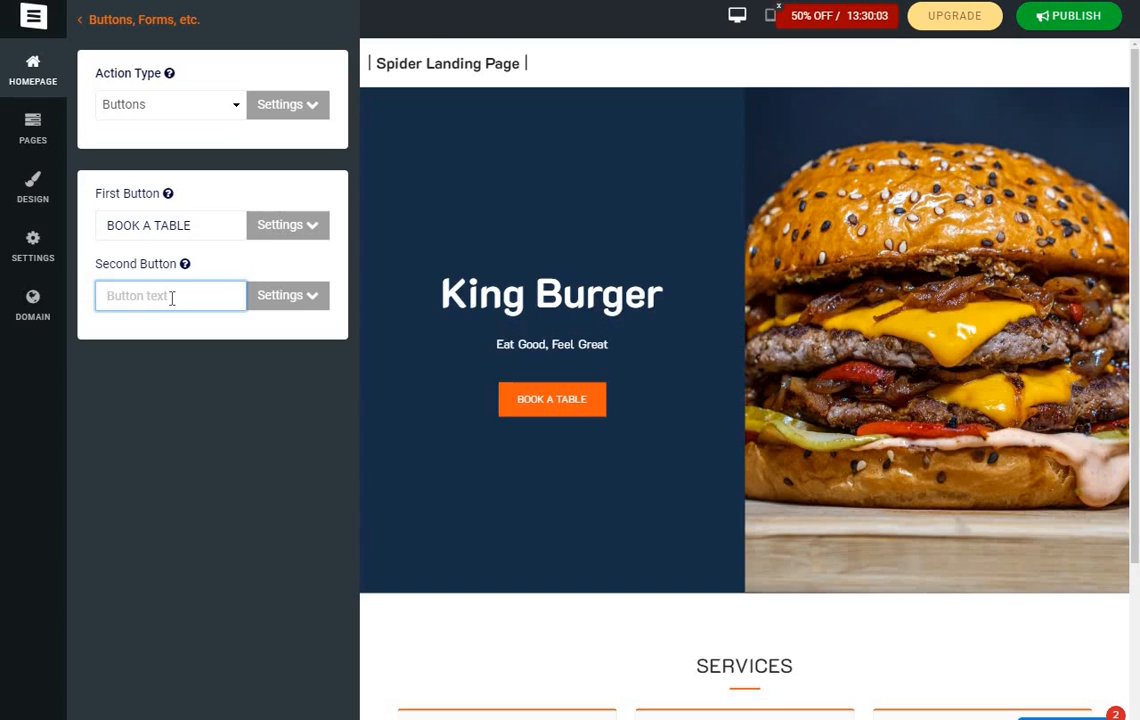
pyautogui.write('gdgdgdgdgd')
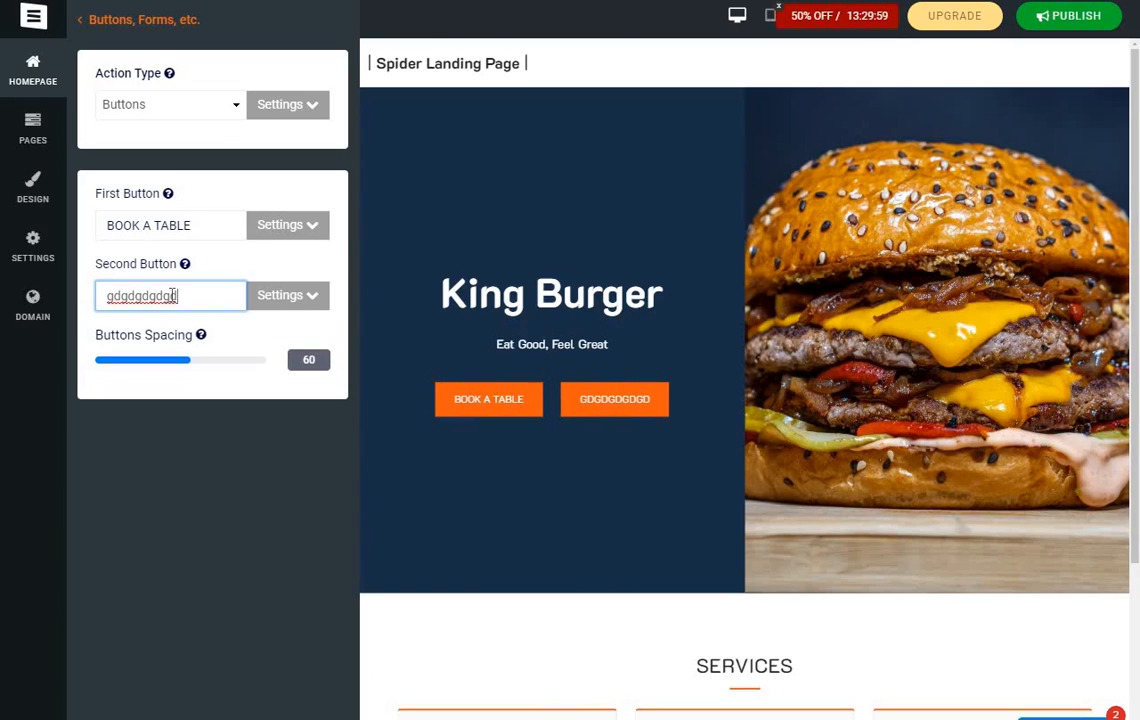
pyautogui.doubleClick(130, 294)
pyautogui.click(198, 299)
pyautogui.doubleClick(148, 300)
pyautogui.write('su')
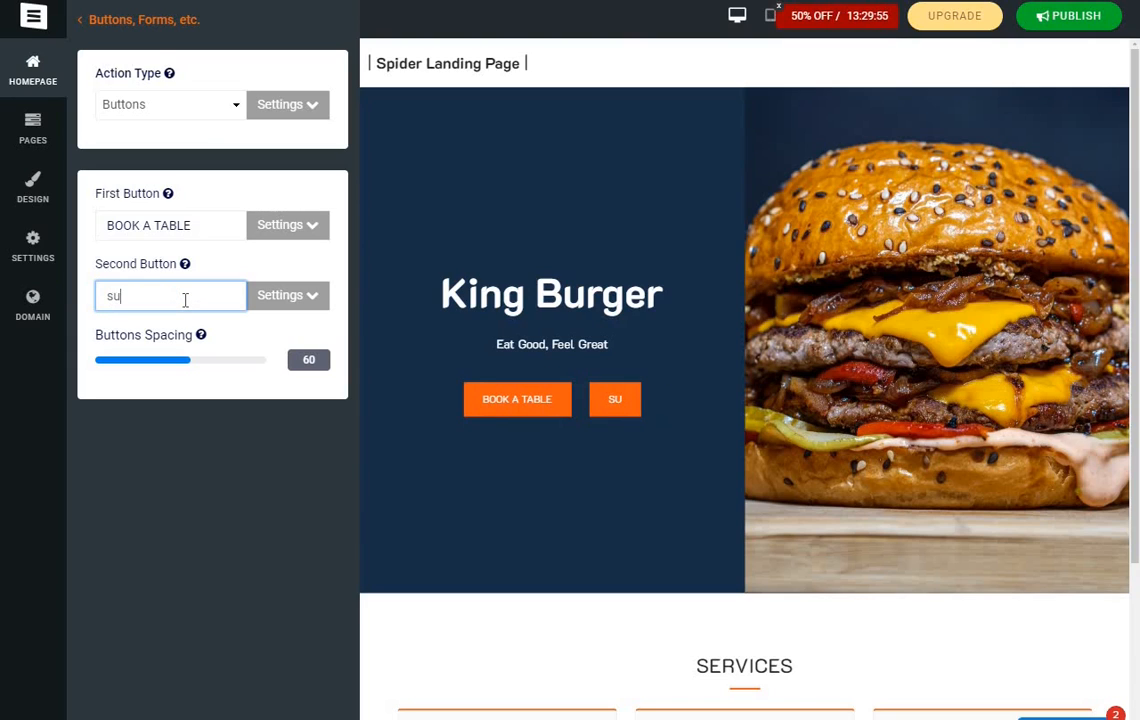
pyautogui.write('per hot ')
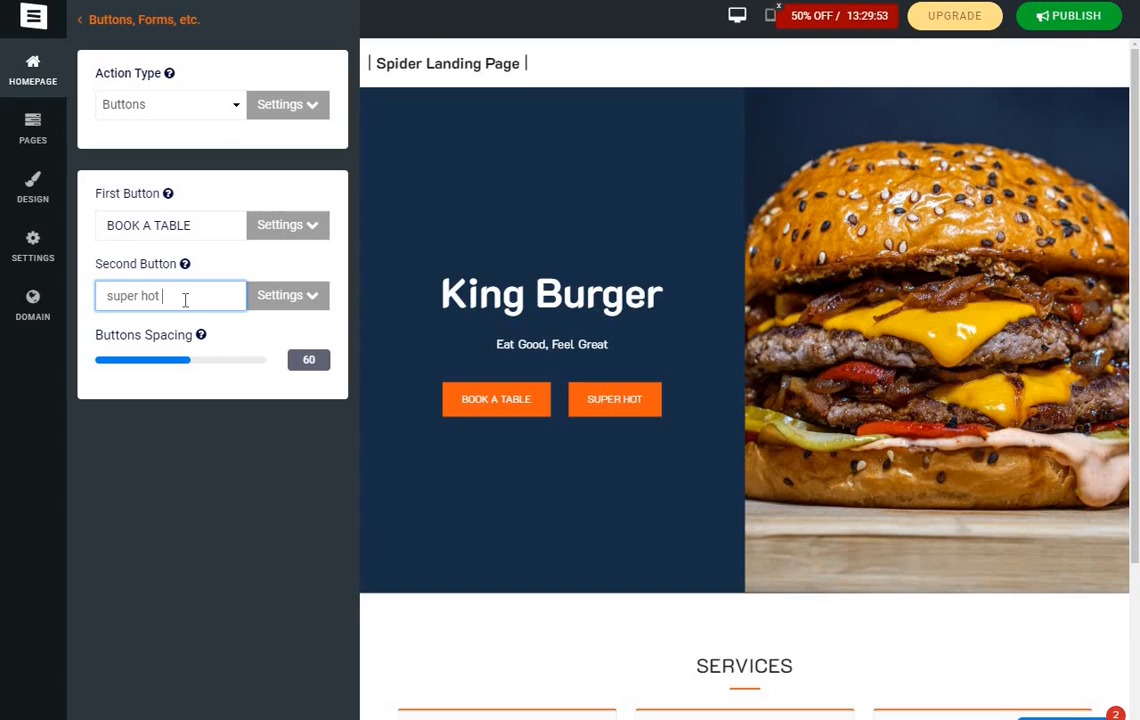
# Relabel the second homepage button "i like this burger".
pyautogui.write('nu')
pyautogui.press('BackSpace')
pyautogui.press('BackSpace')
pyautogui.press('BackSpace')
pyautogui.press('BackSpace')
pyautogui.press('BackSpace')
pyautogui.press('BackSpace')
pyautogui.press('BackSpace')
pyautogui.press('BackSpace')
pyautogui.press('BackSpace')
pyautogui.press('BackSpace')
pyautogui.press('BackSpace')
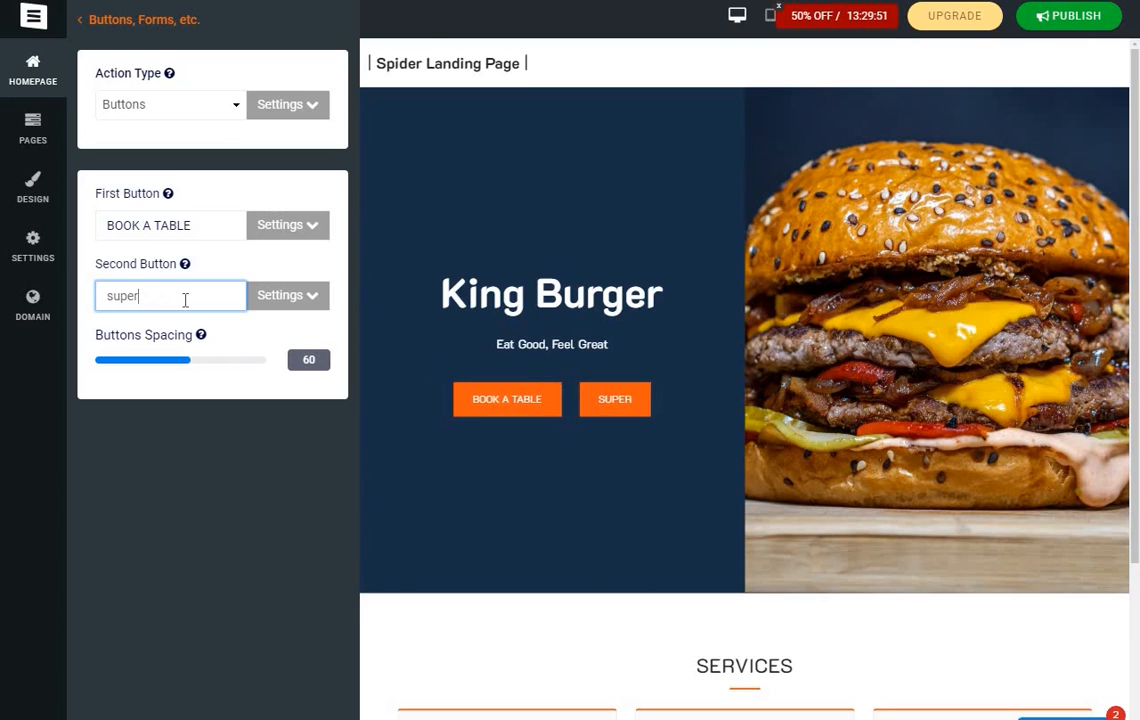
pyautogui.press('BackSpace')
pyautogui.write('i like')
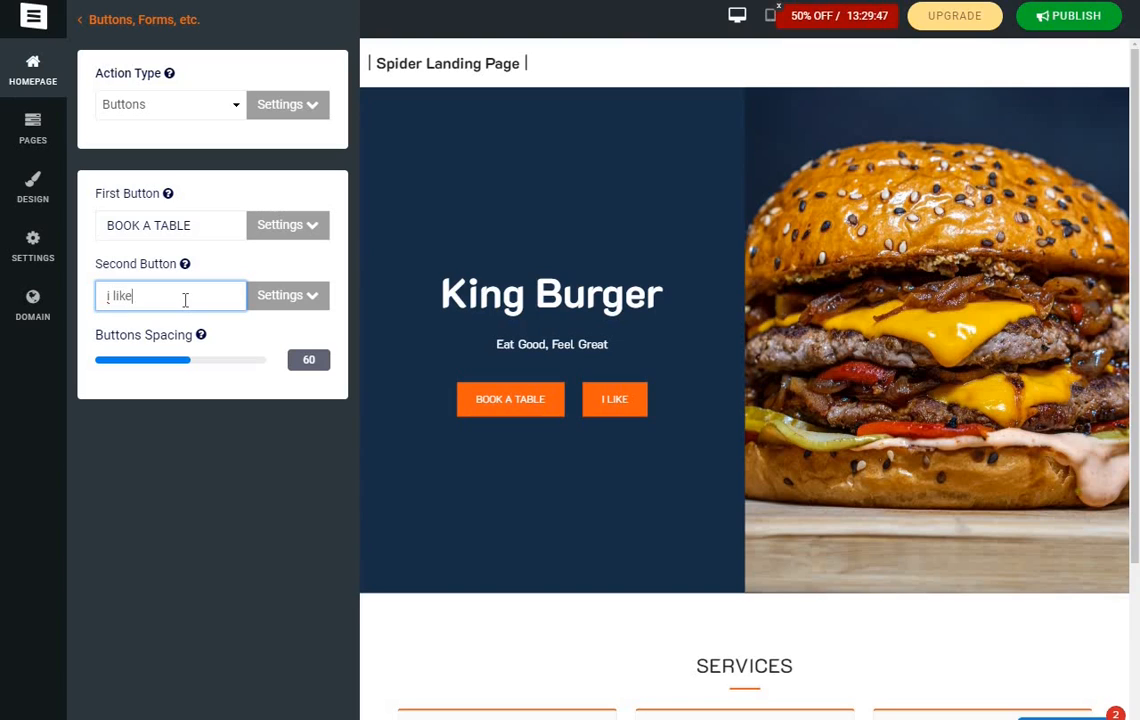
pyautogui.write(' this burge')
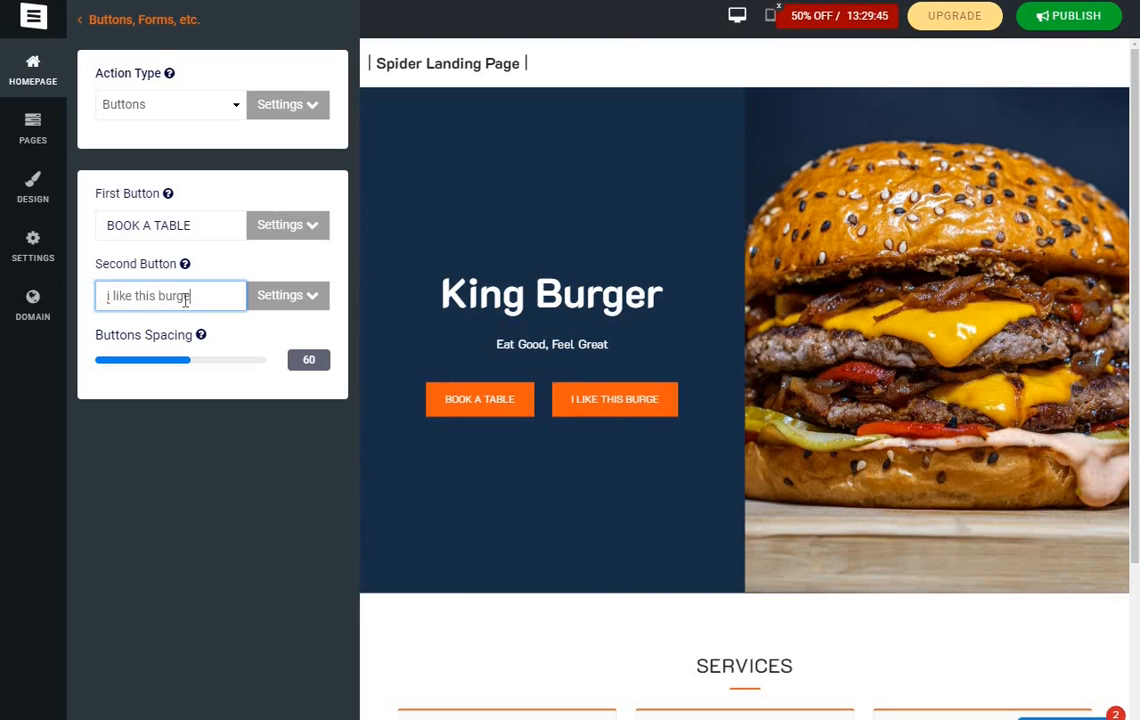
pyautogui.write('r')
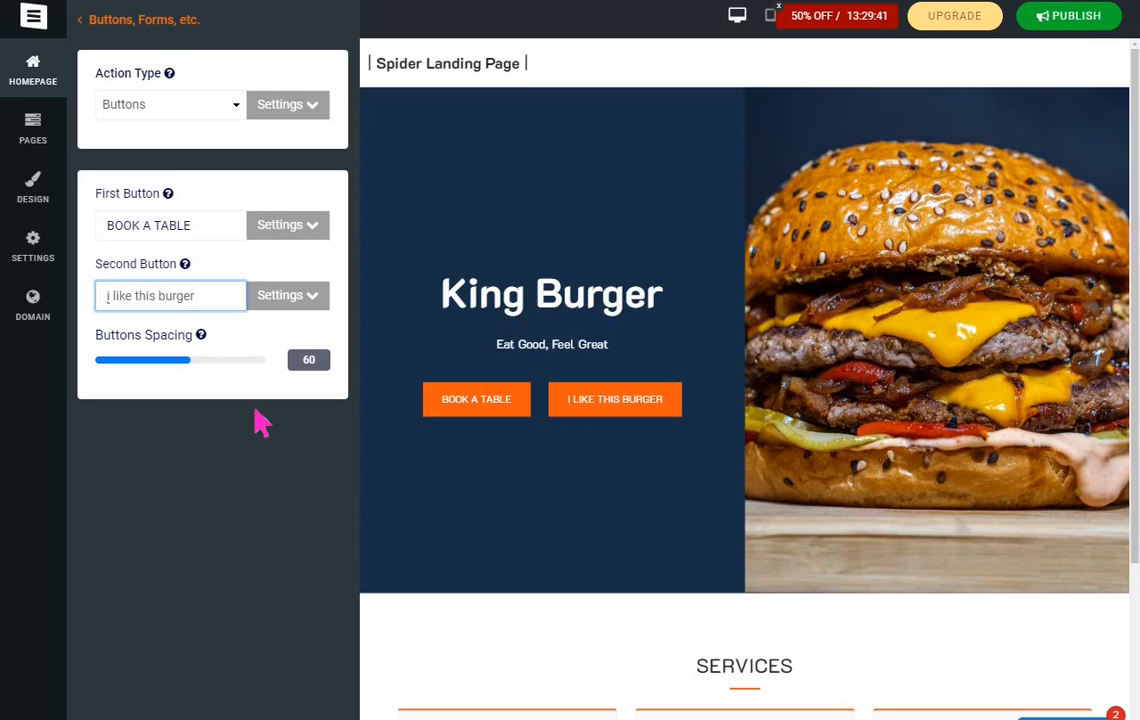
pyautogui.scroll(-2, 611, 219)
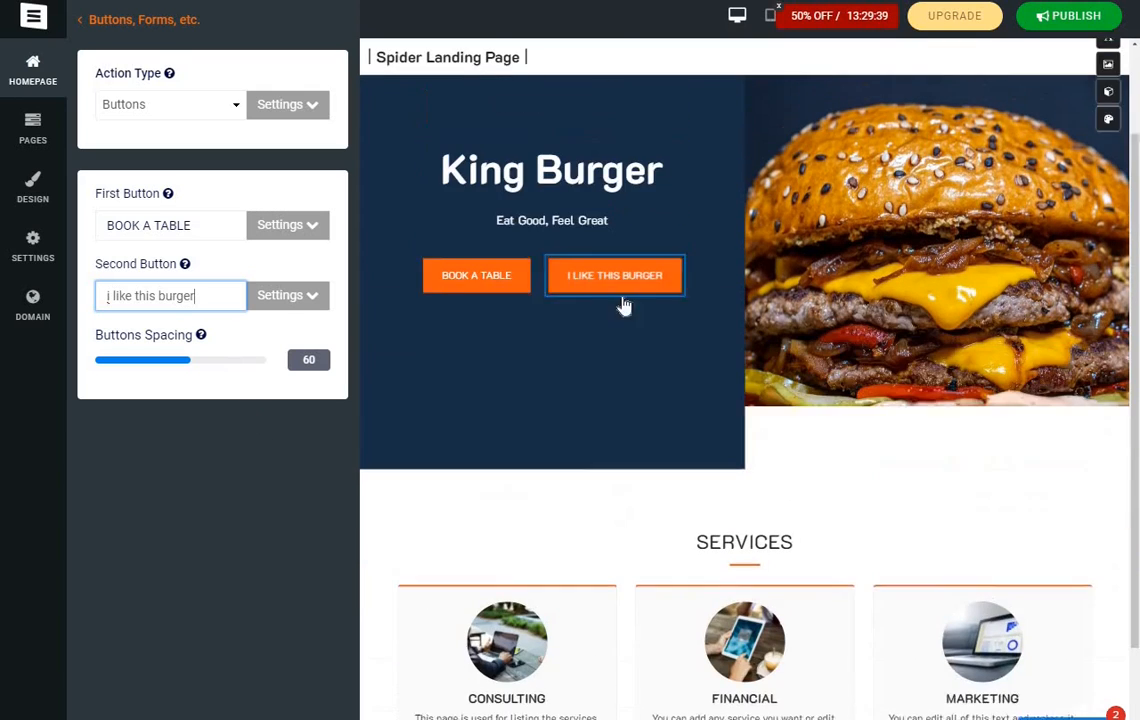
# Replace the second homepage button's label with "get it delivered", correcting the misspelled last word with the spelling suggestion.
pyautogui.doubleClick(162, 297)
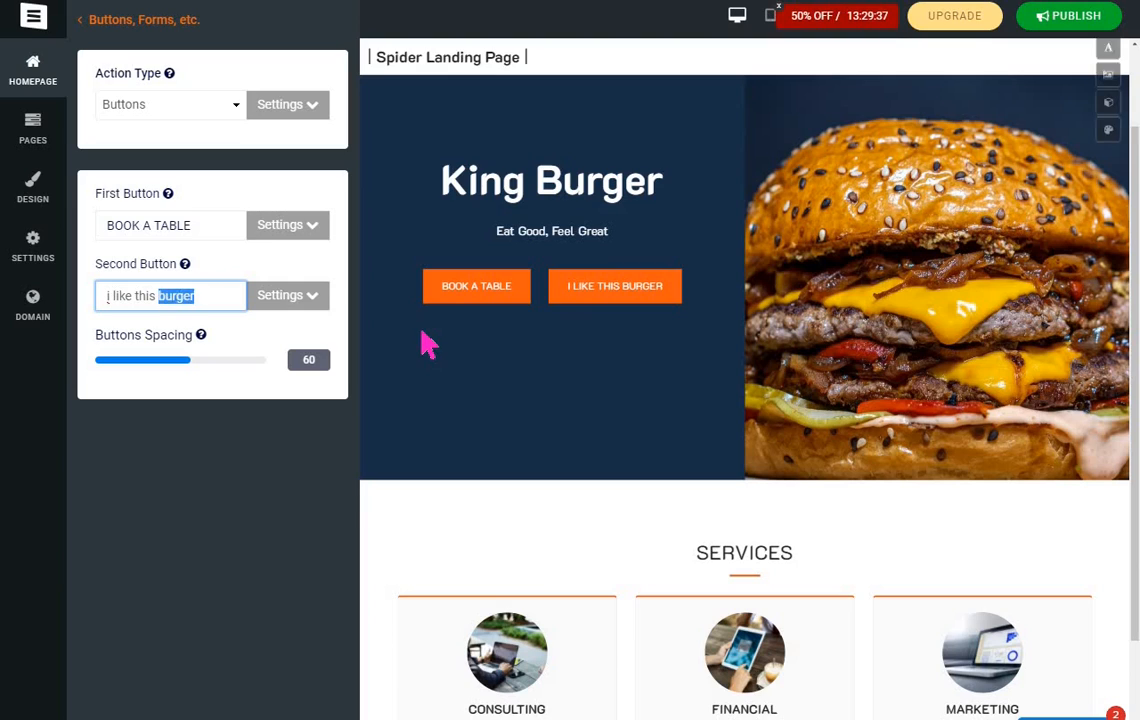
pyautogui.press('BackSpace')
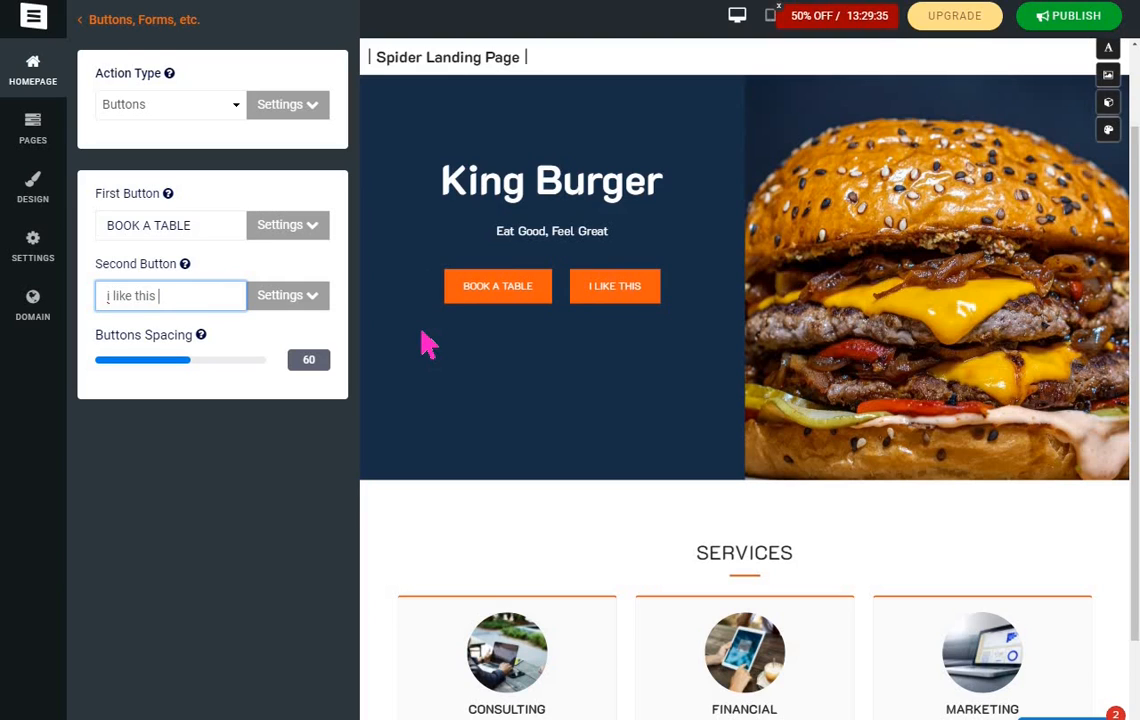
pyautogui.moveTo(200, 297); pyautogui.dragTo(69, 306)
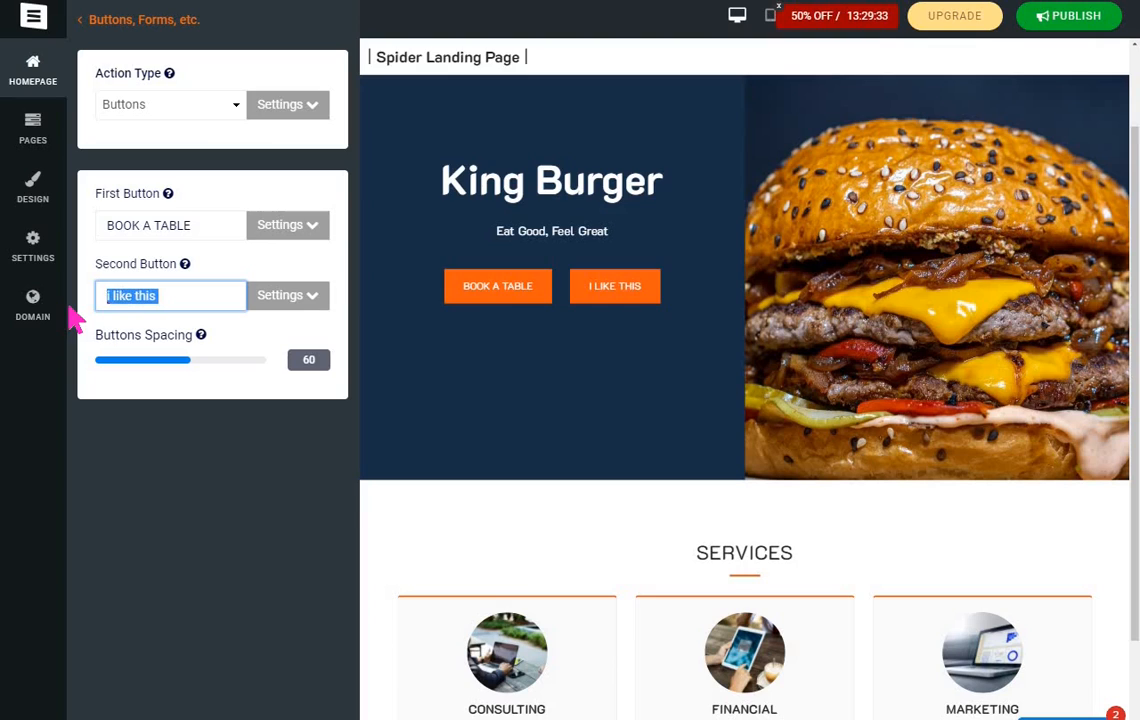
pyautogui.press('BackSpace')
pyautogui.write('get')
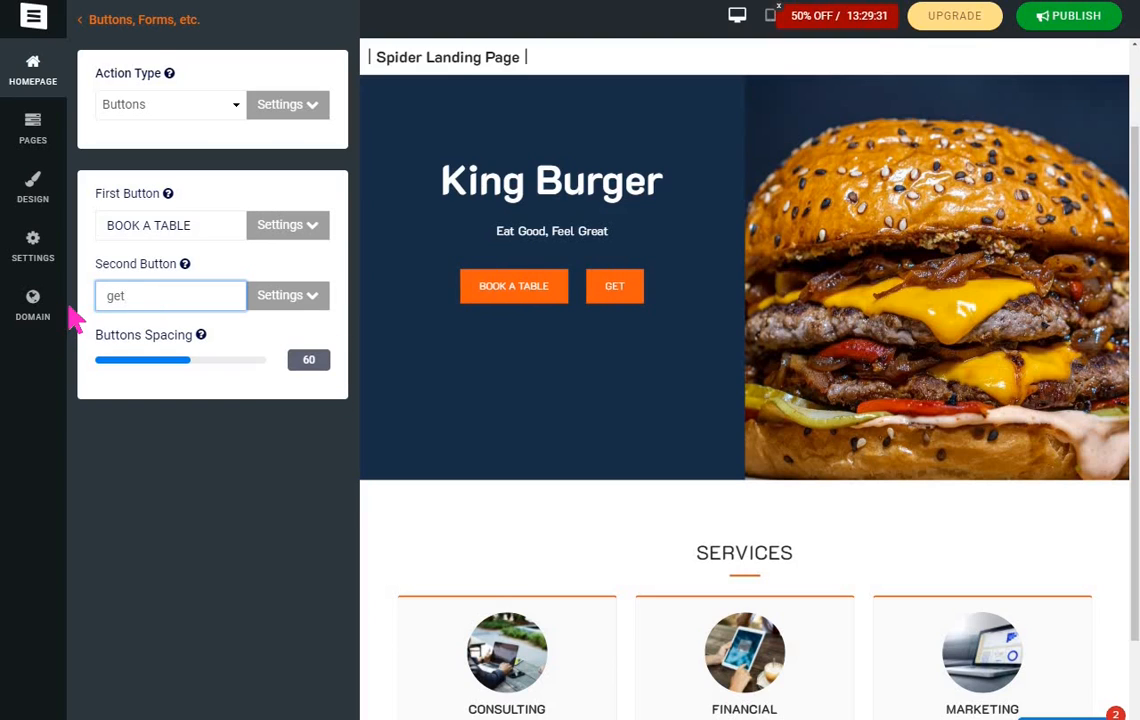
pyautogui.write(' it ')
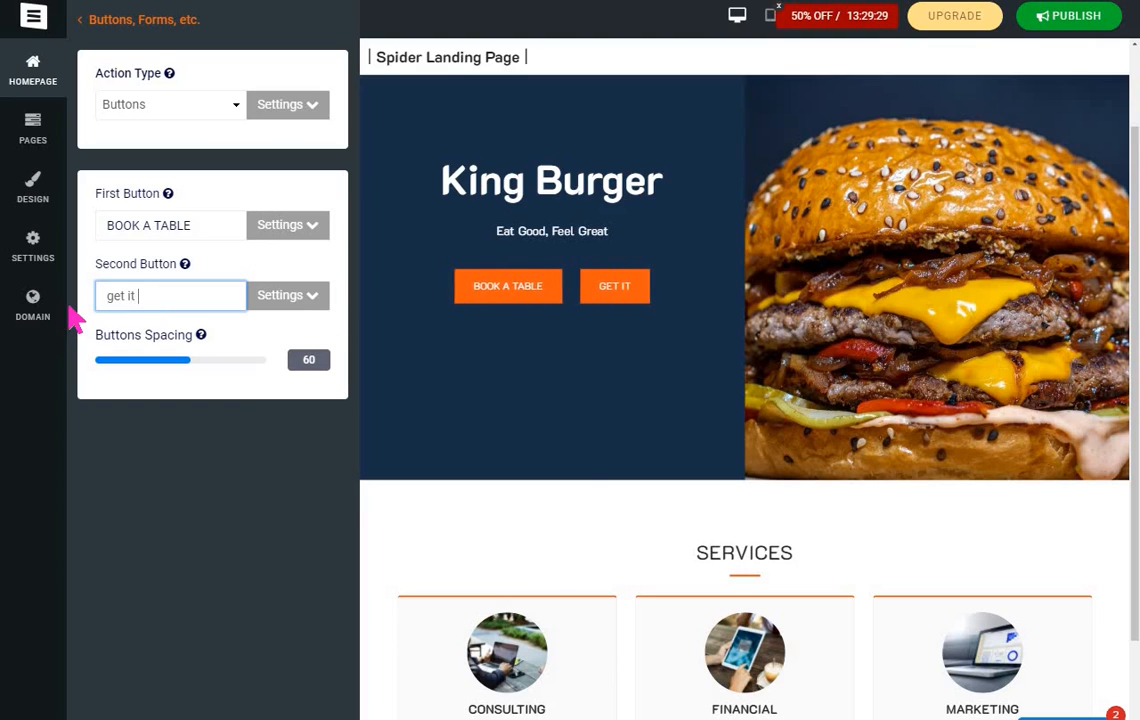
pyautogui.write('delibered')
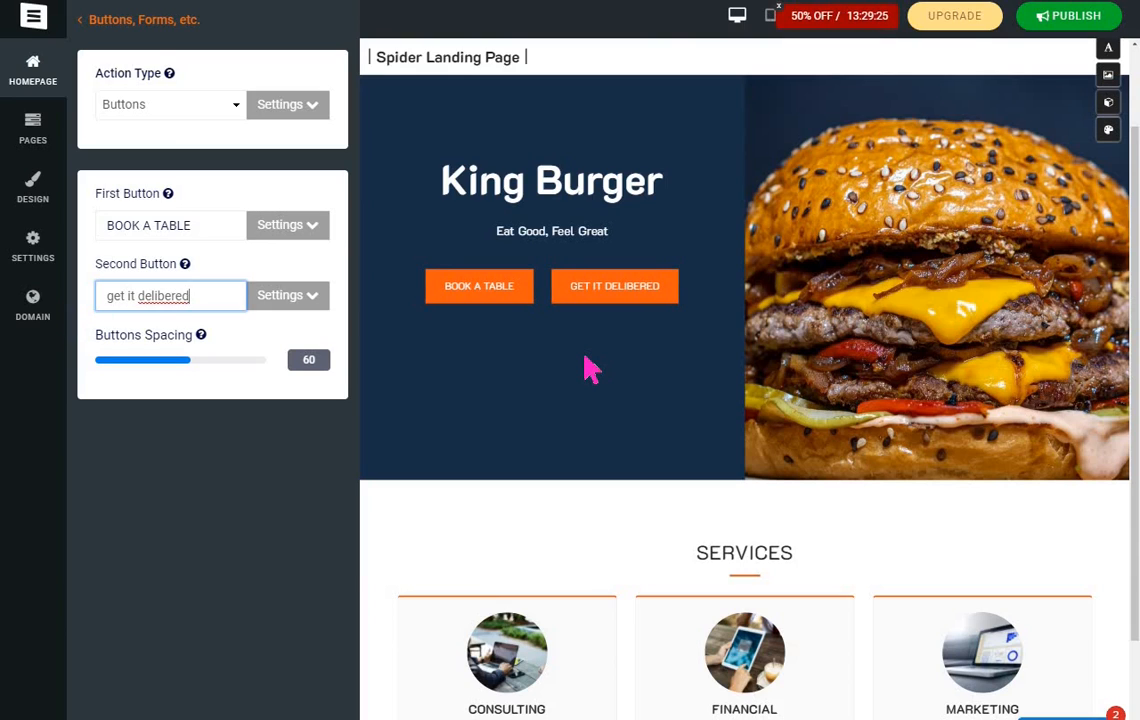
pyautogui.rightClick(163, 300)
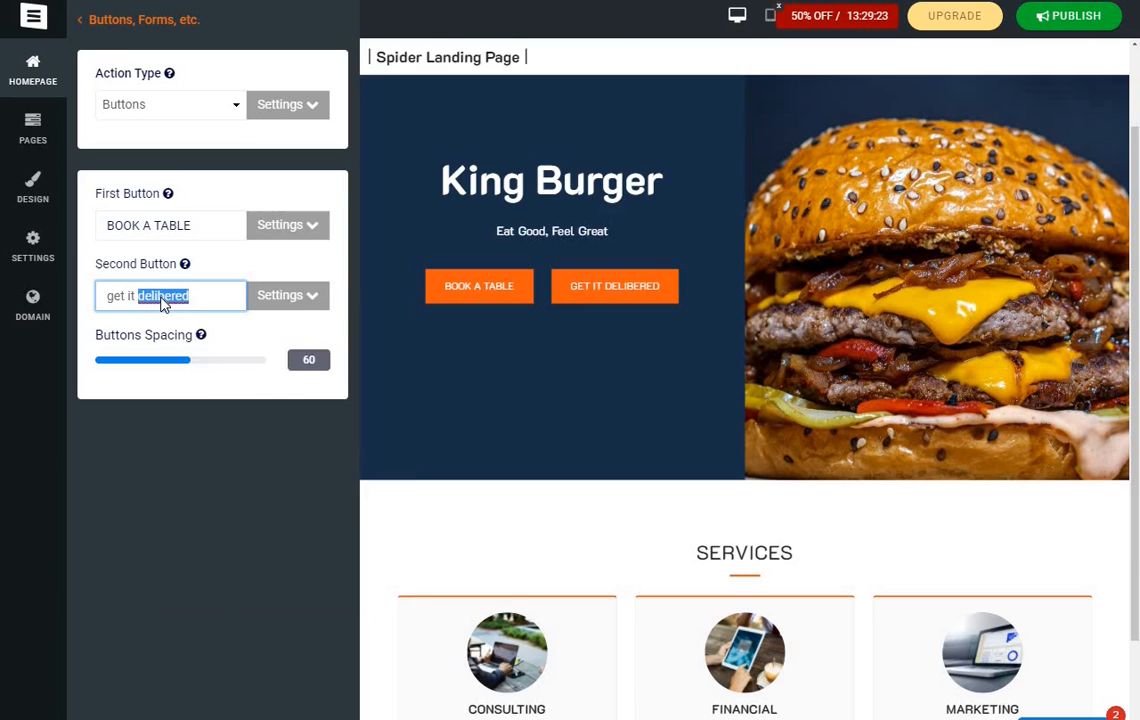
pyautogui.click(216, 310)
# Rename the Services page, shown below the homepage hero, as "Our Manu".
pyautogui.scroll(-2, 611, 310)
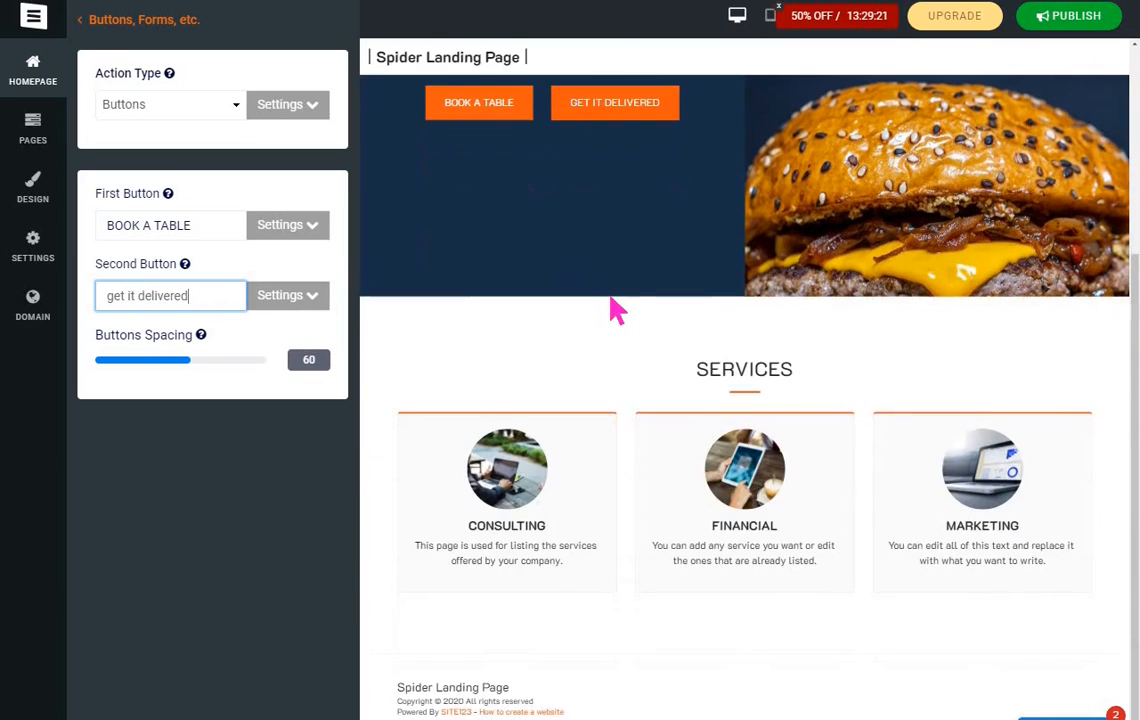
pyautogui.scroll(2, 611, 308)
pyautogui.scroll(-2, 700, 275)
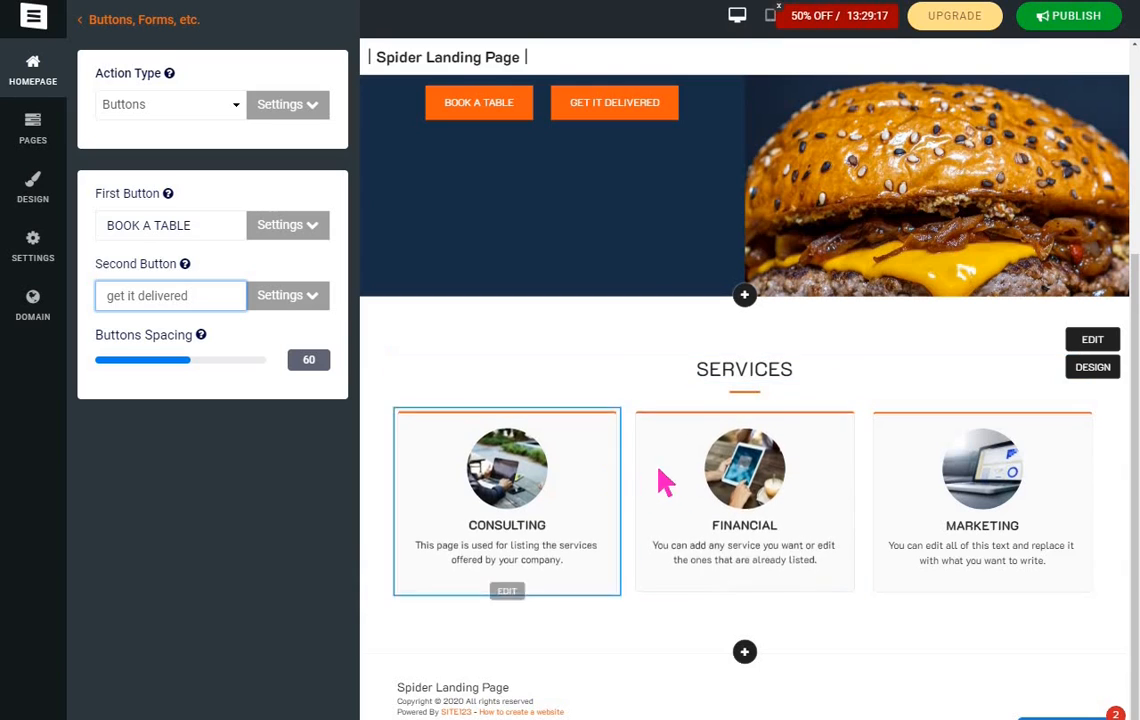
pyautogui.scroll(3, 672, 476)
pyautogui.scroll(-2, 692, 323)
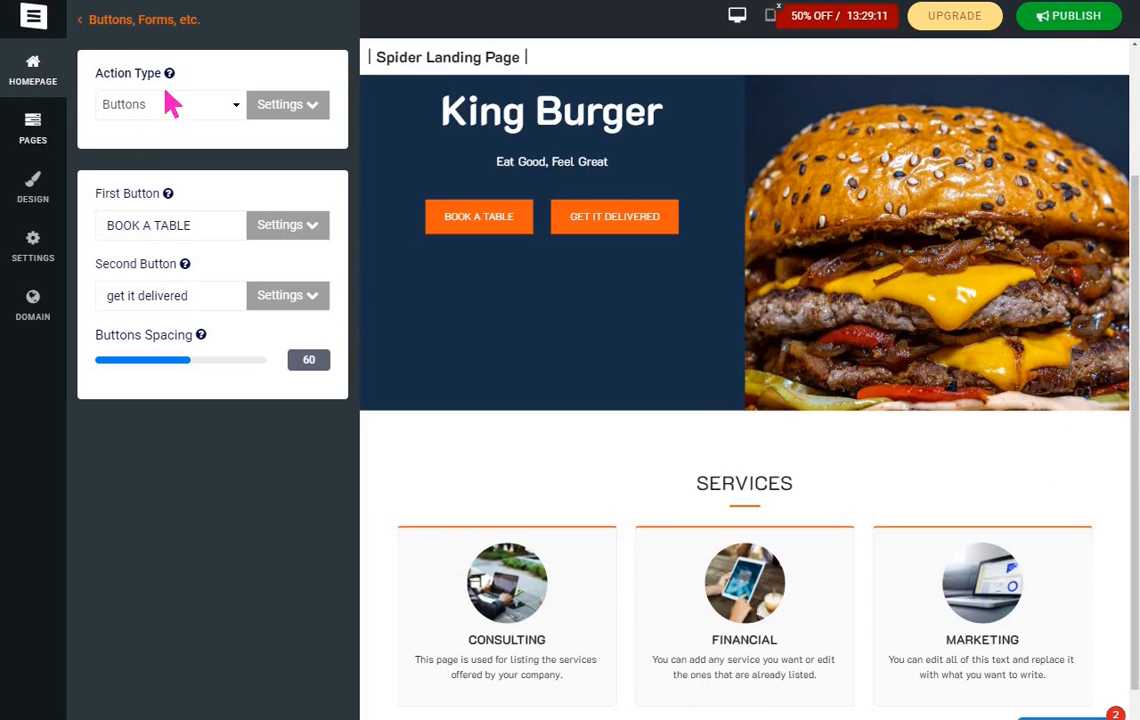
pyautogui.click(40, 72)
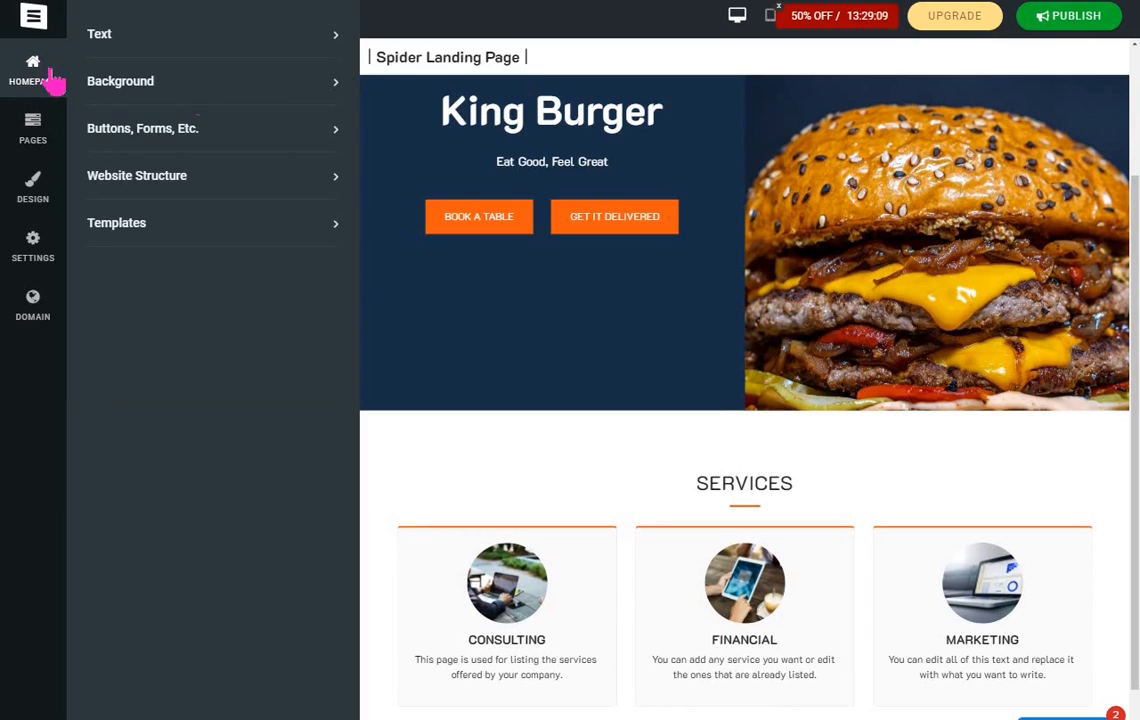
pyautogui.click(737, 497)
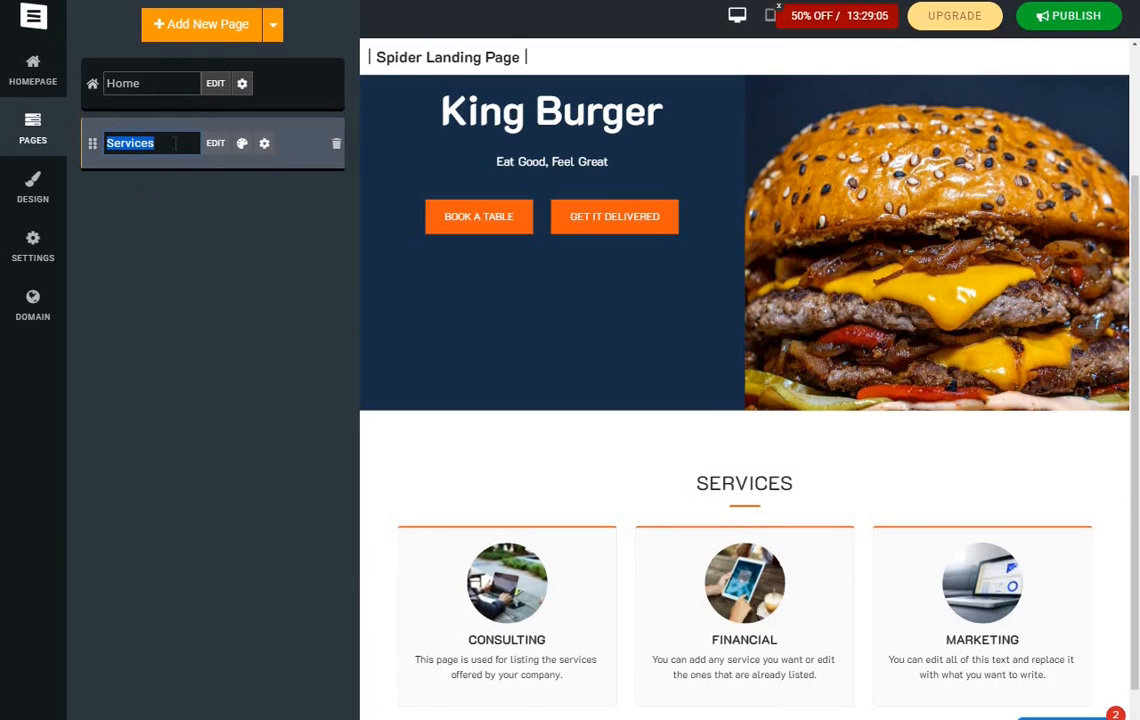
pyautogui.click(175, 143)
pyautogui.hotkey('ctrl', 'a')
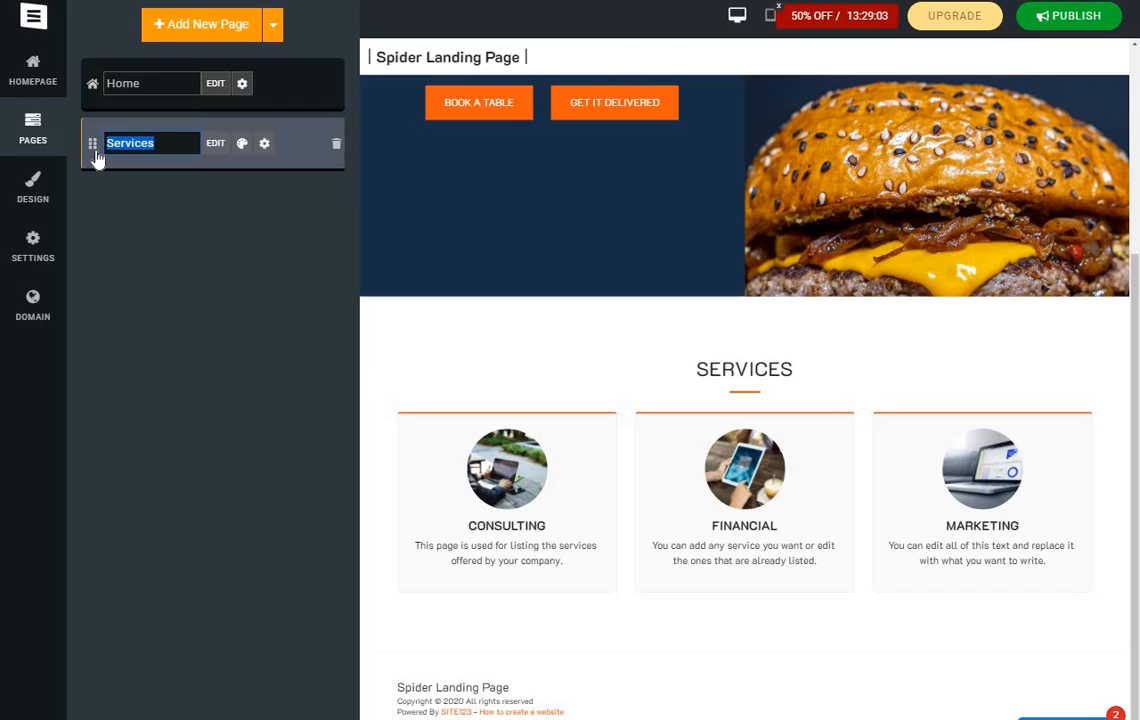
pyautogui.write('Our')
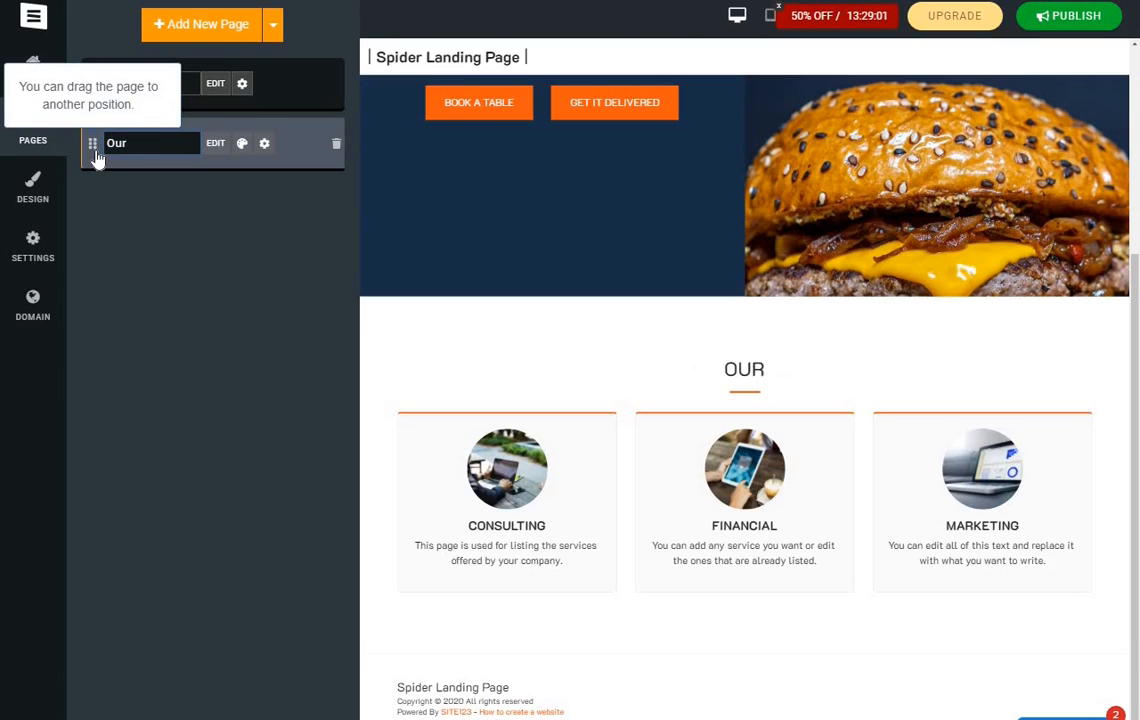
pyautogui.write(' Mnau')
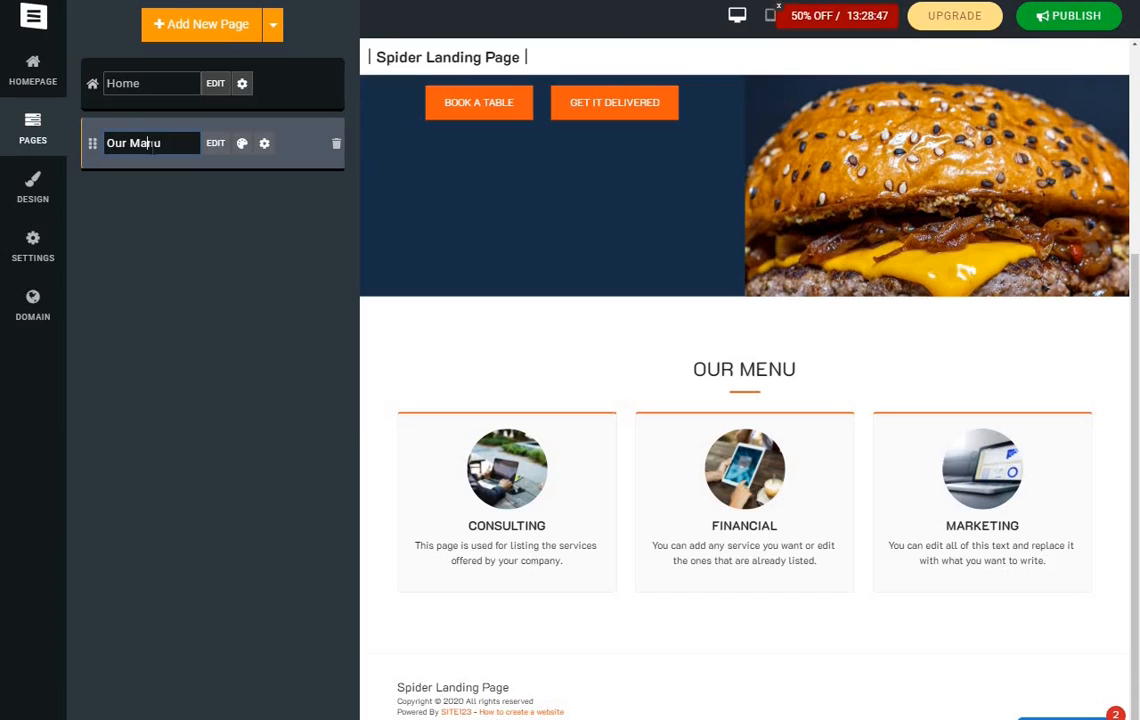
# Replace the title of the page below Home with "ON OUR TABLE".
pyautogui.hotkey('ctrl', 'a')
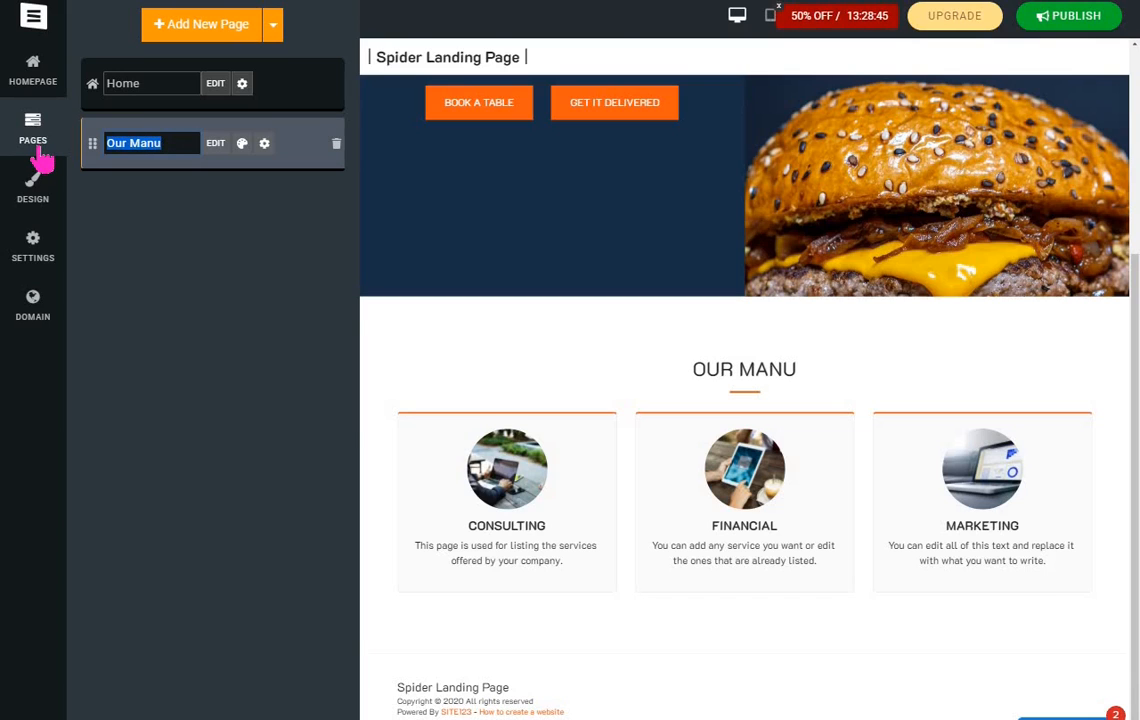
pyautogui.press('BackSpace')
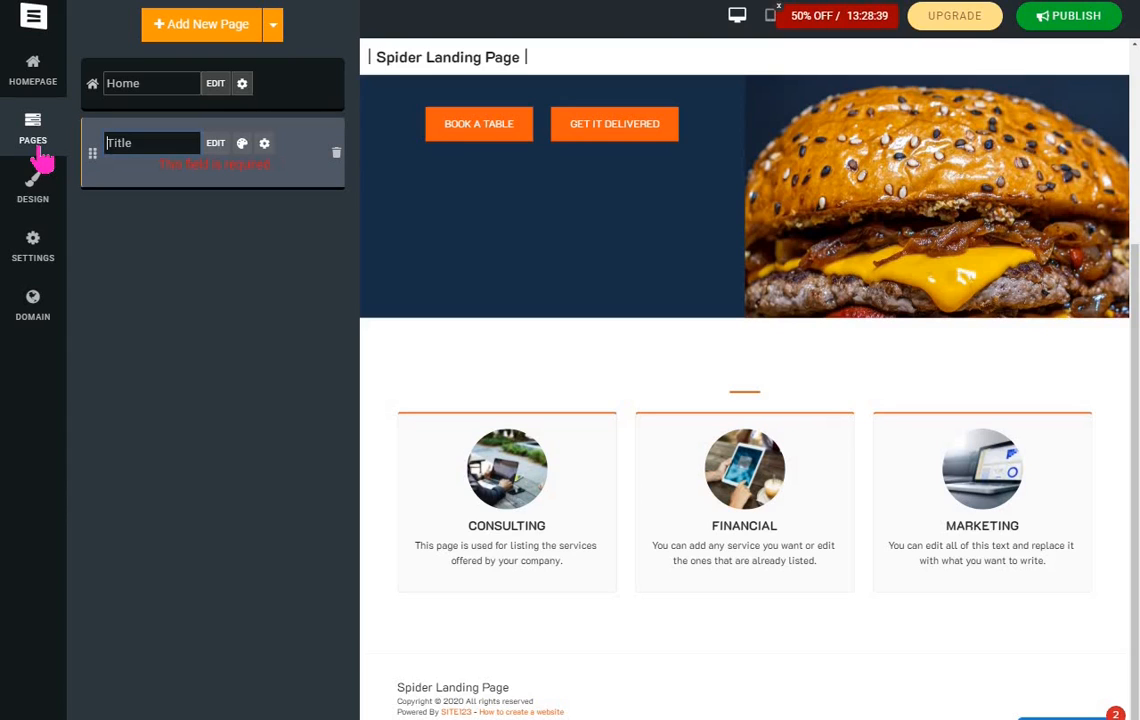
pyautogui.write('ON ')
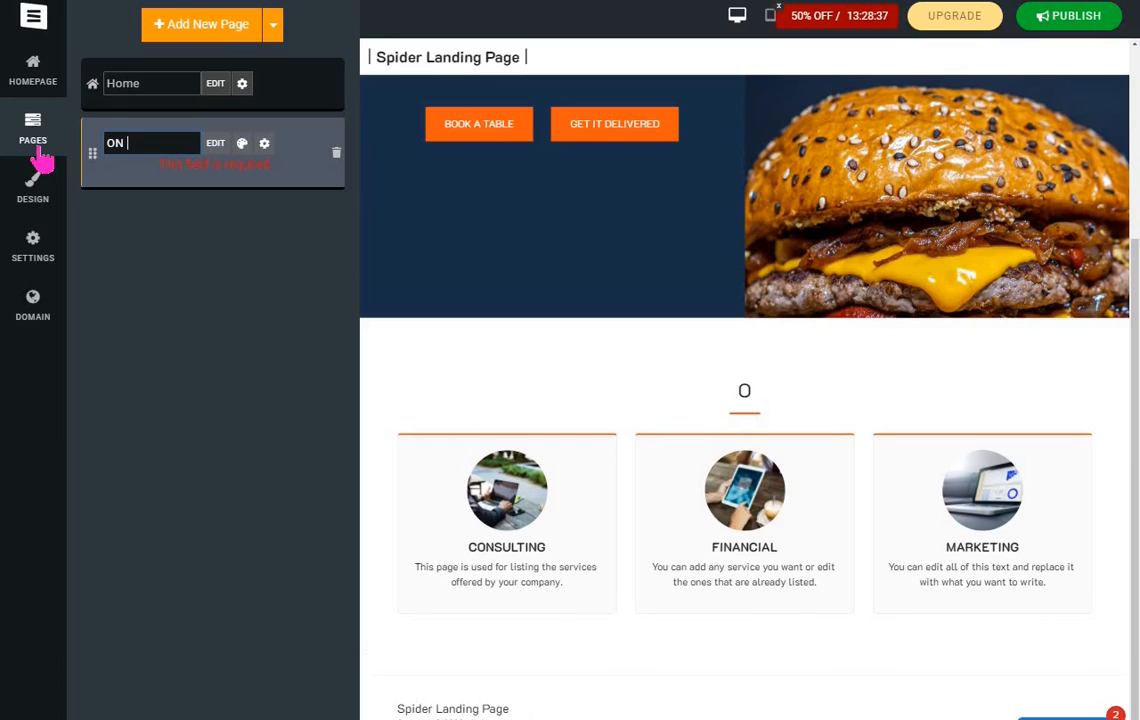
pyautogui.write('OUR TABLE')
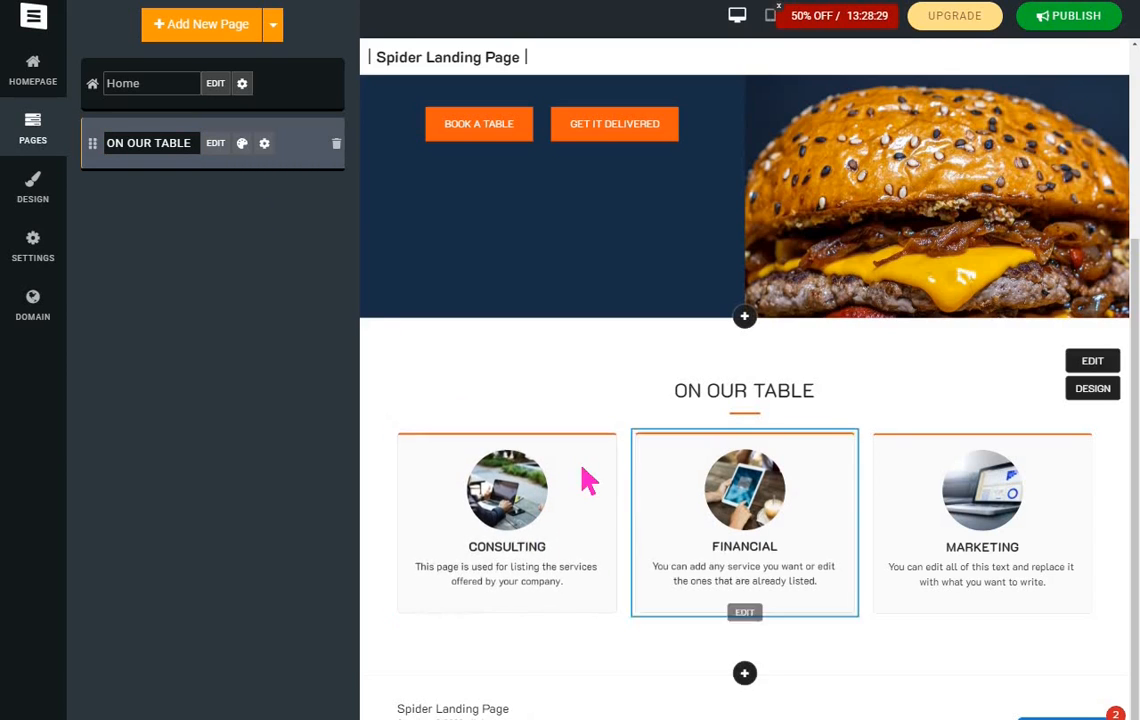
# Examine the Consulting item's title, description, image and long description fields in the ON OUR TABLE section, and close the editor without changes.
pyautogui.click(504, 612)
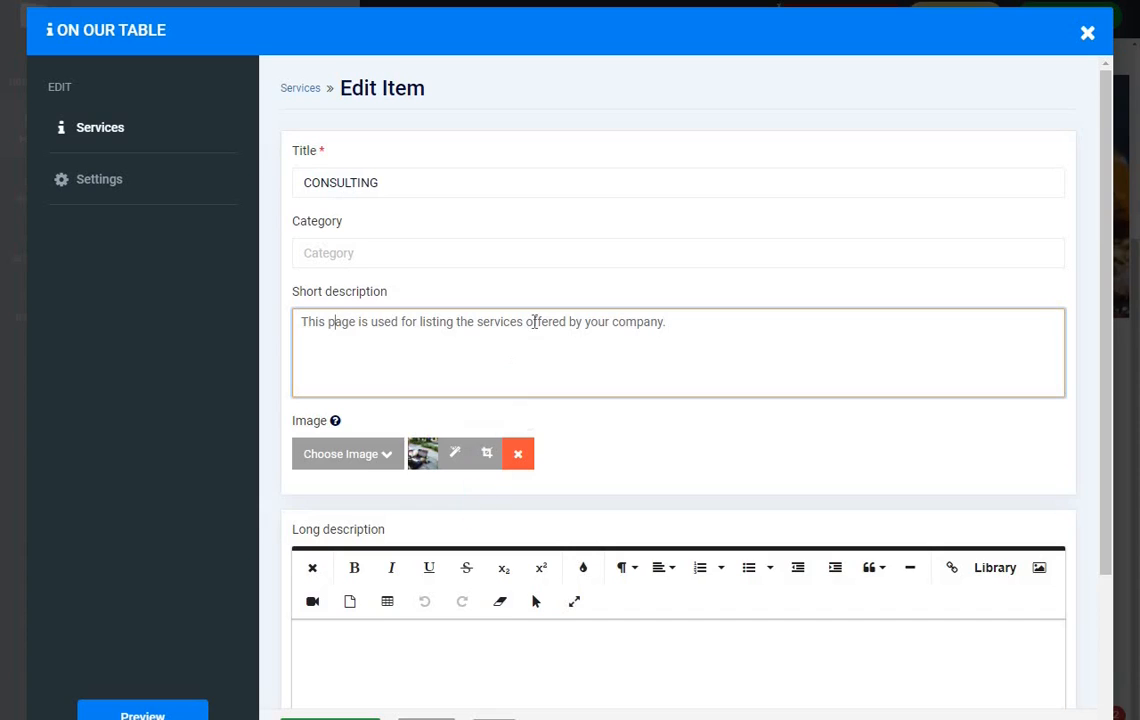
pyautogui.scroll(-3, 535, 321)
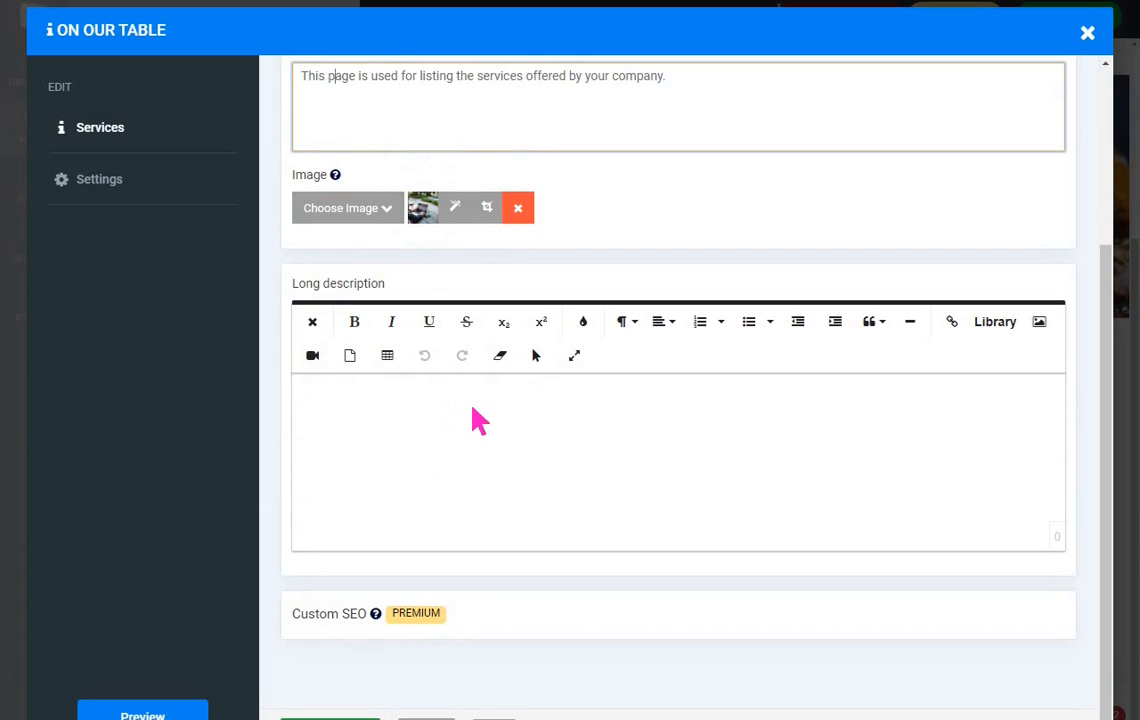
pyautogui.scroll(3, 495, 432)
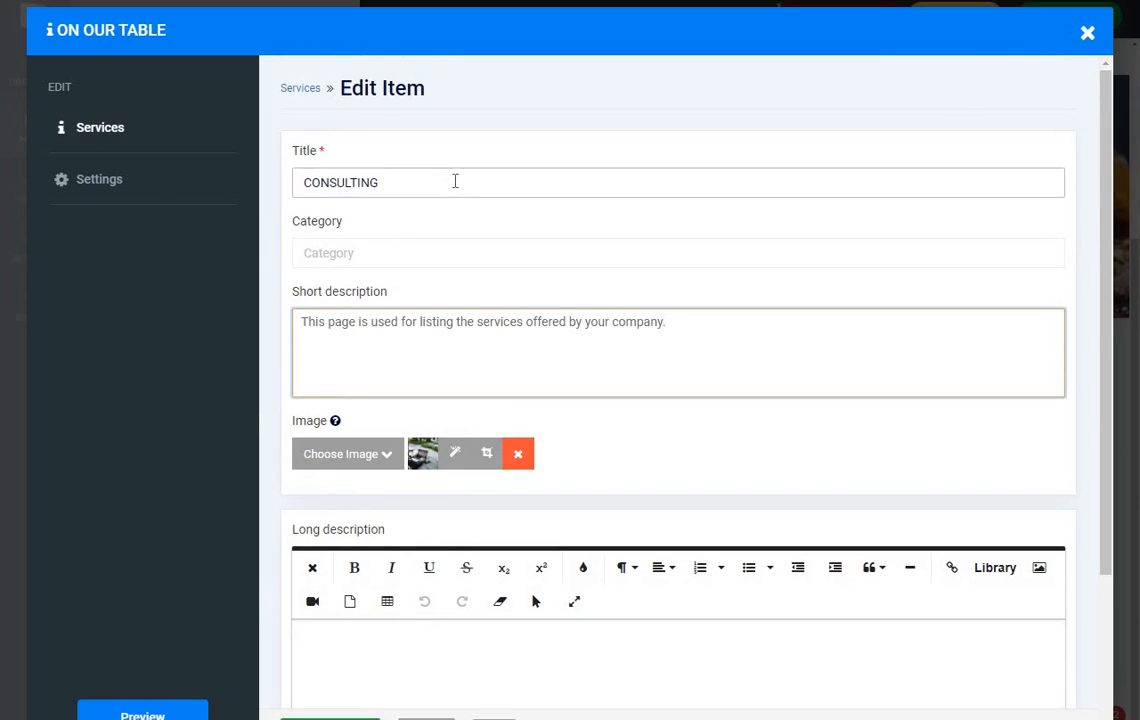
pyautogui.scroll(-3, 458, 191)
pyautogui.scroll(3, 430, 193)
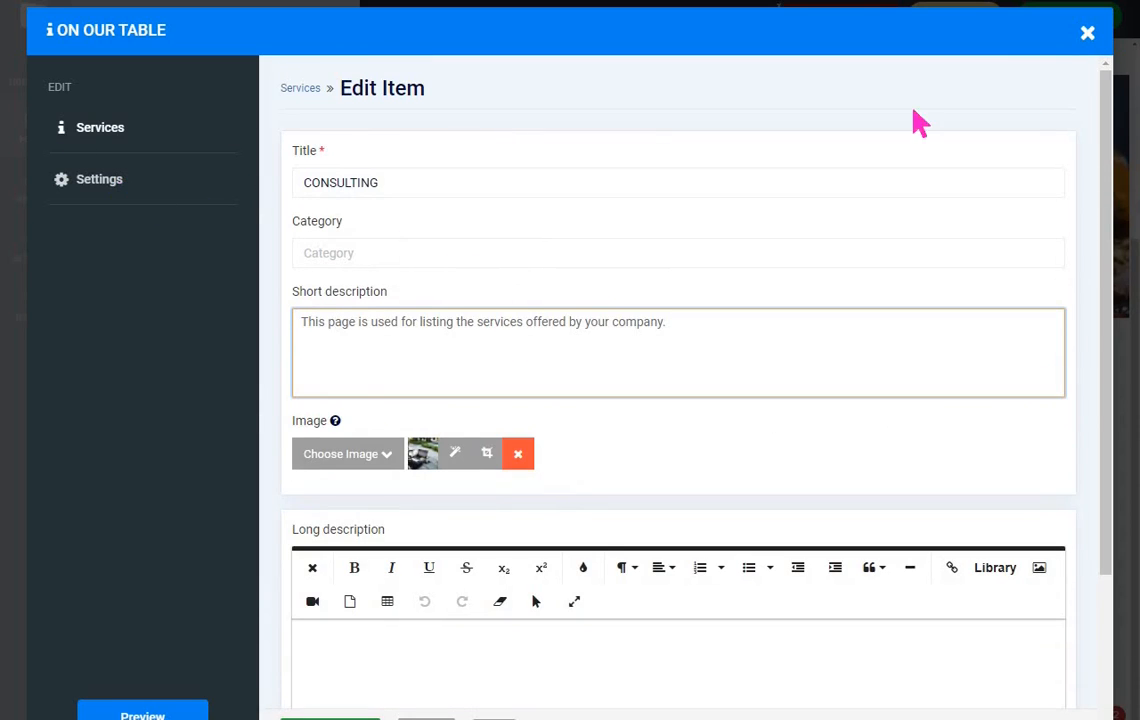
pyautogui.click(1088, 34)
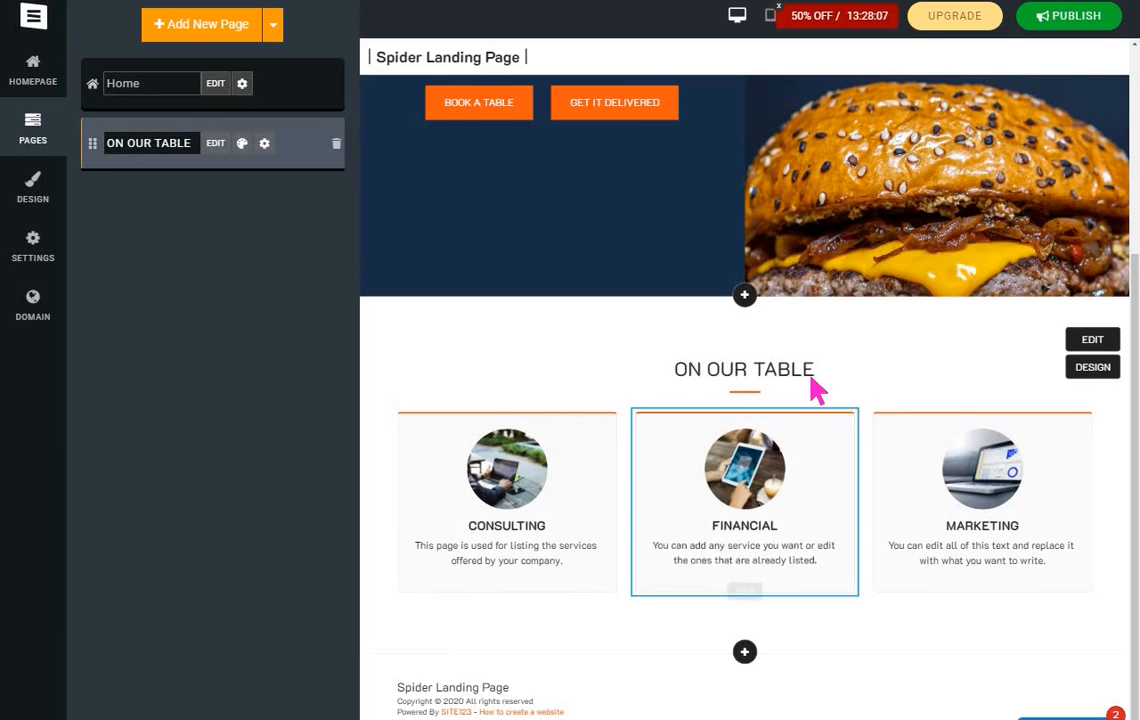
# Try the dark orange-and-yellow and blue-and-teal color schemes on the website, and apply the peach scheme with the rust-brown accent.
pyautogui.scroll(3, 815, 390)
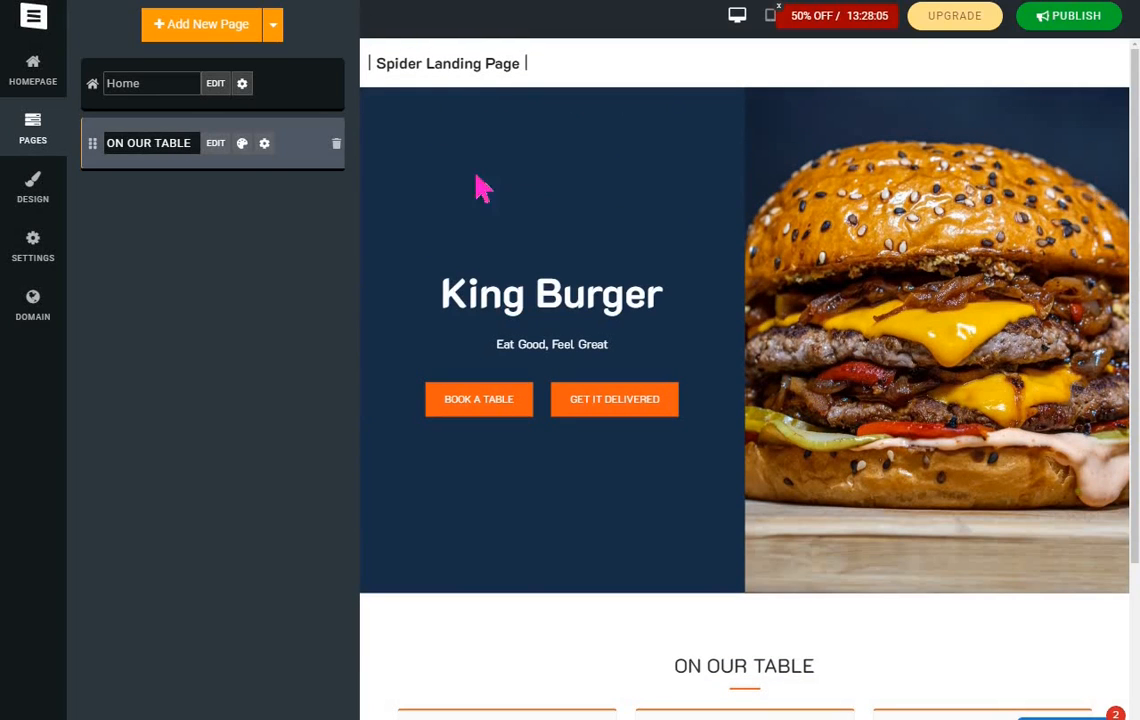
pyautogui.click(32, 200)
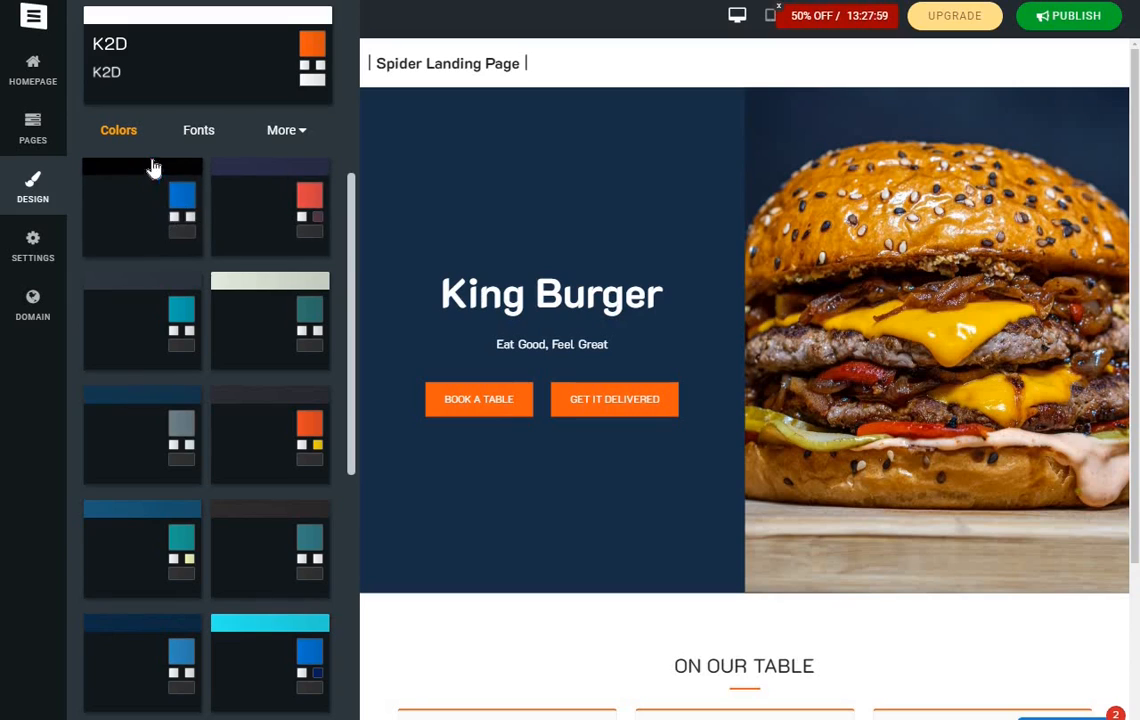
pyautogui.click(283, 220)
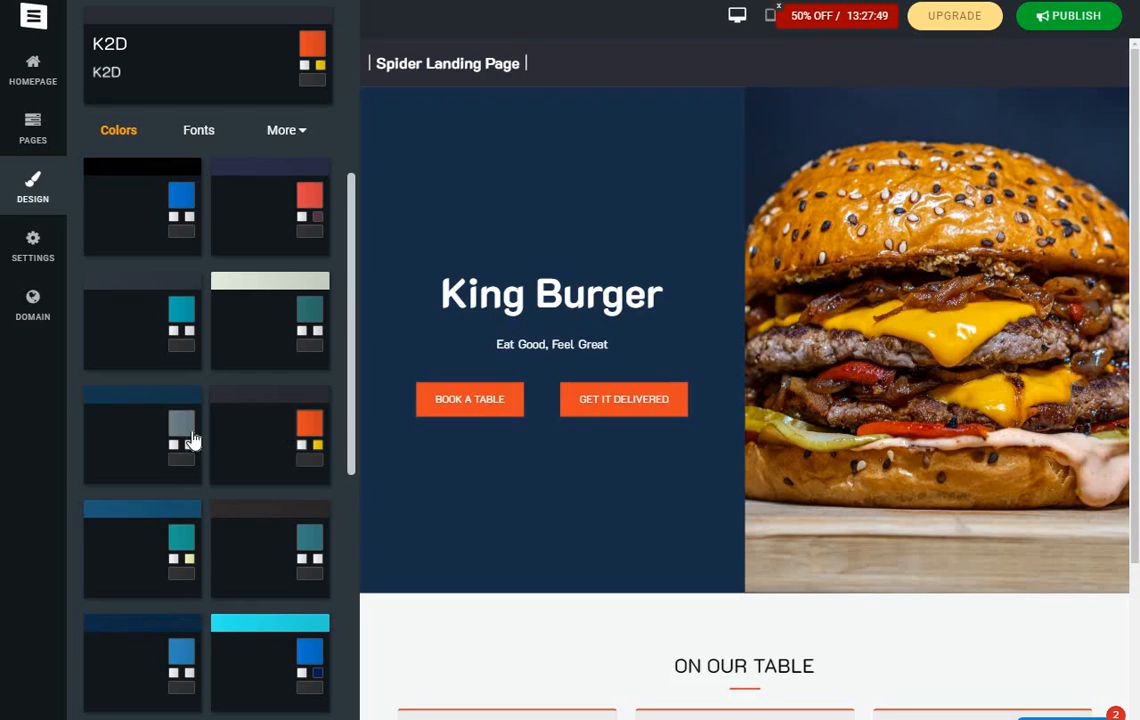
pyautogui.click(155, 565)
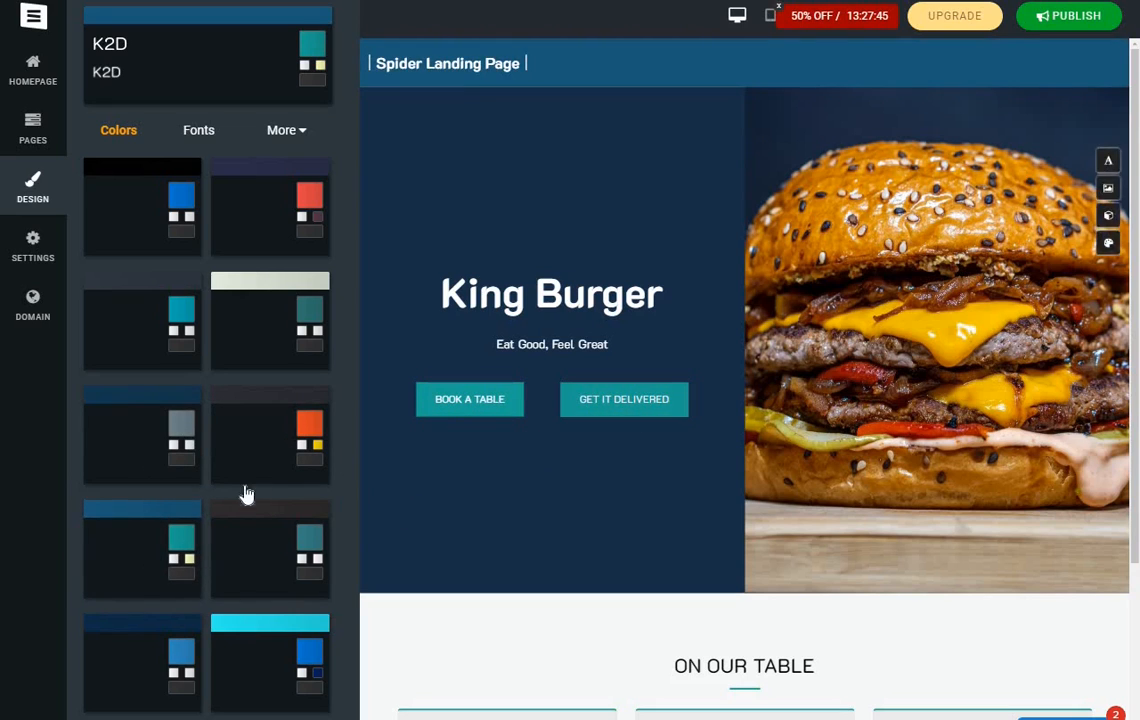
pyautogui.scroll(-2, 237, 404)
pyautogui.scroll(-1, 237, 404)
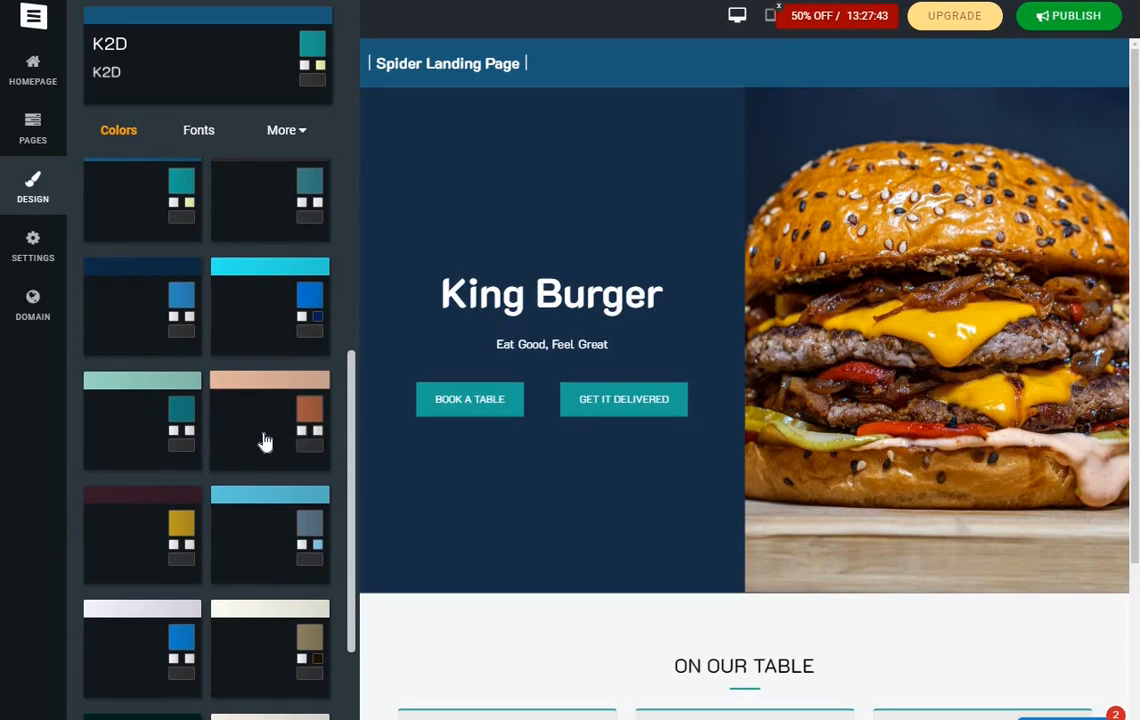
pyautogui.click(265, 441)
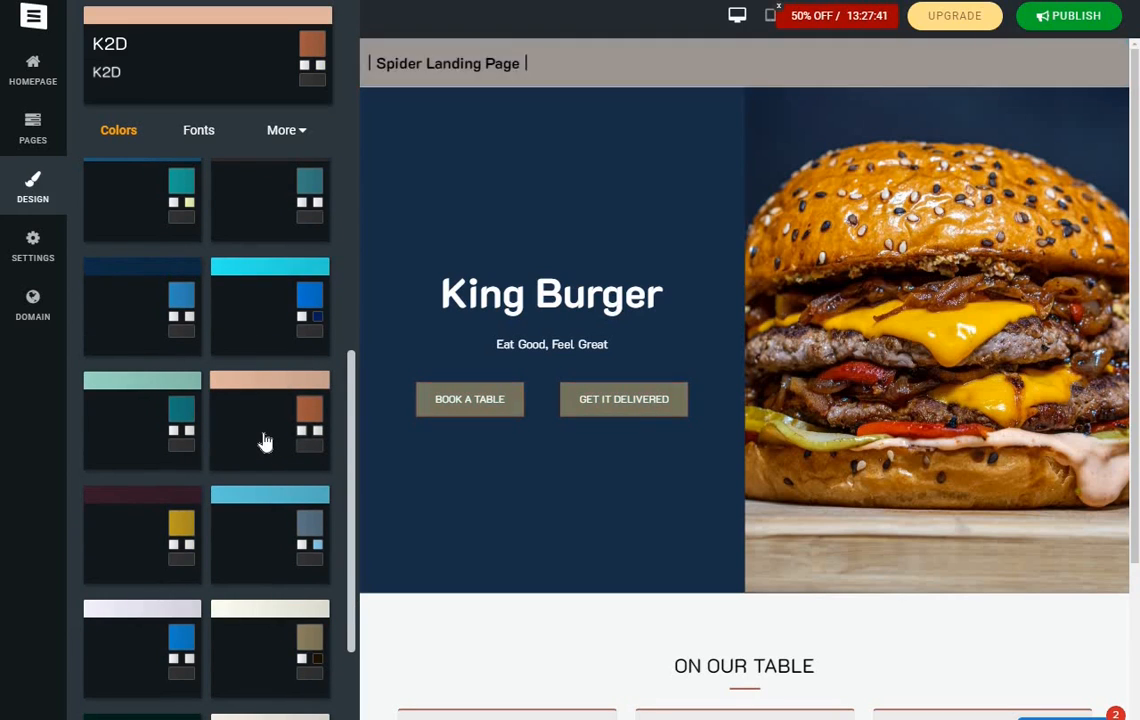
# Try the pale-yellow color scheme with the red accent and brown secondary swatch on the website.
pyautogui.scroll(-2, 239, 363)
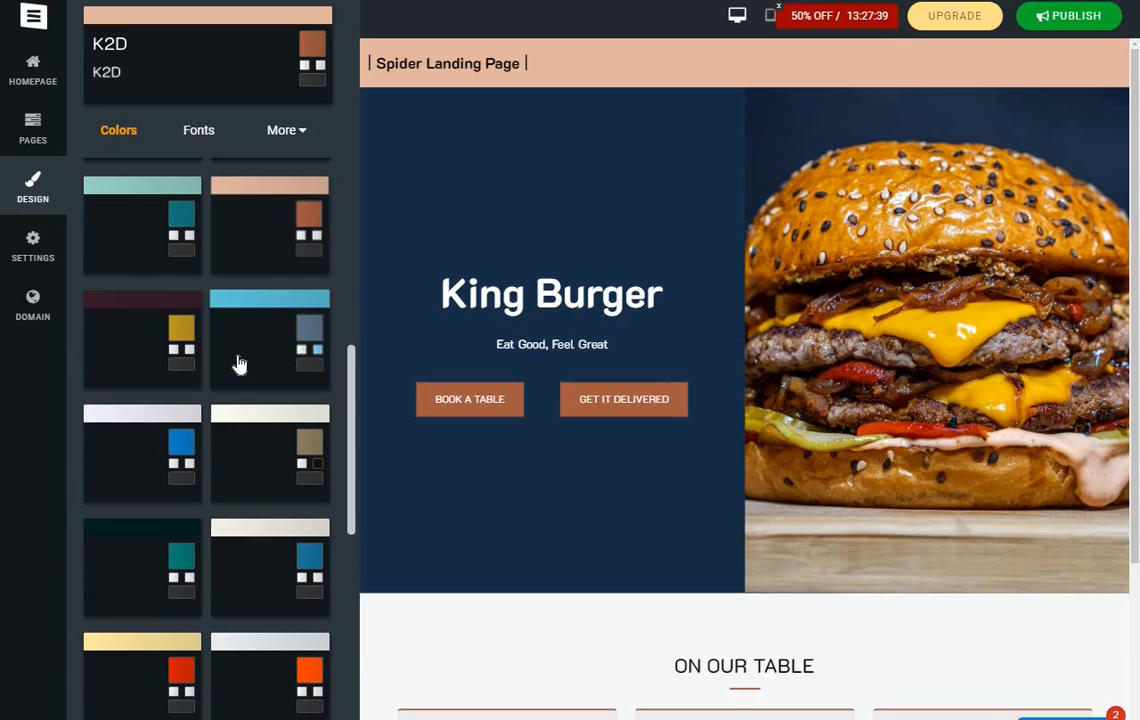
pyautogui.scroll(-5, 239, 363)
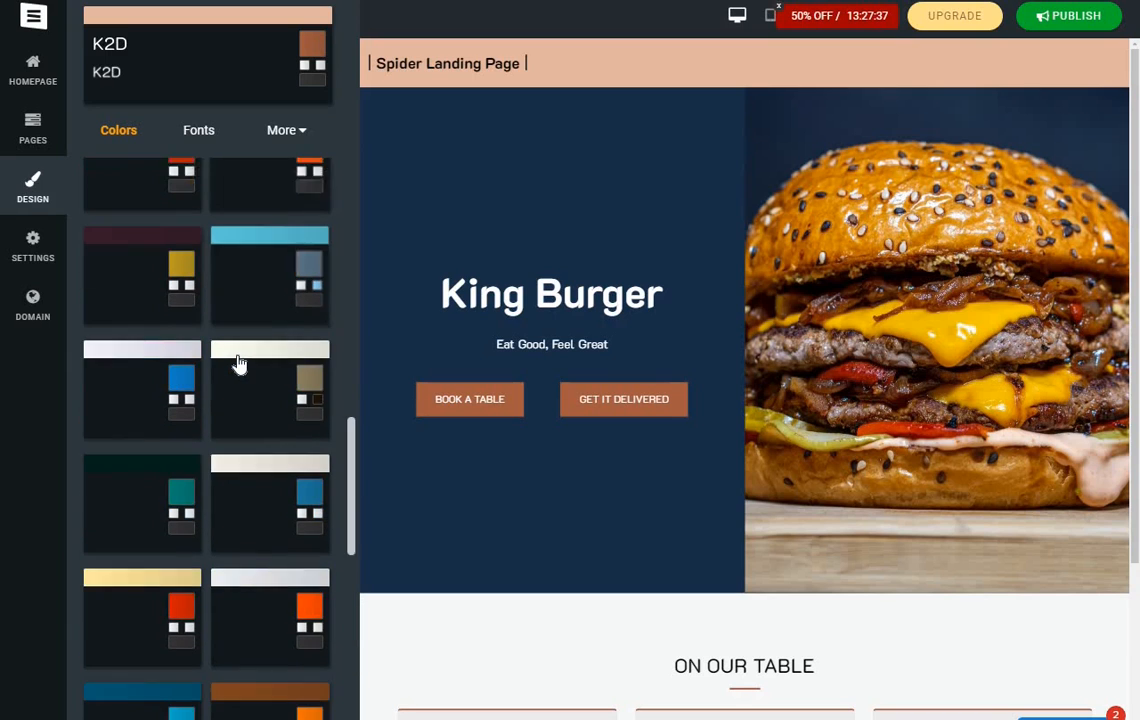
pyautogui.scroll(-8, 239, 363)
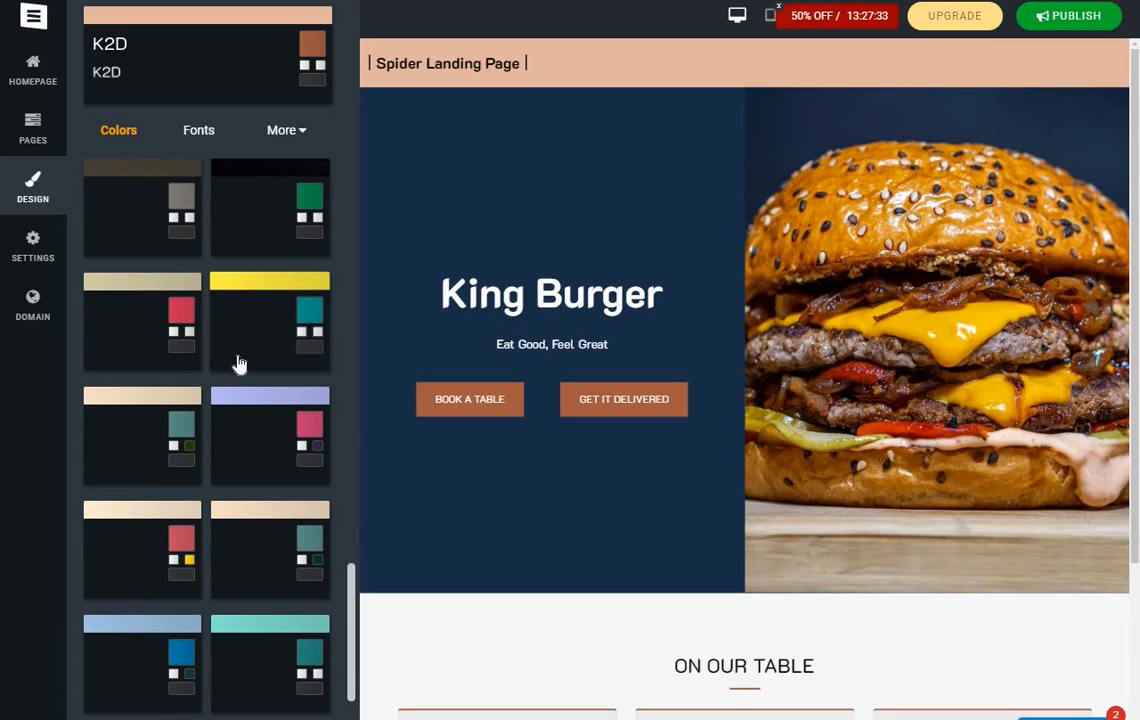
pyautogui.scroll(1, 241, 364)
pyautogui.scroll(-3, 241, 364)
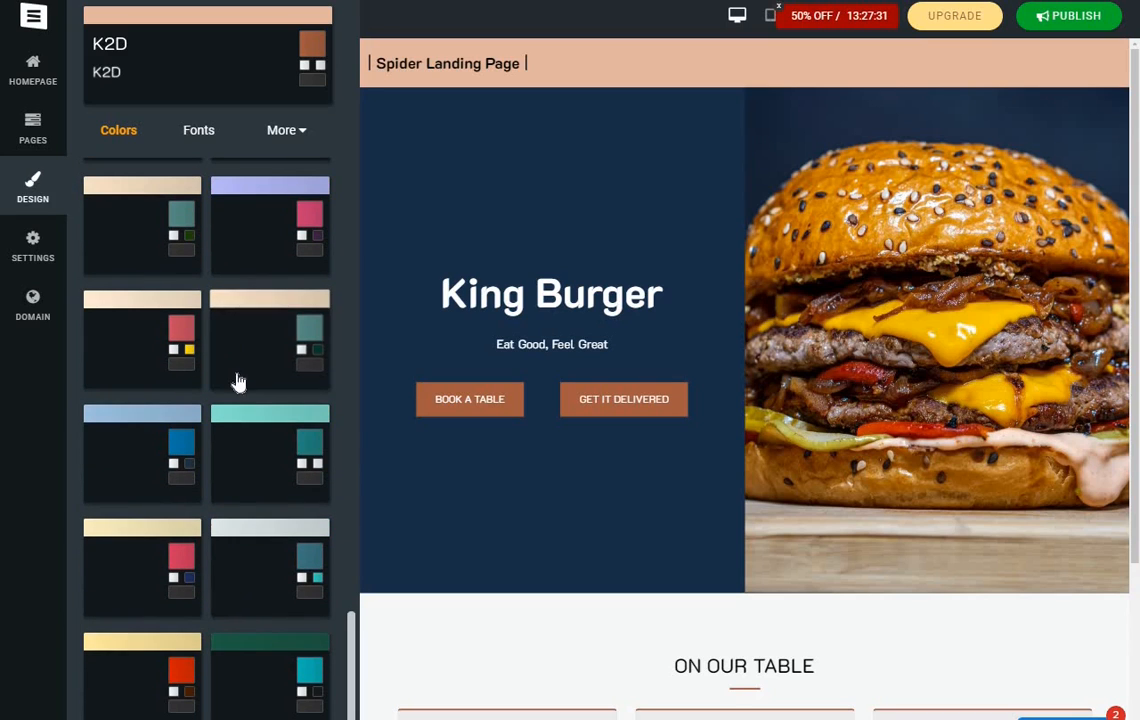
pyautogui.click(150, 683)
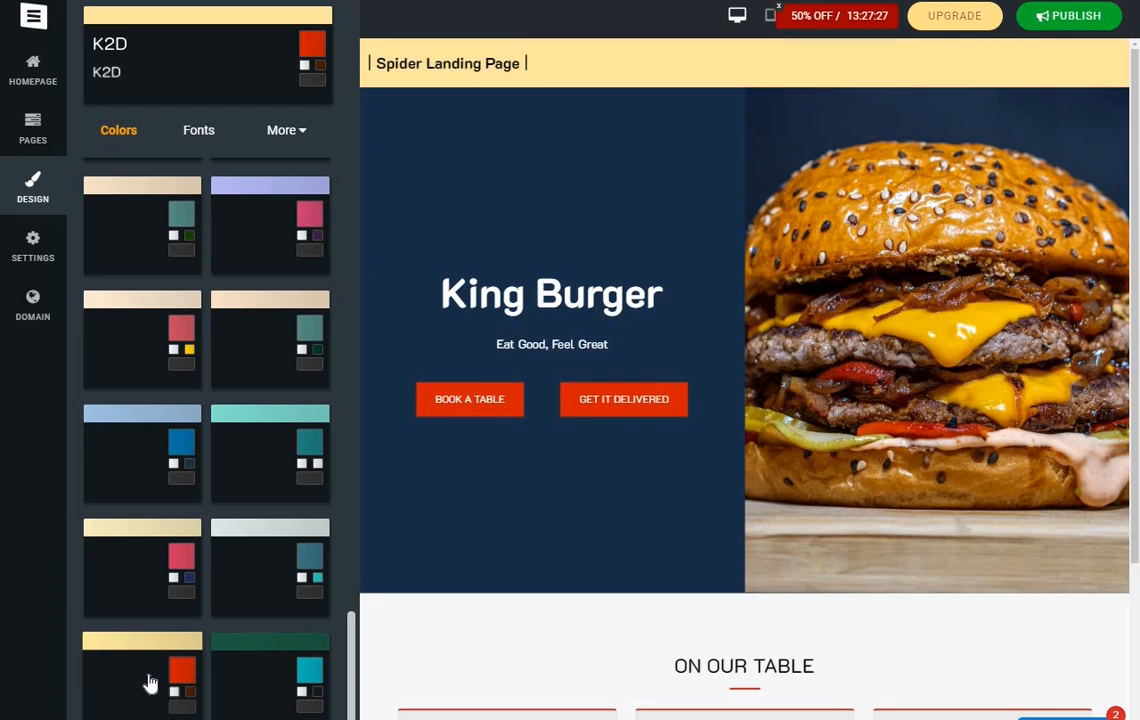
# Apply the pale-lavender color scheme with the bright-blue accent and check it on the homepage.
pyautogui.scroll(10, 195, 410)
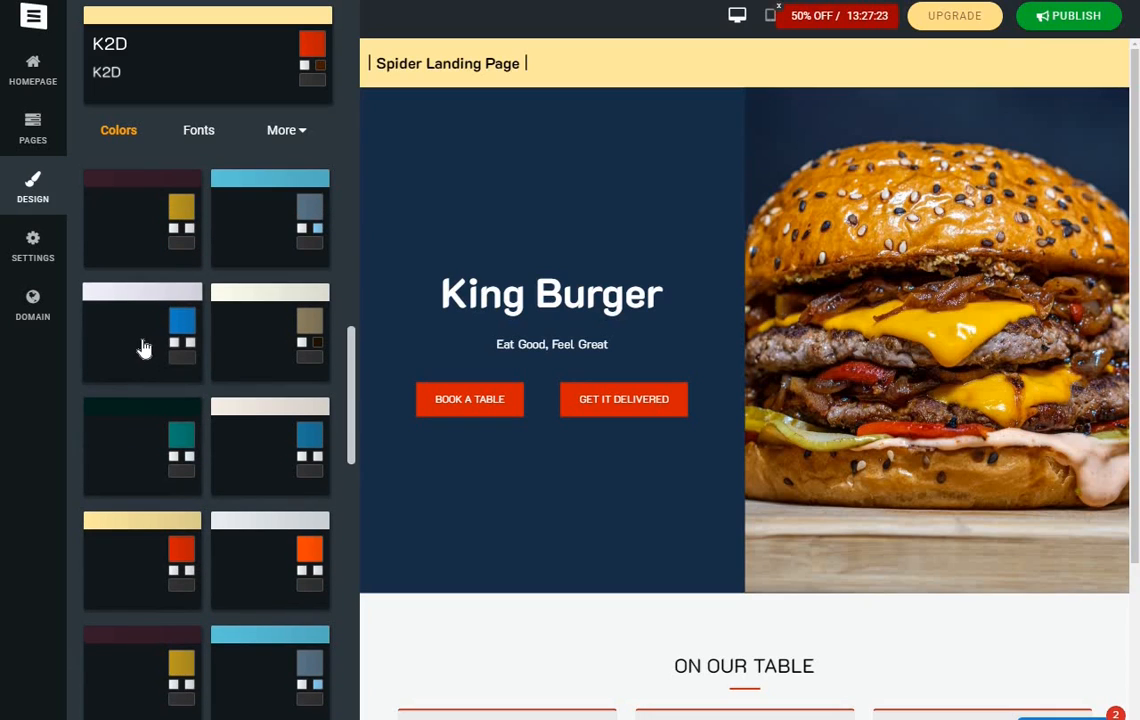
pyautogui.click(192, 322)
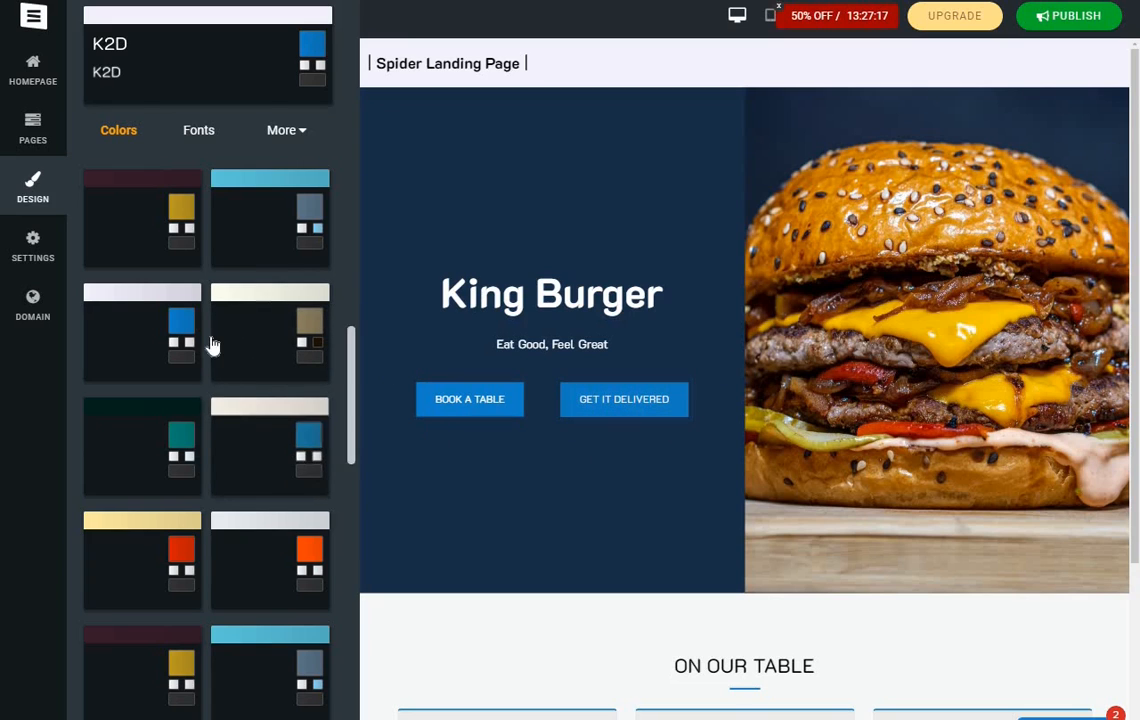
pyautogui.scroll(3, 213, 344)
pyautogui.scroll(2, 216, 350)
pyautogui.scroll(-2, 219, 358)
pyautogui.scroll(2, 220, 360)
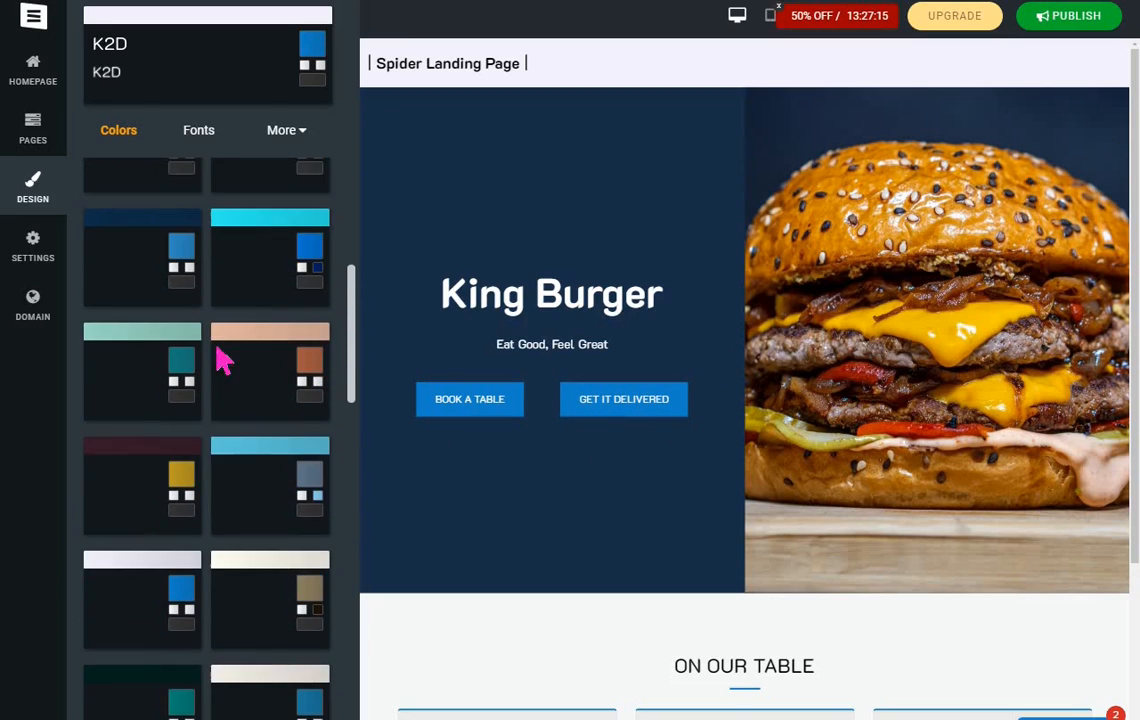
pyautogui.scroll(-2, 660, 360)
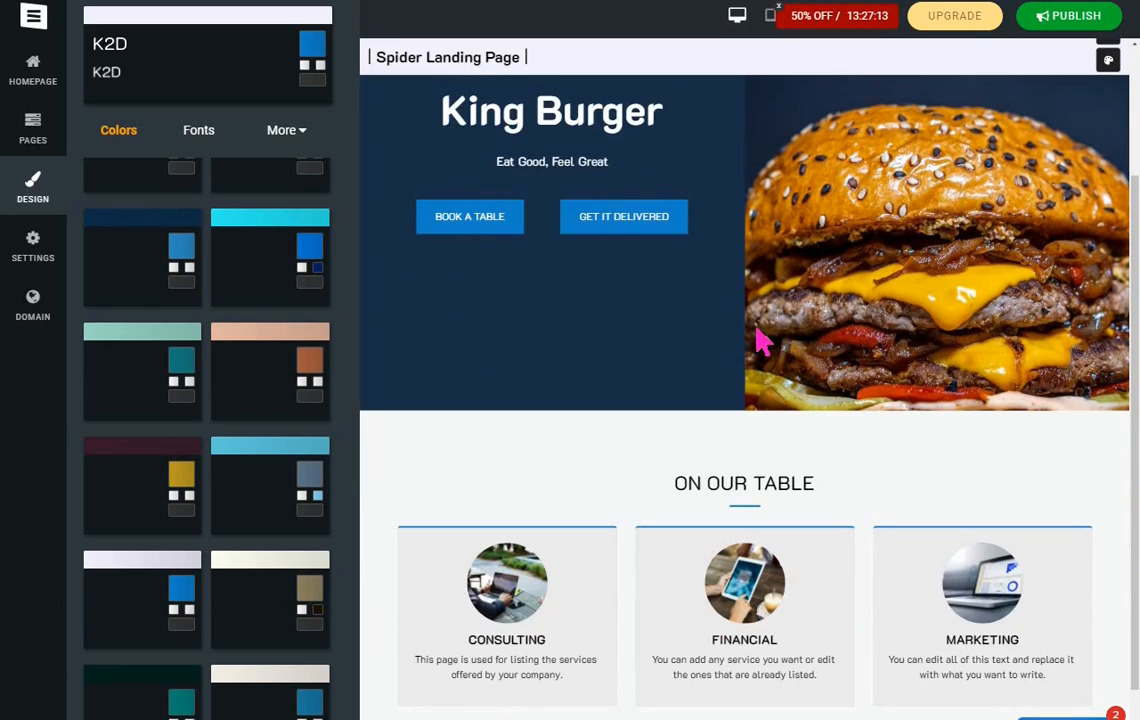
pyautogui.scroll(-1, 758, 338)
pyautogui.scroll(3, 757, 338)
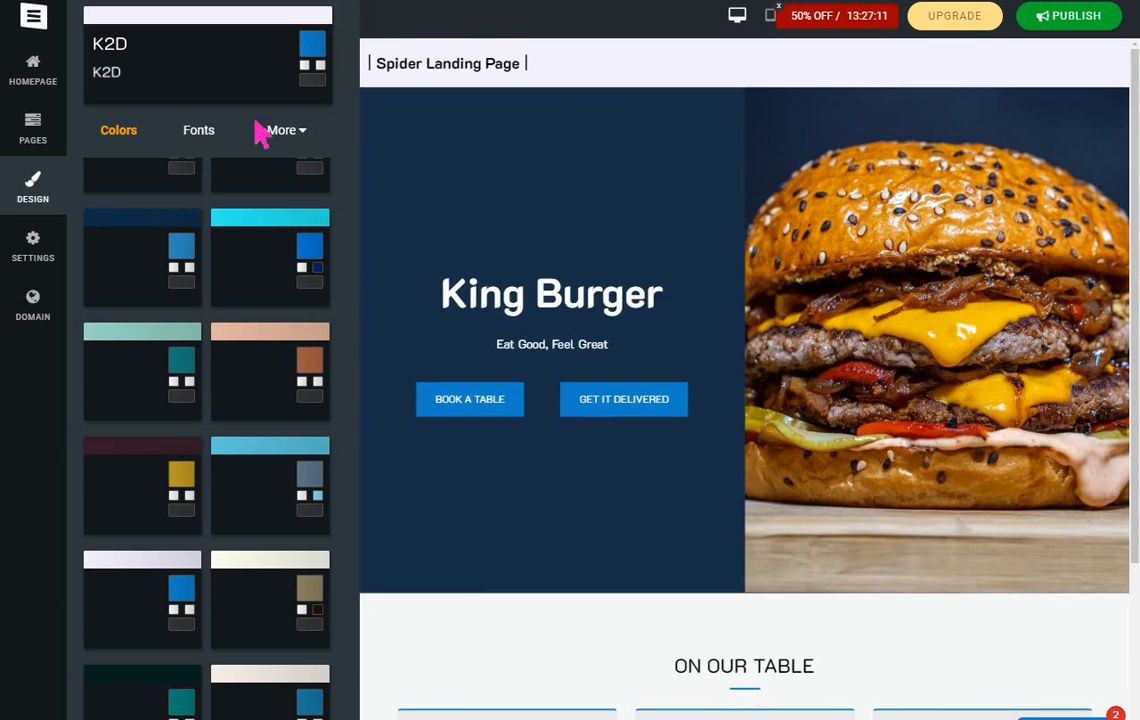
# Try the Roboto Condensed/Cabin and Playfair Display/Source Sans Pro font pairs on the website.
pyautogui.click(200, 131)
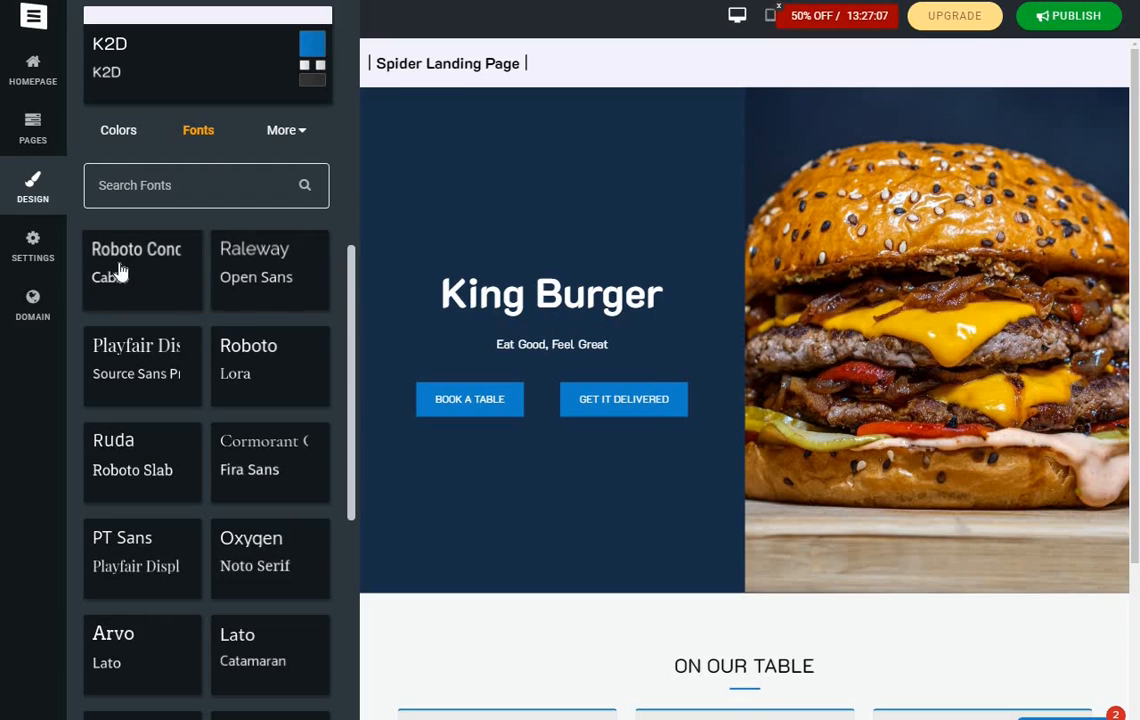
pyautogui.click(146, 272)
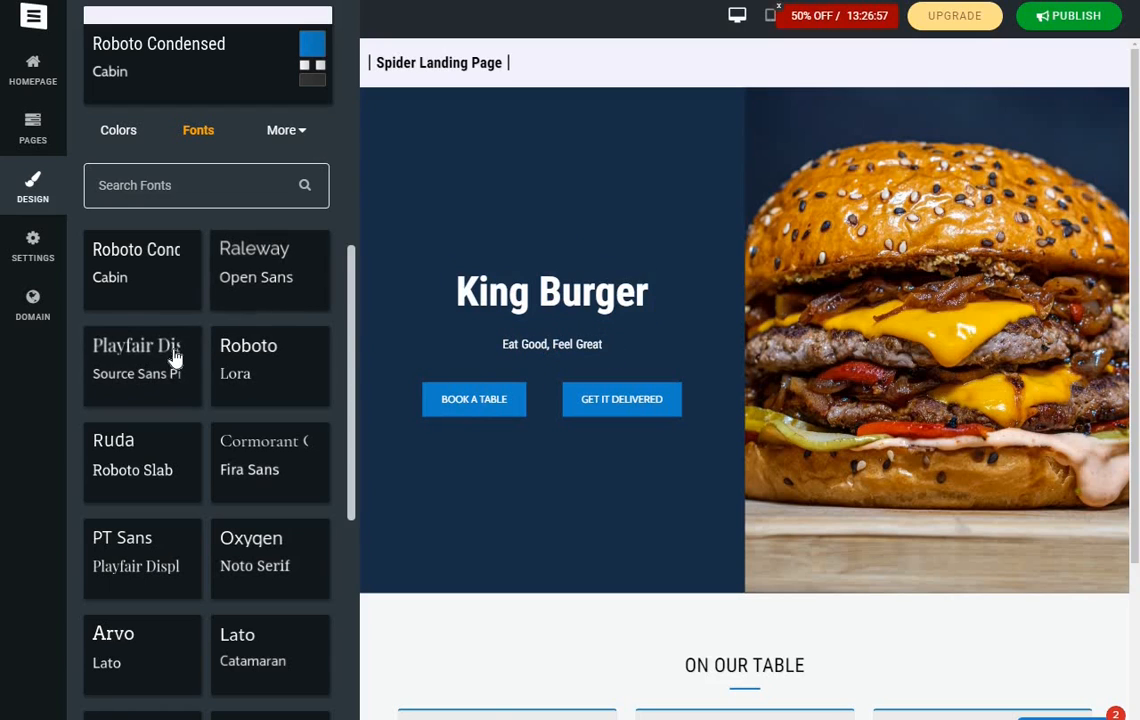
pyautogui.scroll(-2, 173, 356)
pyautogui.click(137, 303)
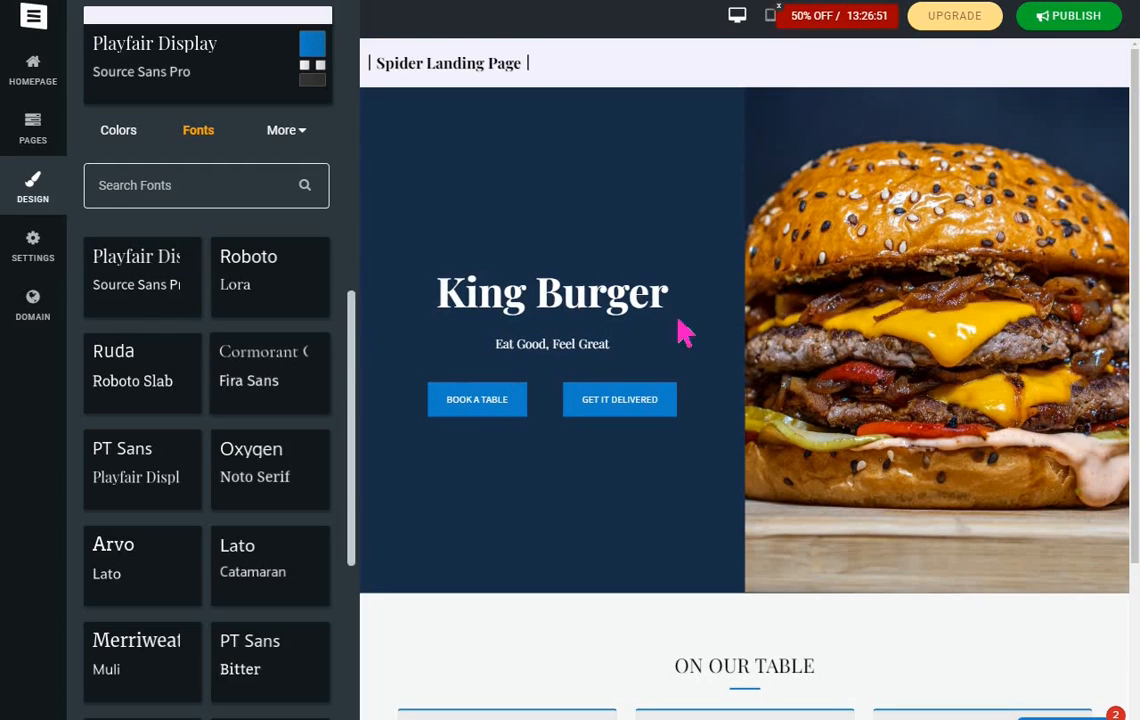
pyautogui.click(606, 306)
# Apply the Merriweather and Muli font pair to the website.
pyautogui.scroll(-3, 205, 348)
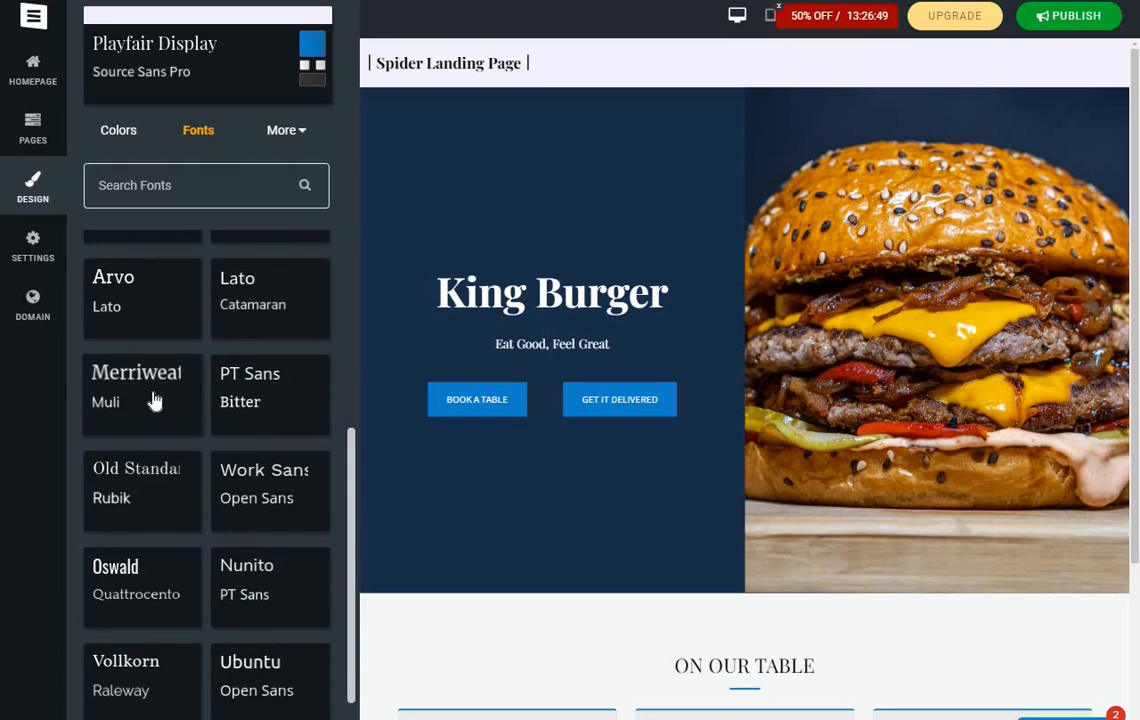
pyautogui.click(155, 400)
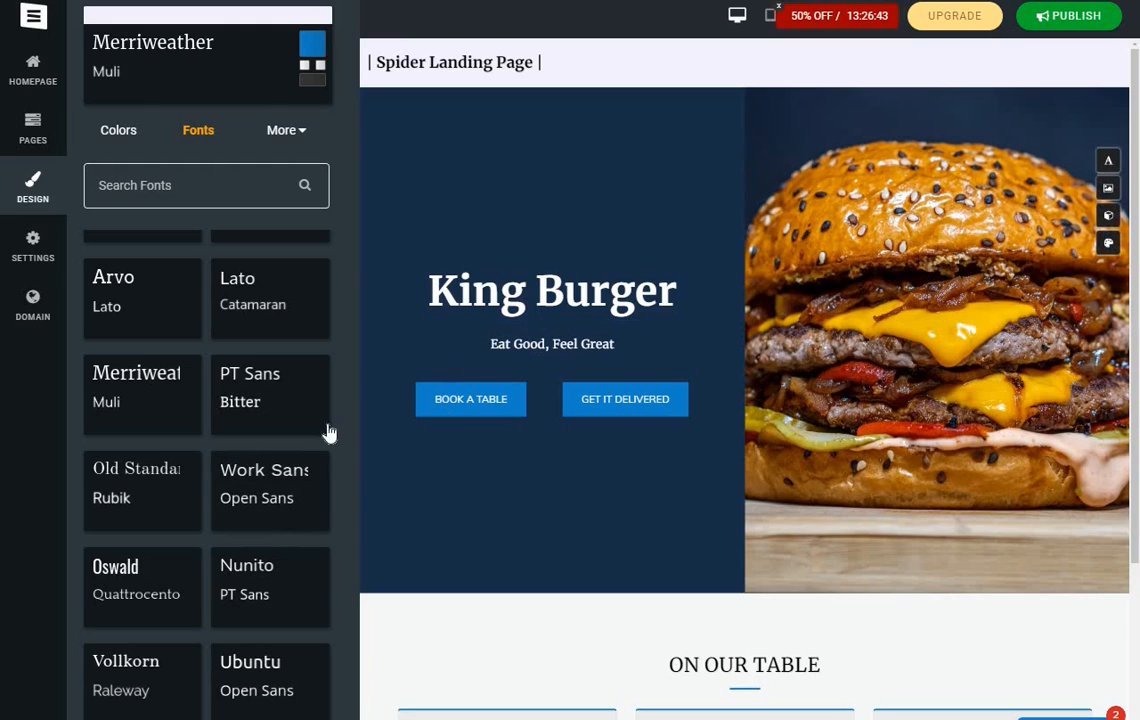
pyautogui.scroll(4, 190, 280)
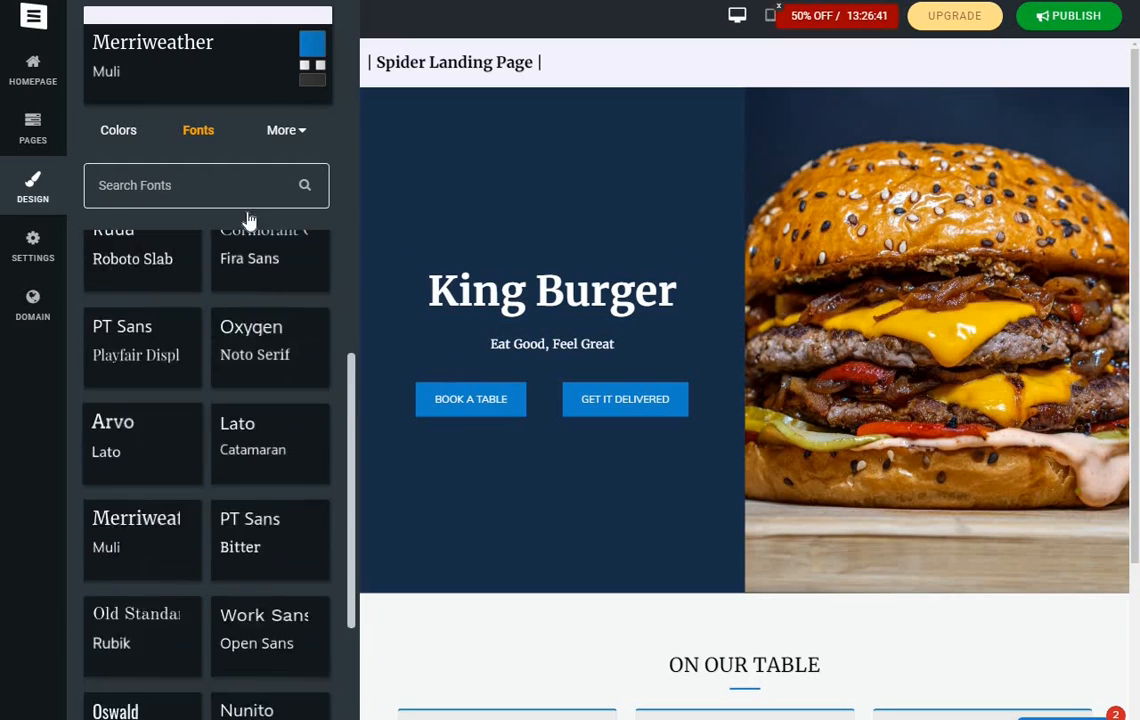
# Open the website's footer design settings and turn on Show Social Networks.
pyautogui.click(303, 146)
pyautogui.click(237, 194)
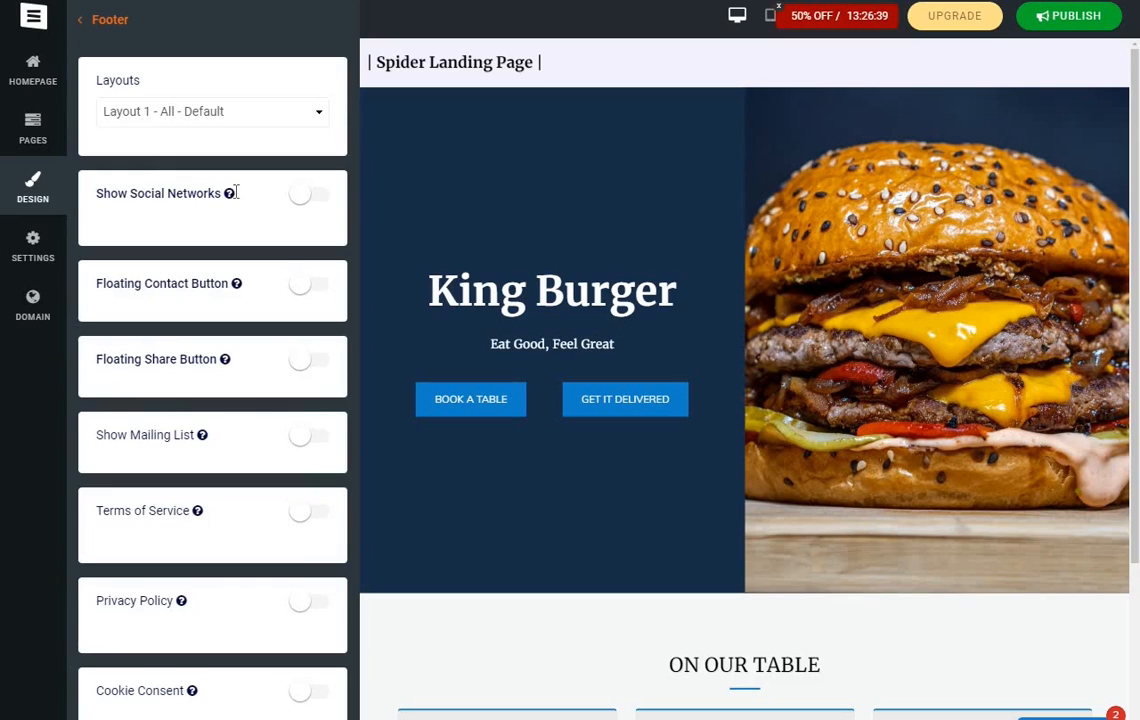
pyautogui.click(307, 199)
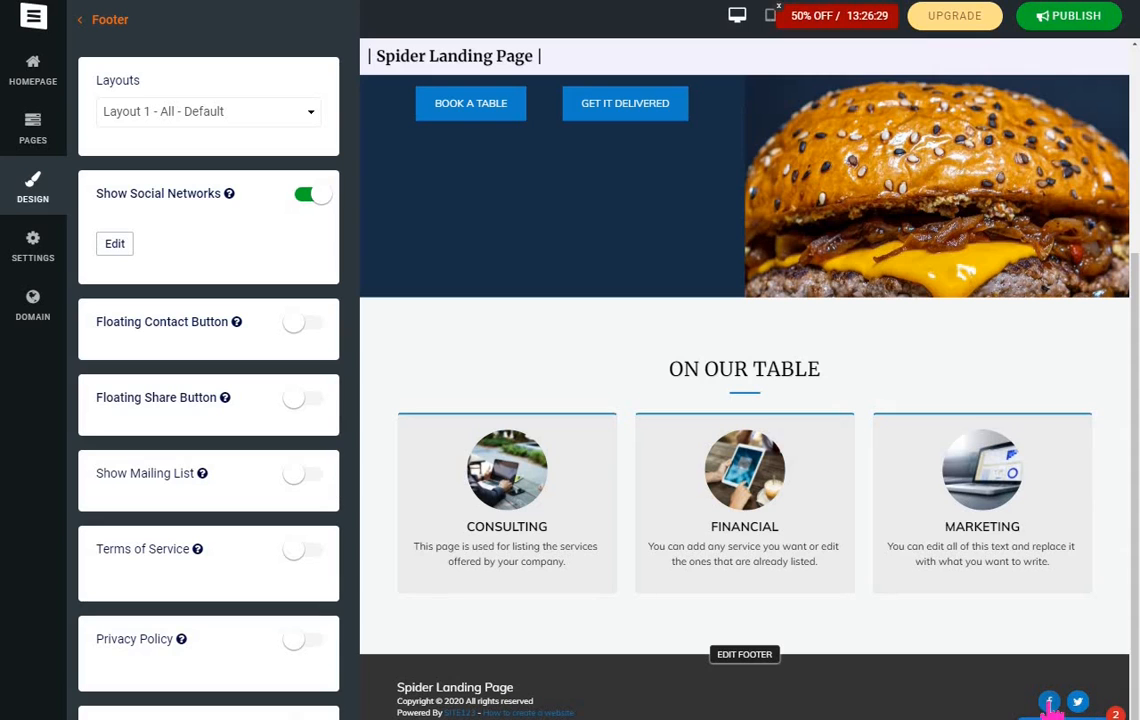
# Open the footer's social links, examine the Facebook entry's Social Link field, and close that entry without changes.
pyautogui.click(116, 246)
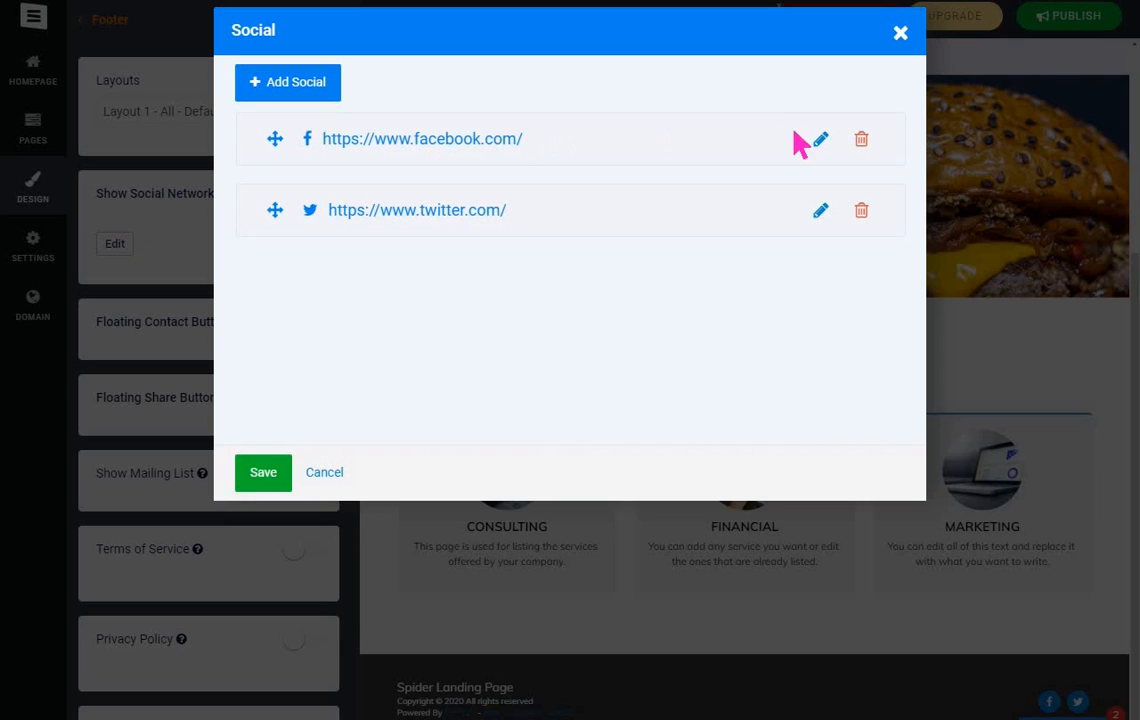
pyautogui.click(820, 140)
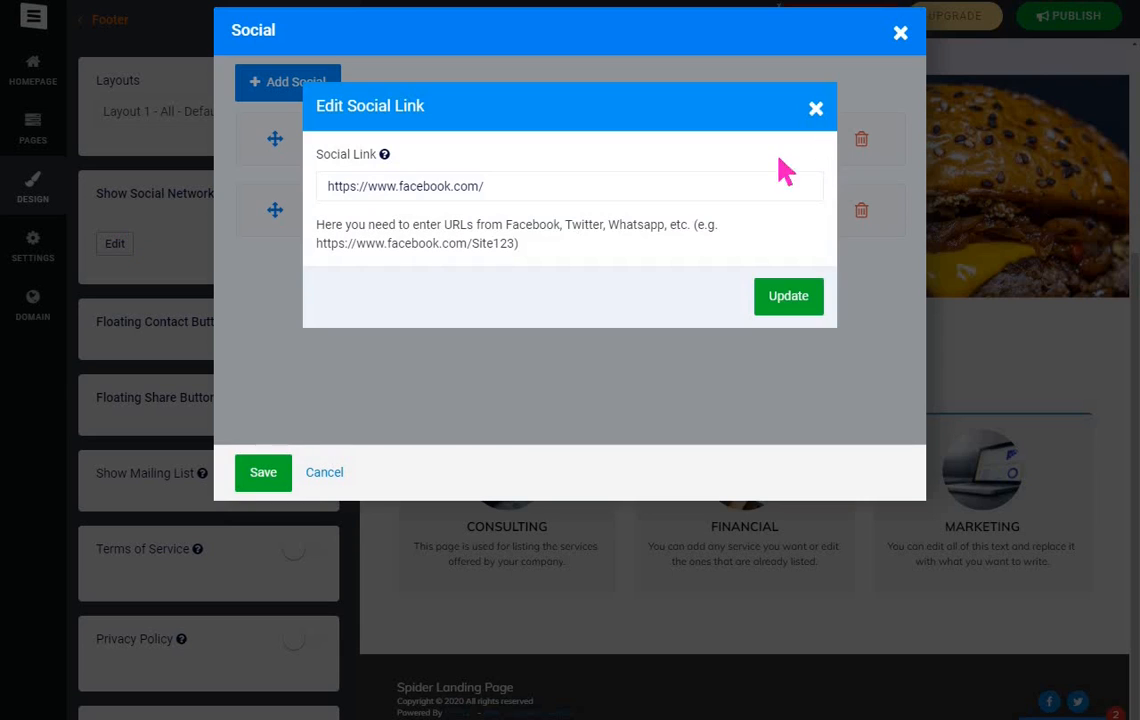
pyautogui.click(541, 188)
pyautogui.hotkey('ctrl', 'a')
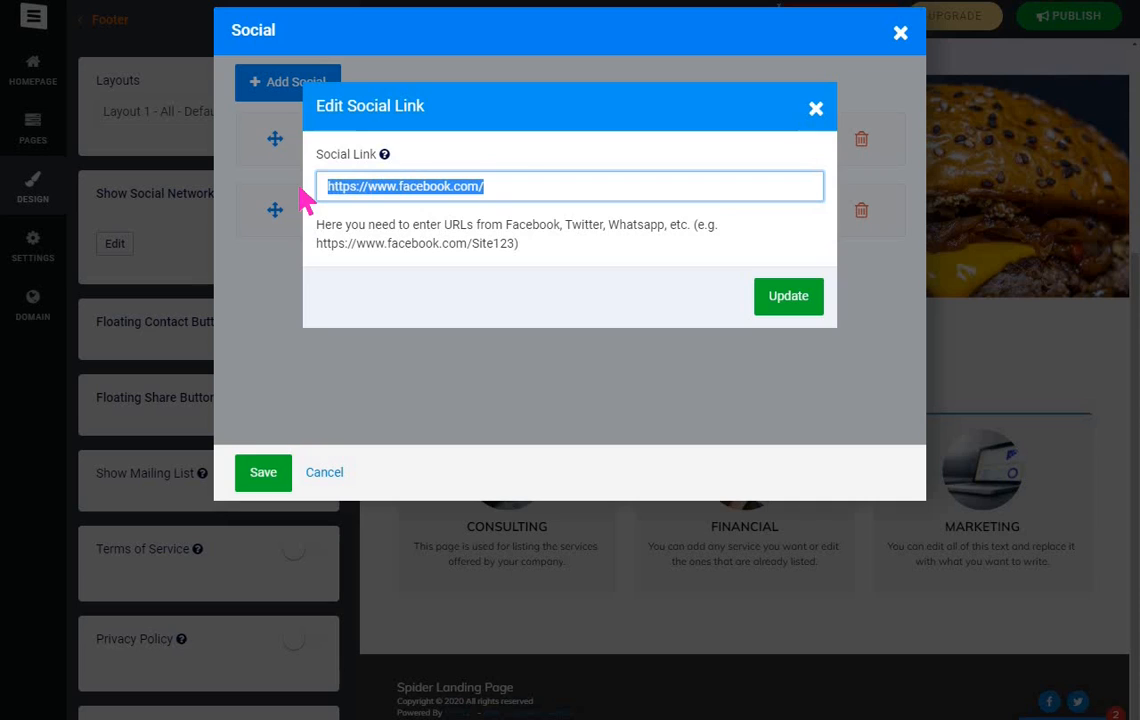
pyautogui.click(527, 181)
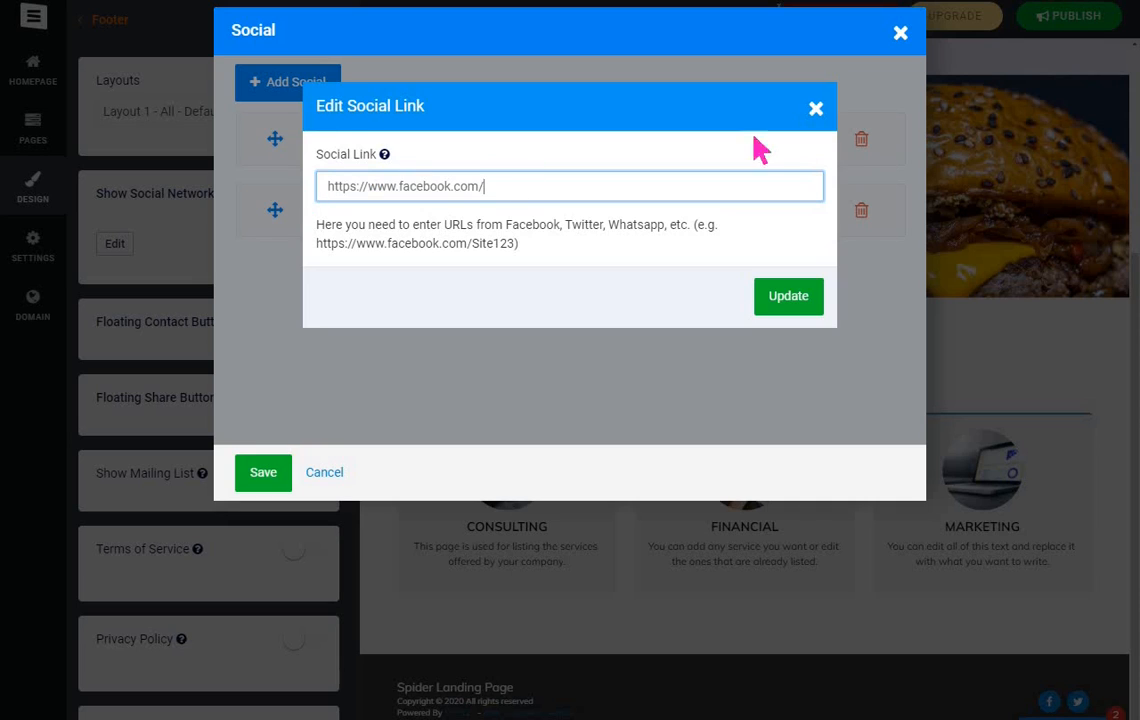
pyautogui.click(815, 109)
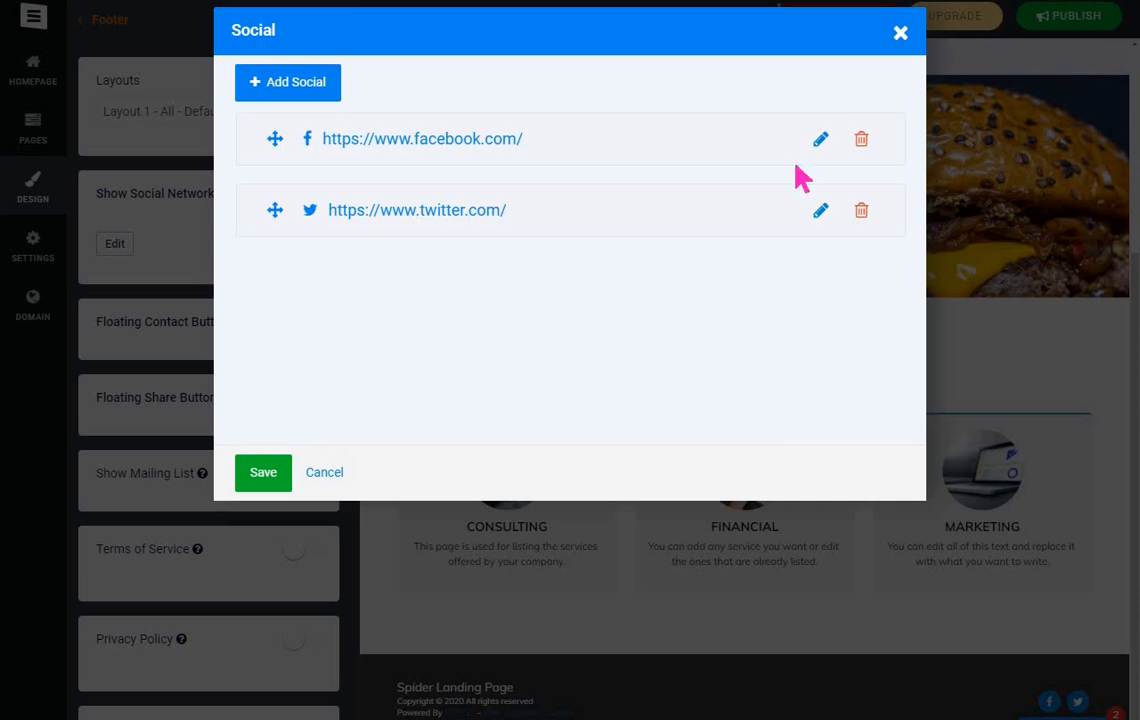
# Examine the Twitter entry's Social Link field, and close it and the social links list without changes.
pyautogui.click(822, 211)
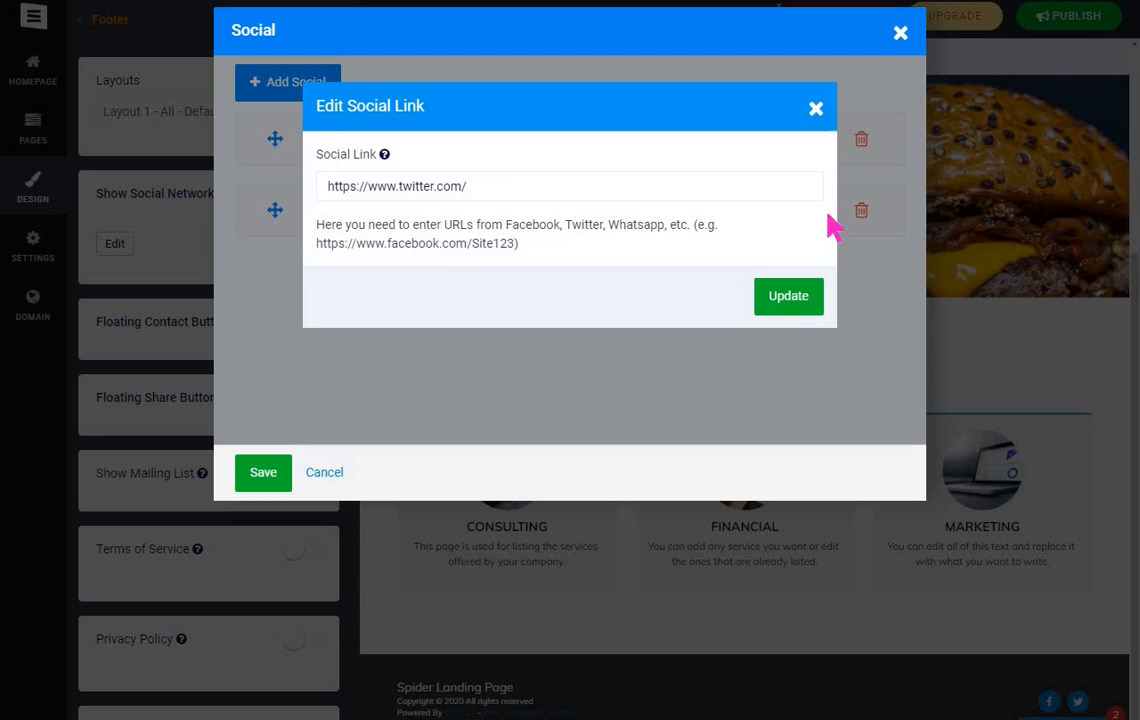
pyautogui.click(501, 199)
pyautogui.hotkey('ctrl', 'a')
pyautogui.click(501, 183)
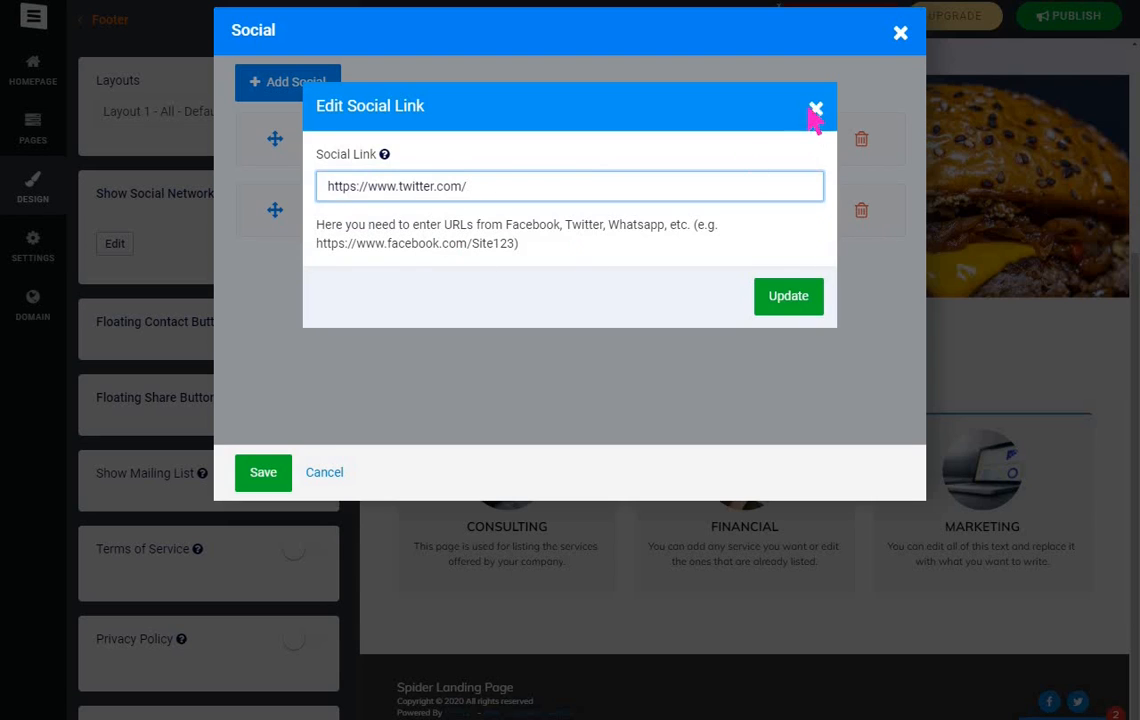
pyautogui.click(815, 109)
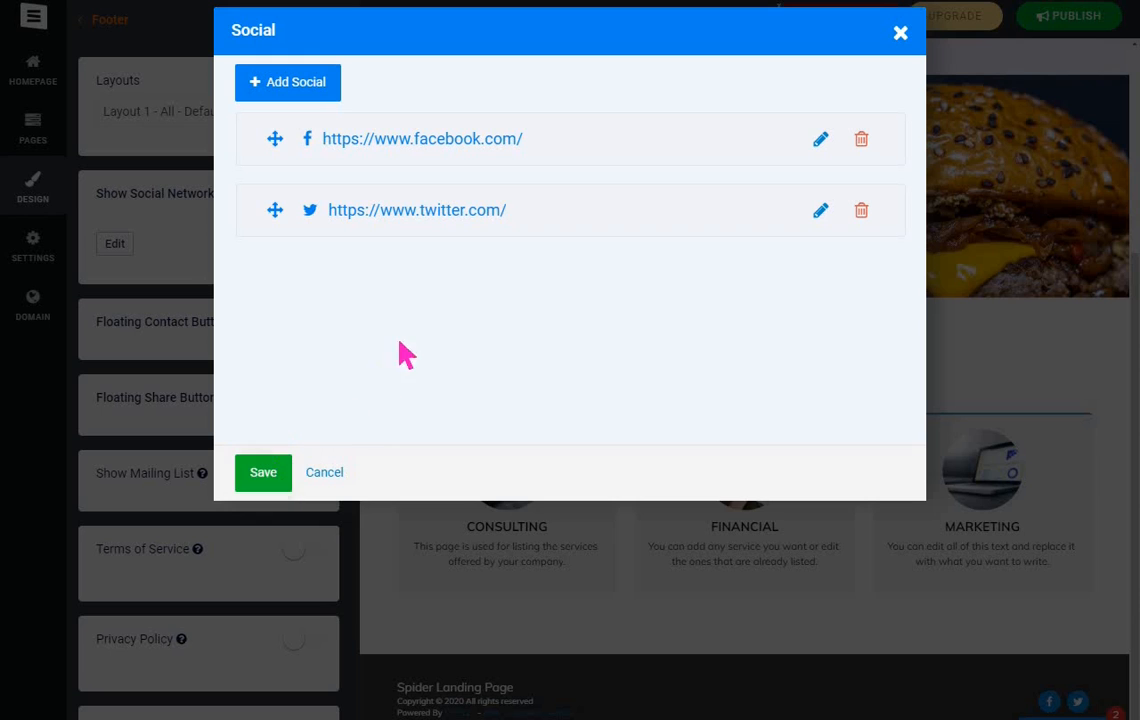
pyautogui.click(899, 33)
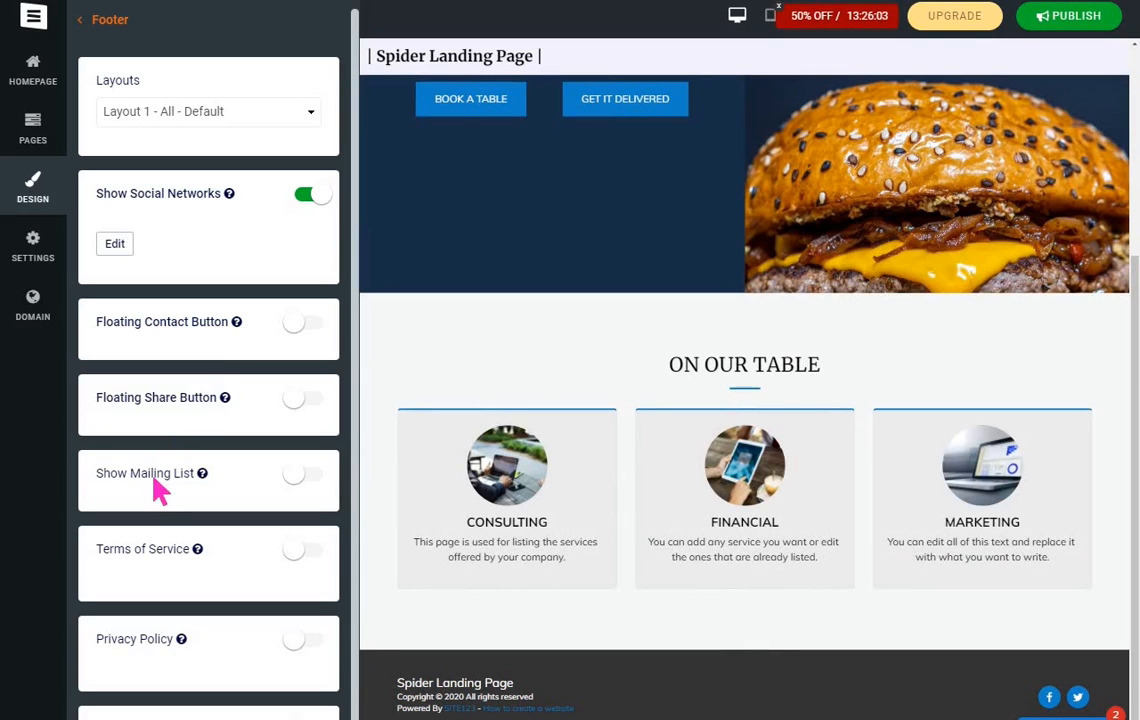
# Turn on the Floating Share Button and check how it behaves along the whole page.
pyautogui.click(298, 402)
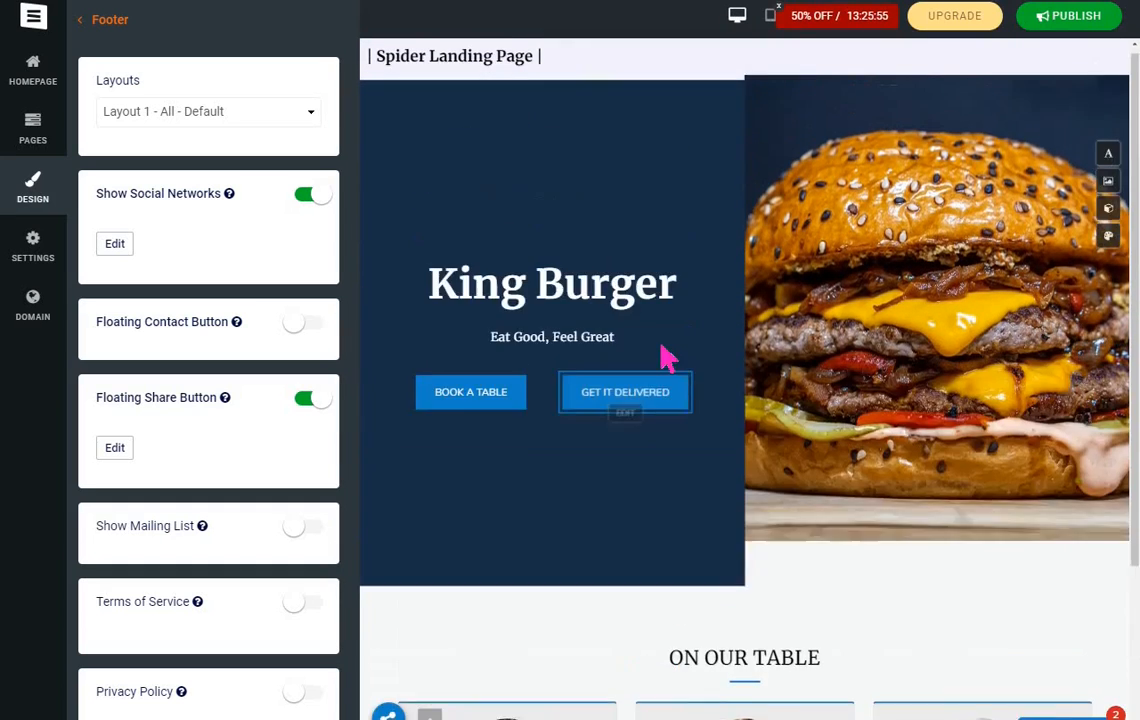
pyautogui.scroll(-2, 668, 360)
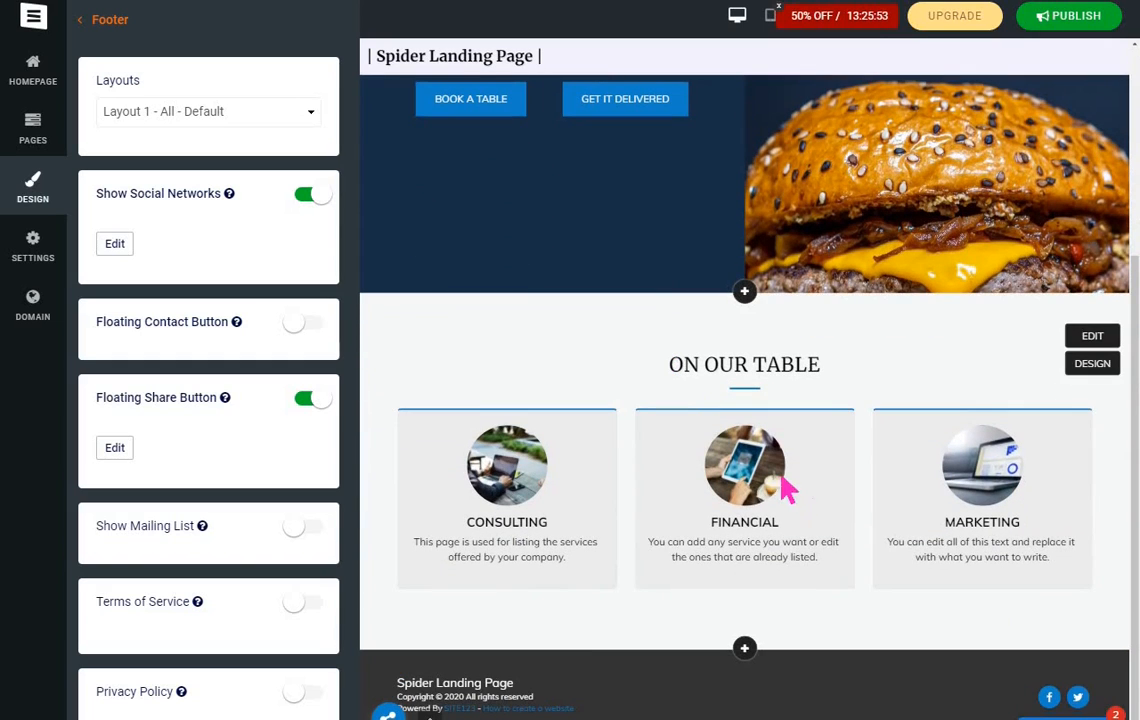
pyautogui.scroll(3, 795, 400)
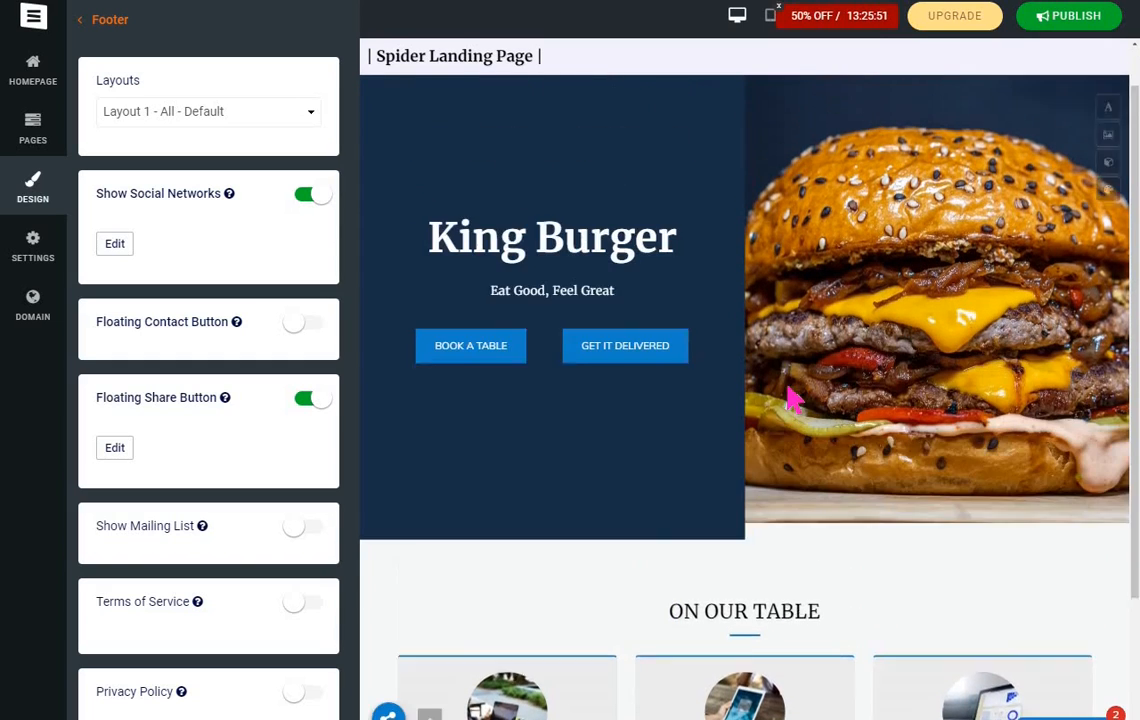
pyautogui.scroll(-2, 790, 395)
pyautogui.scroll(2, 792, 400)
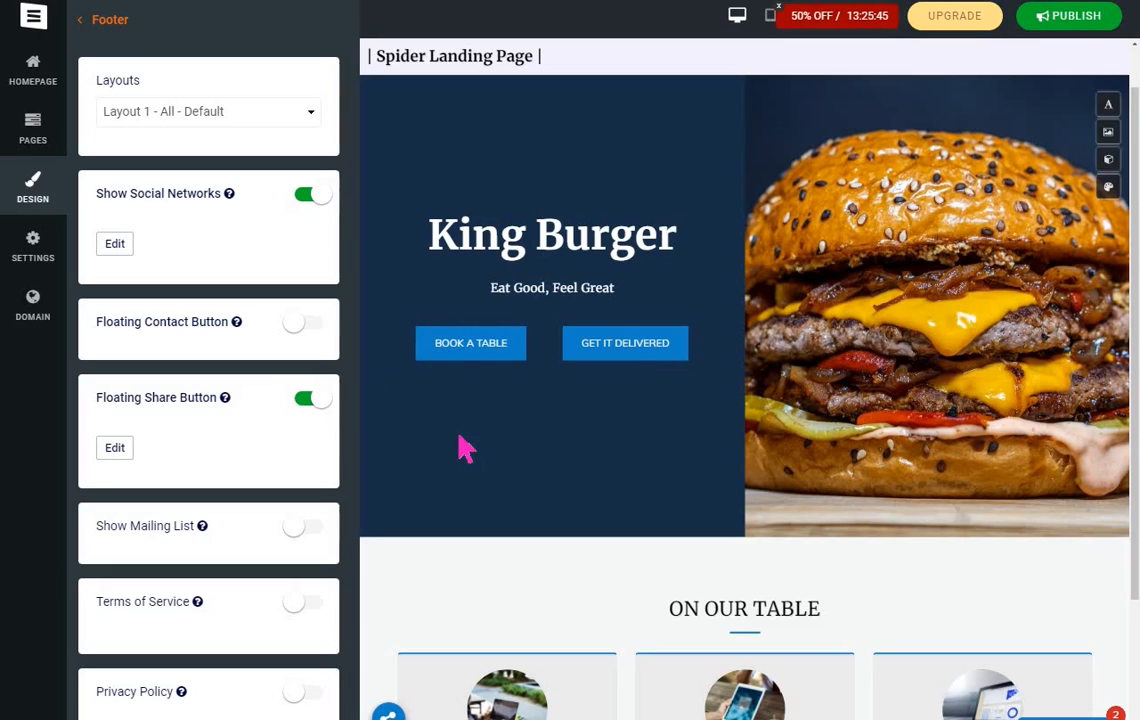
pyautogui.scroll(-3, 585, 415)
pyautogui.scroll(3, 585, 418)
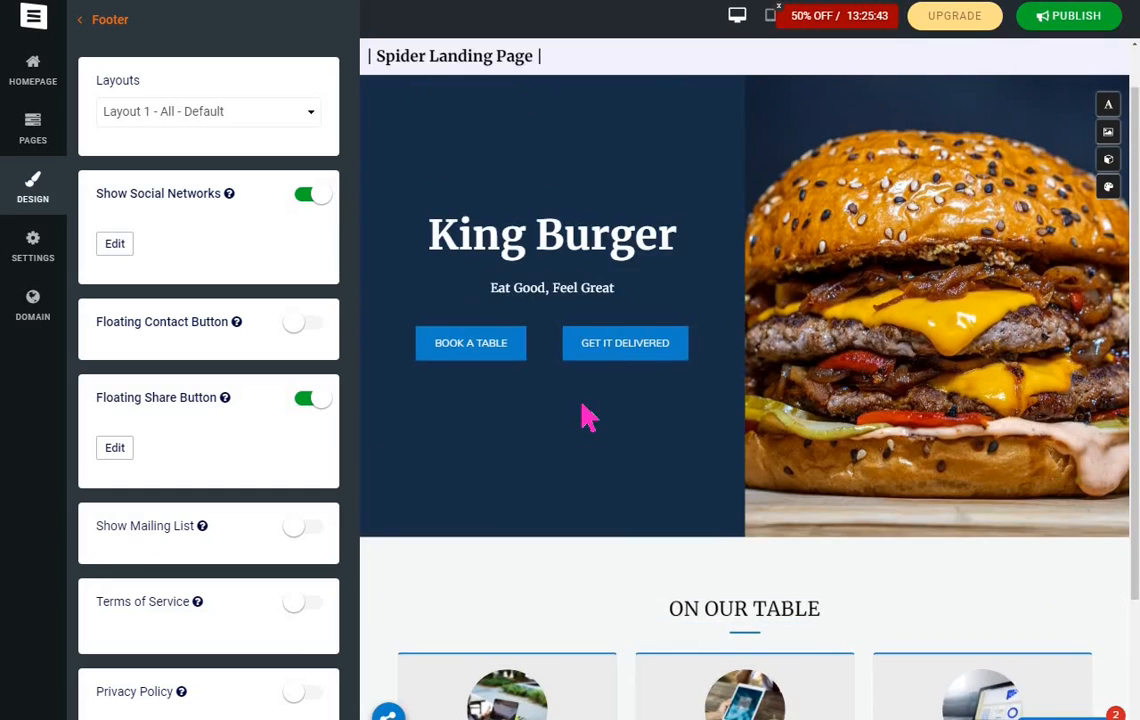
pyautogui.scroll(-3, 585, 415)
pyautogui.scroll(3, 590, 416)
# Turn on Show Mailing List and Terms of Service in the footer settings.
pyautogui.scroll(-1, 232, 394)
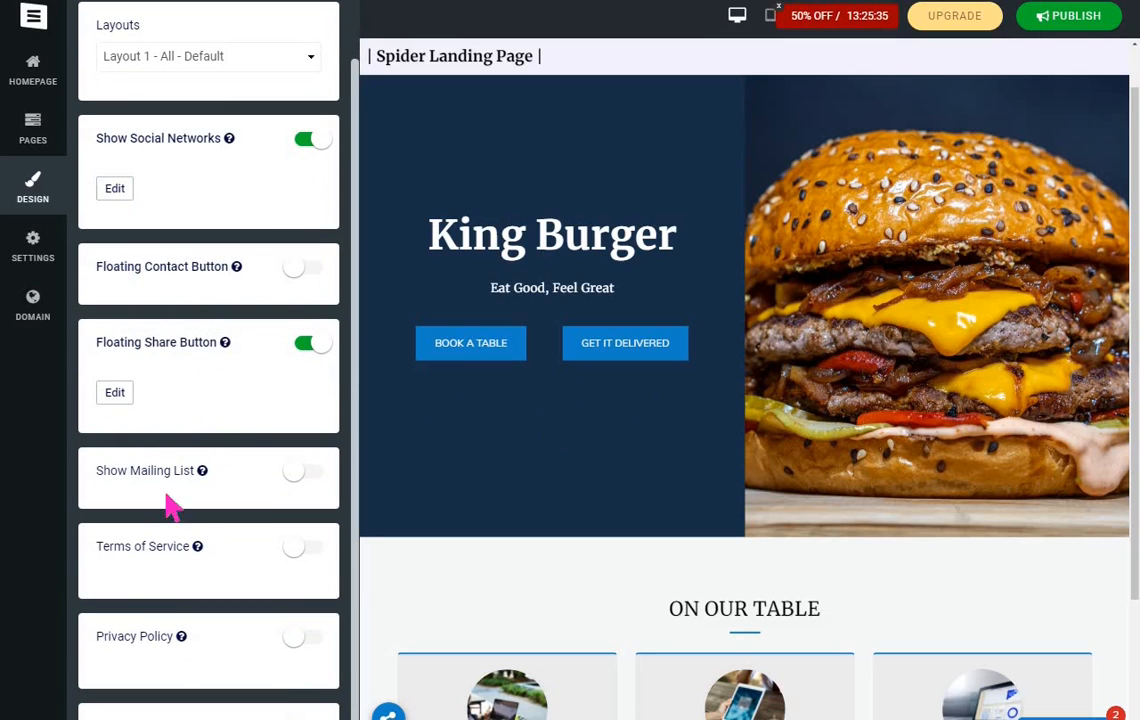
pyautogui.click(290, 478)
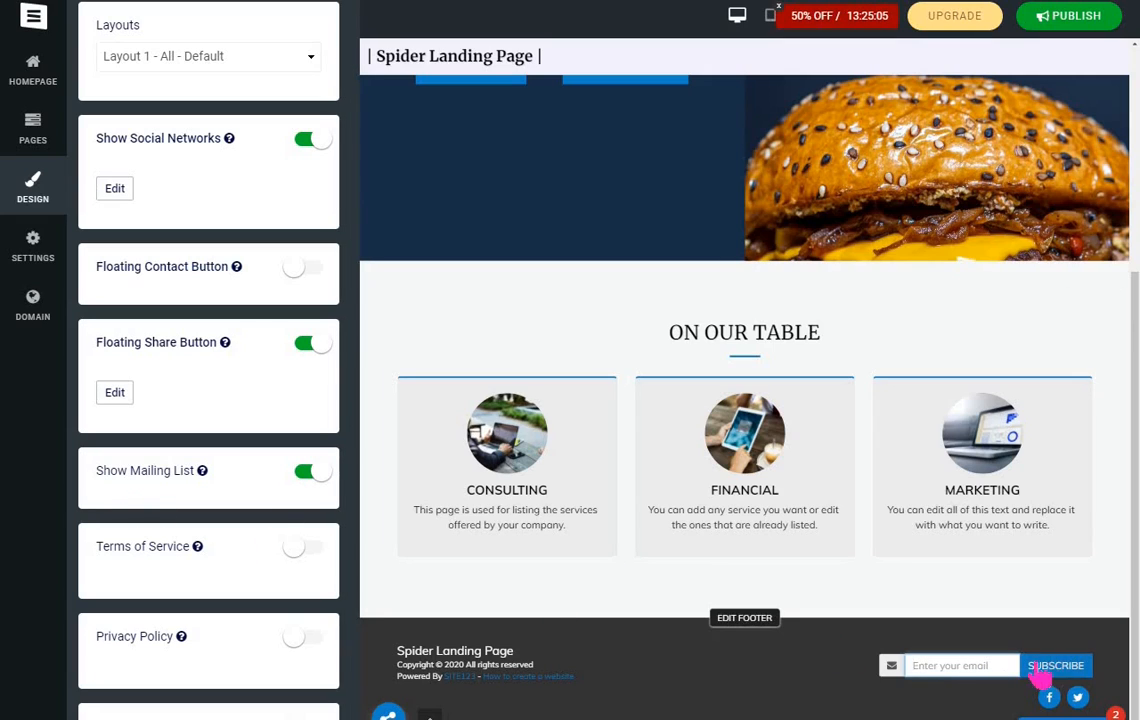
pyautogui.click(293, 556)
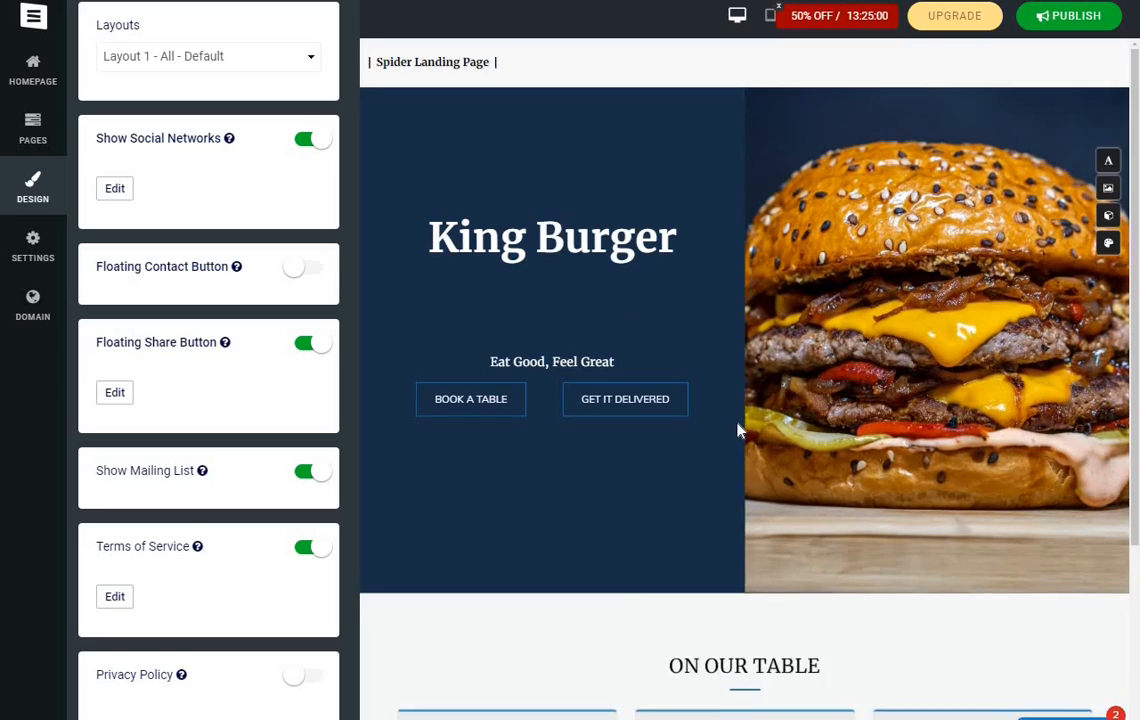
# Examine the page preview from the King Burger hero down to the footer's mailing list form, Terms link and floating share button.
pyautogui.scroll(-3, 738, 430)
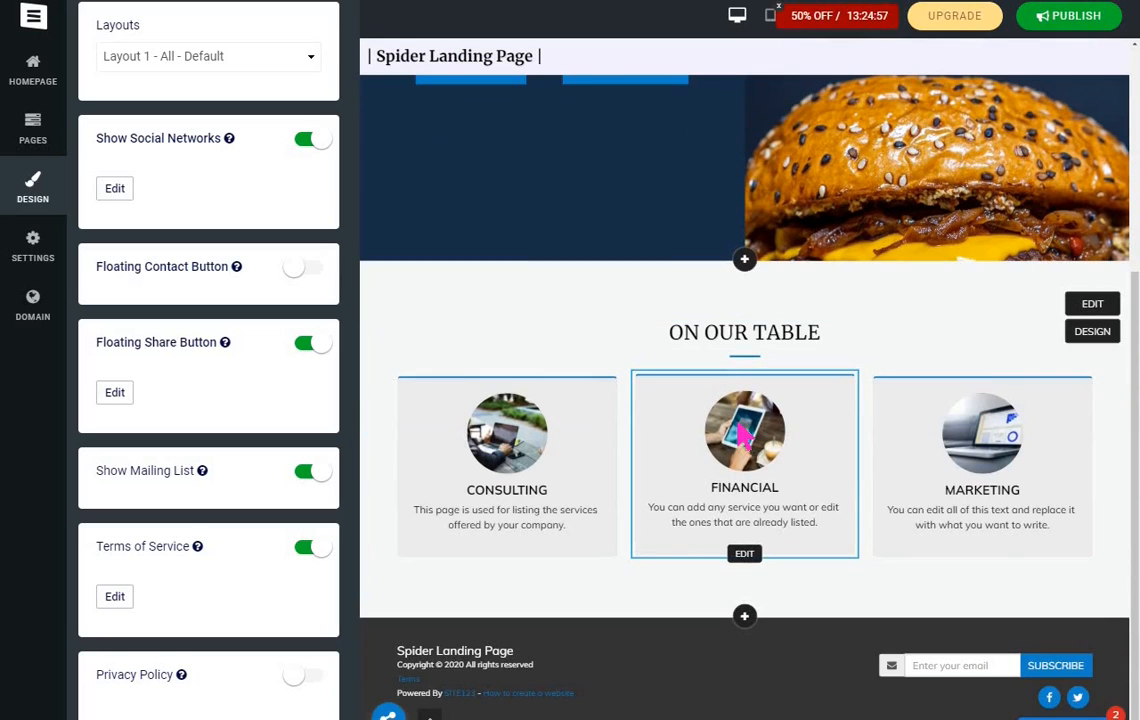
pyautogui.scroll(3, 745, 435)
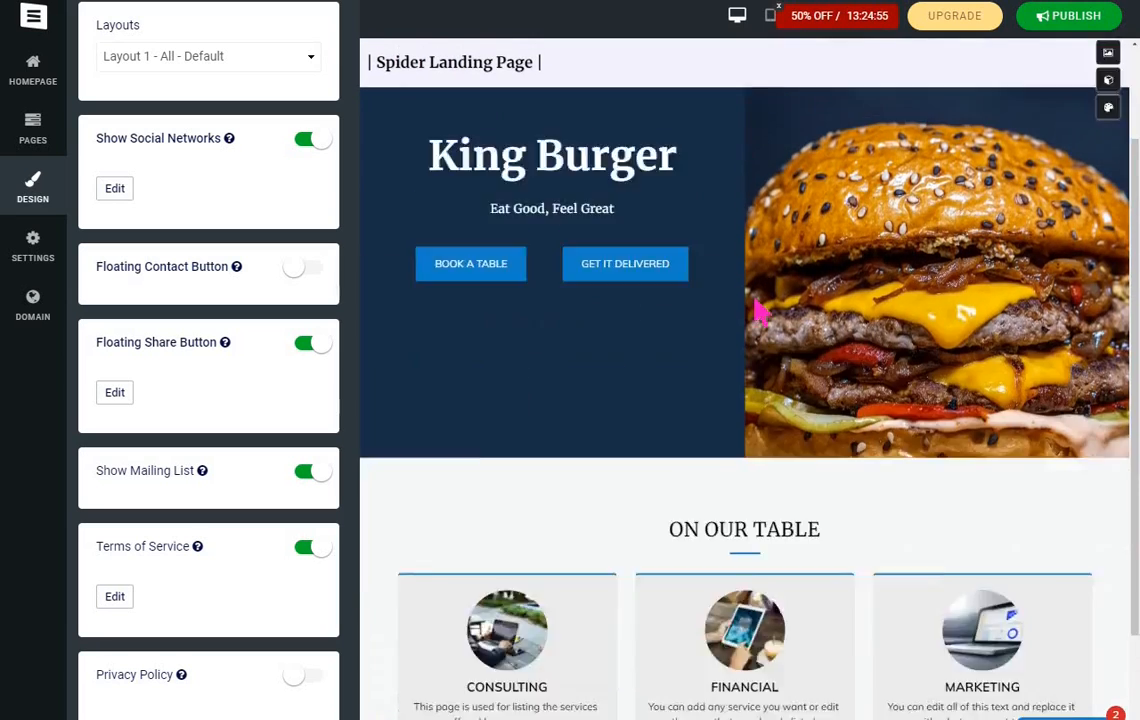
pyautogui.scroll(-2, 758, 313)
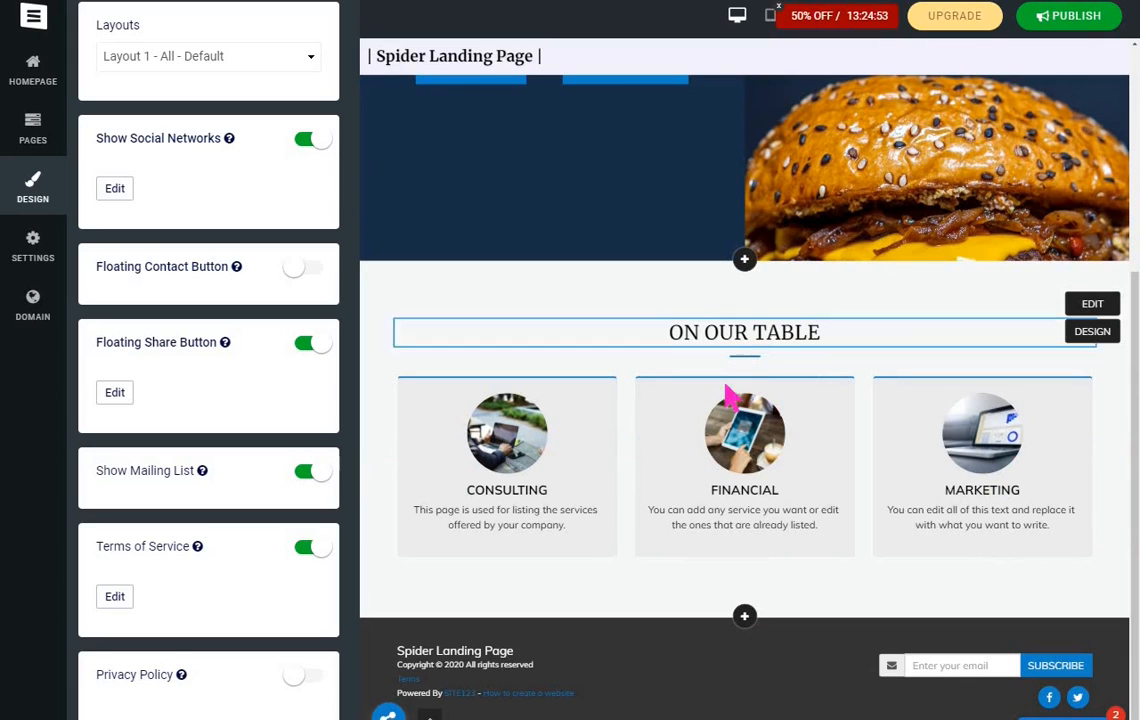
pyautogui.scroll(3, 758, 357)
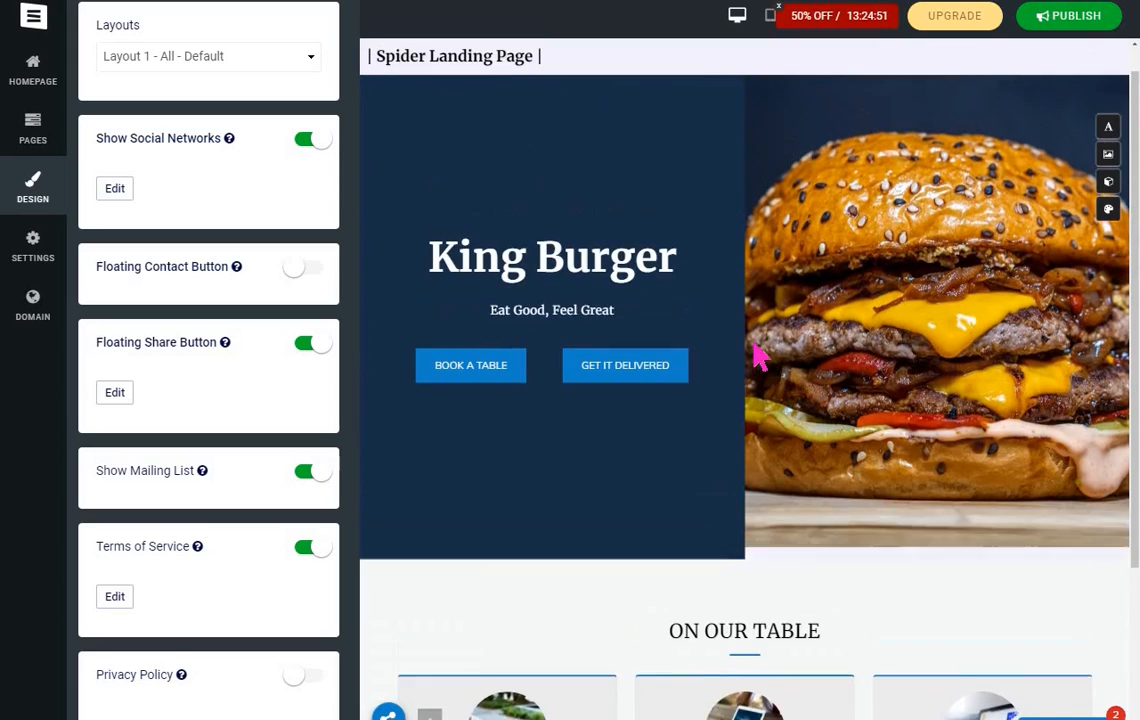
pyautogui.scroll(-3, 760, 357)
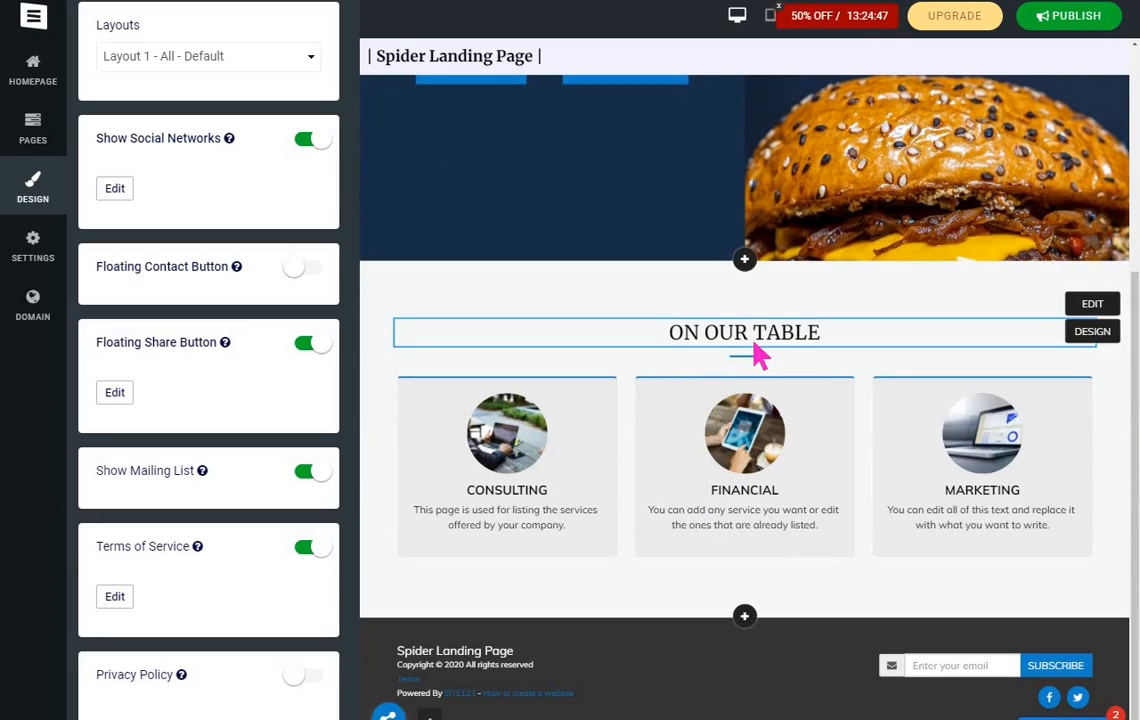
pyautogui.scroll(3, 758, 357)
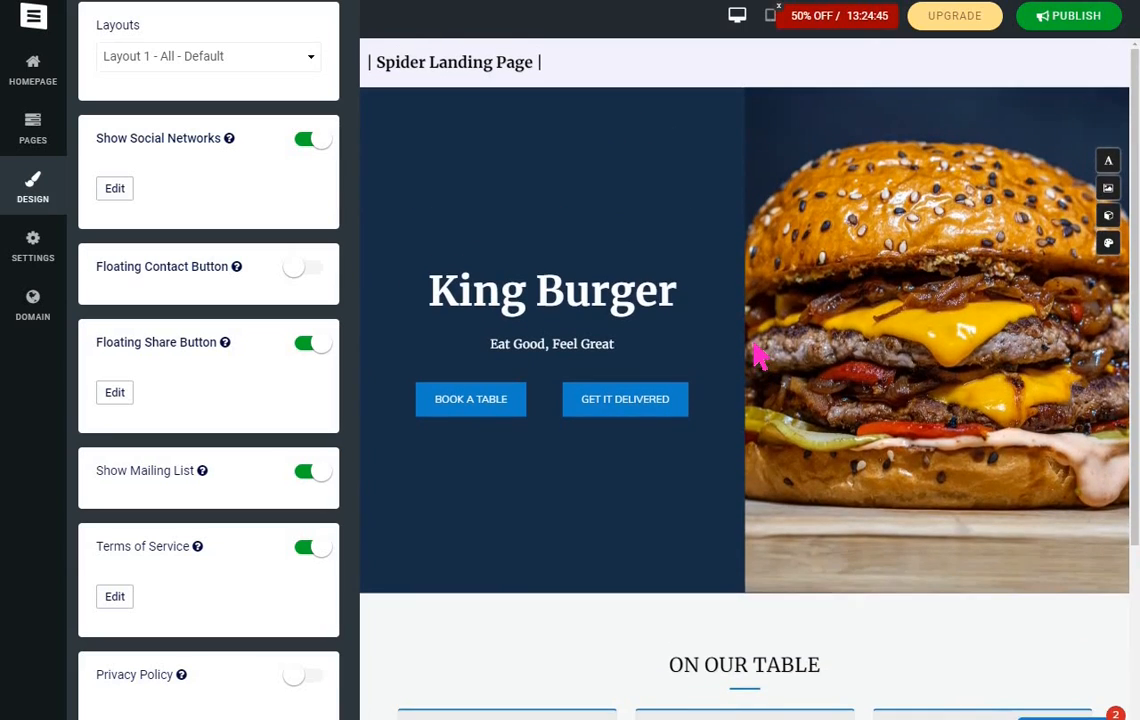
pyautogui.scroll(-3, 758, 357)
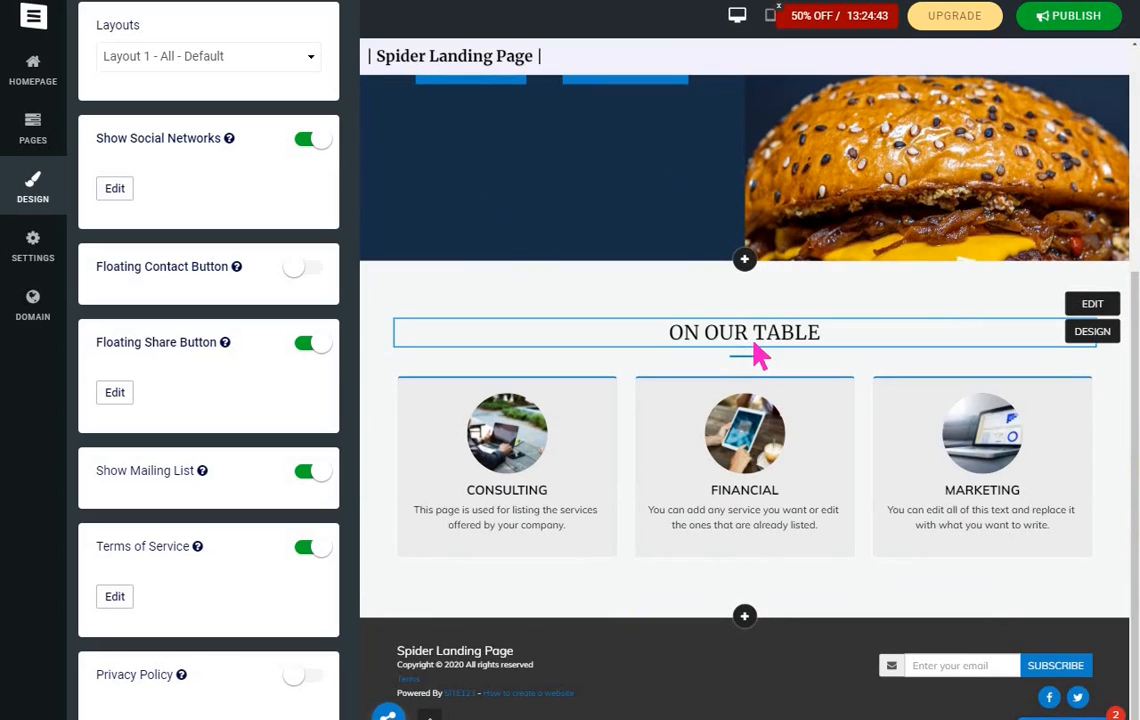
pyautogui.scroll(2, 758, 355)
pyautogui.scroll(-2, 758, 355)
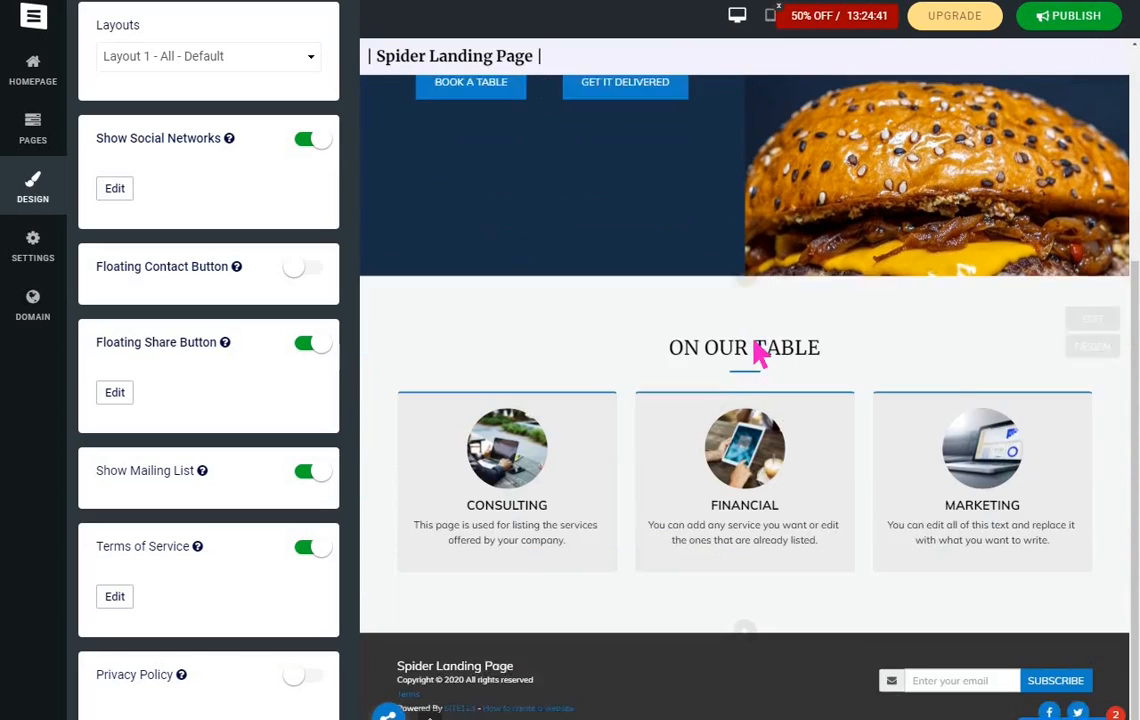
pyautogui.scroll(1, 758, 355)
pyautogui.scroll(3, 758, 355)
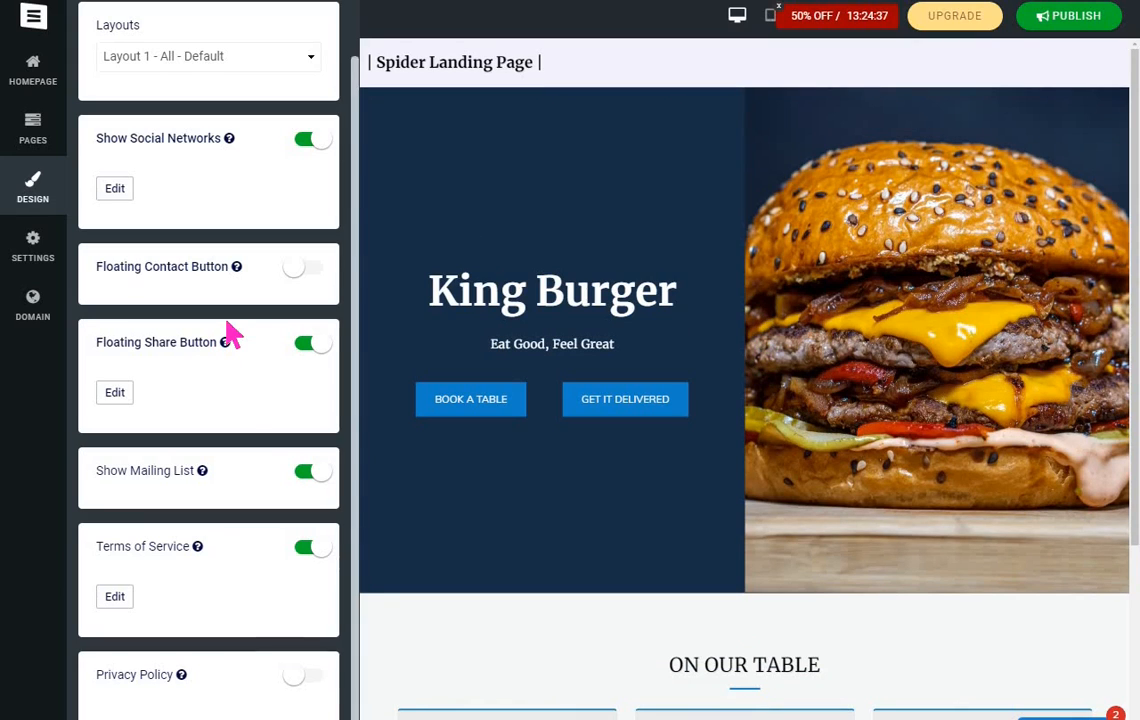
# Turn on Privacy Policy in the footer settings.
pyautogui.scroll(-1, 229, 333)
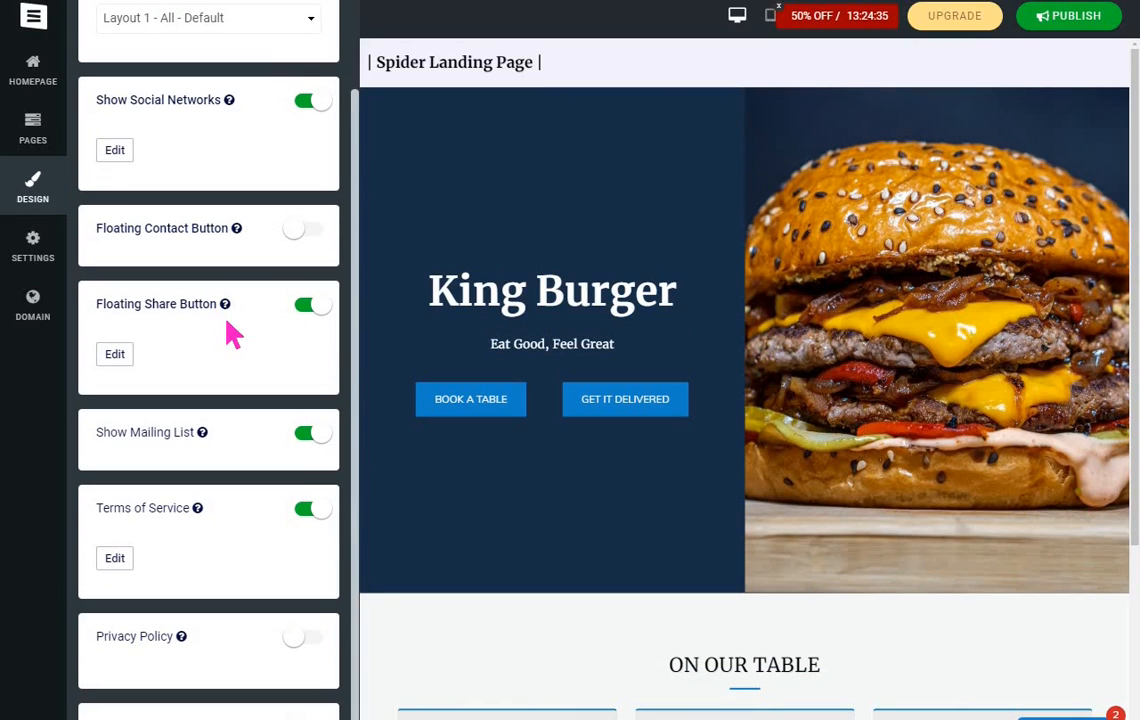
pyautogui.click(298, 637)
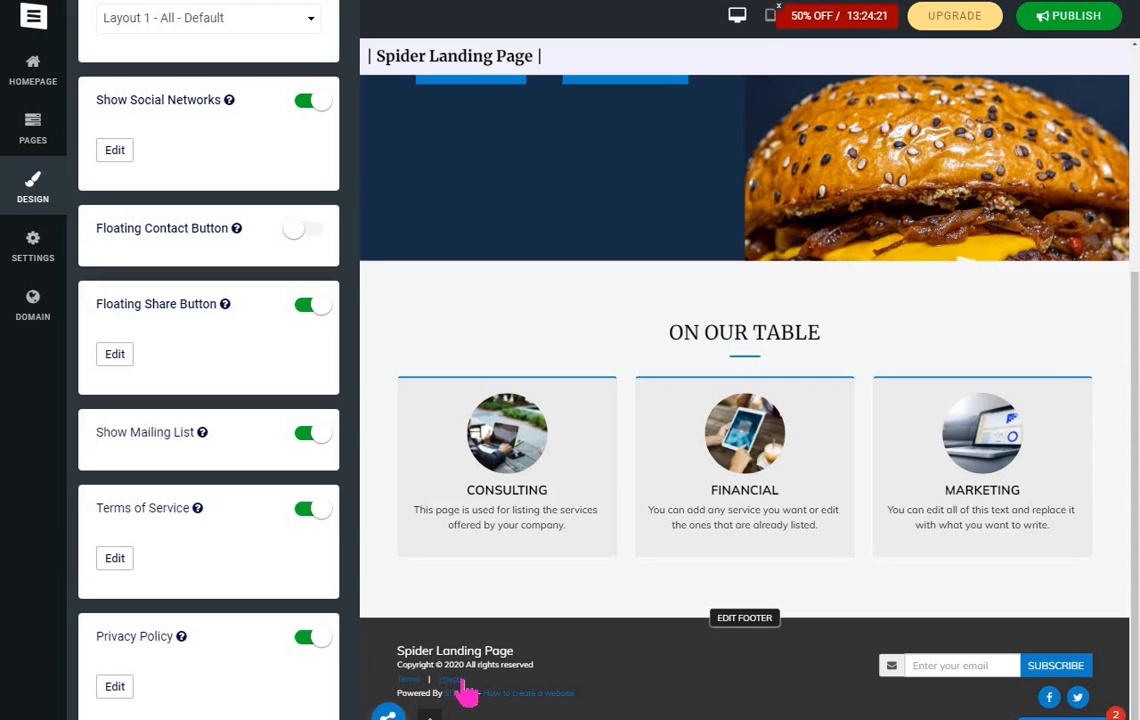
# Try to replace the Privacy Policy's placeholder description with custom text, clear the text, and close the Privacy editor.
pyautogui.scroll(-1, 237, 542)
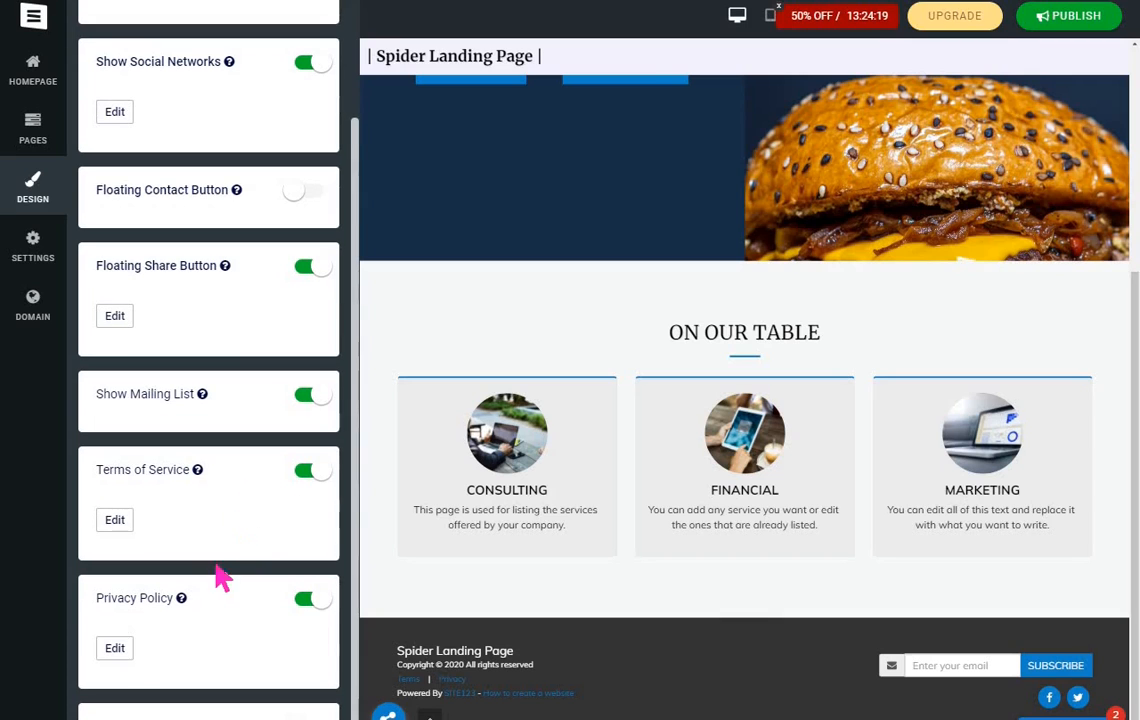
pyautogui.click(116, 650)
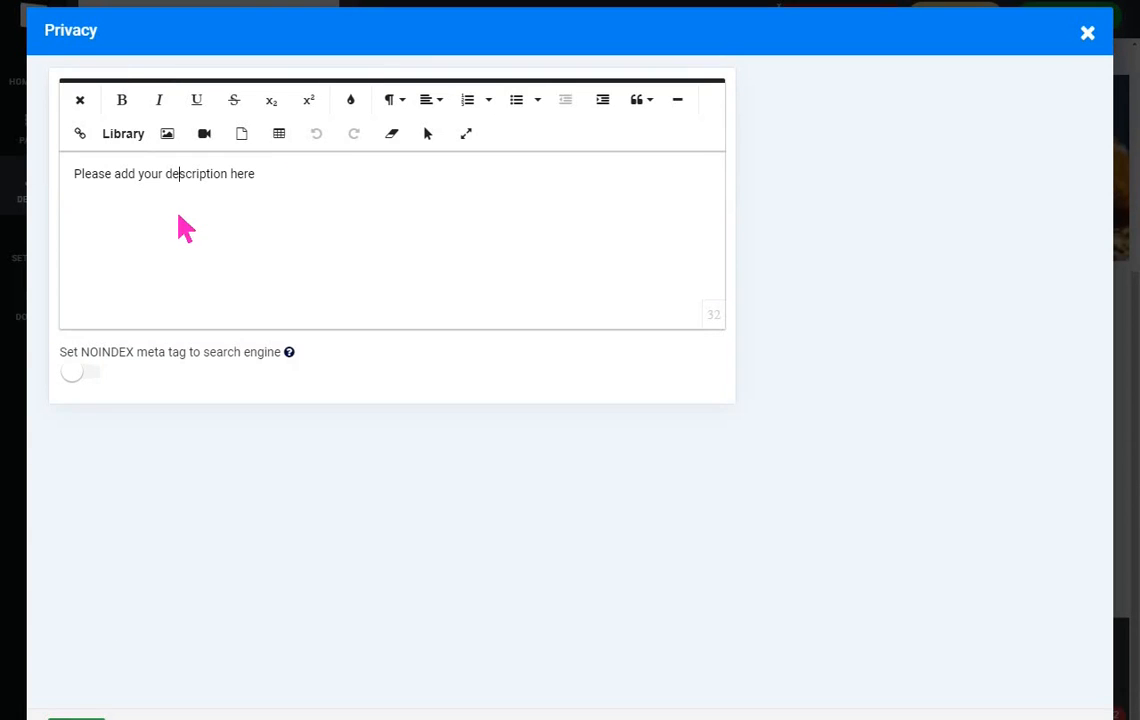
pyautogui.moveTo(272, 178); pyautogui.dragTo(102, 183)
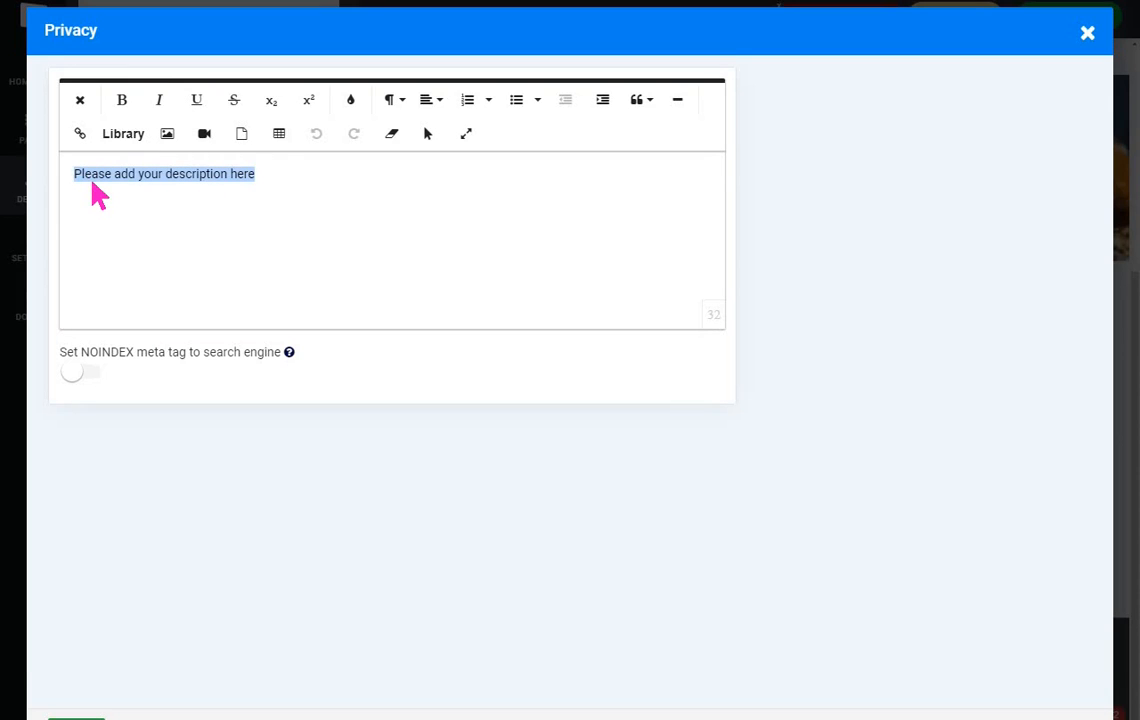
pyautogui.write('A')
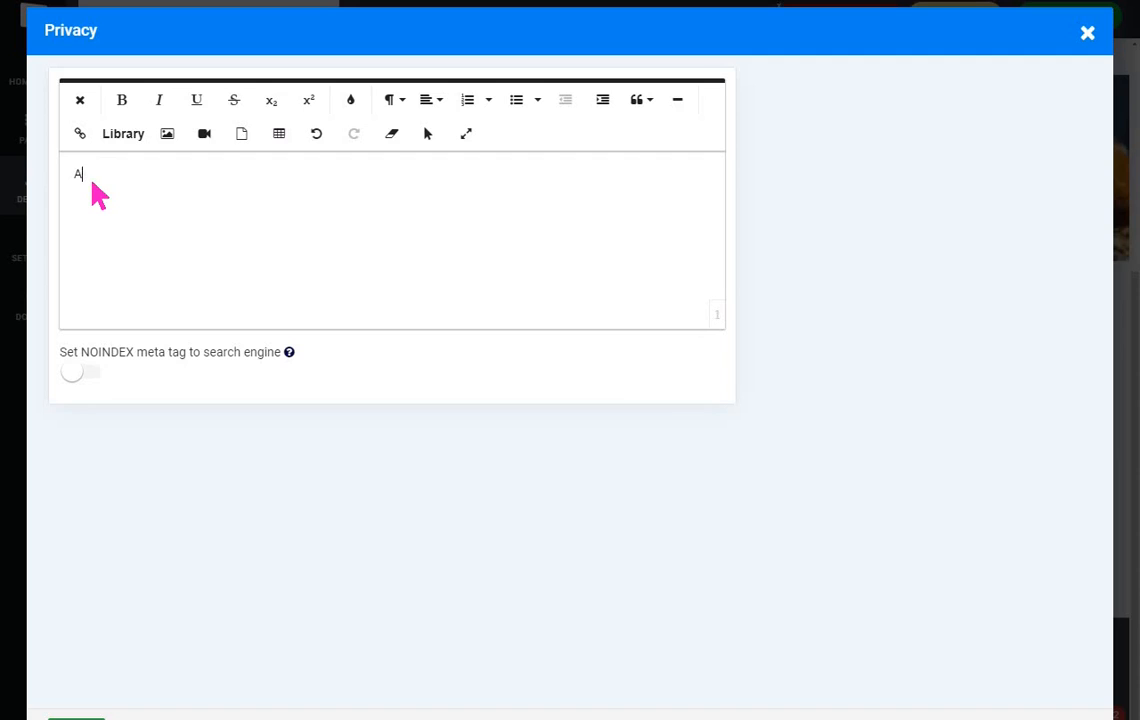
pyautogui.write('FFTER YOUVE')
pyautogui.press('BackSpace')
pyautogui.press('BackSpace')
pyautogui.write('HAVE EATE')
pyautogui.press('BackSpace')
pyautogui.press('BackSpace')
pyautogui.press('BackSpace')
pyautogui.press('BackSpace')
pyautogui.press('BackSpace')
pyautogui.press('BackSpace')
pyautogui.press('BackSpace')
pyautogui.press('BackSpace')
pyautogui.press('BackSpace')
pyautogui.press('BackSpace')
pyautogui.press('BackSpace')
pyautogui.press('BackSpace')
pyautogui.press('BackSpace')
pyautogui.press('BackSpace')
pyautogui.press('BackSpace')
pyautogui.press('BackSpace')
pyautogui.press('BackSpace')
pyautogui.press('BackSpace')
pyautogui.press('BackSpace')
pyautogui.click(1088, 35)
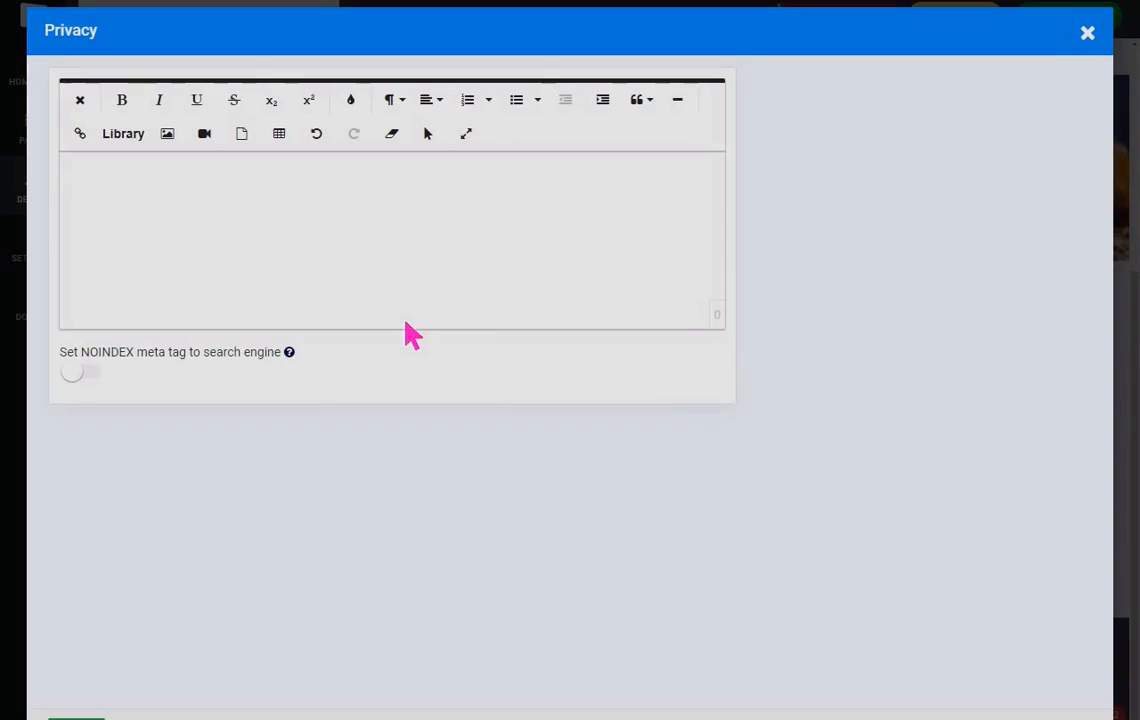
pyautogui.click(765, 445)
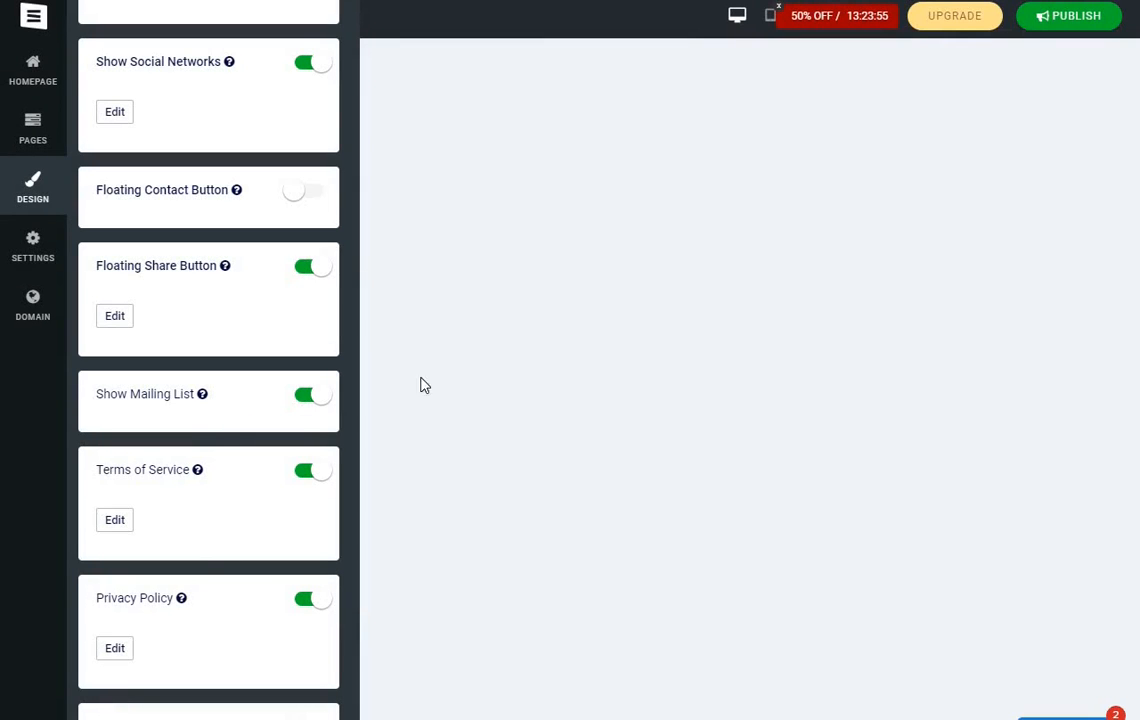
# Review the footer options and look over the whole page with the Terms and Privacy links enabled.
pyautogui.scroll(2, 204, 407)
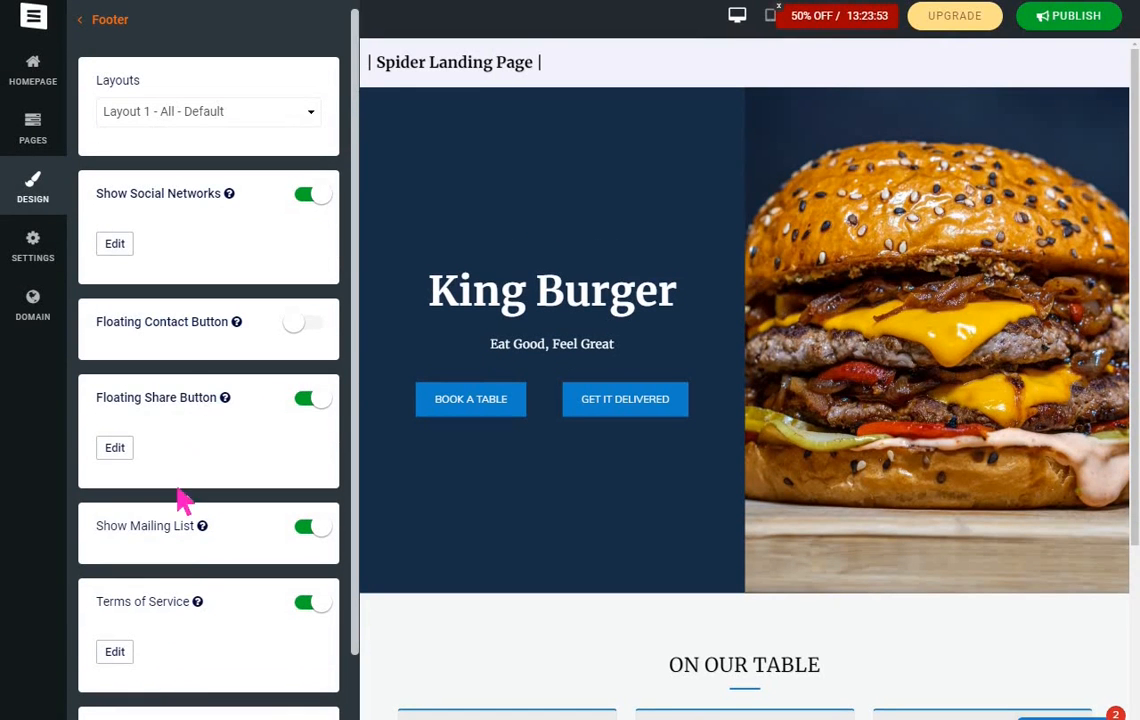
pyautogui.scroll(-2, 738, 300)
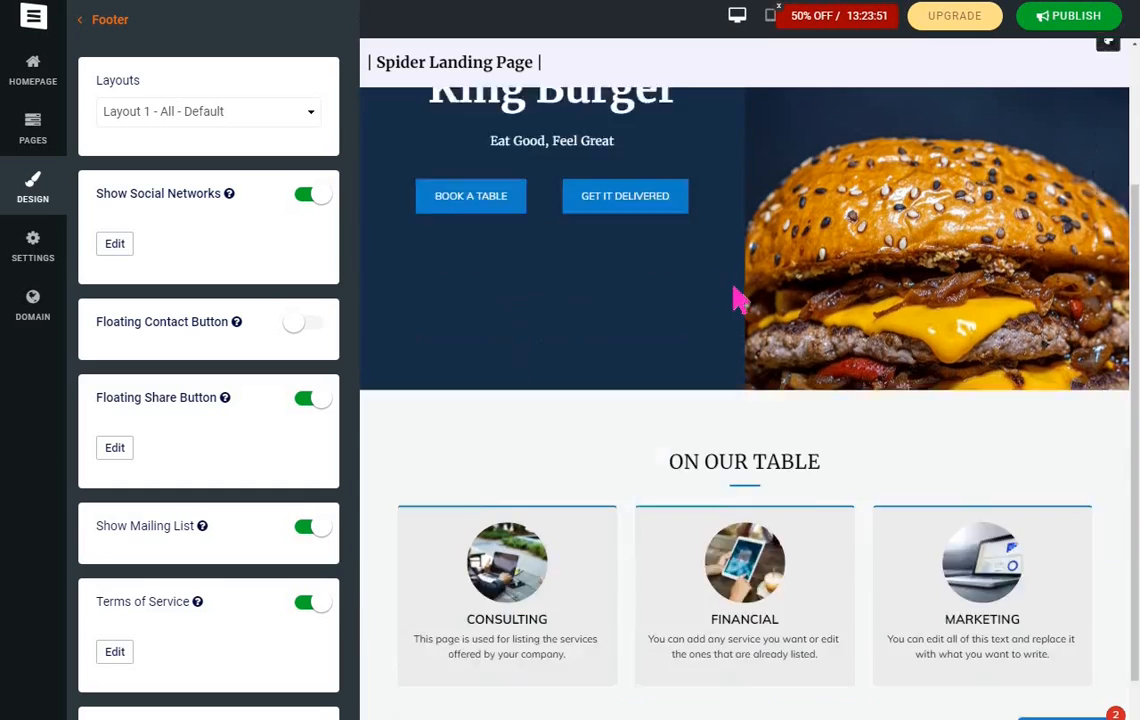
pyautogui.scroll(-1, 738, 300)
pyautogui.scroll(3, 738, 300)
pyautogui.scroll(-3, 738, 300)
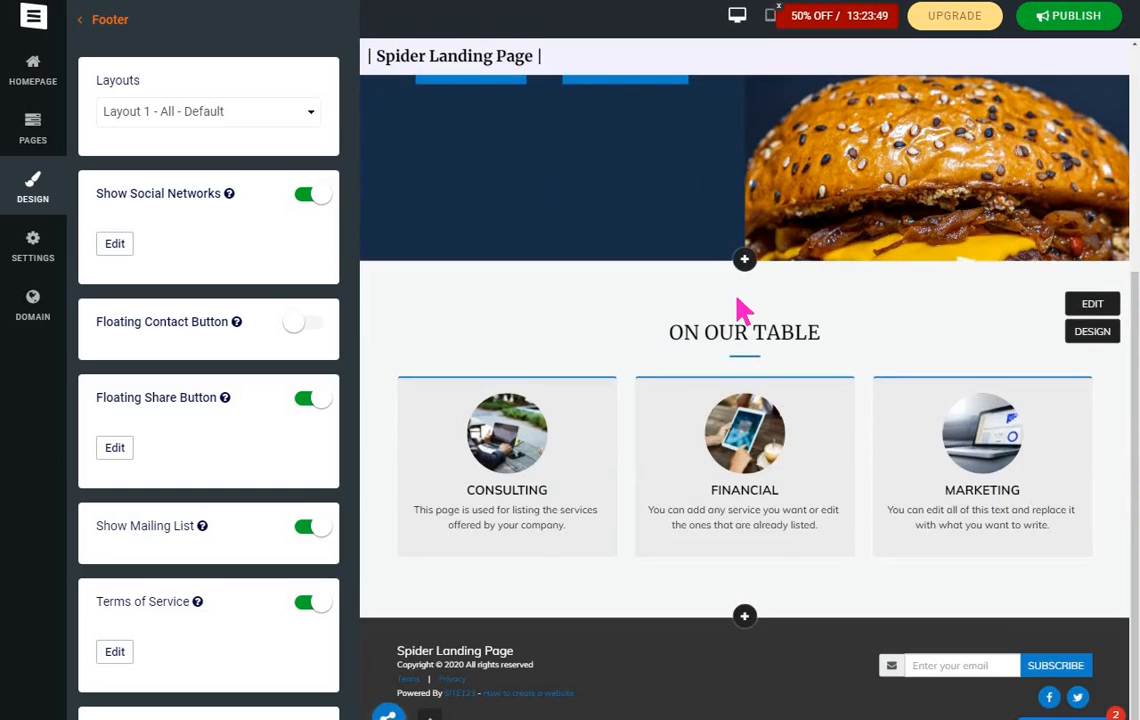
pyautogui.scroll(3, 737, 298)
pyautogui.scroll(-3, 733, 352)
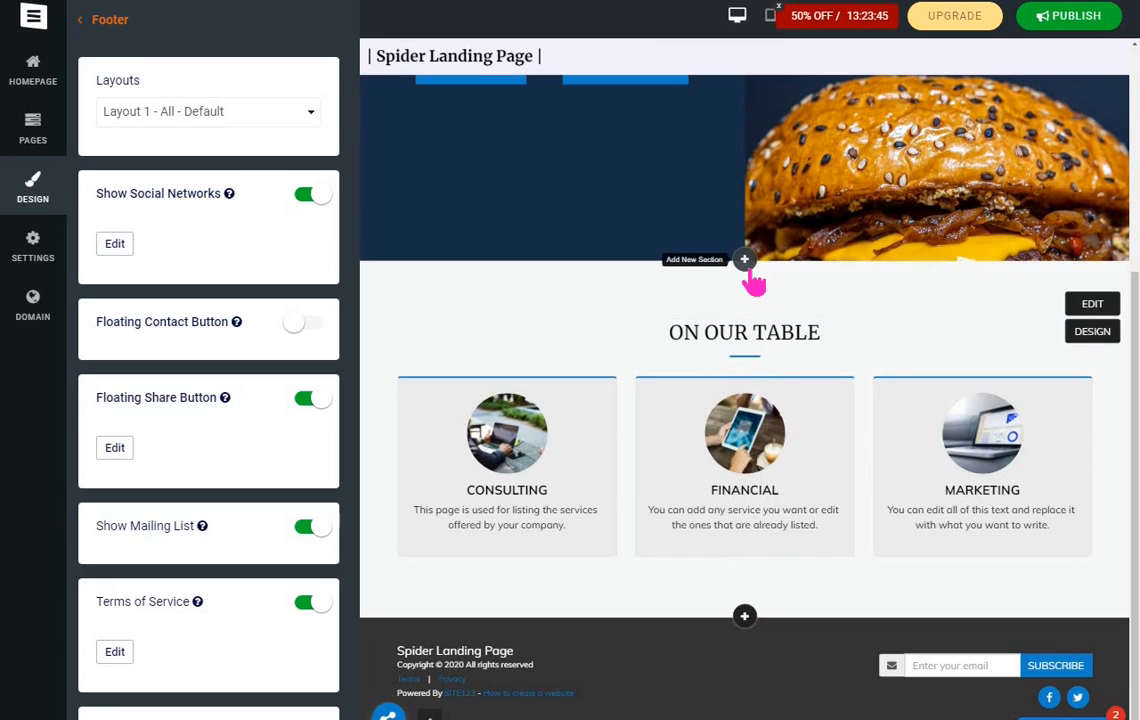
pyautogui.scroll(3, 752, 283)
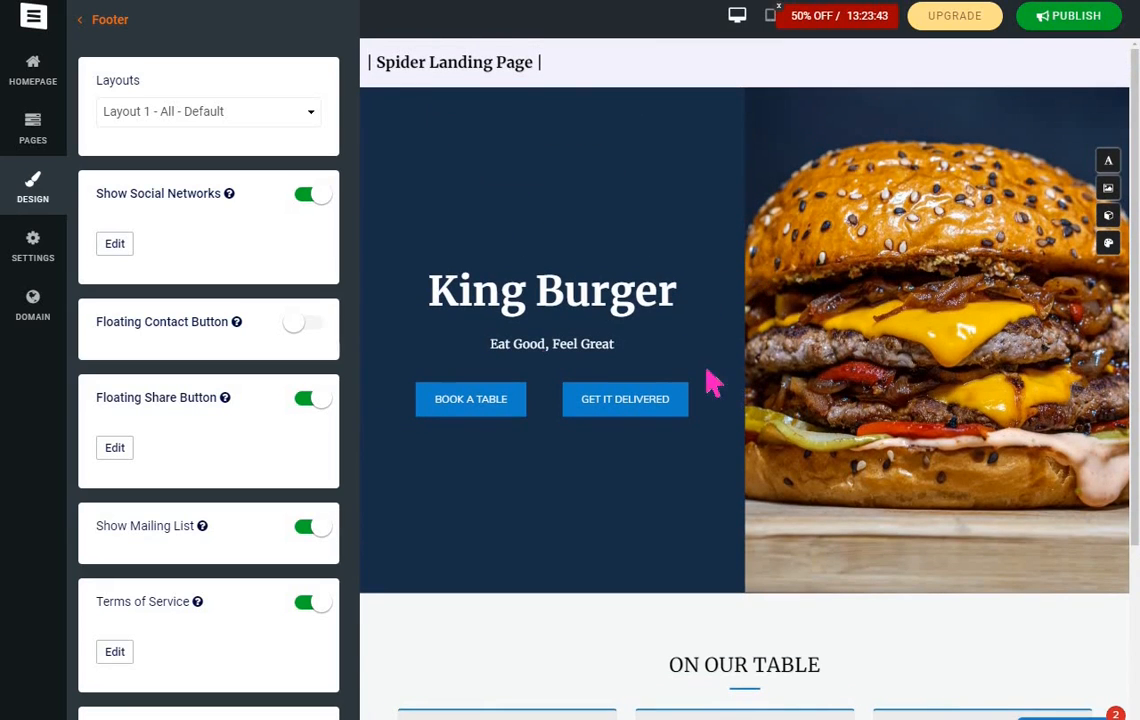
# Rename the website as KING BURGER in the Website Name and Logo settings.
pyautogui.click(40, 250)
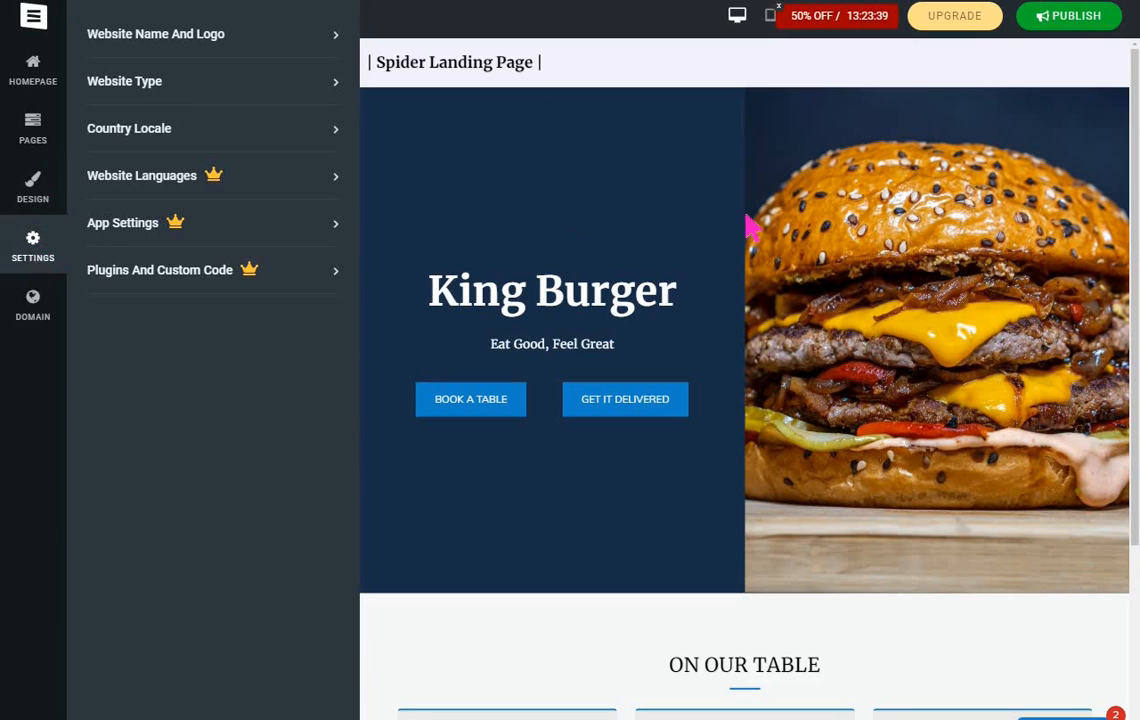
pyautogui.click(533, 64)
pyautogui.click(329, 41)
pyautogui.click(218, 110)
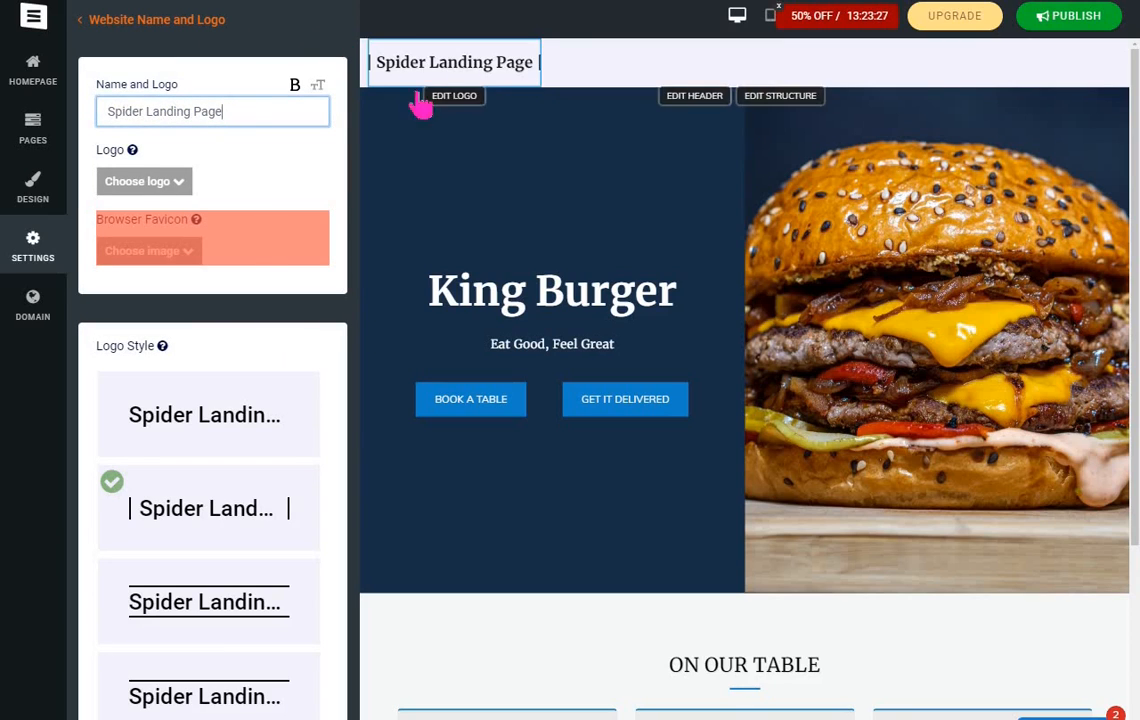
pyautogui.moveTo(242, 107); pyautogui.dragTo(13, 132)
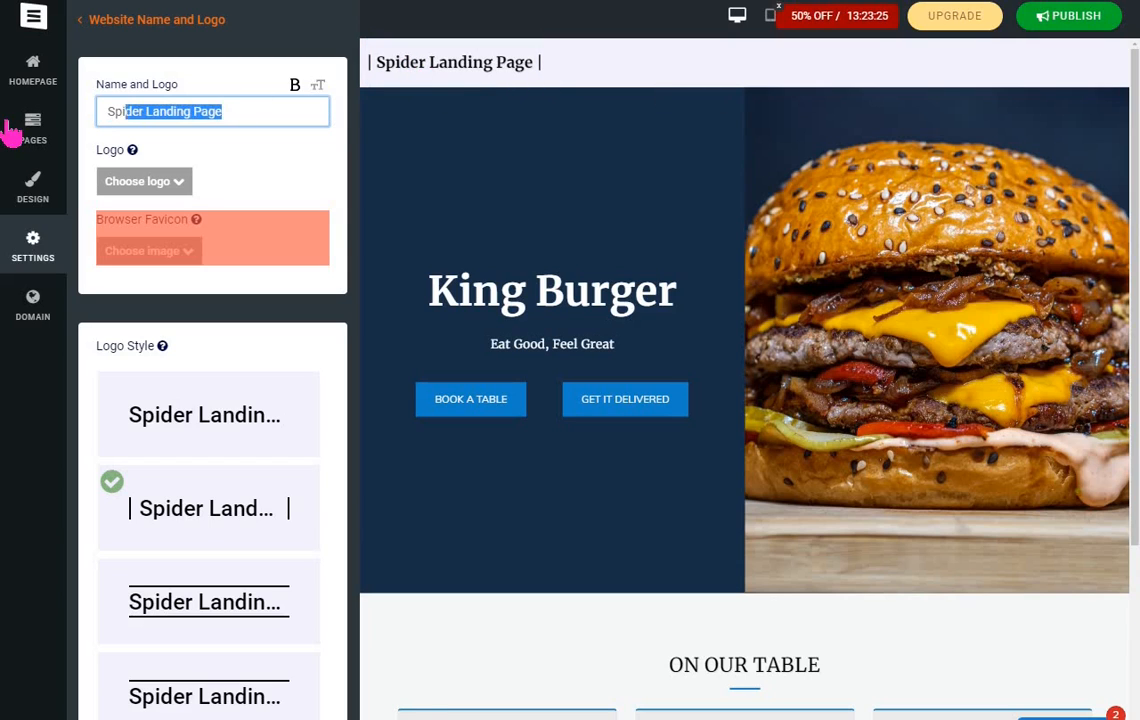
pyautogui.write('kING')
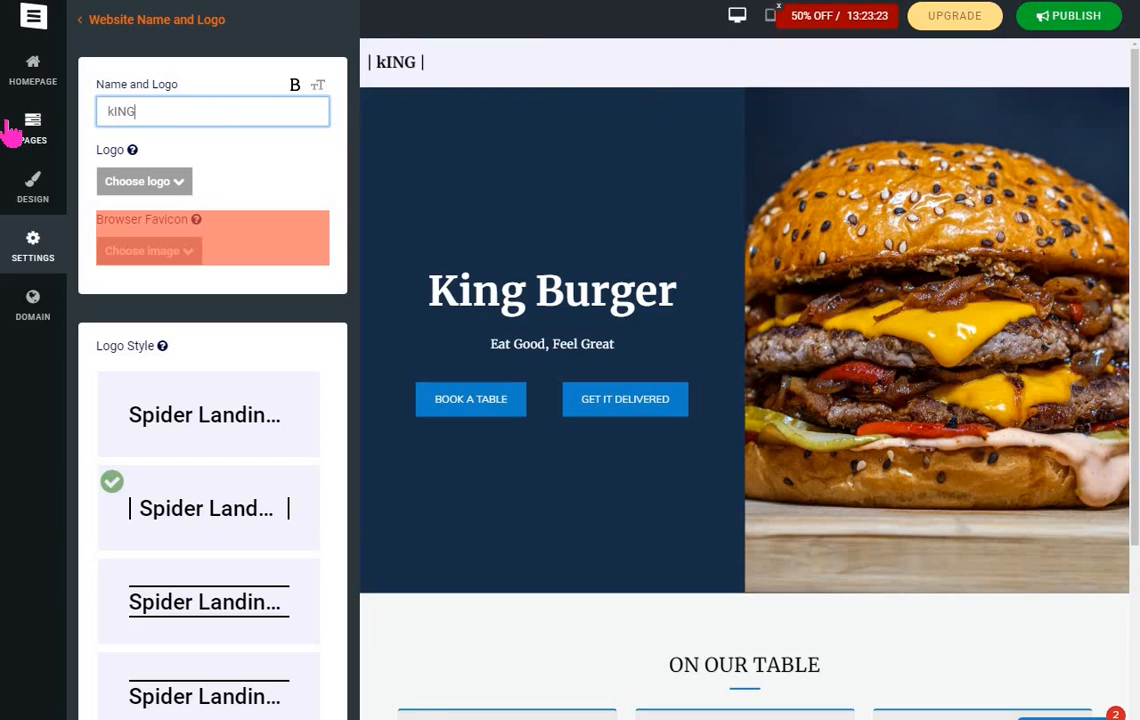
pyautogui.press('BackSpace')
pyautogui.press('BackSpace')
pyautogui.press('BackSpace')
pyautogui.press('BackSpace')
pyautogui.press('BackSpace')
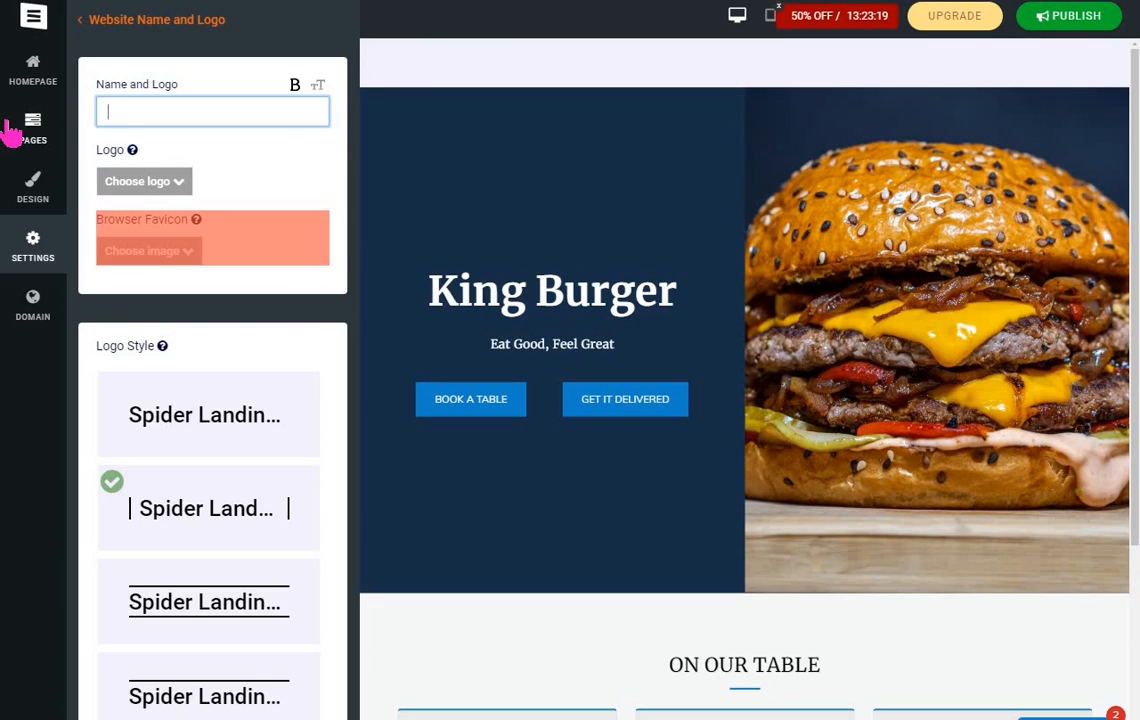
pyautogui.write('KING BURGER')
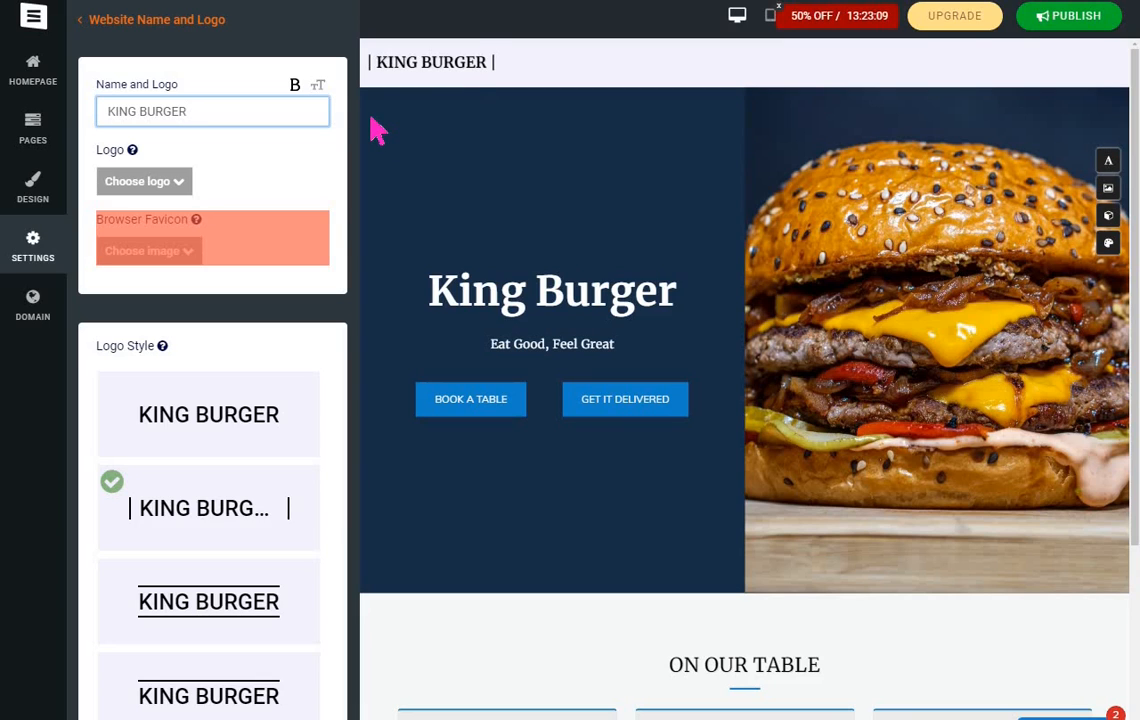
pyautogui.click(461, 70)
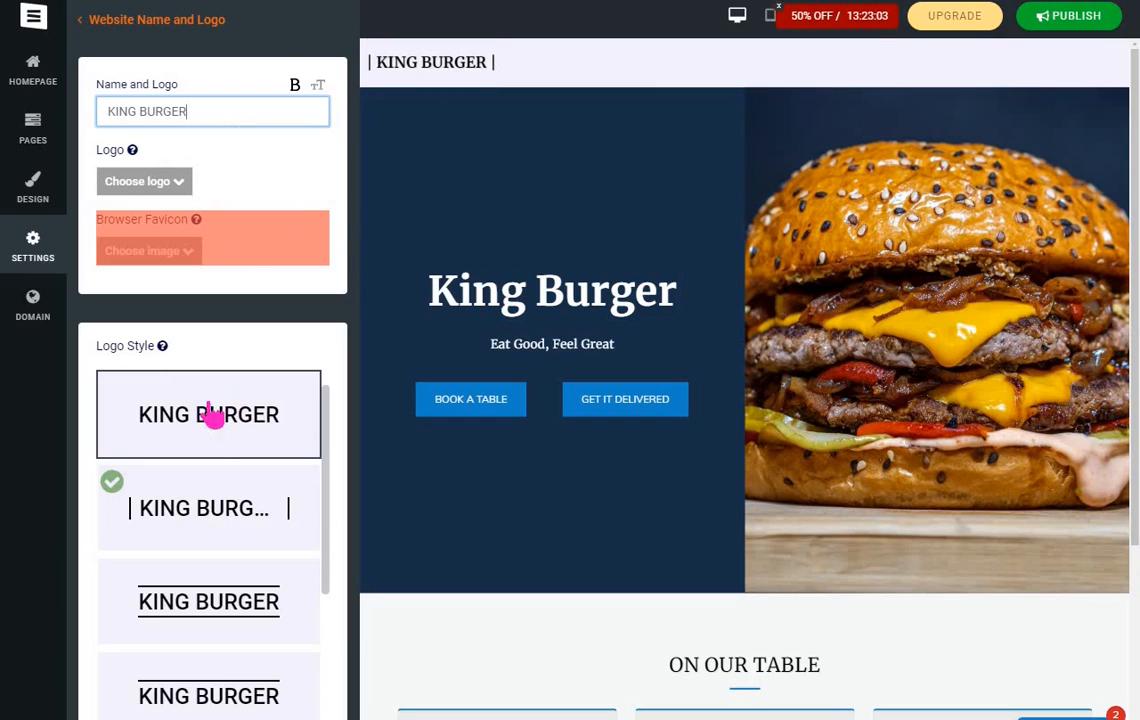
# Try the logo style with a blue line above the name, and switch back to the style with vertical bars.
pyautogui.scroll(-3, 217, 437)
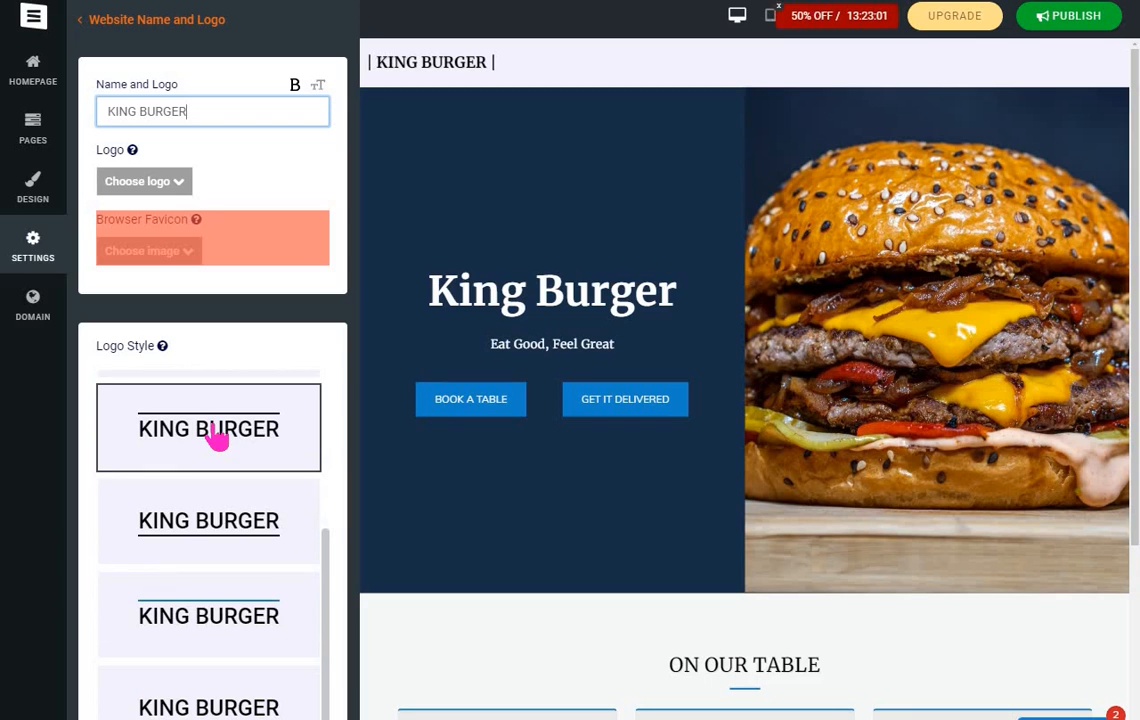
pyautogui.scroll(-1, 204, 500)
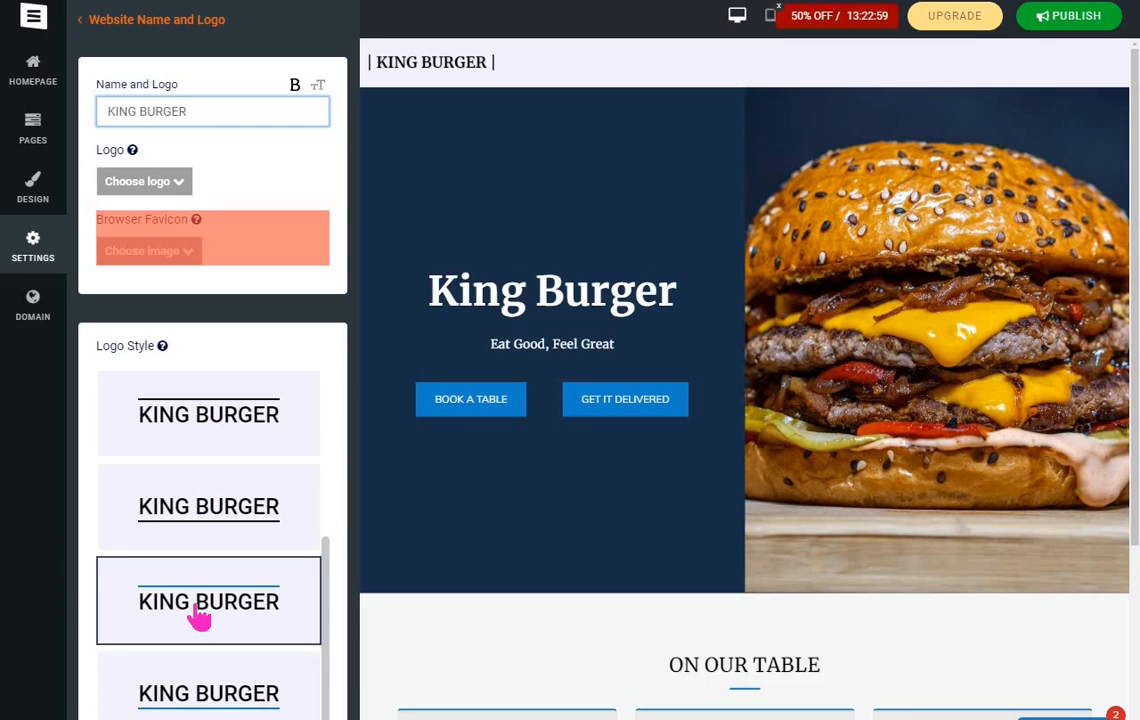
pyautogui.click(200, 620)
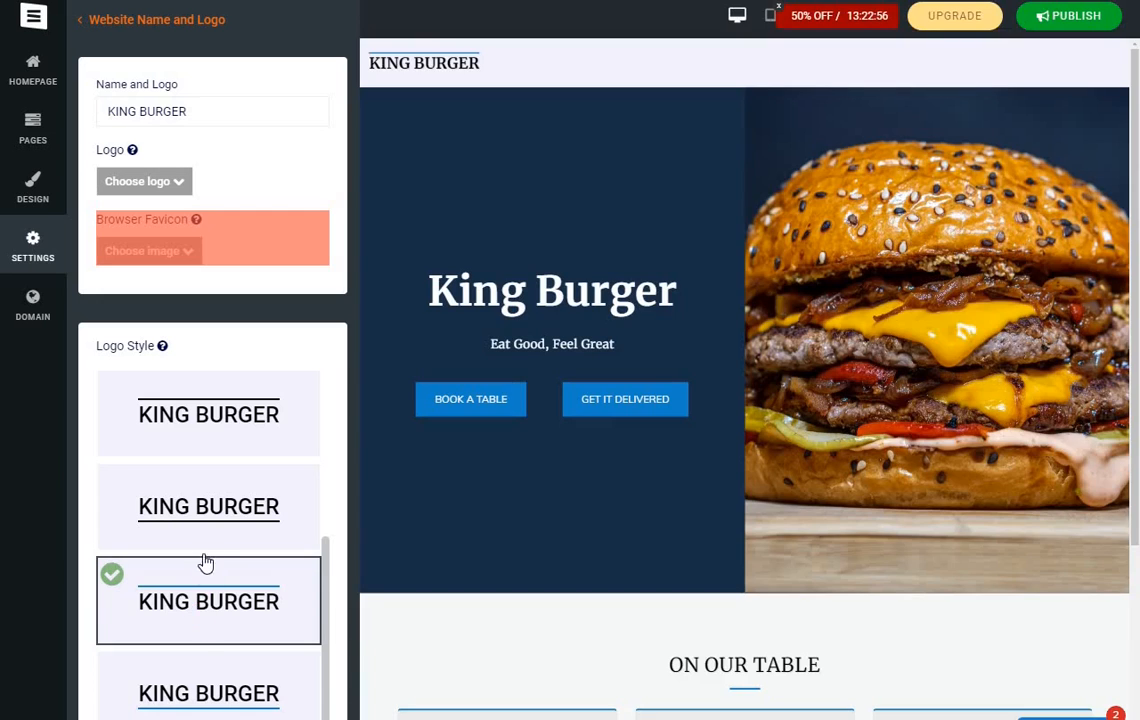
pyautogui.click(211, 517)
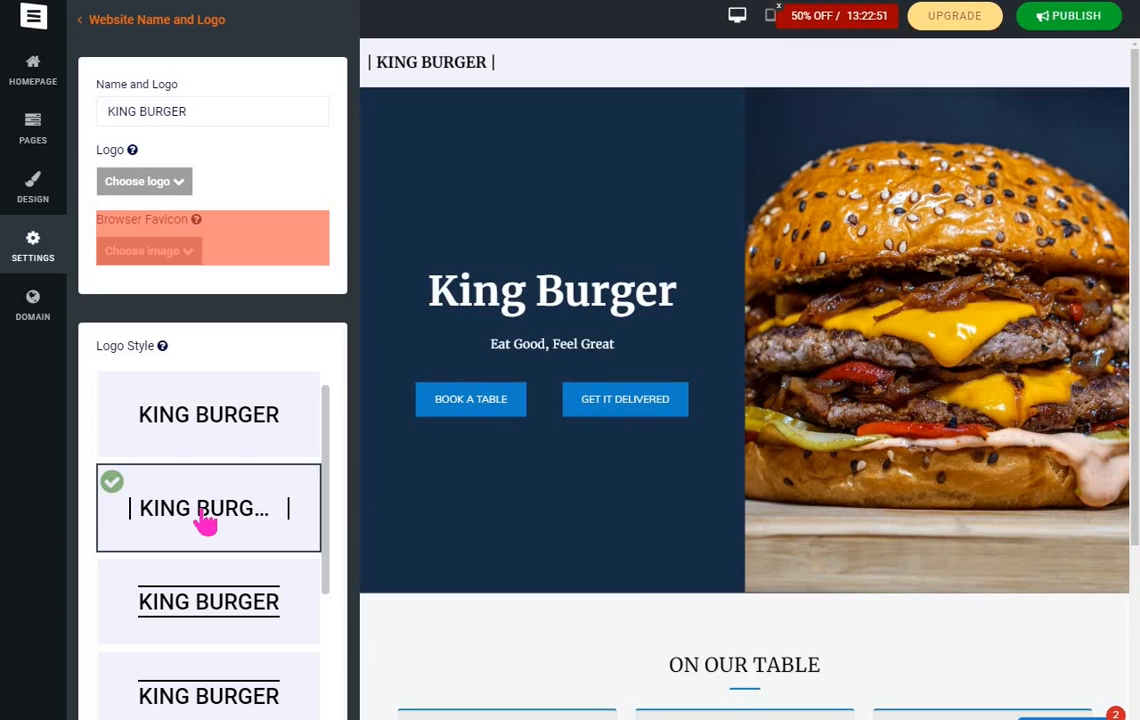
# Apply the logo style with black lines both above and below the website name.
pyautogui.scroll(-3, 204, 545)
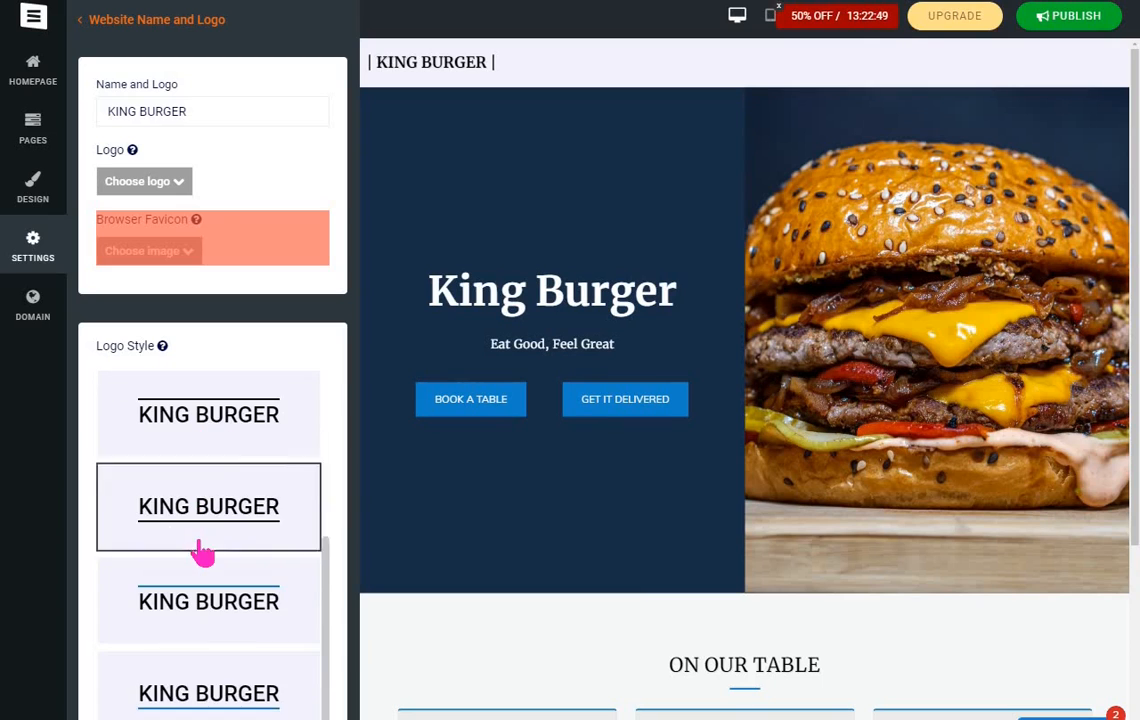
pyautogui.scroll(2, 198, 590)
pyautogui.click(196, 615)
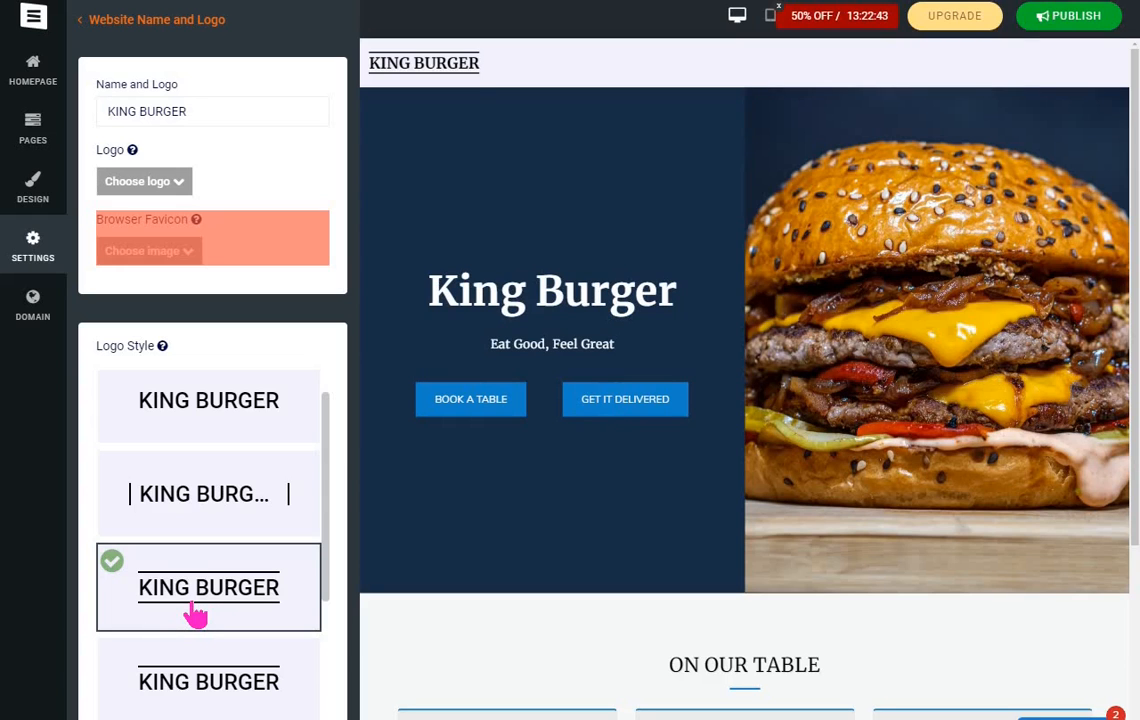
# Try the logo style with vertical bars, and apply the plain style without lines or bars.
pyautogui.click(192, 511)
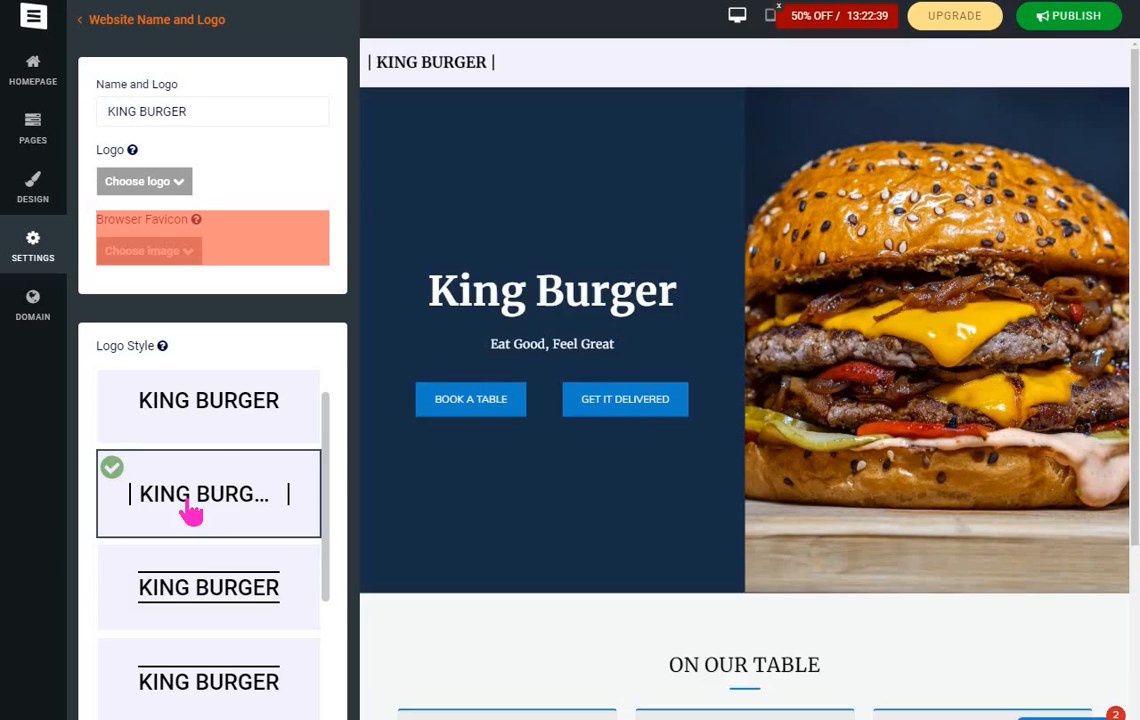
pyautogui.click(188, 428)
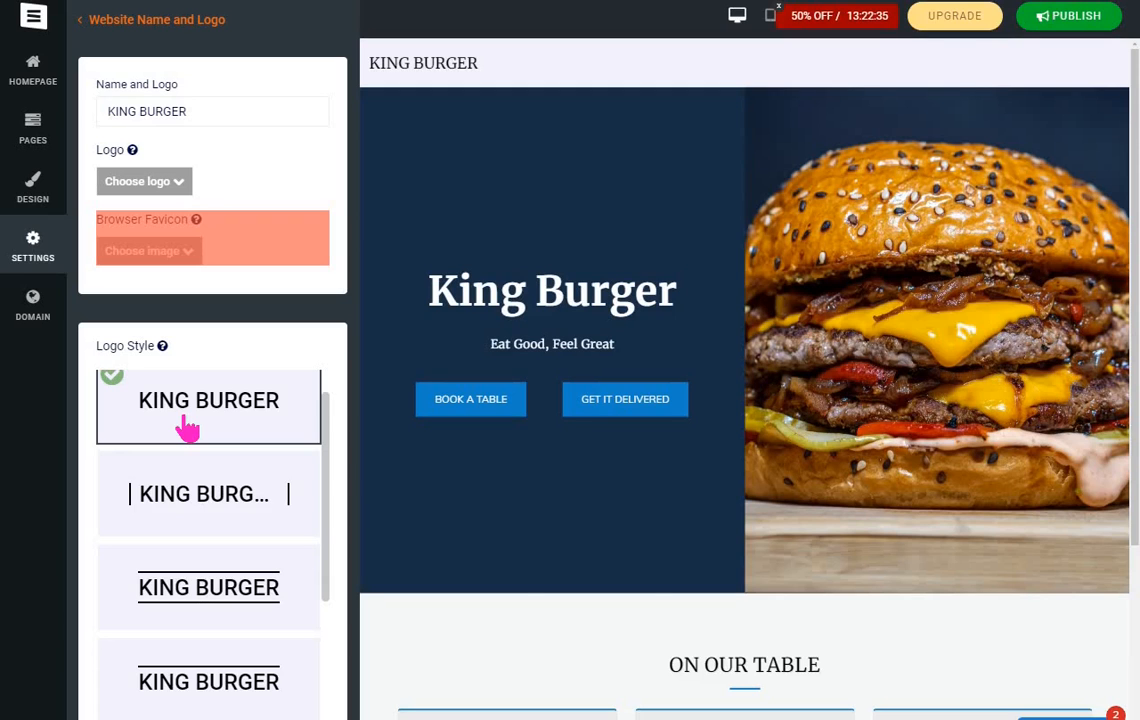
pyautogui.scroll(-5, 191, 478)
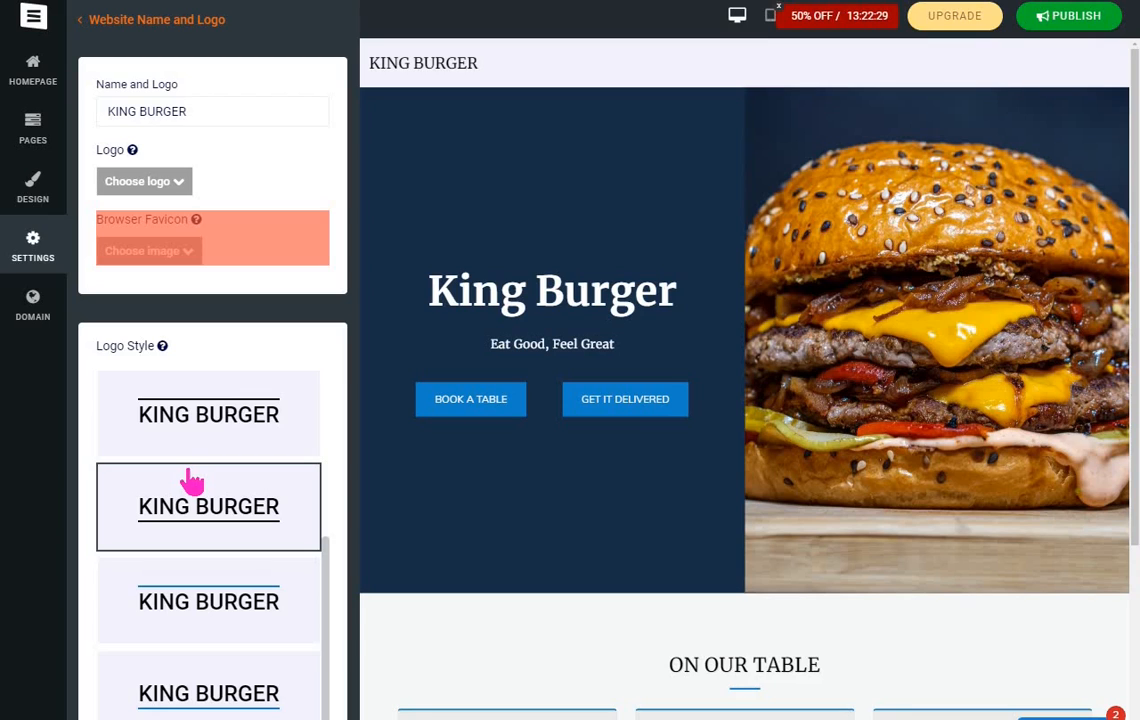
pyautogui.click(192, 483)
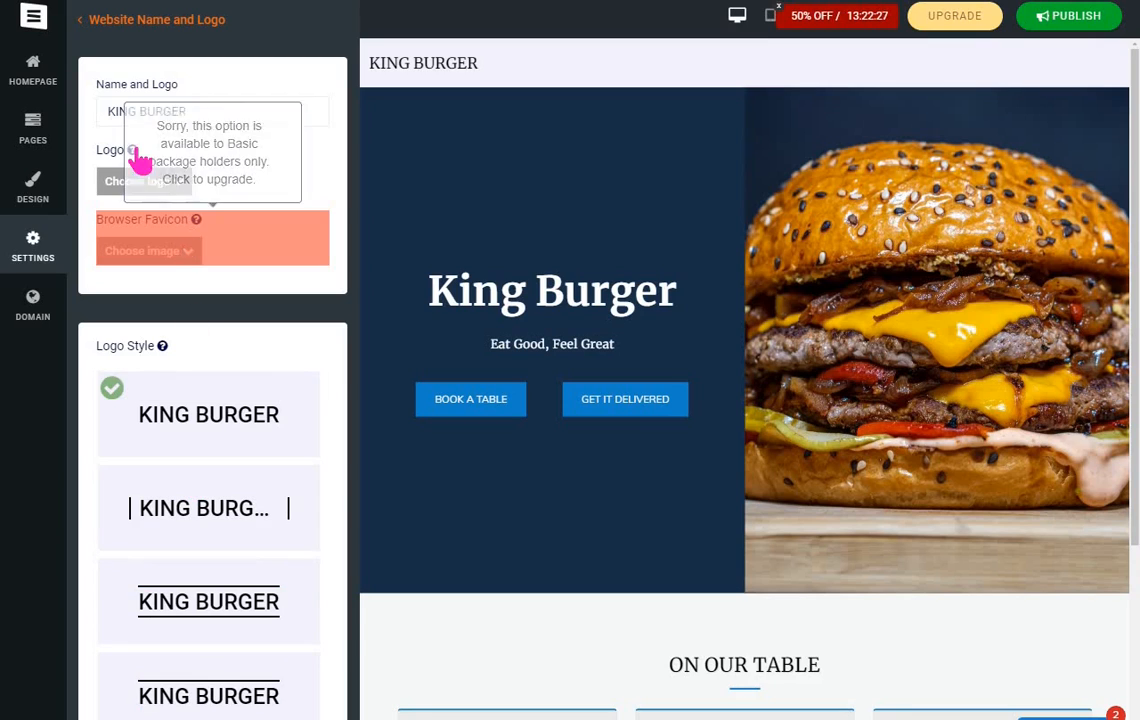
# Examine the available sources for adding a logo image, without choosing one.
pyautogui.click(182, 183)
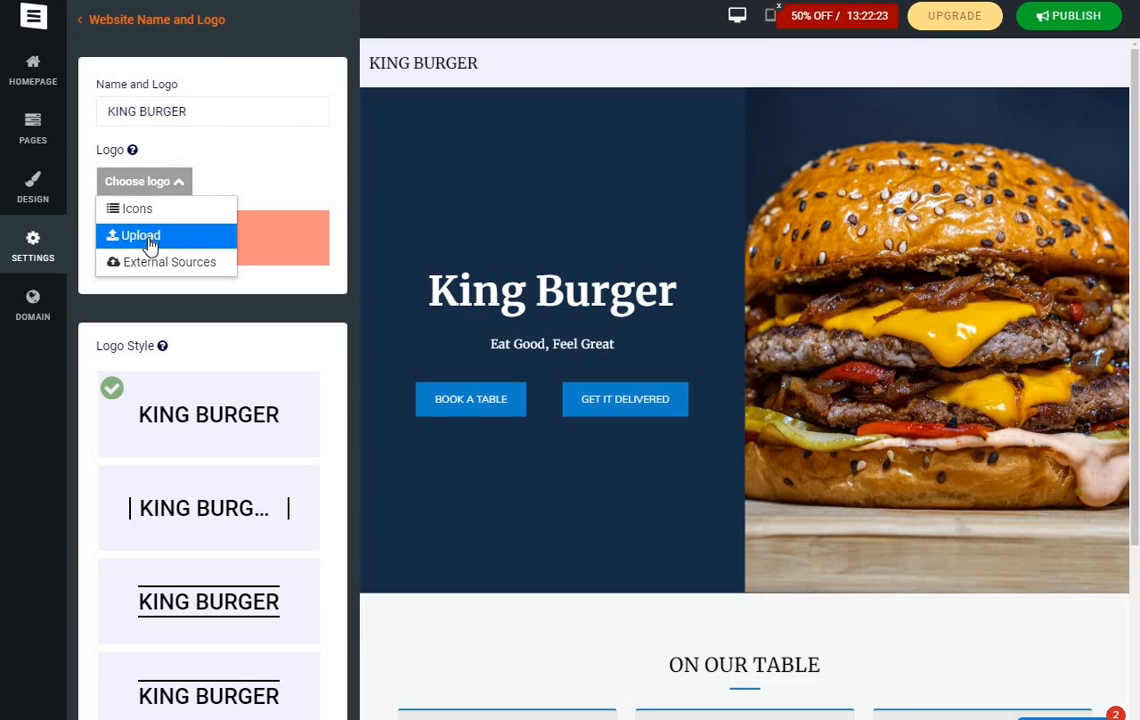
pyautogui.click(502, 48)
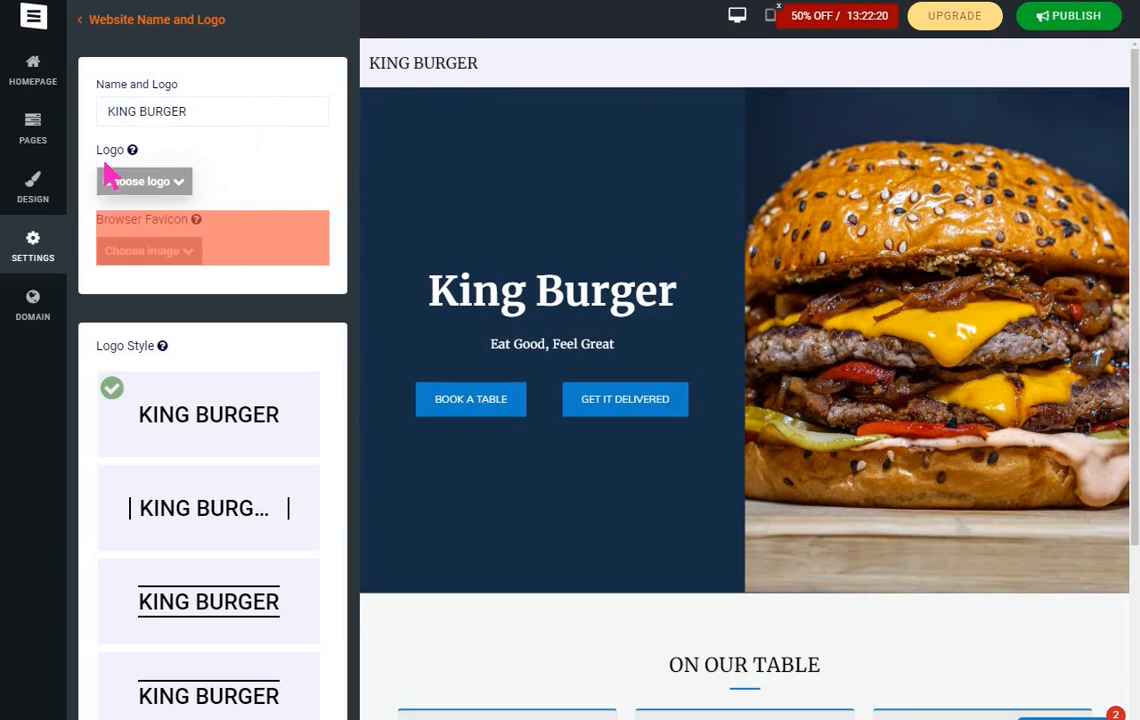
pyautogui.click(183, 186)
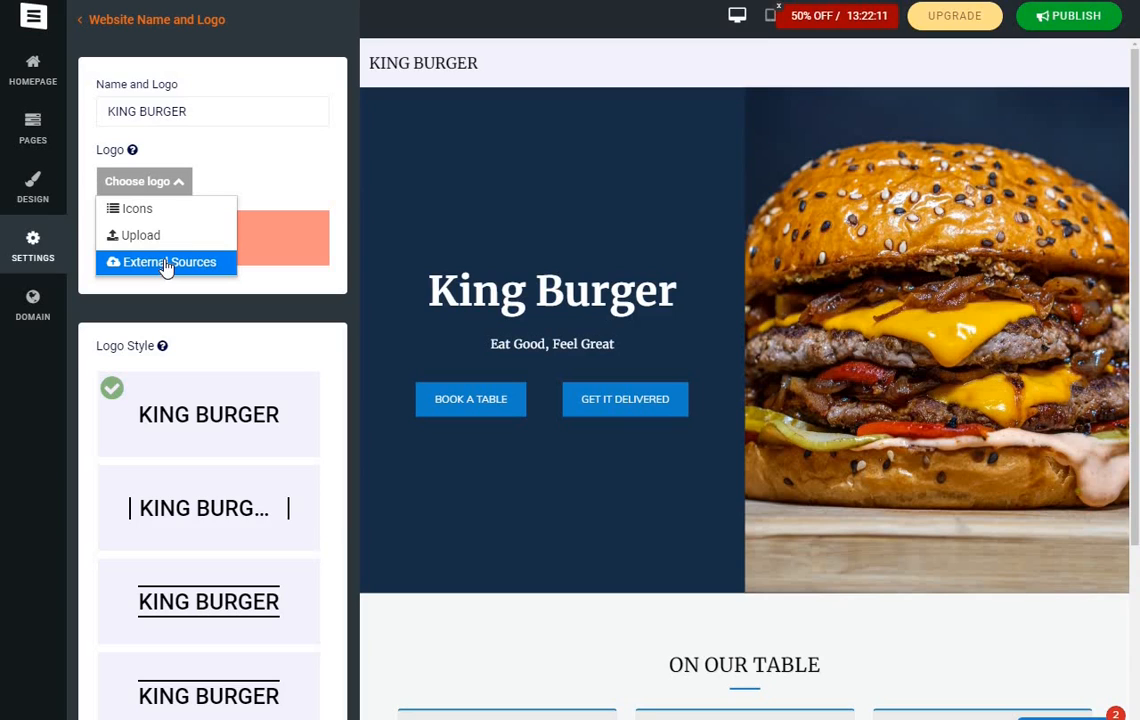
pyautogui.click(382, 84)
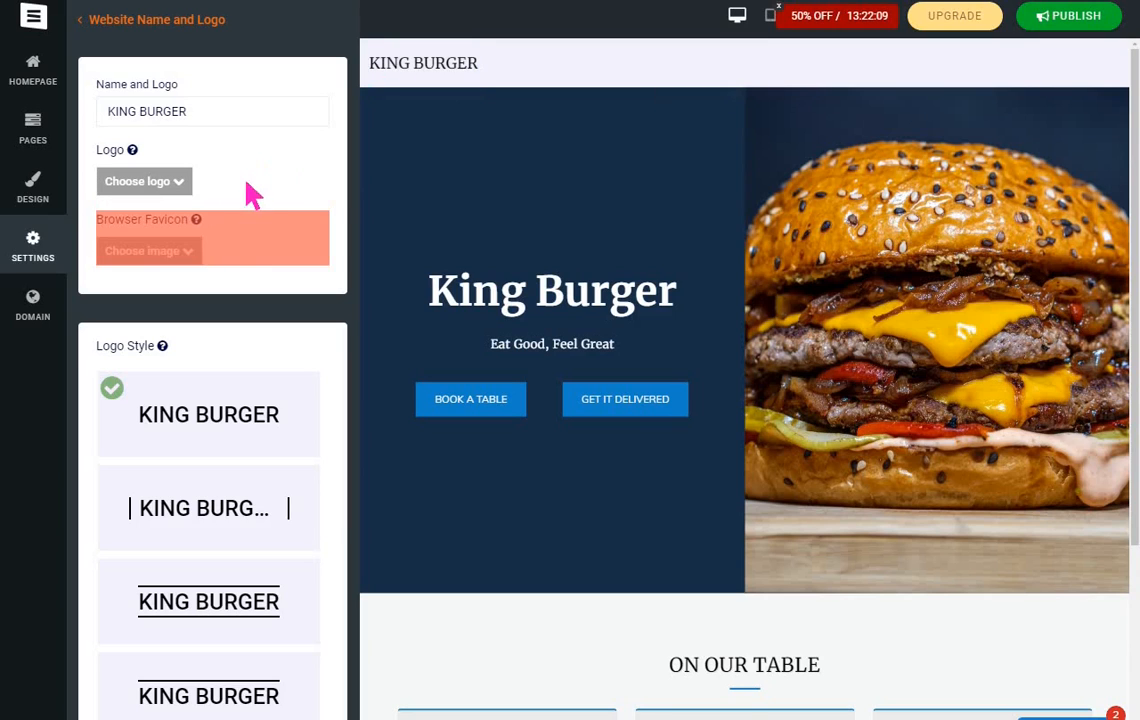
# Make the website name bold, and review its font size, letter spacing and word spacing settings.
pyautogui.click(248, 118)
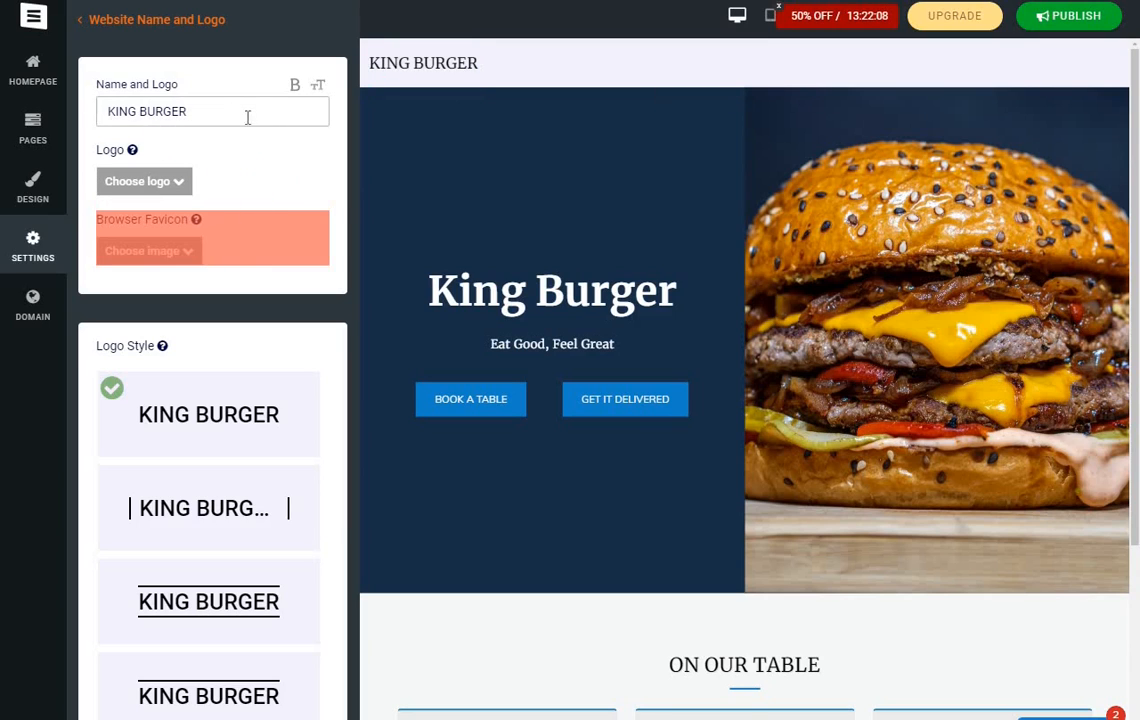
pyautogui.click(296, 88)
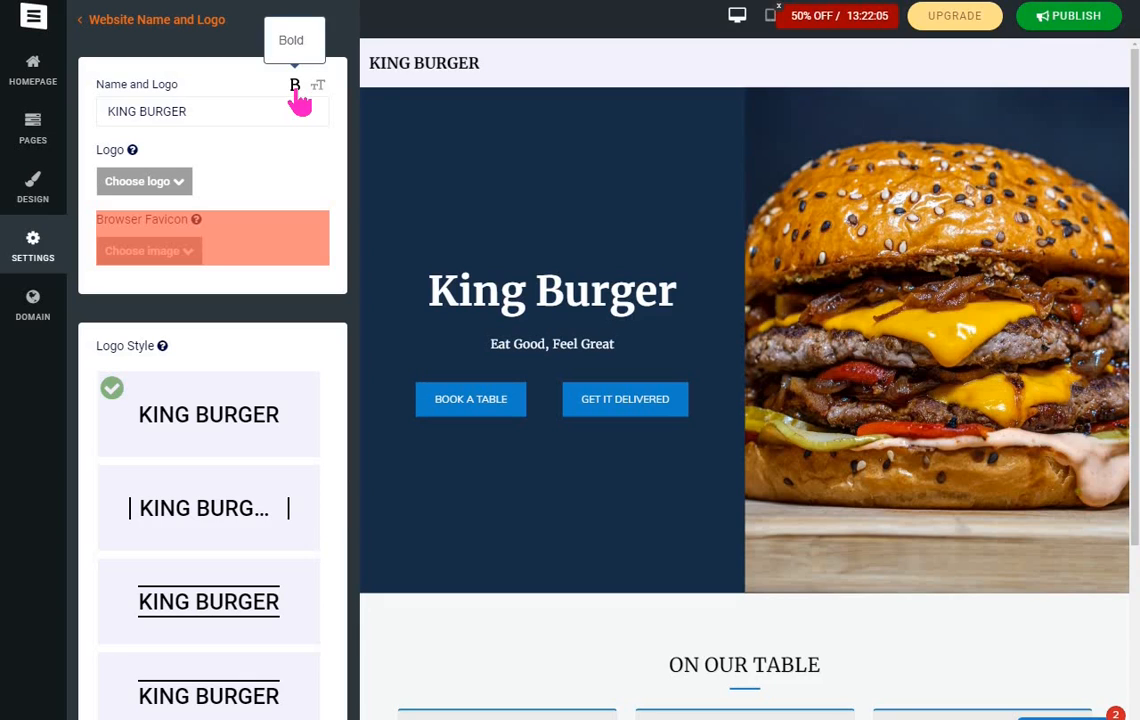
pyautogui.click(317, 90)
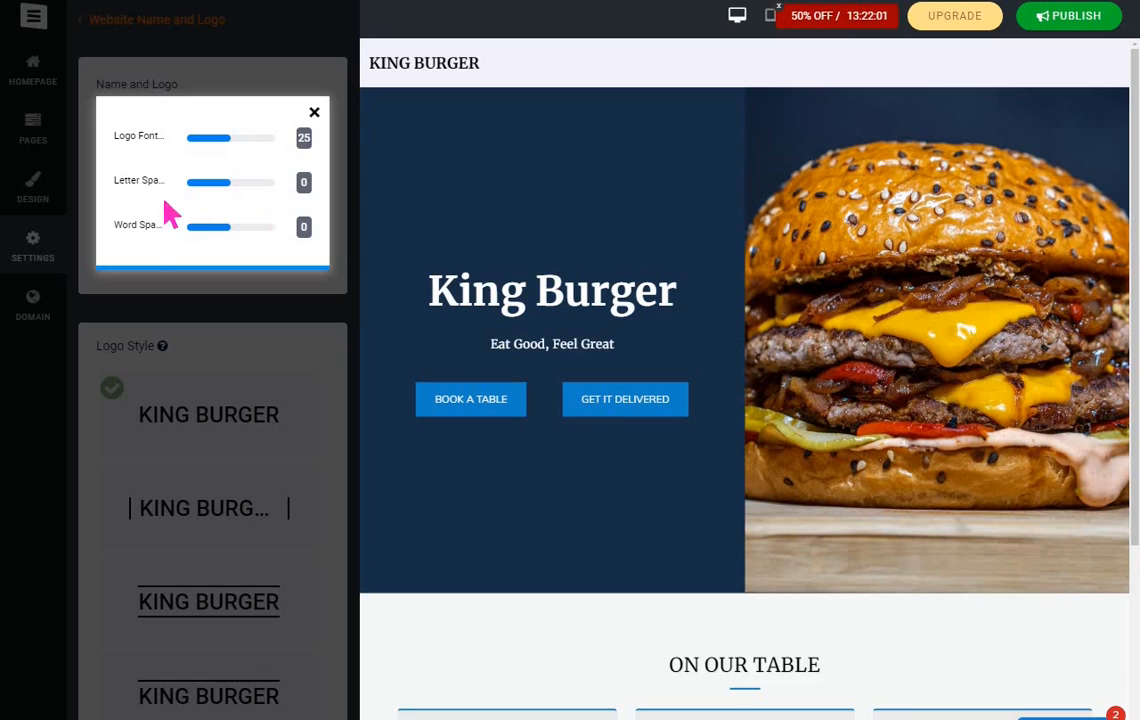
pyautogui.click(314, 113)
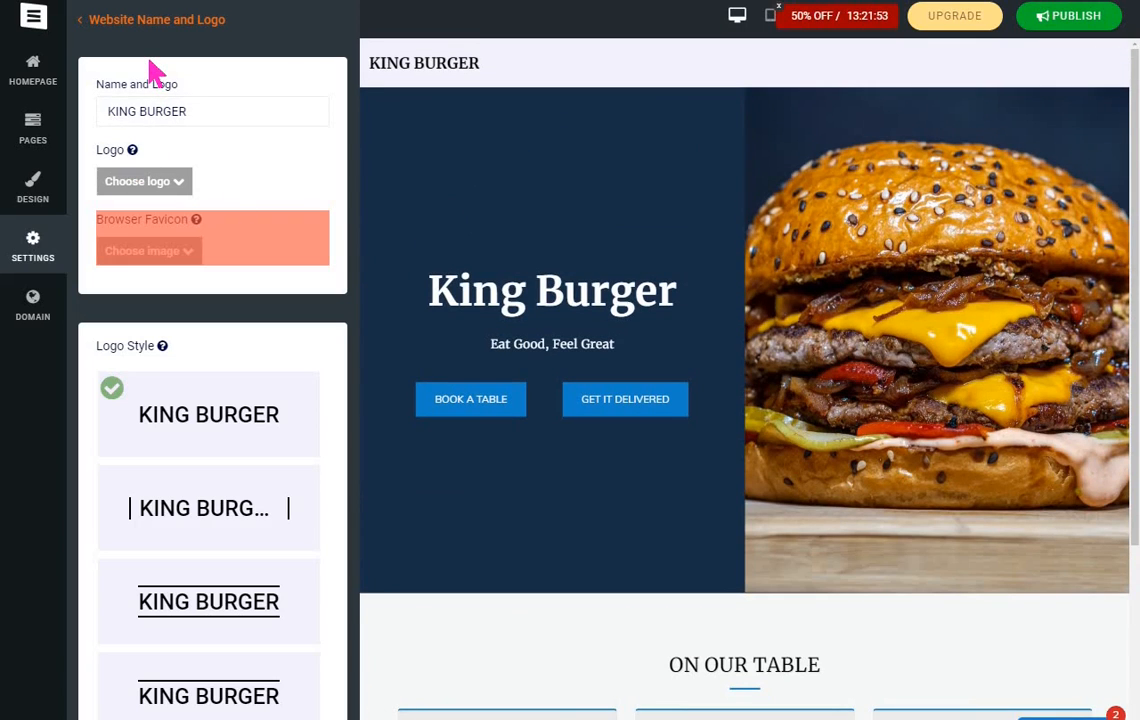
# Open the Website Type settings and look over the homepage from header to footer in the Single Page layout.
pyautogui.click(82, 22)
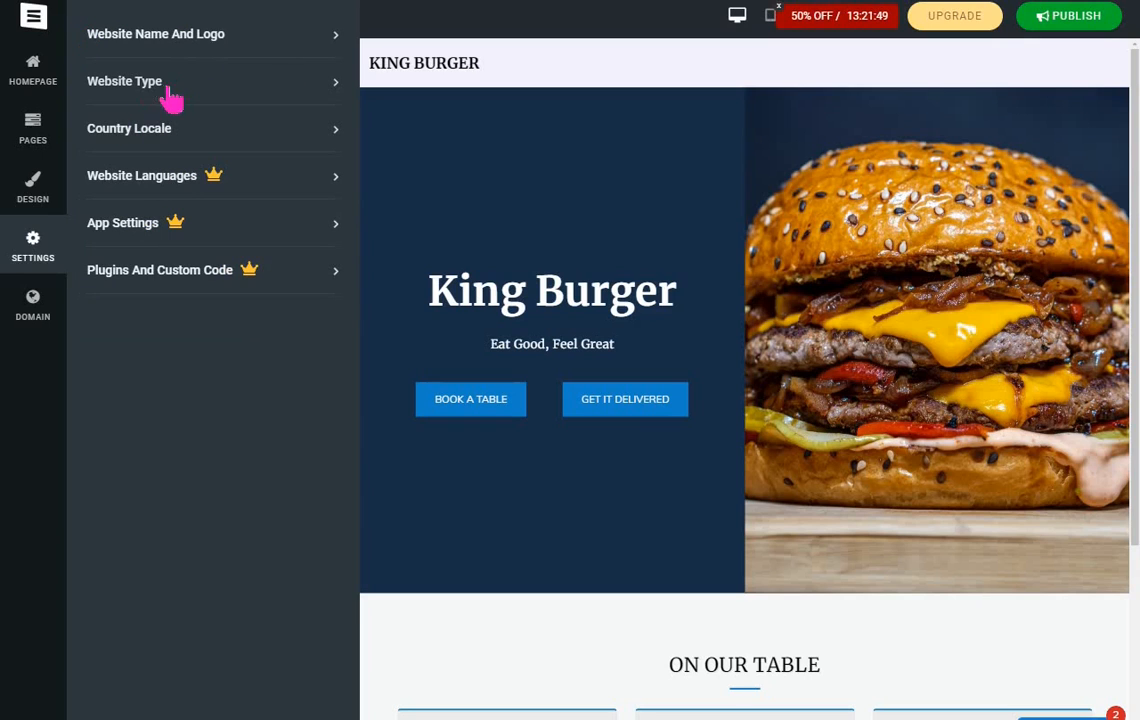
pyautogui.click(336, 90)
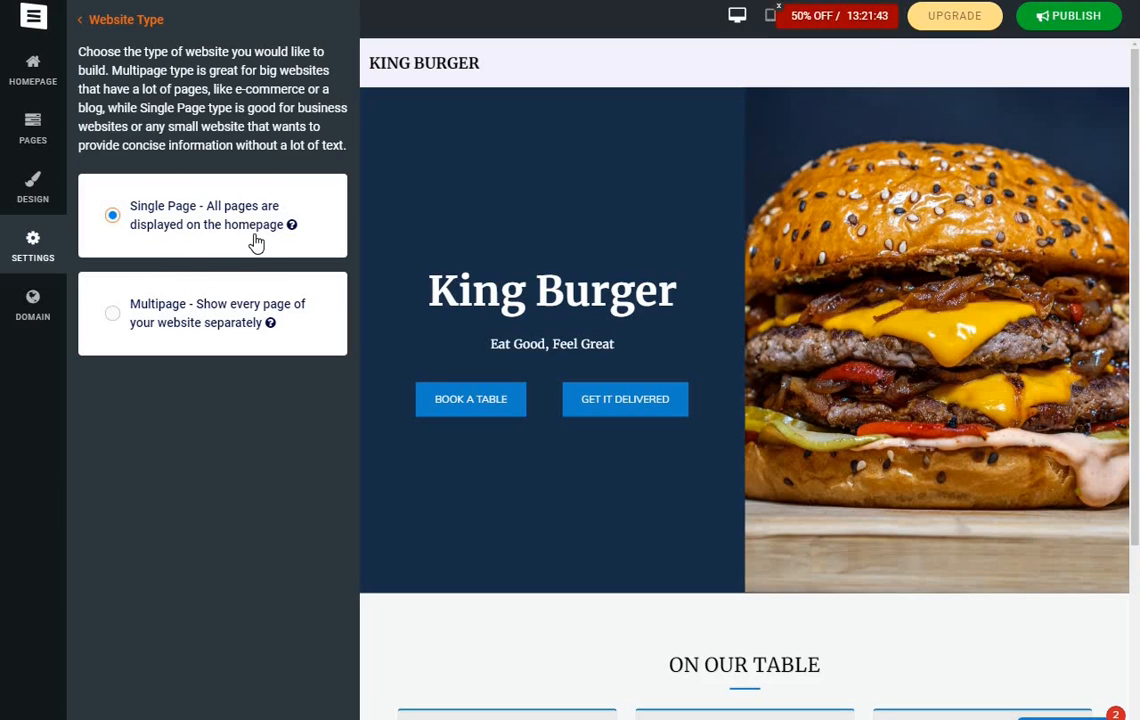
pyautogui.scroll(-3, 730, 282)
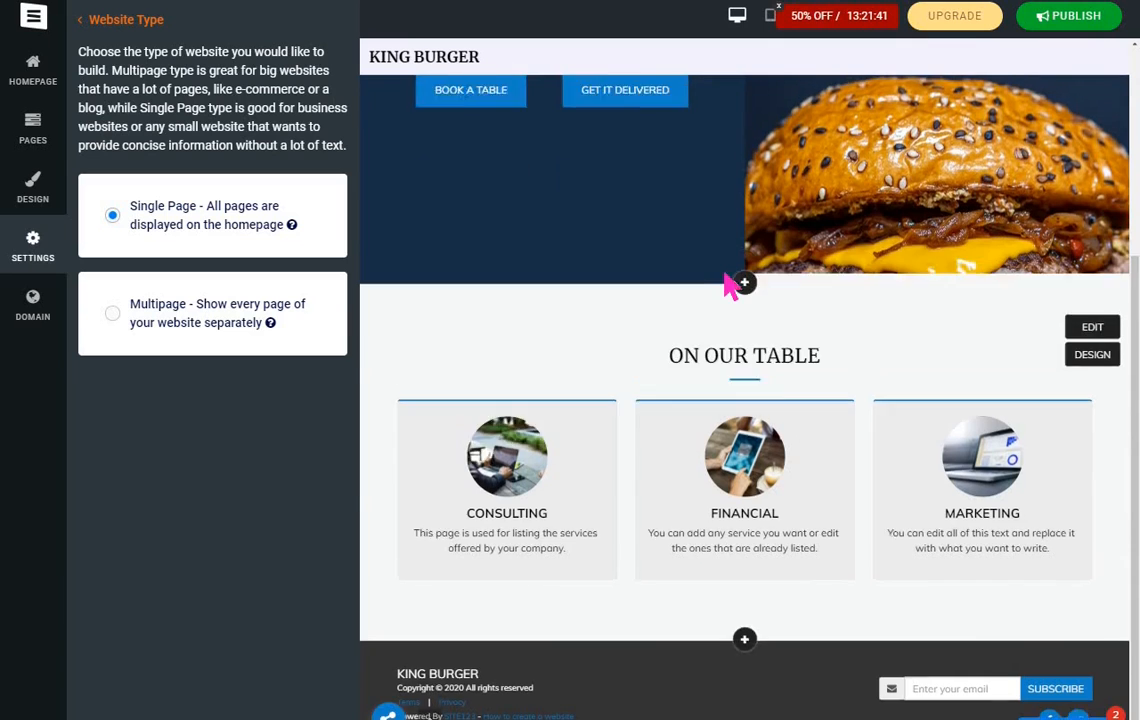
pyautogui.scroll(3, 730, 285)
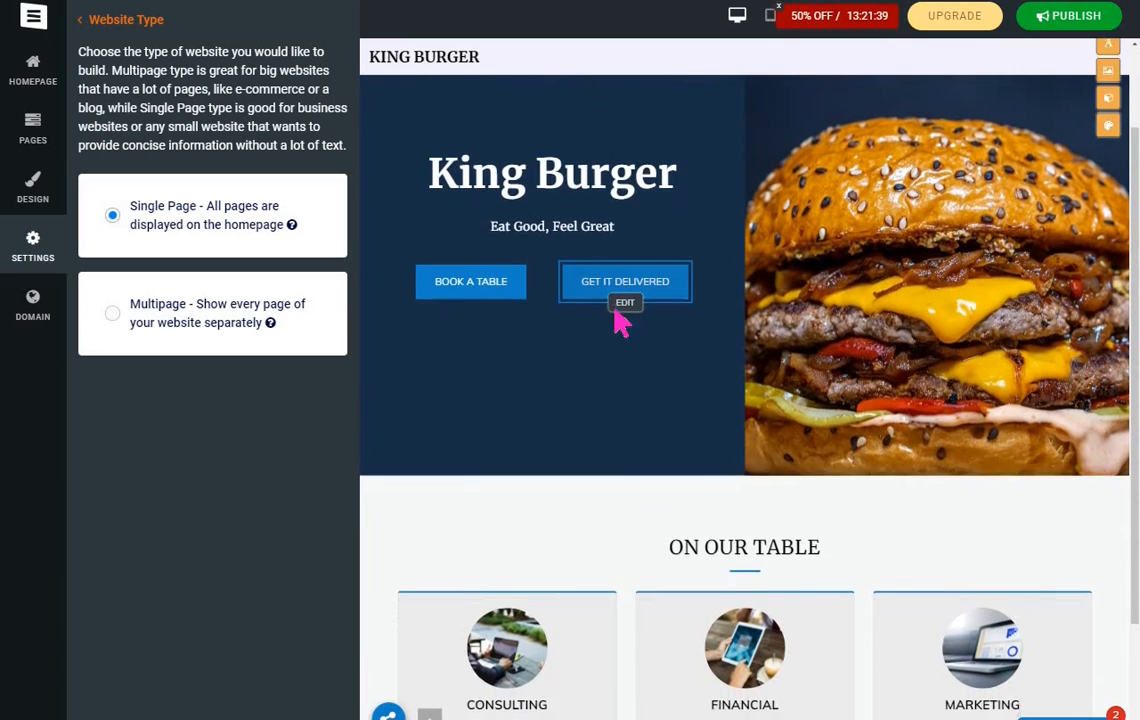
pyautogui.scroll(-2, 620, 322)
pyautogui.scroll(3, 620, 322)
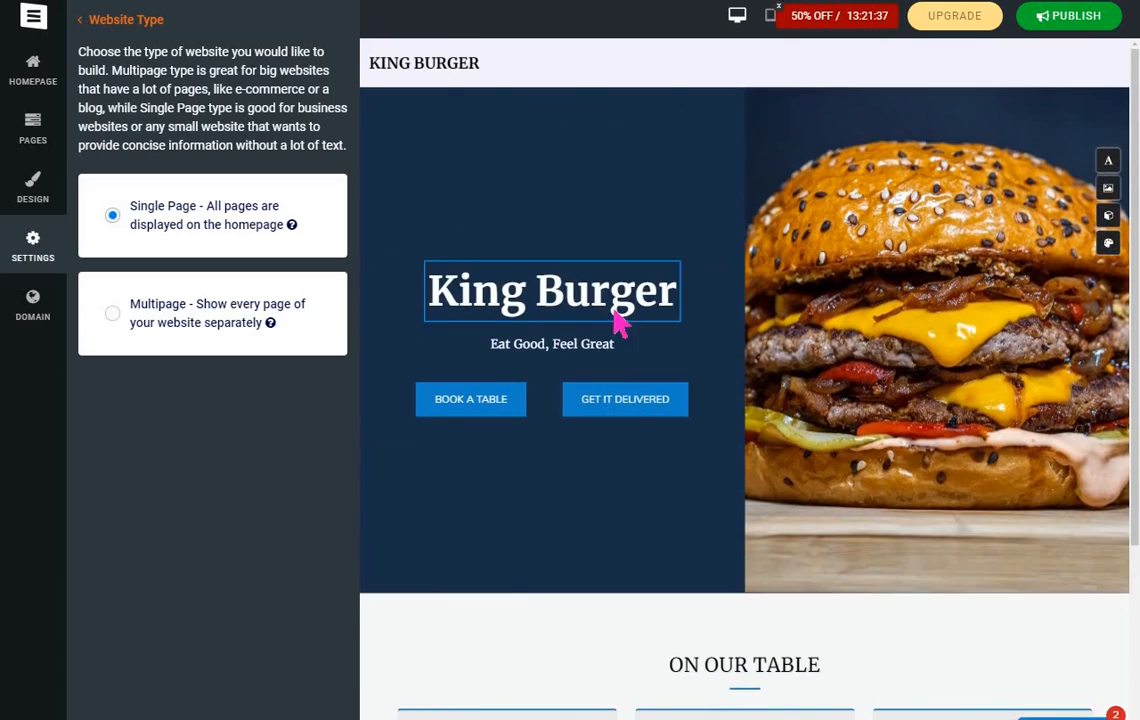
pyautogui.scroll(-3, 620, 322)
pyautogui.scroll(3, 620, 322)
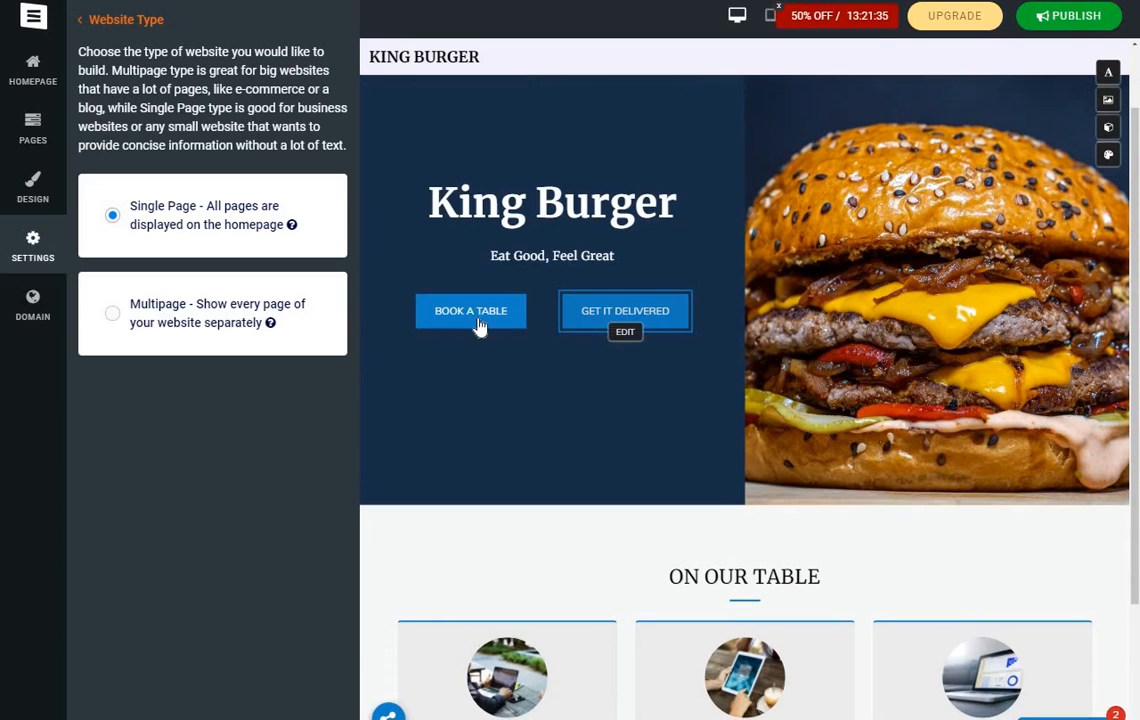
pyautogui.scroll(-3, 483, 330)
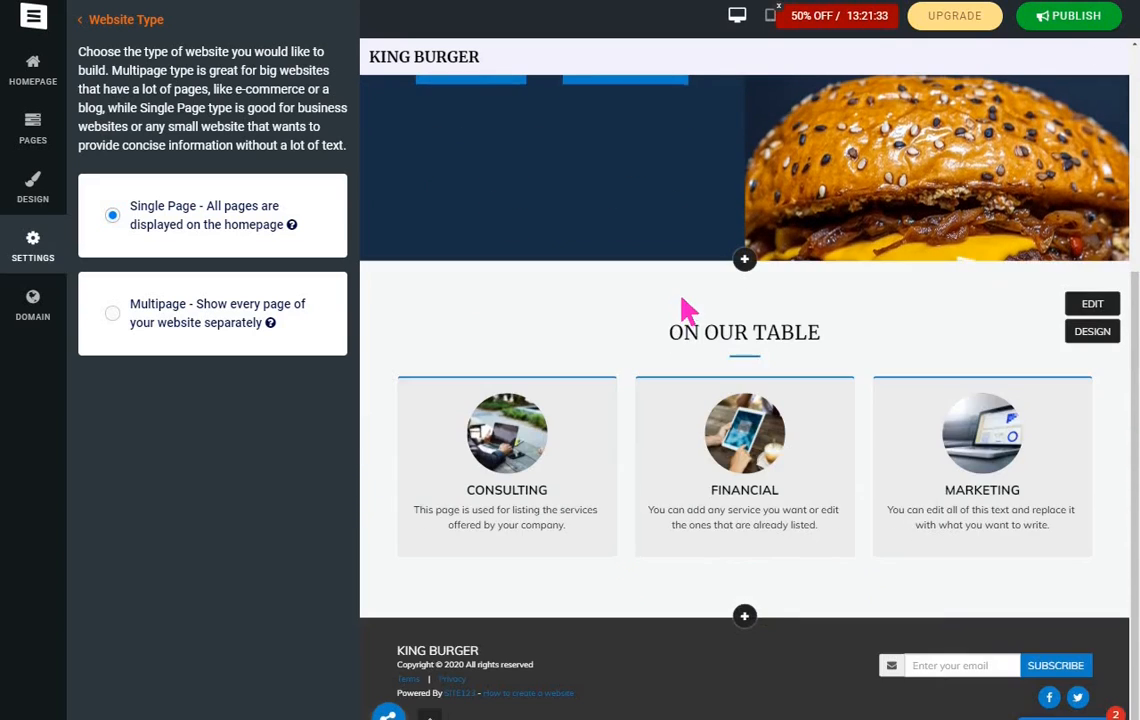
pyautogui.scroll(2, 690, 305)
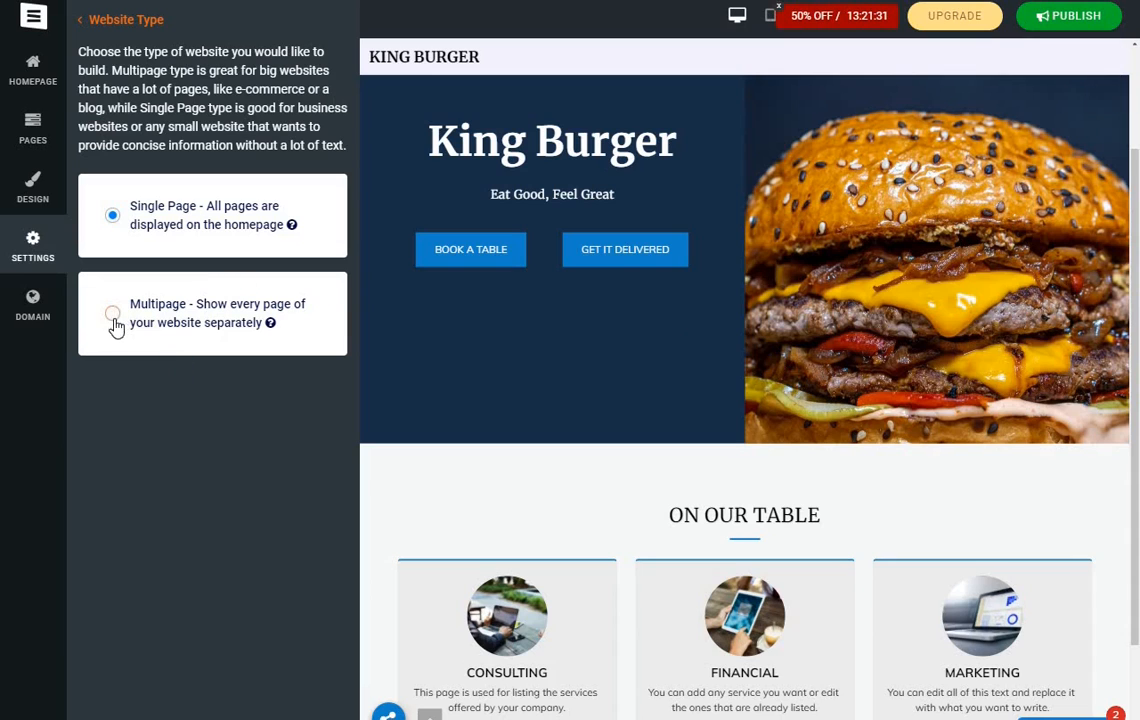
# Try the Multipage website type, look over the page's header and sections, and switch back to Single Page.
pyautogui.click(619, 255)
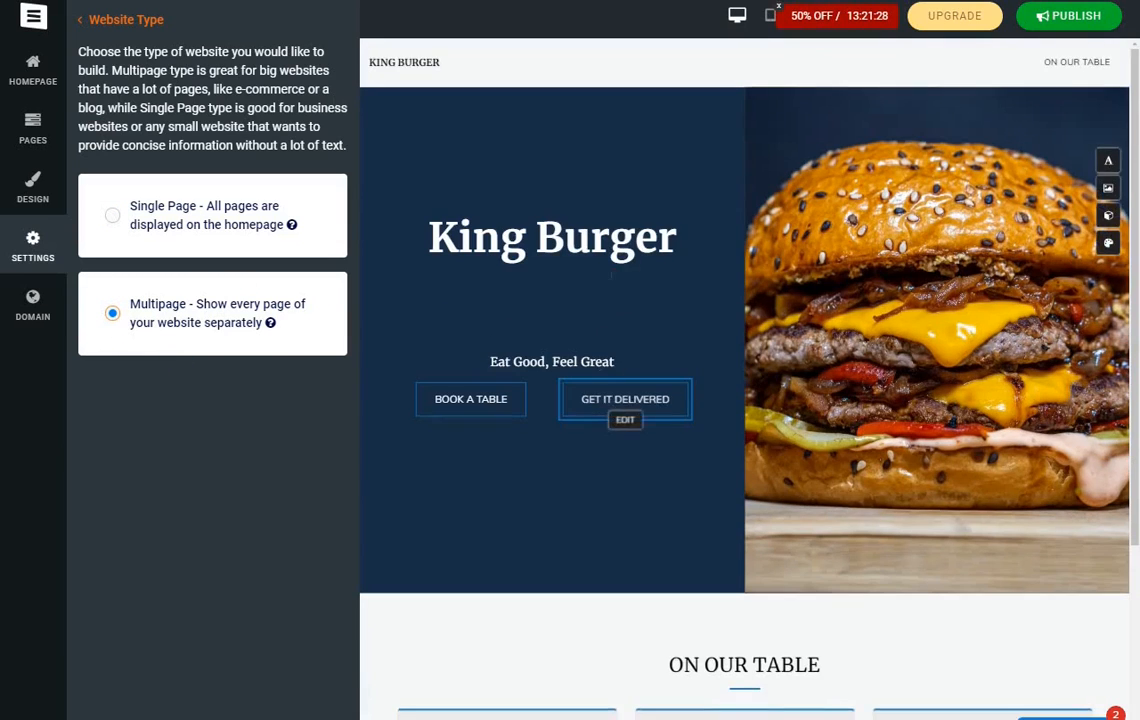
pyautogui.scroll(-1, 487, 292)
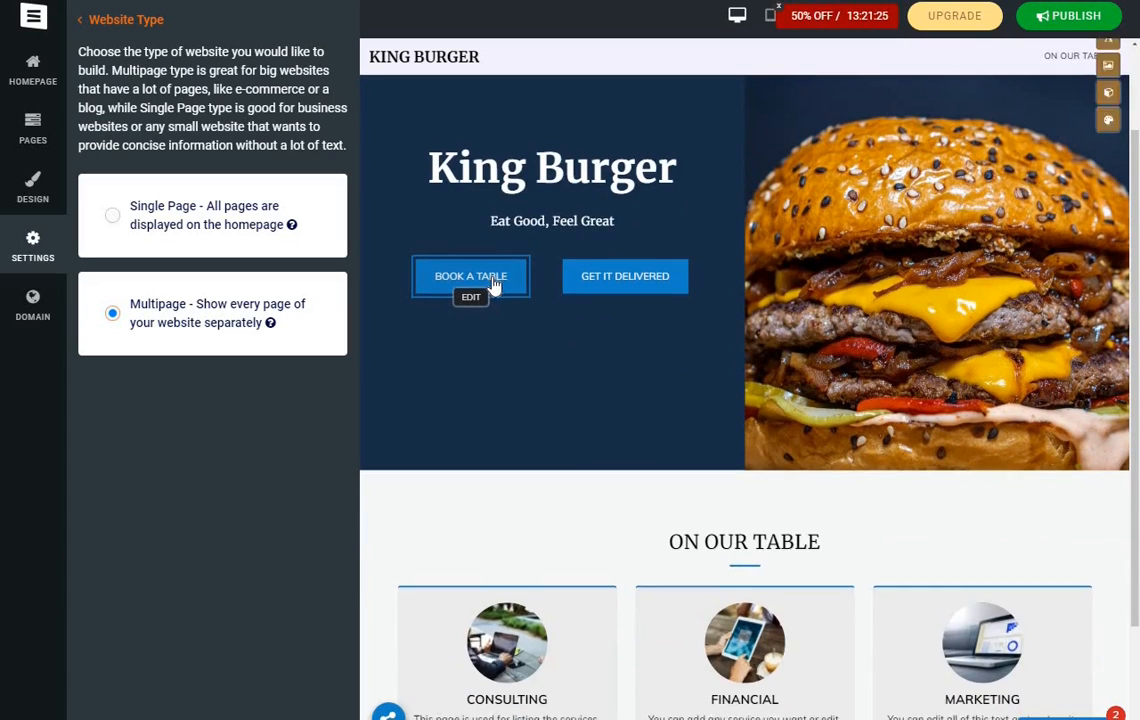
pyautogui.scroll(-2, 490, 290)
pyautogui.scroll(1, 580, 225)
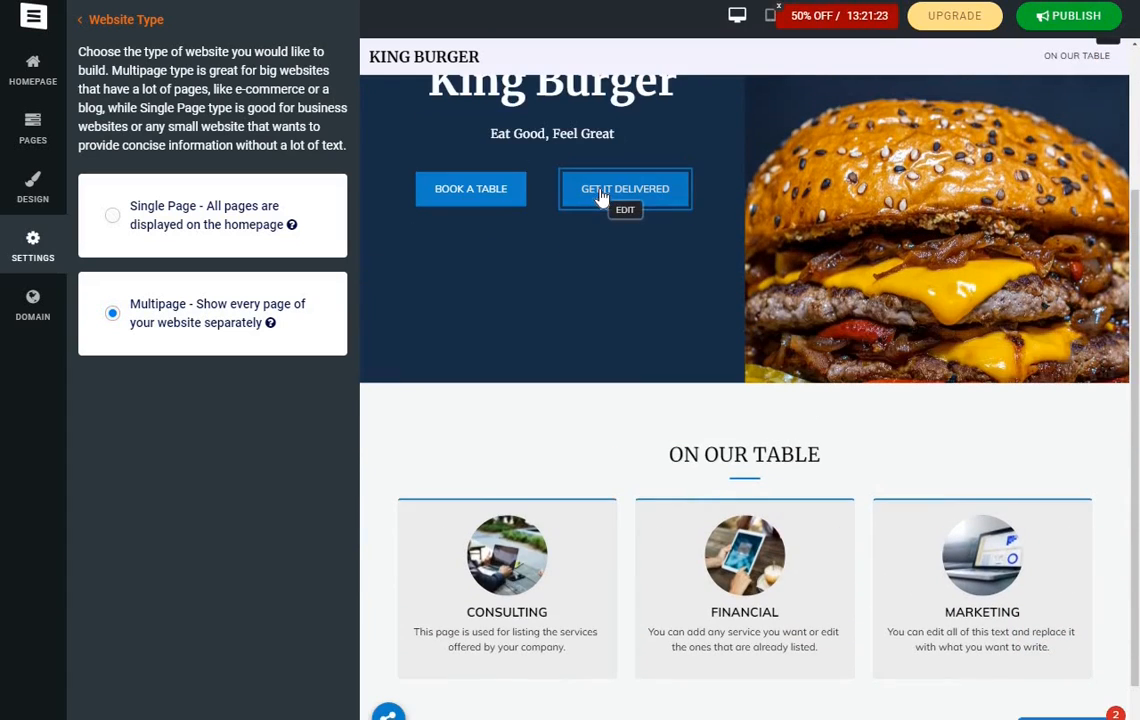
pyautogui.scroll(-1, 606, 197)
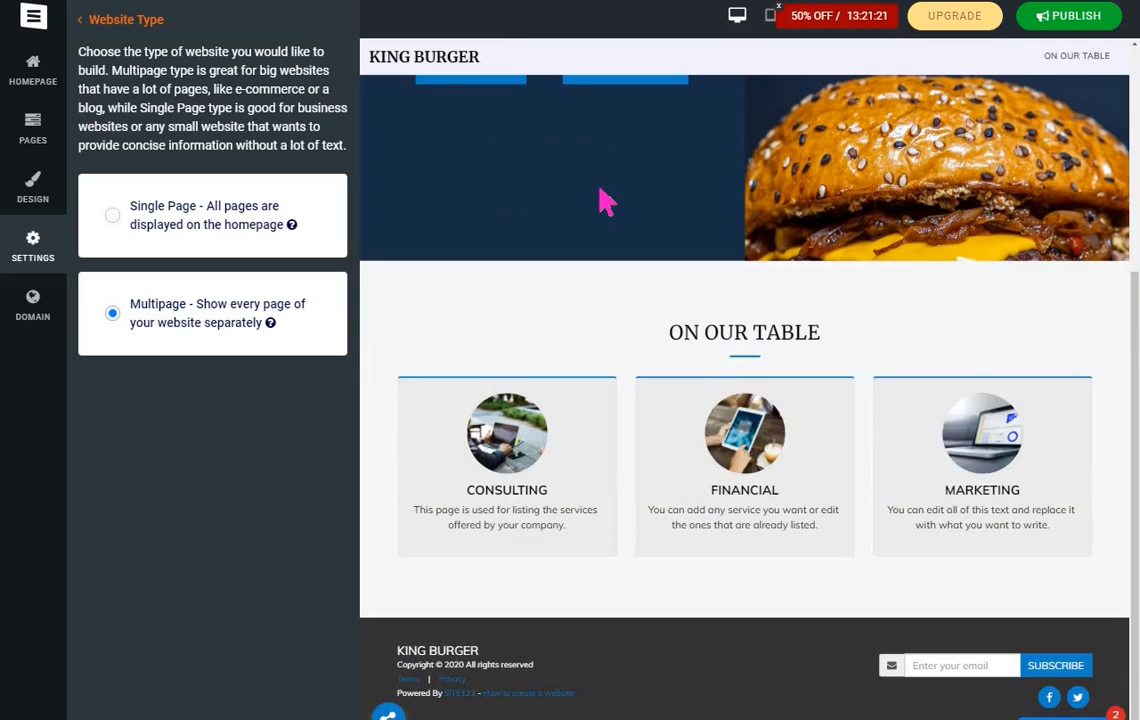
pyautogui.scroll(2, 606, 197)
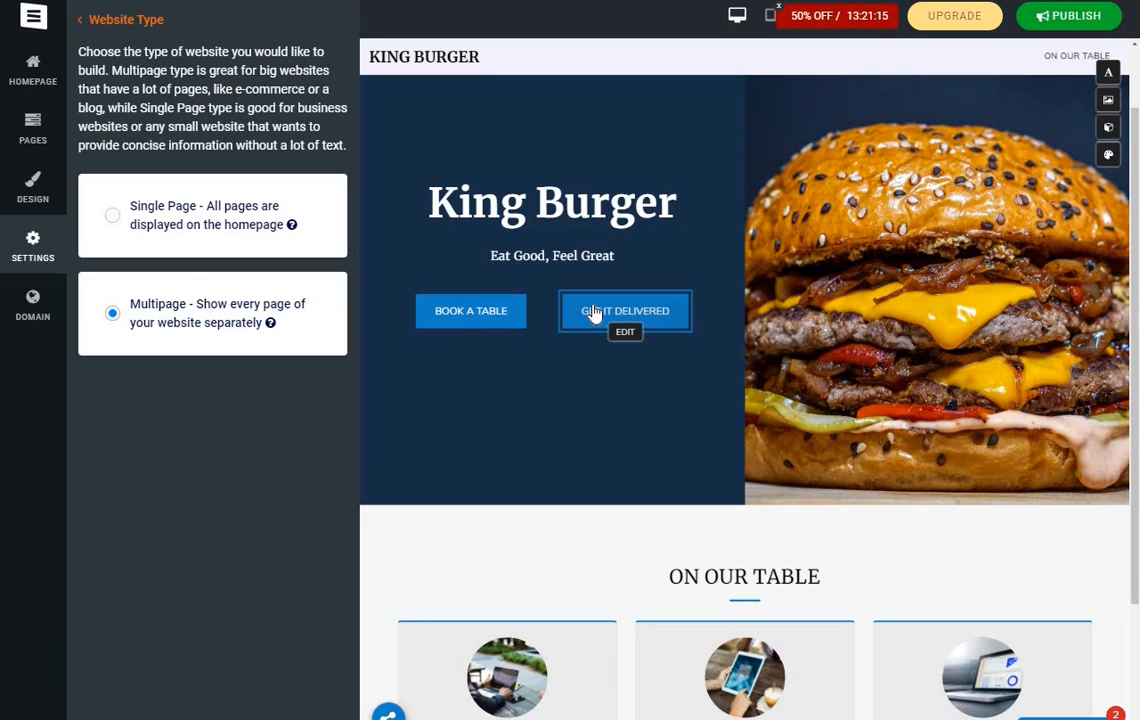
pyautogui.click(113, 217)
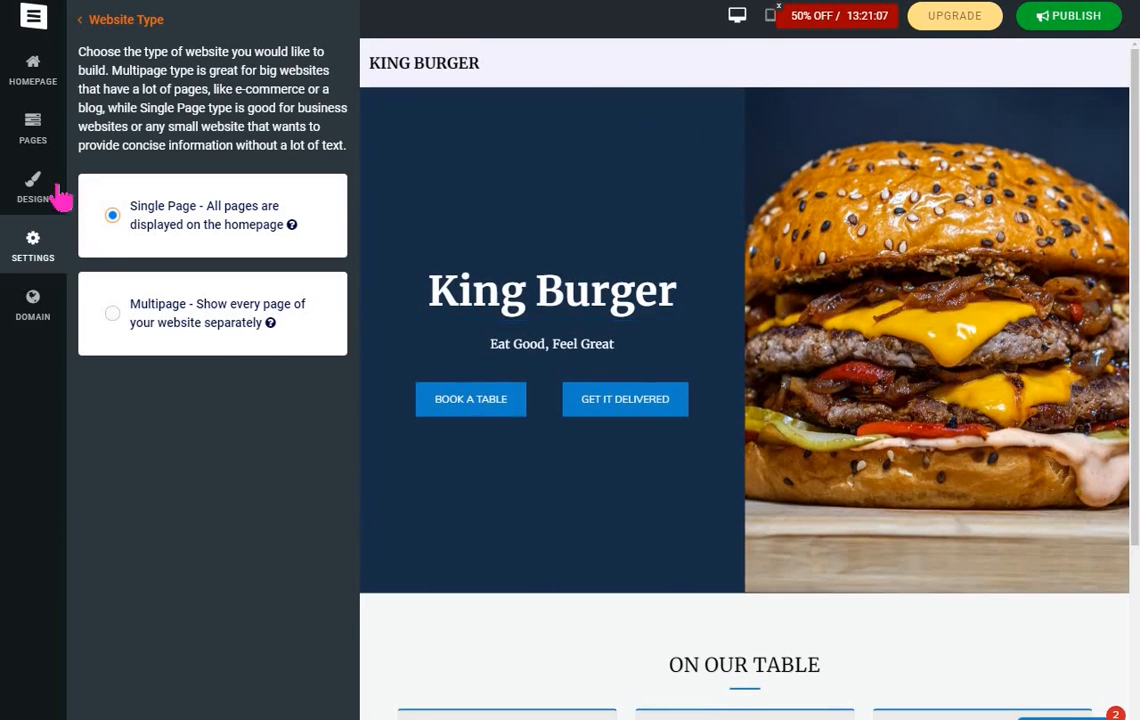
# Open the Country Locale settings and check the choices offered for the website's time zone.
pyautogui.click(90, 20)
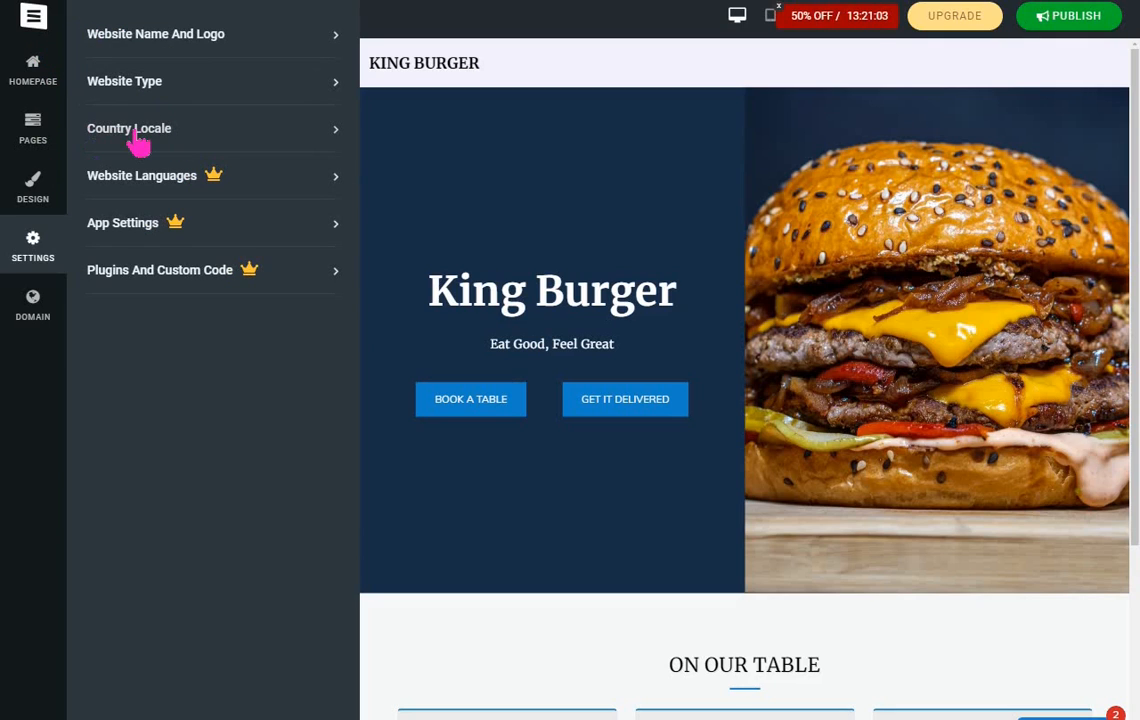
pyautogui.click(338, 145)
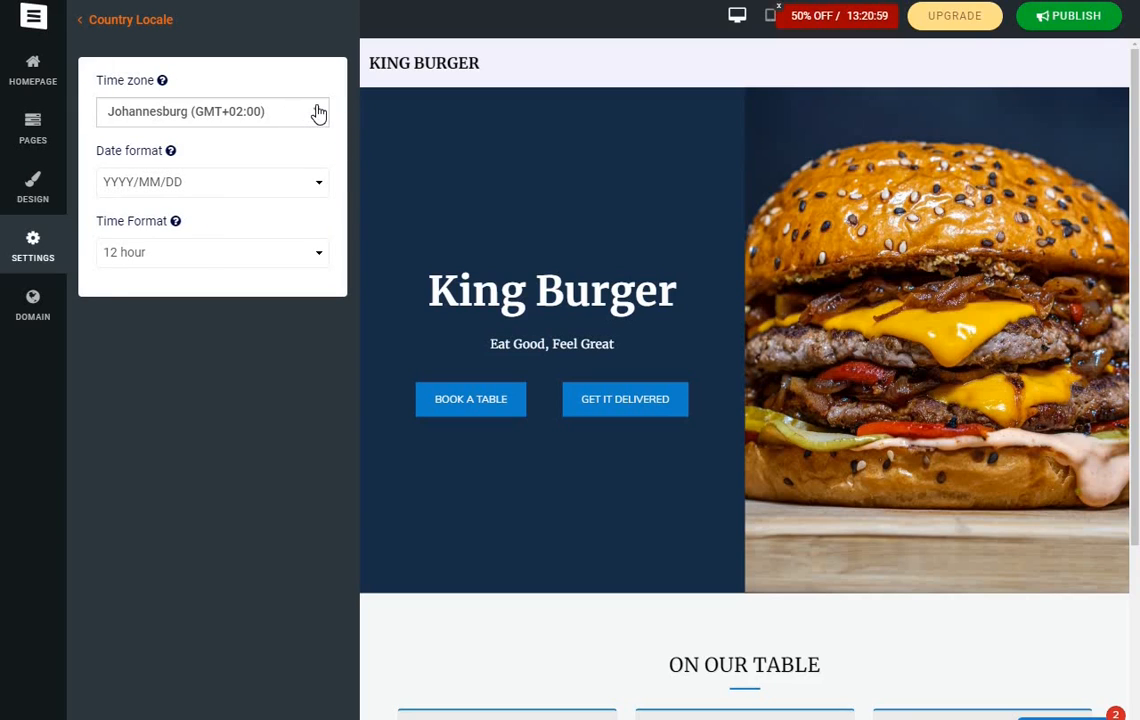
pyautogui.click(318, 113)
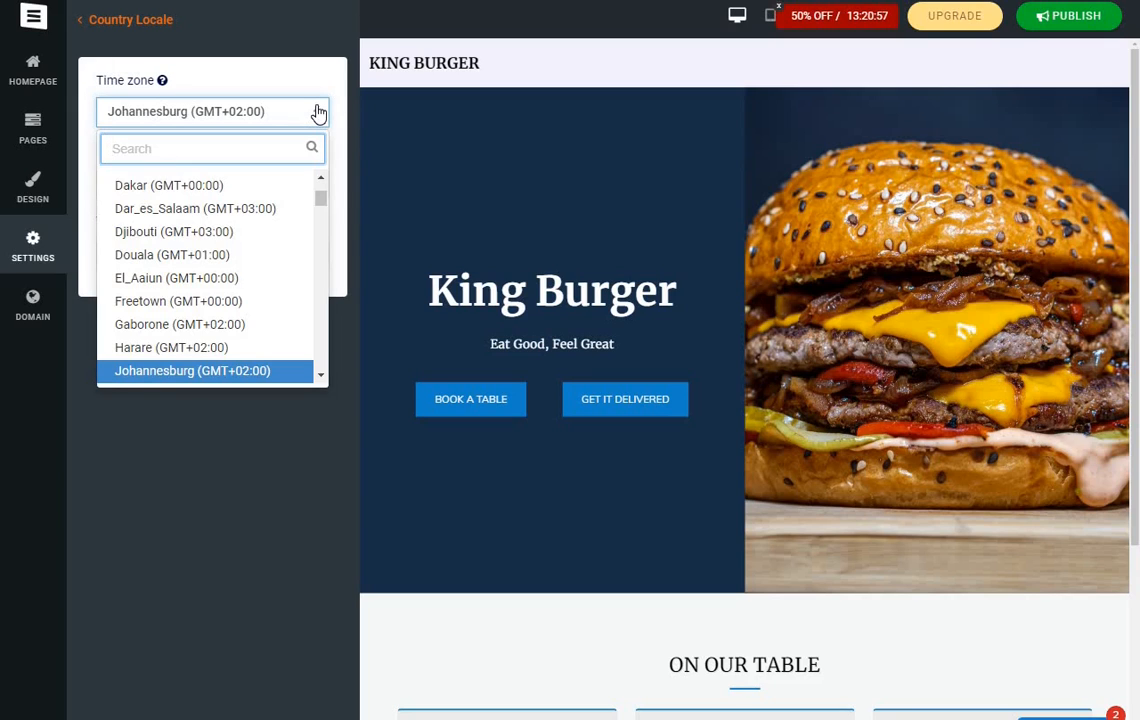
pyautogui.click(318, 113)
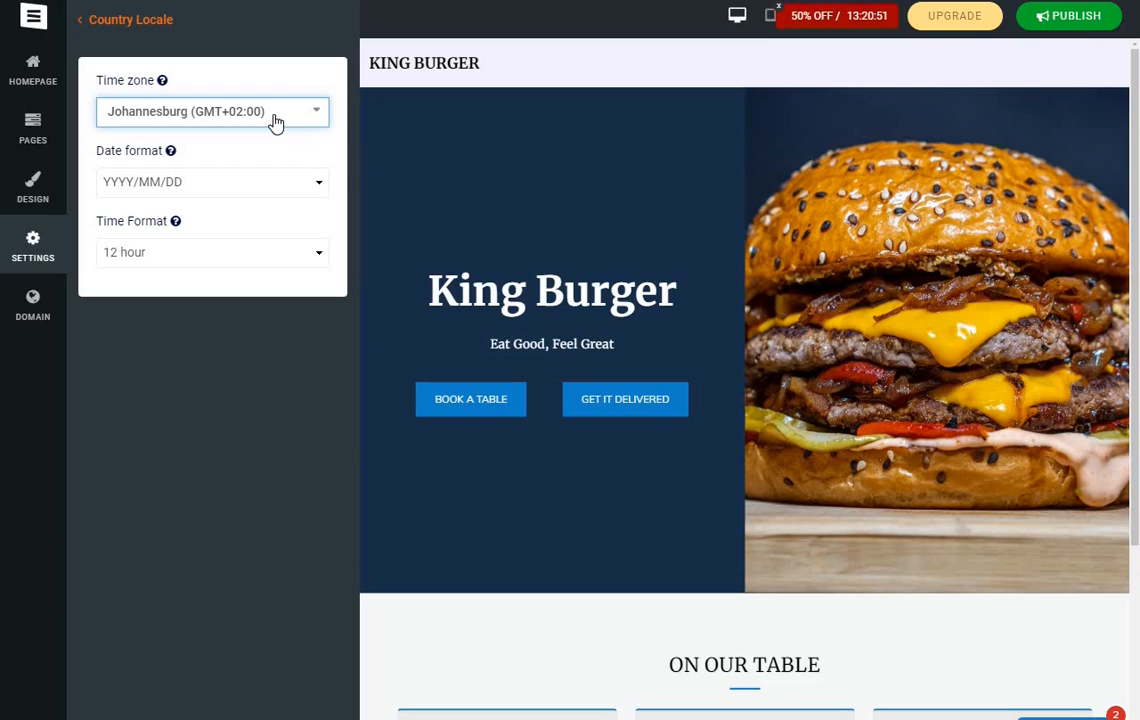
pyautogui.click(320, 114)
pyautogui.scroll(1, 249, 257)
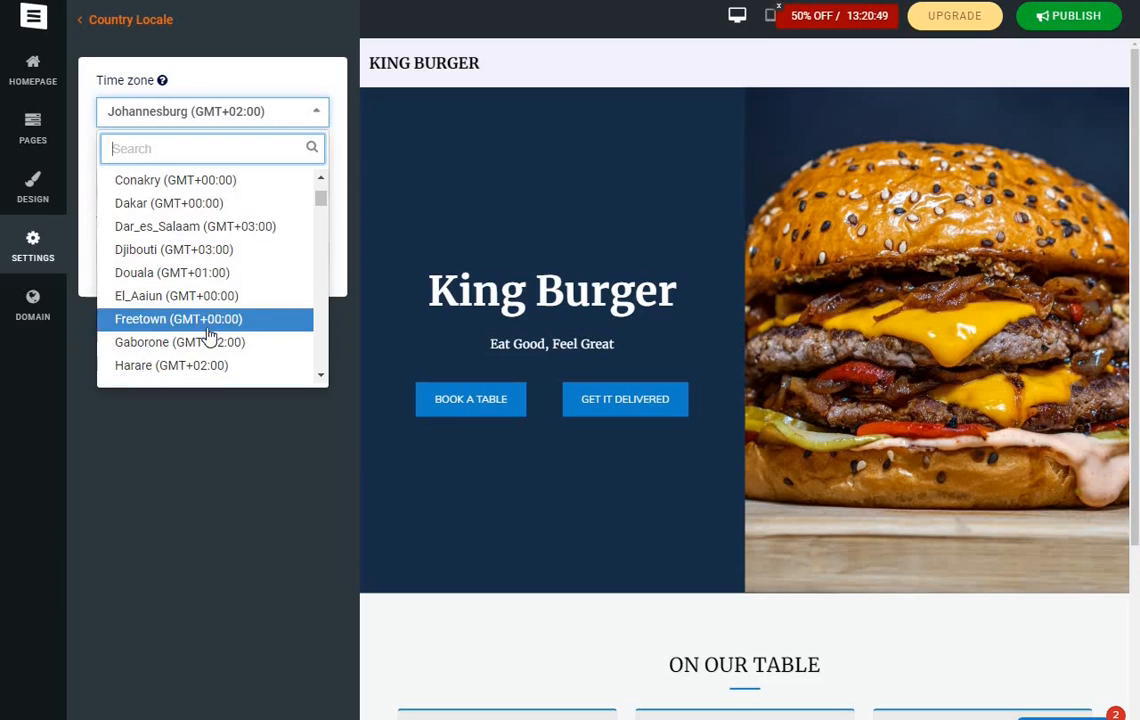
pyautogui.click(319, 115)
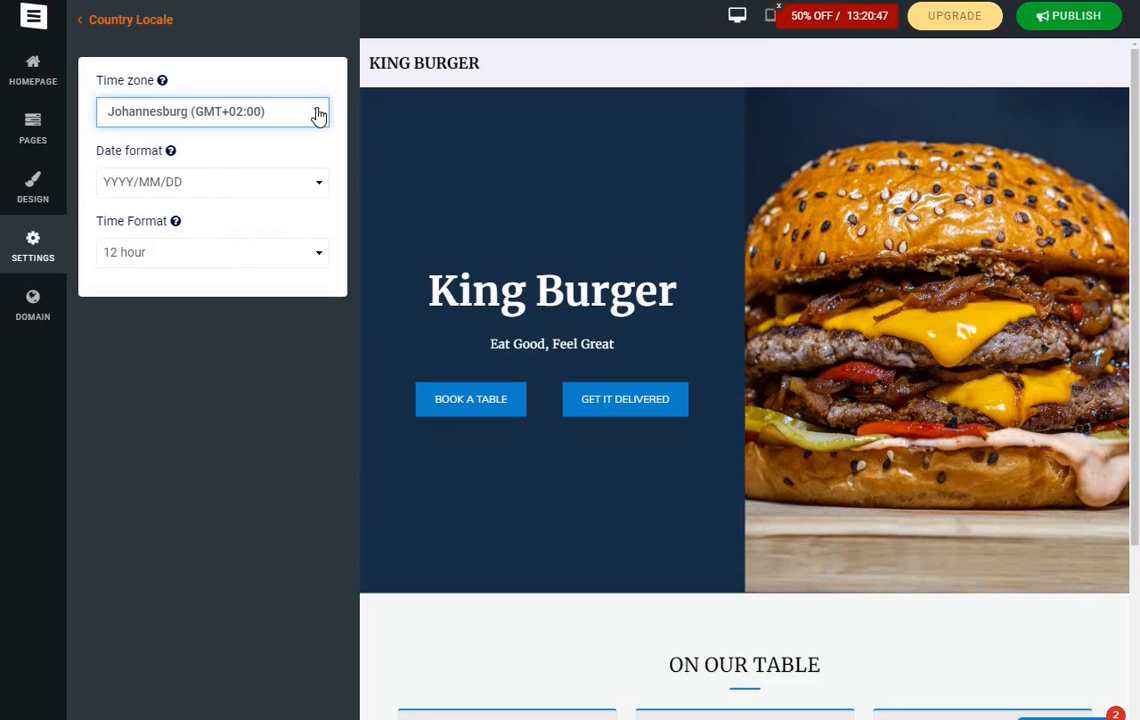
# Look through the full time zone list across the African, American and Asian cities, without changing the selection.
pyautogui.click(318, 117)
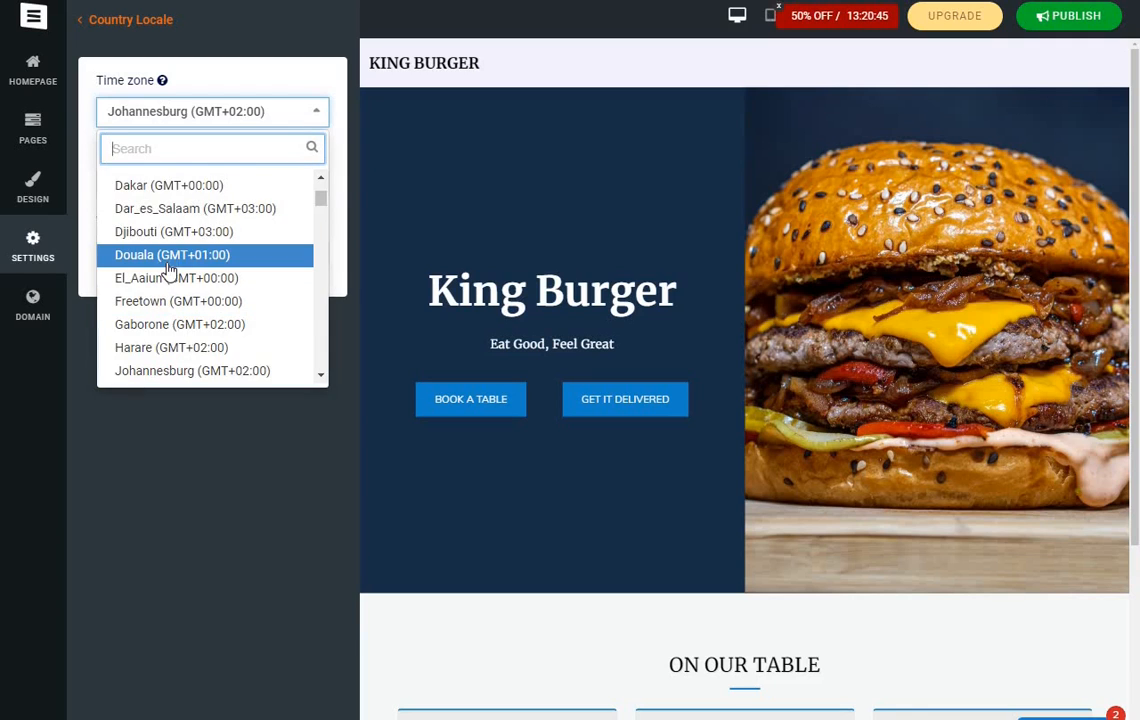
pyautogui.scroll(-5, 168, 262)
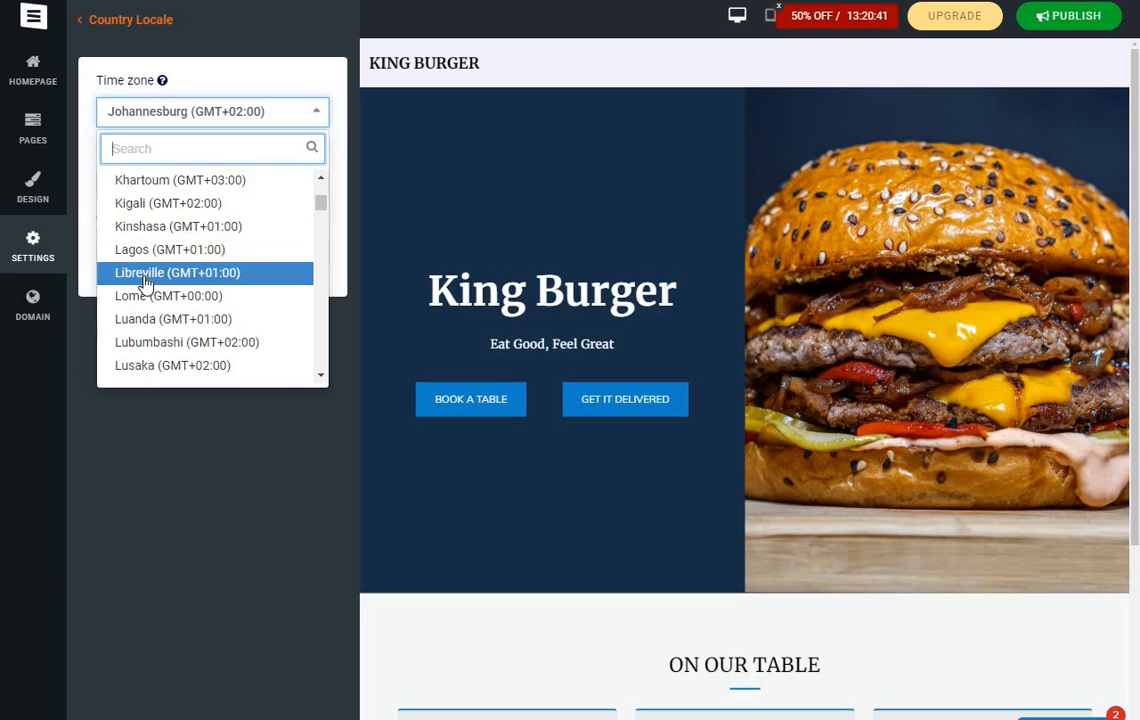
pyautogui.scroll(-5, 145, 288)
pyautogui.scroll(-15, 196, 268)
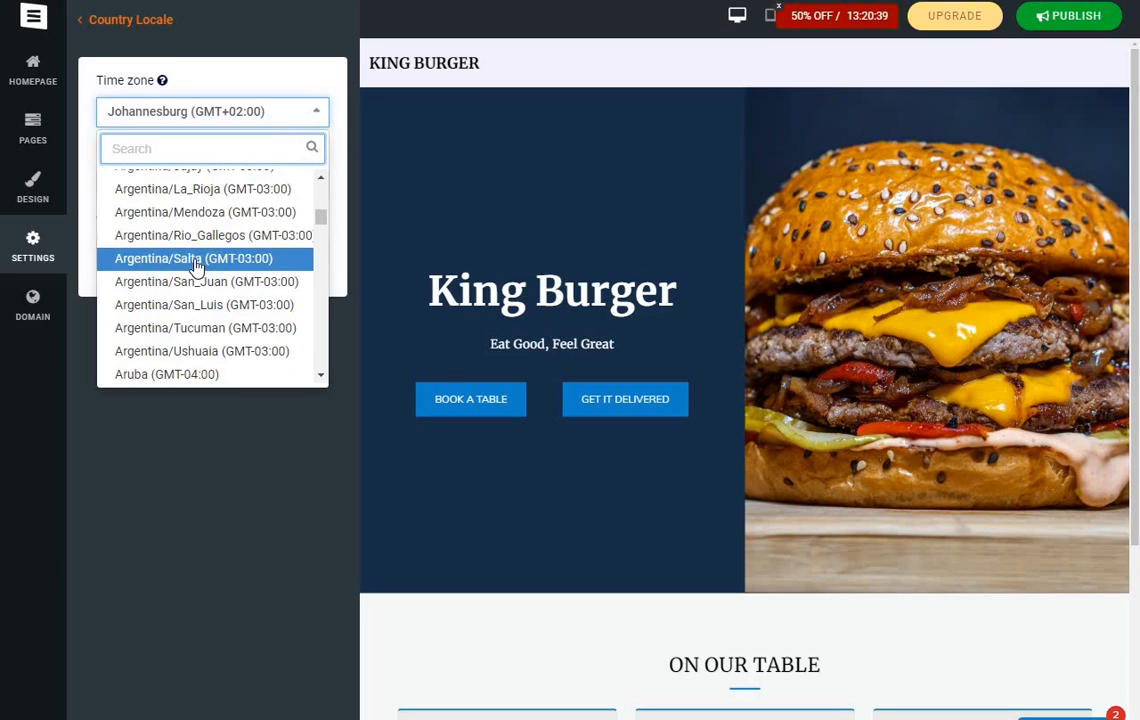
pyautogui.scroll(-5, 196, 267)
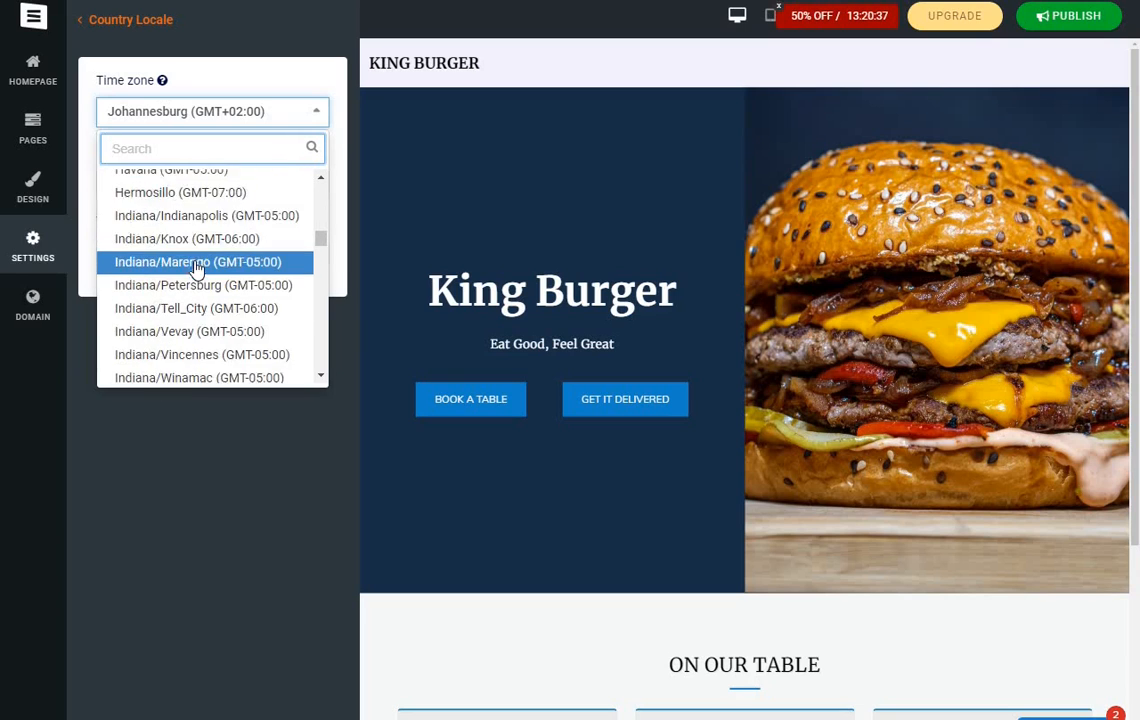
pyautogui.scroll(1, 188, 247)
pyautogui.scroll(-8, 190, 250)
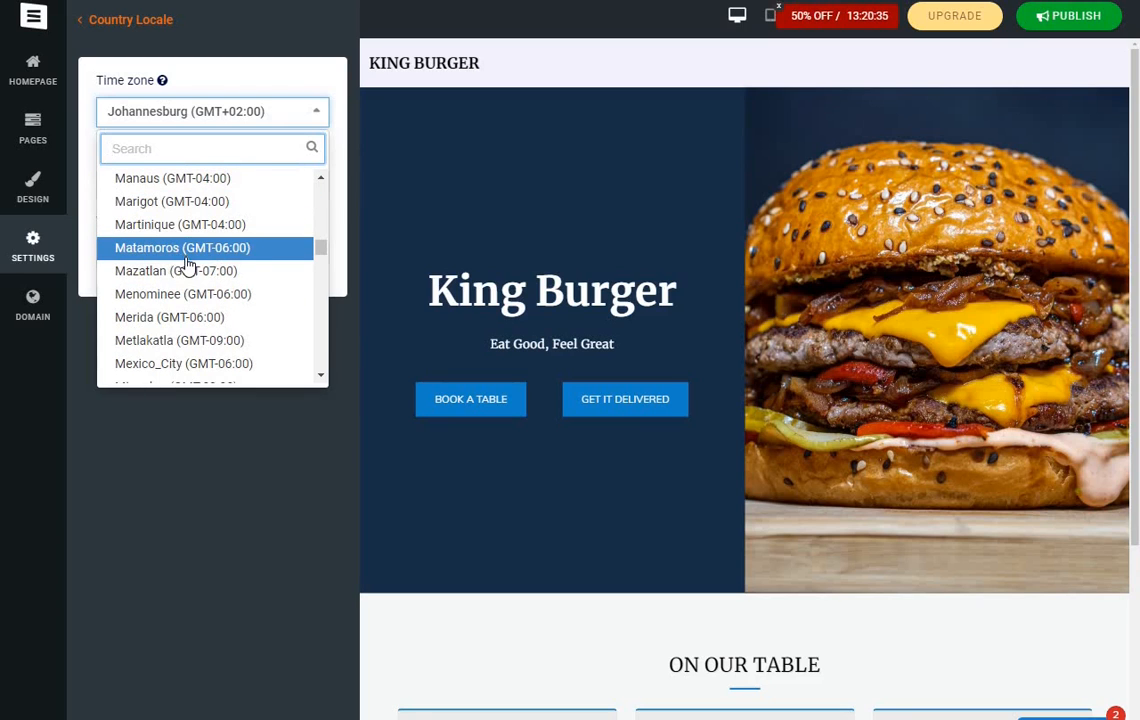
pyautogui.scroll(-4, 212, 298)
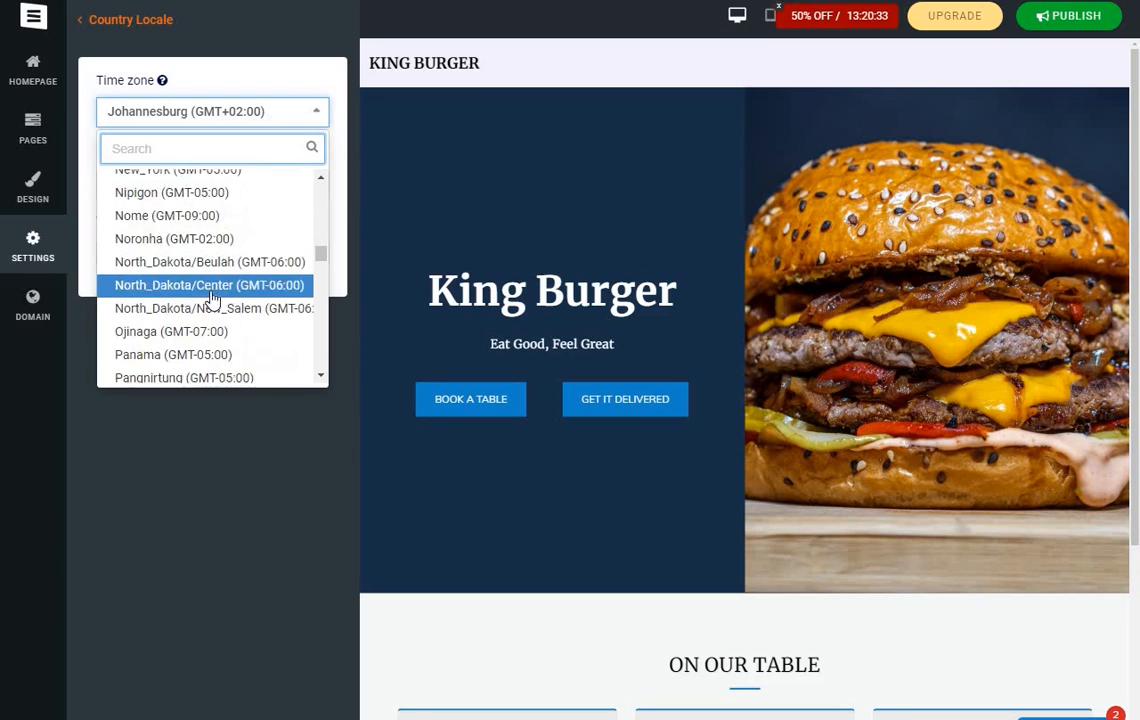
pyautogui.scroll(-3, 212, 298)
pyautogui.scroll(-7, 180, 258)
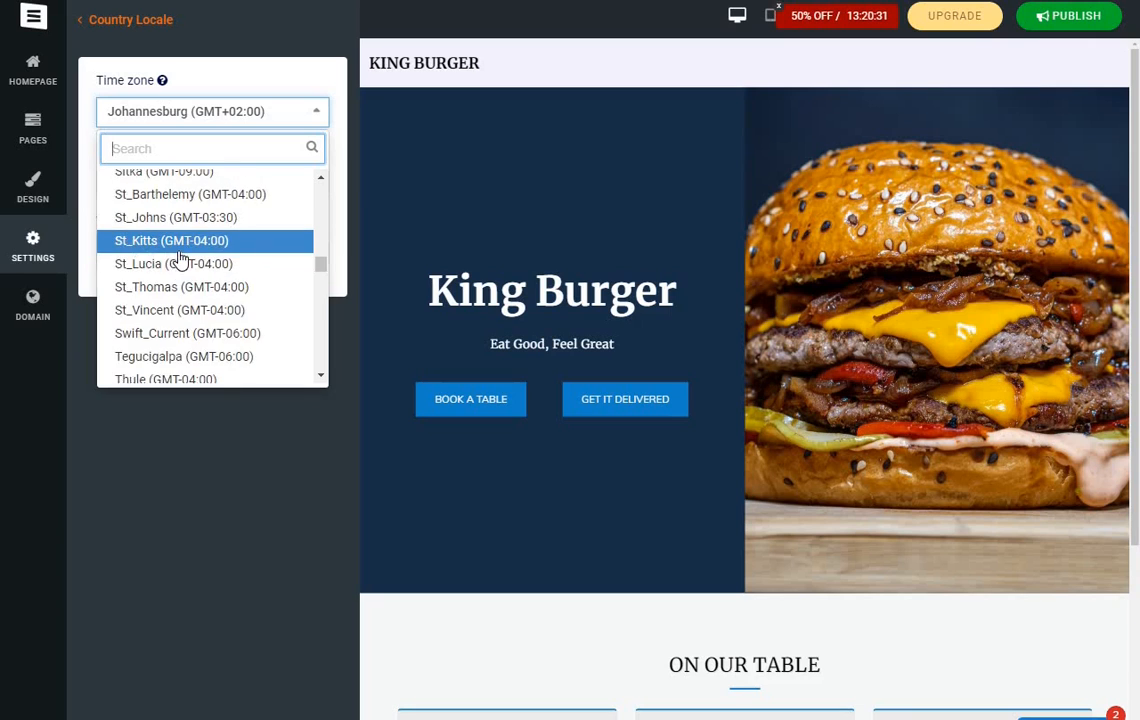
pyautogui.scroll(-18, 180, 258)
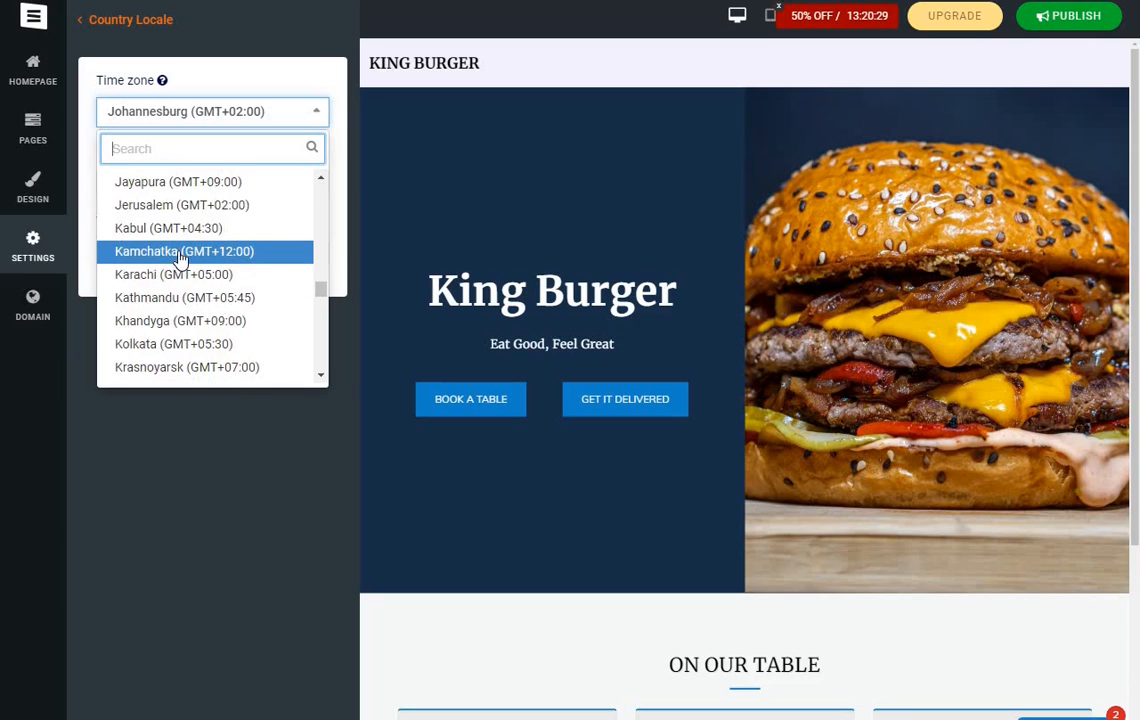
pyautogui.scroll(-20, 180, 258)
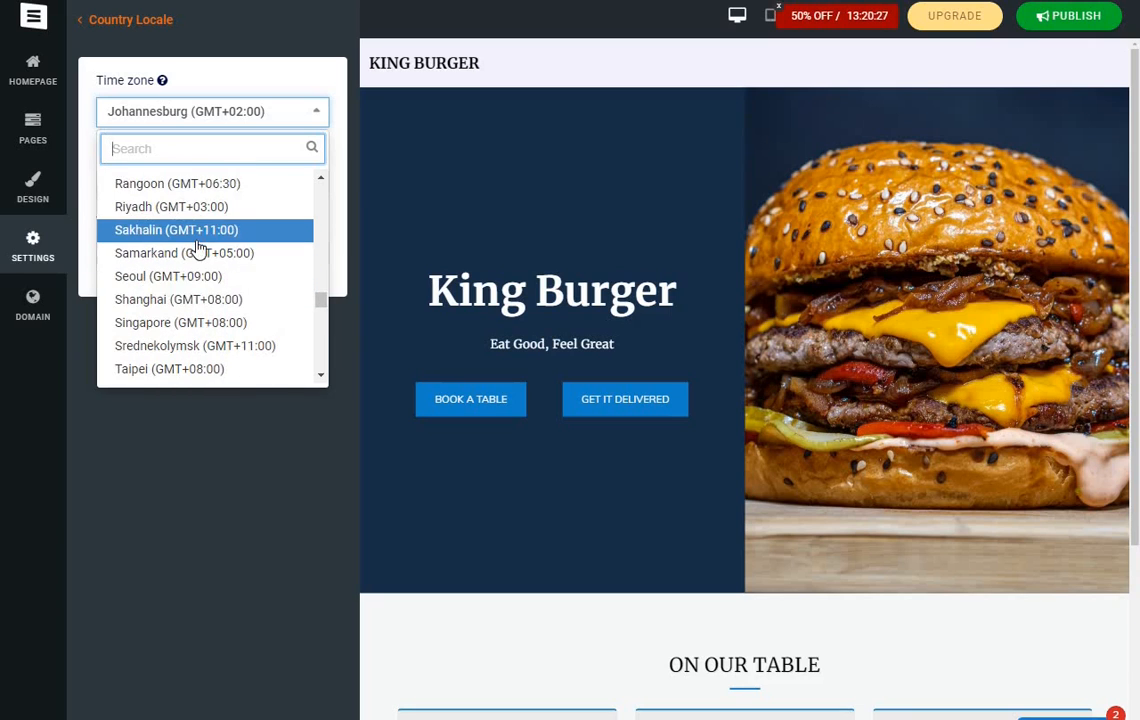
pyautogui.click(285, 108)
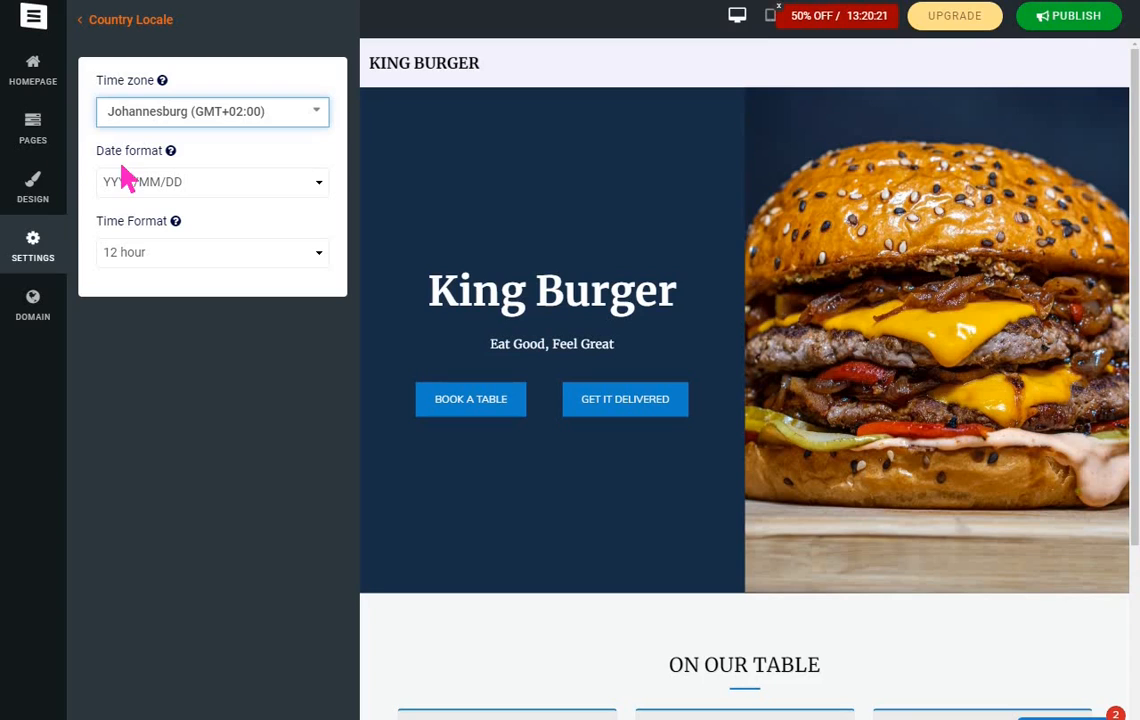
# Open the Website Languages settings and try to add or edit the site's languages.
pyautogui.click(86, 24)
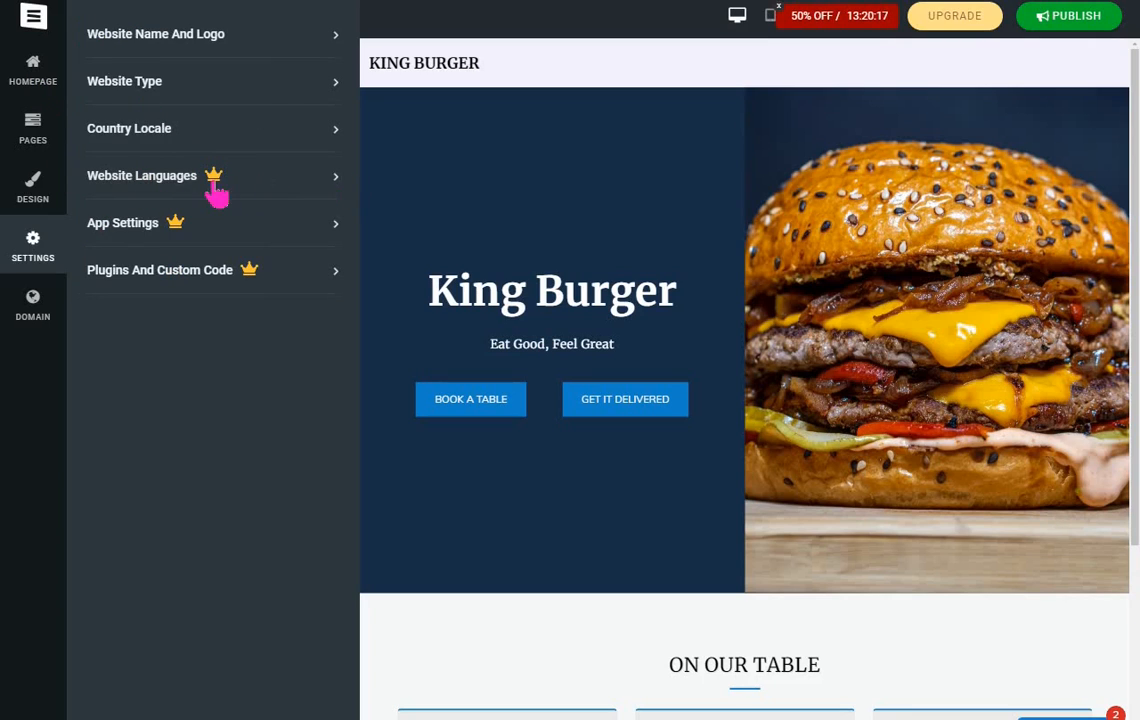
pyautogui.moveTo(218, 188)
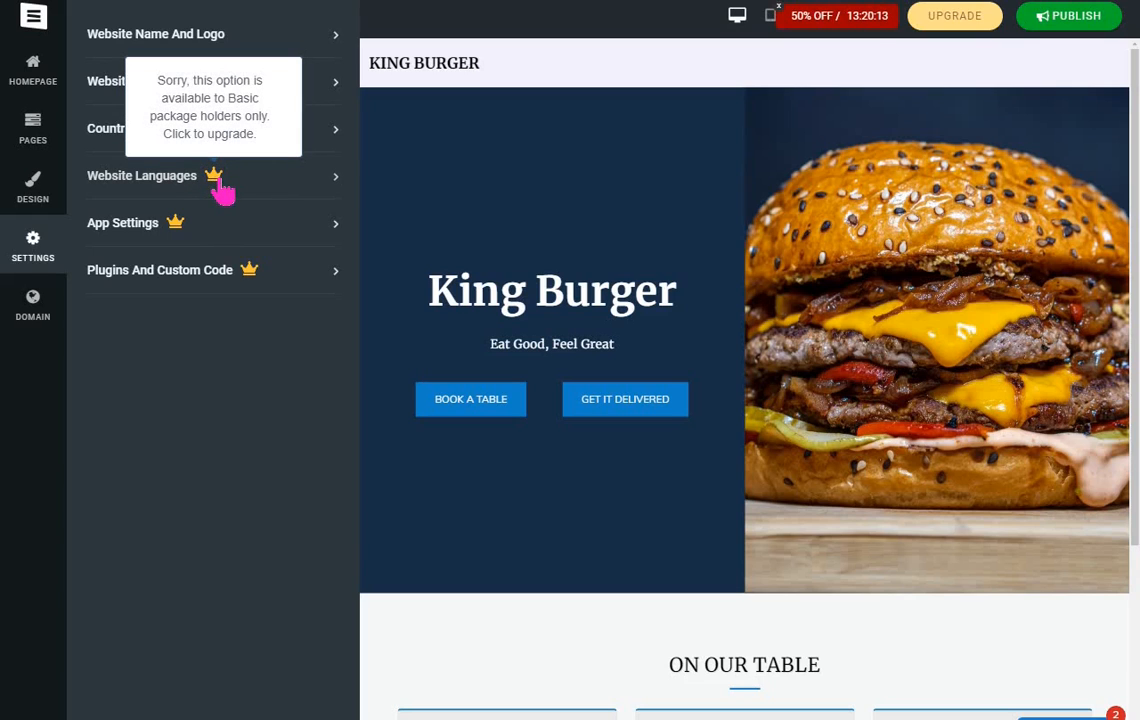
pyautogui.click(338, 184)
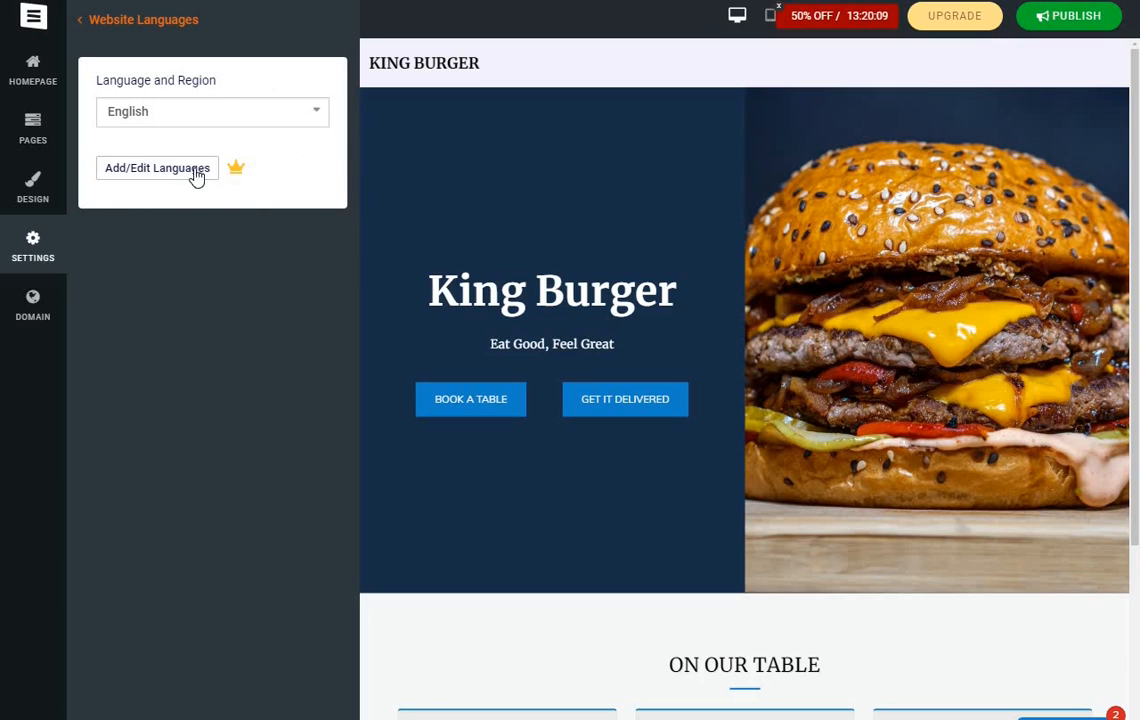
pyautogui.click(152, 182)
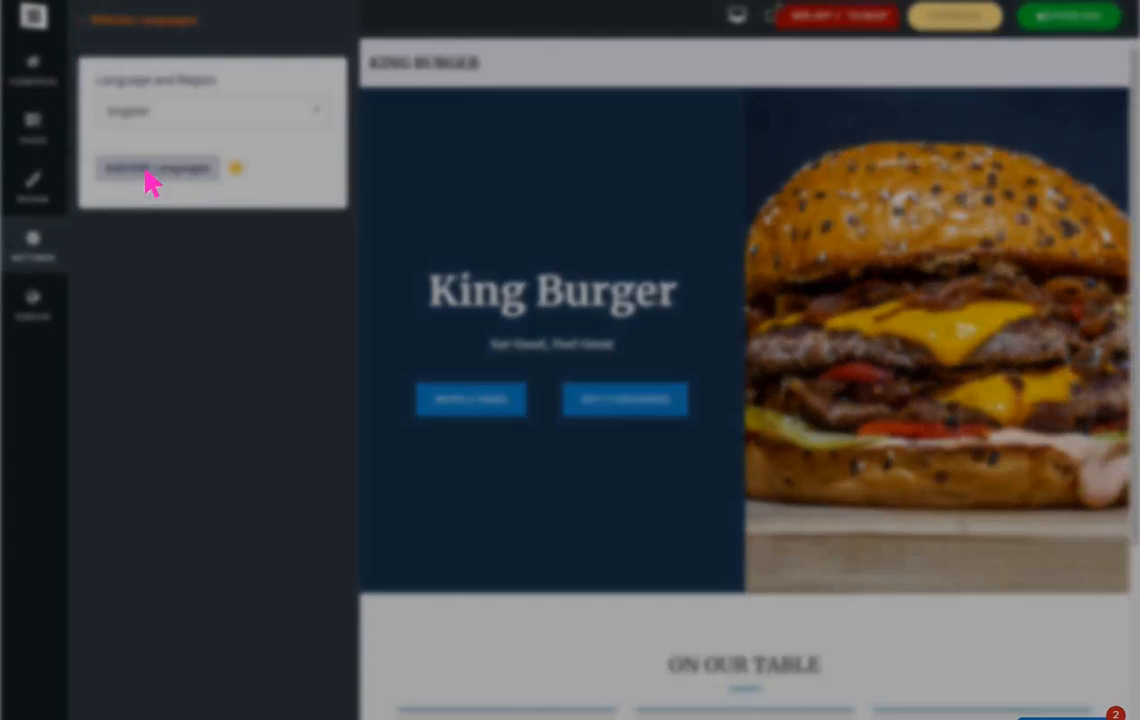
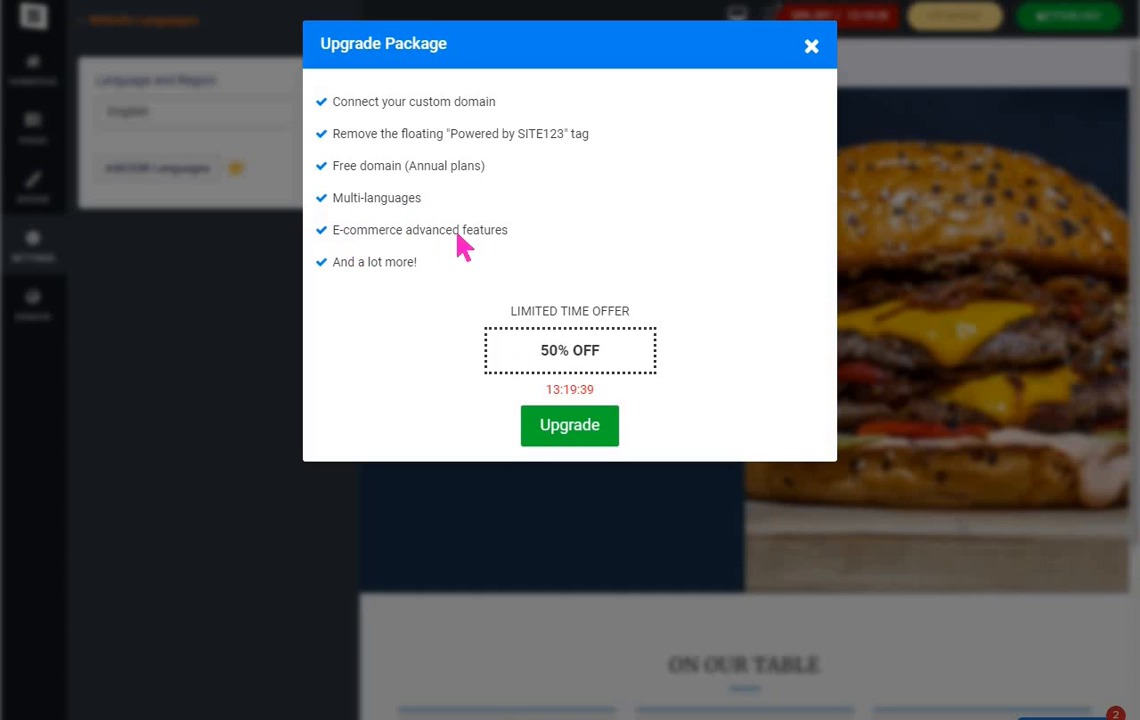
# Review the features listed in the Upgrade Package offer, including the e-commerce advanced features, and close it without upgrading.
pyautogui.moveTo(517, 242); pyautogui.dragTo(333, 247)
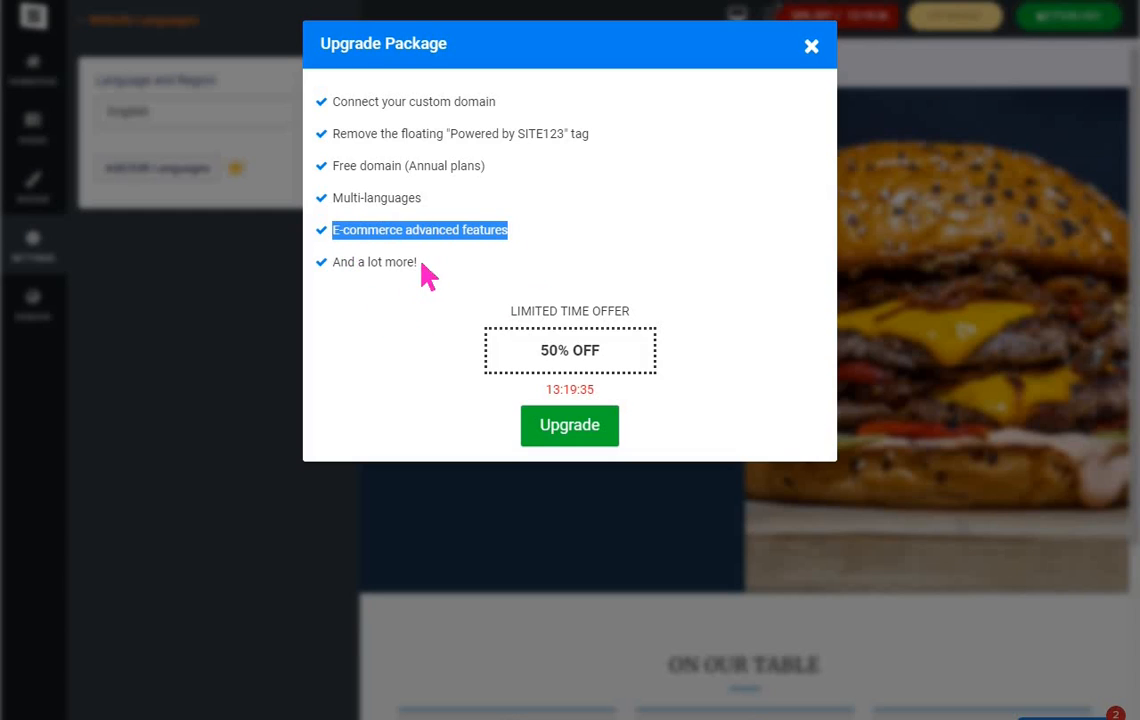
pyautogui.moveTo(420, 265); pyautogui.dragTo(327, 270)
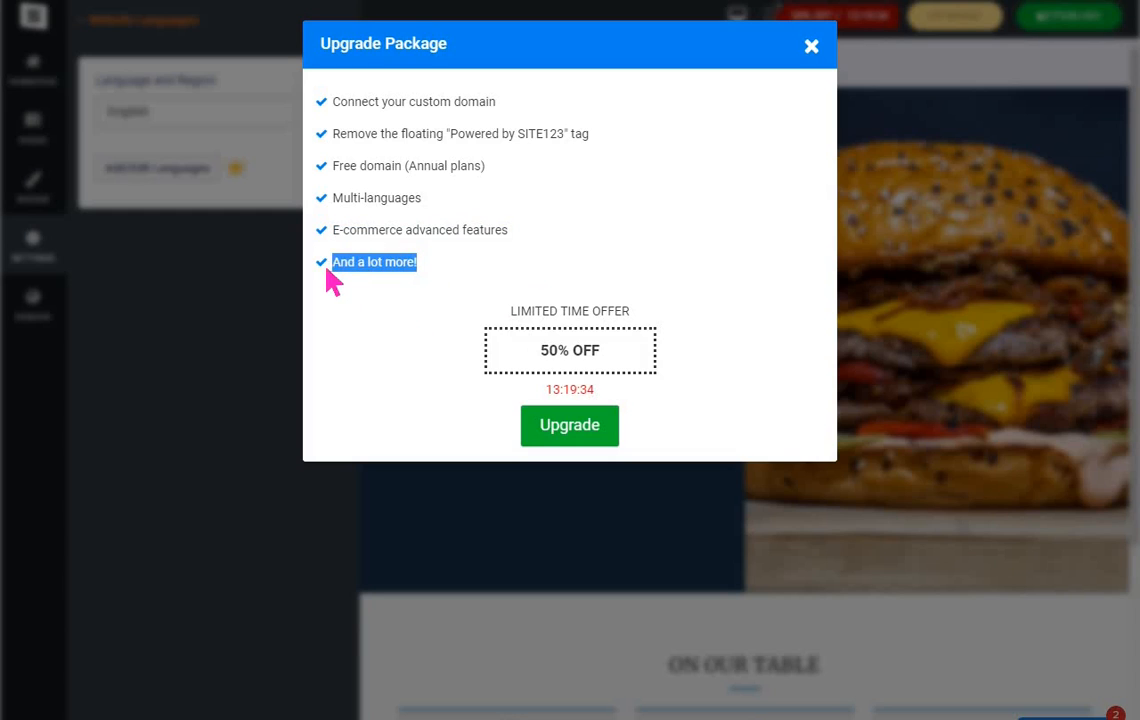
pyautogui.click(440, 270)
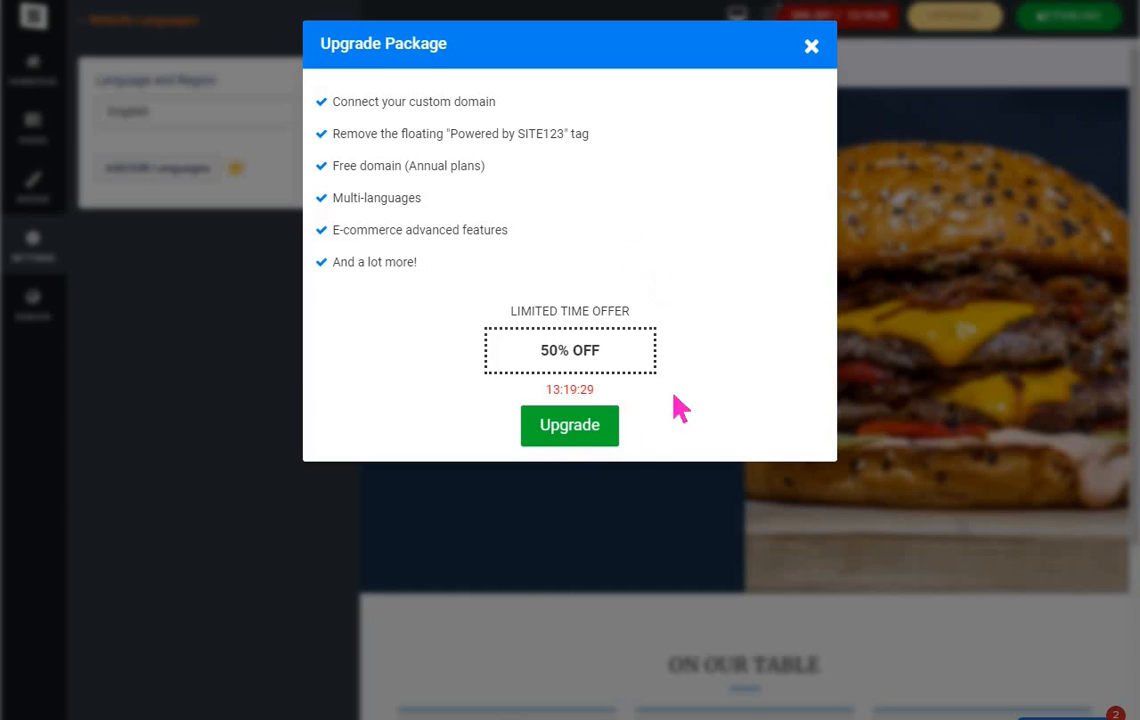
pyautogui.click(811, 50)
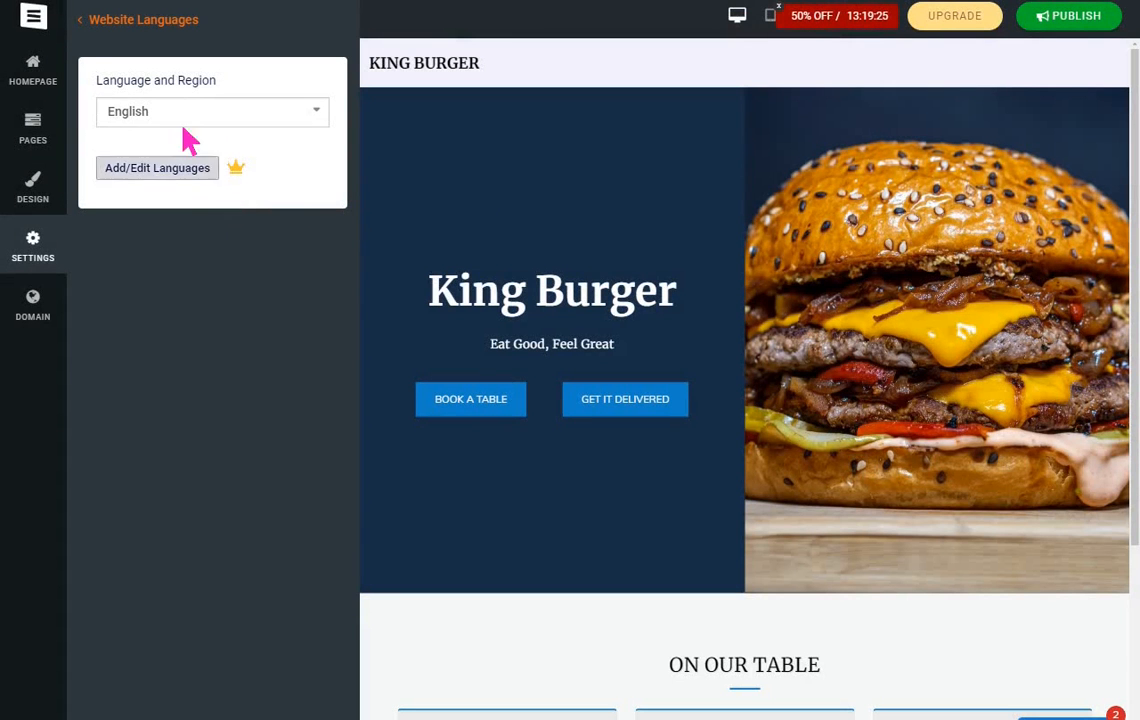
# Open the App Settings, review the notes, opening screen logo and background options, and return to the settings list.
pyautogui.click(79, 22)
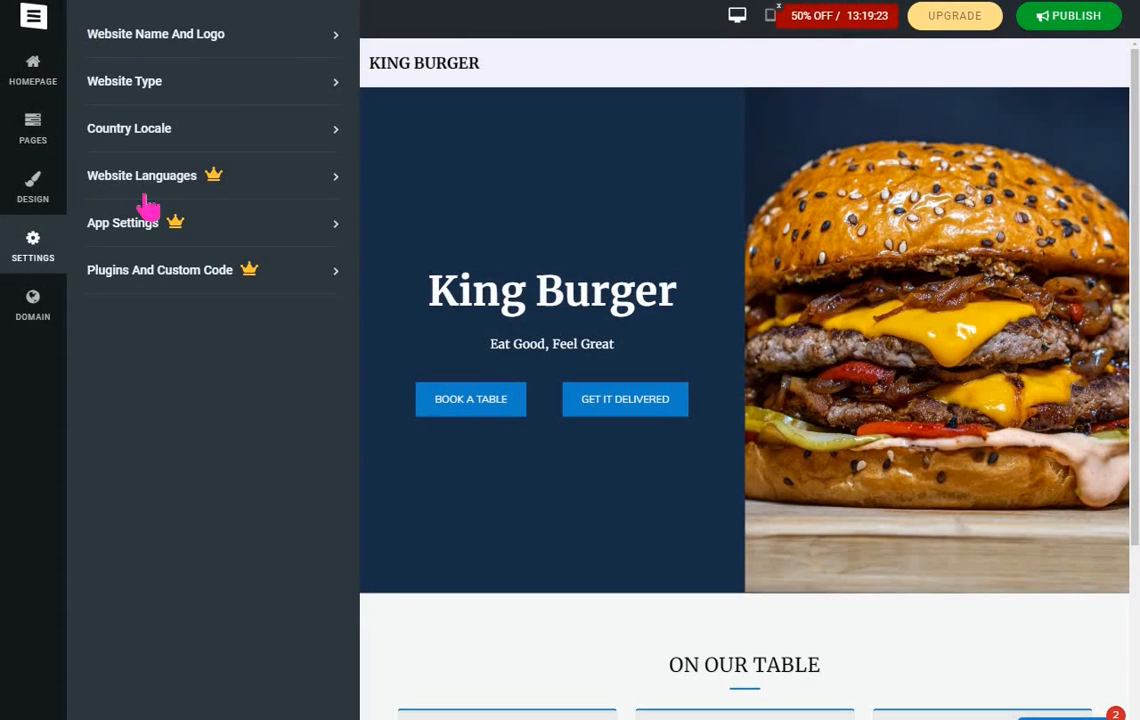
pyautogui.click(334, 225)
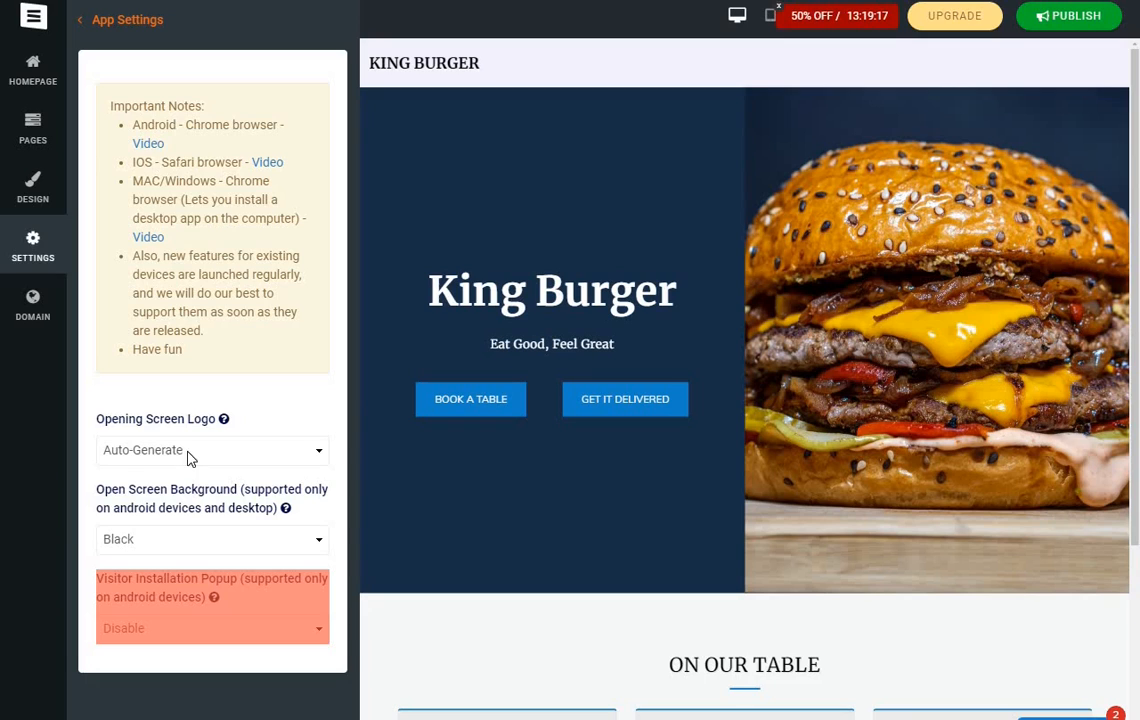
pyautogui.click(76, 19)
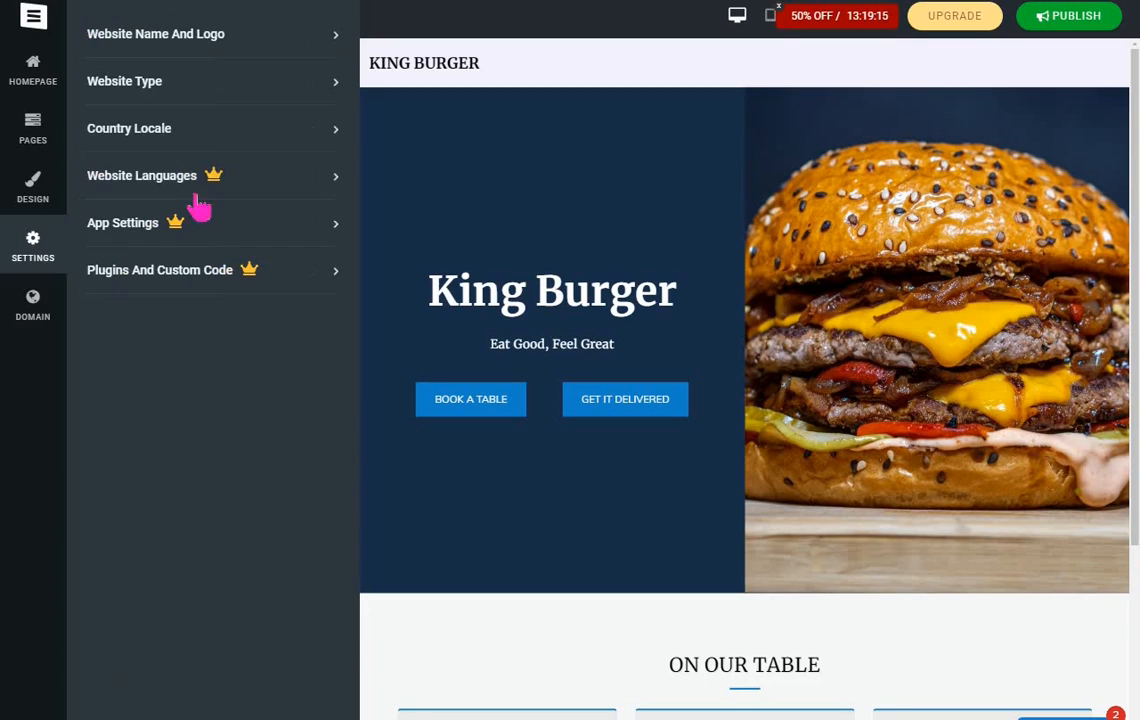
# Open Plugins and Custom Code from the settings and bring up the catalogue for adding a new plugin.
pyautogui.click(336, 274)
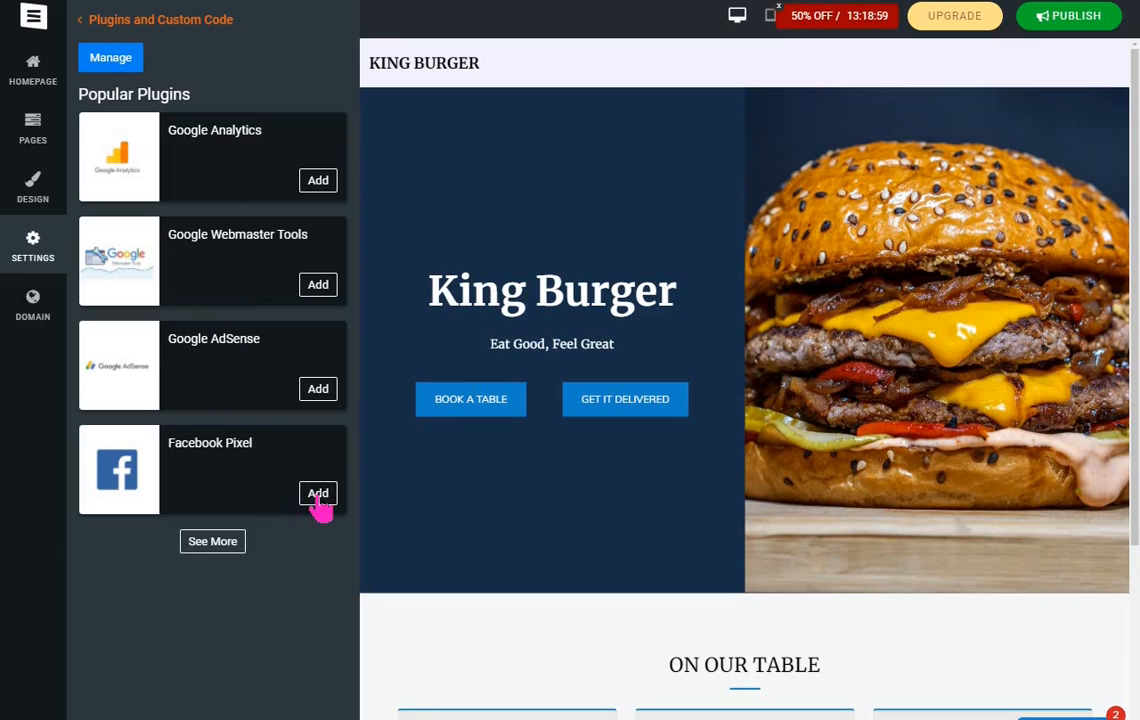
pyautogui.click(316, 184)
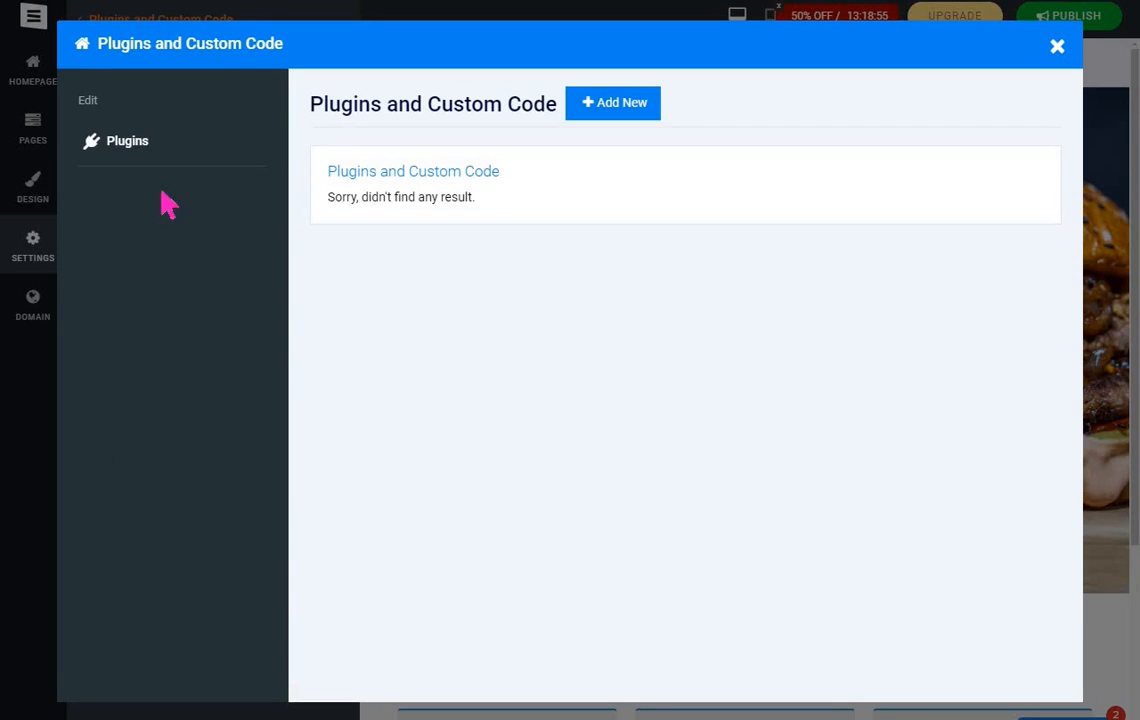
pyautogui.click(617, 112)
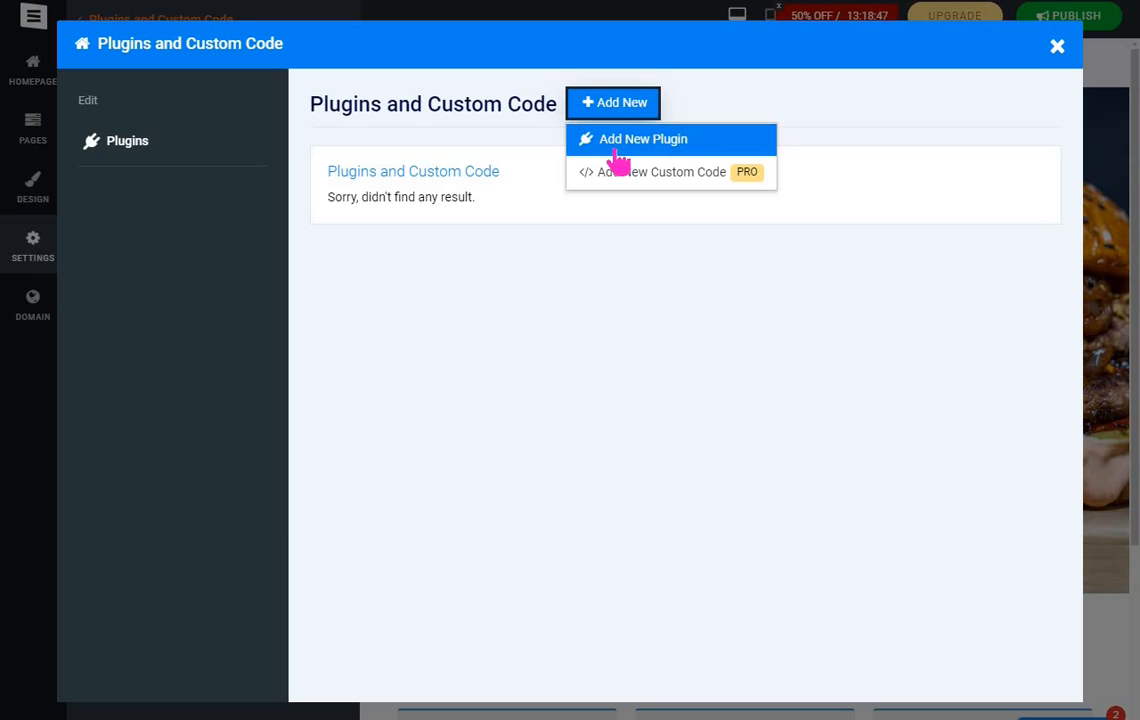
pyautogui.click(669, 142)
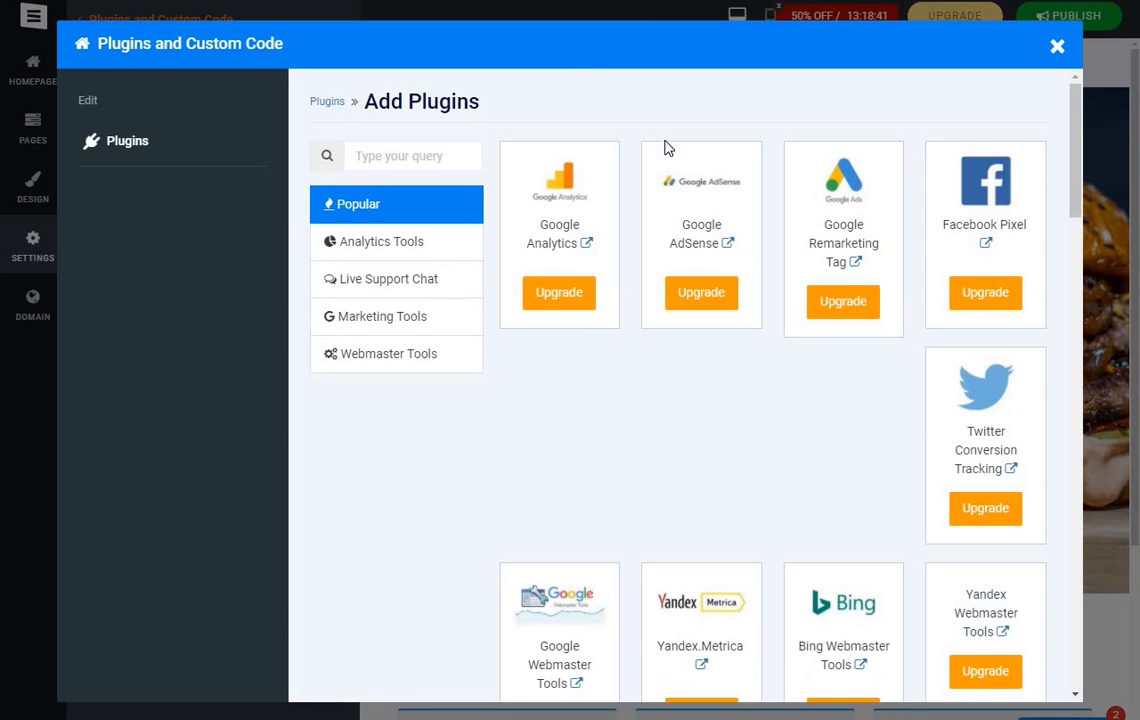
# Browse the whole catalogue of Popular plugins in Add Plugins, from Google Analytics to OptiMonk, and return to its beginning.
pyautogui.scroll(-5, 812, 262)
pyautogui.scroll(-3, 810, 262)
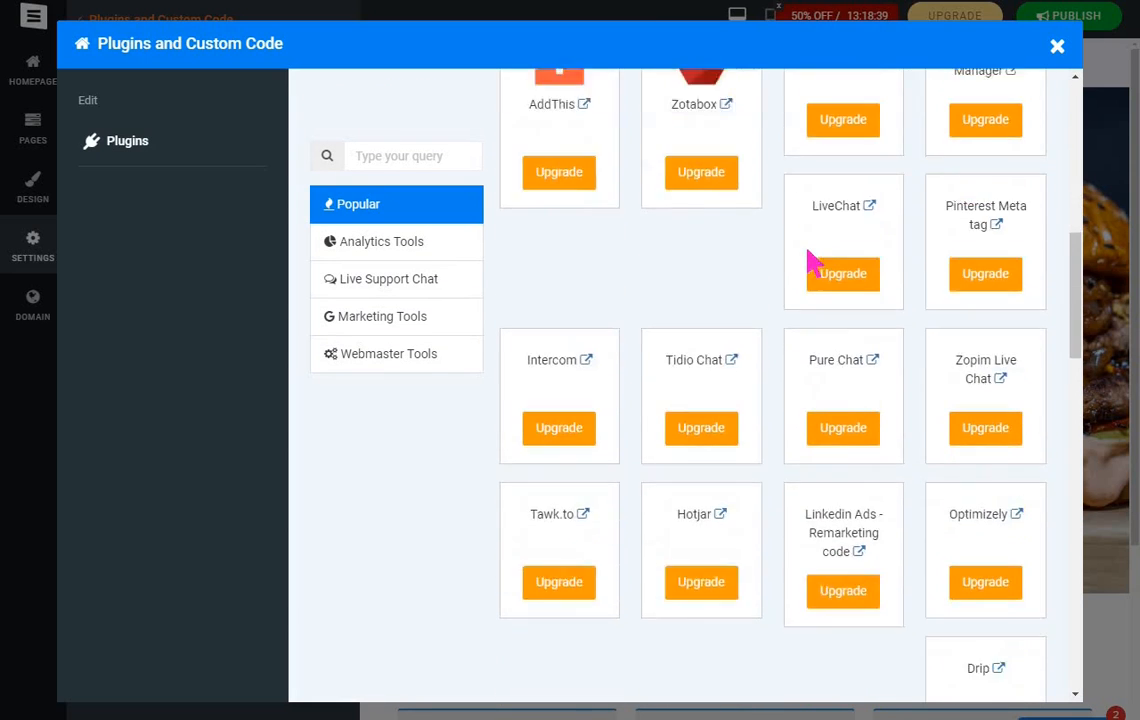
pyautogui.scroll(8, 810, 262)
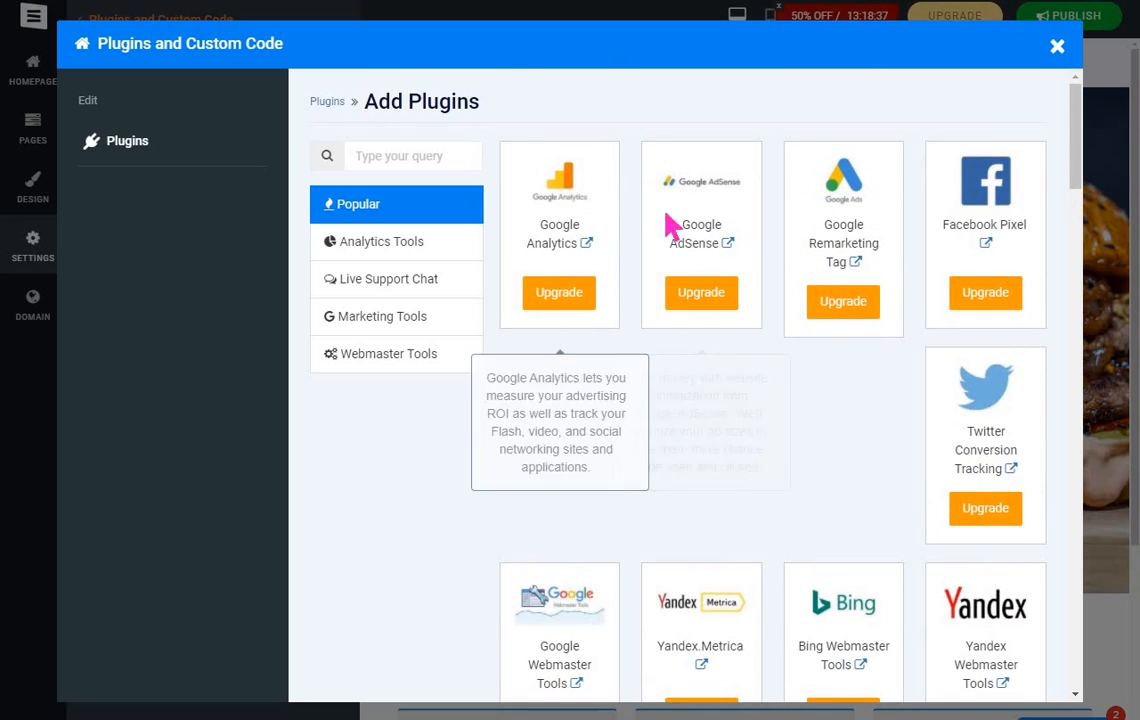
pyautogui.scroll(-3, 993, 224)
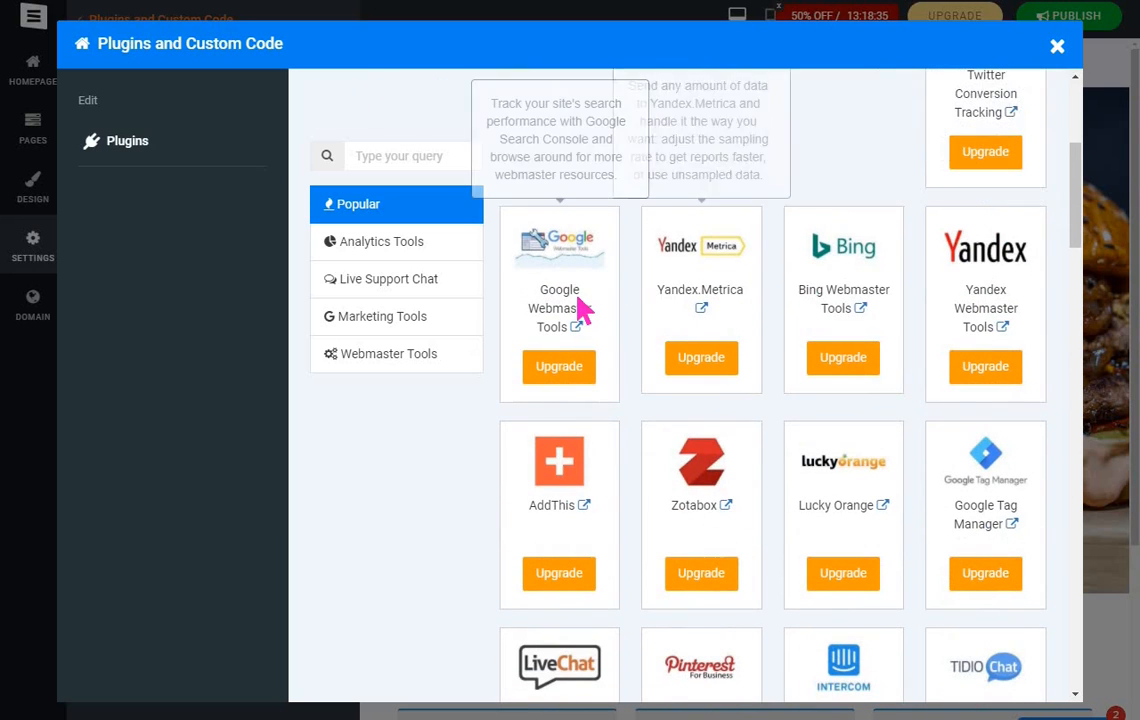
pyautogui.scroll(-2, 994, 277)
pyautogui.scroll(-2, 995, 282)
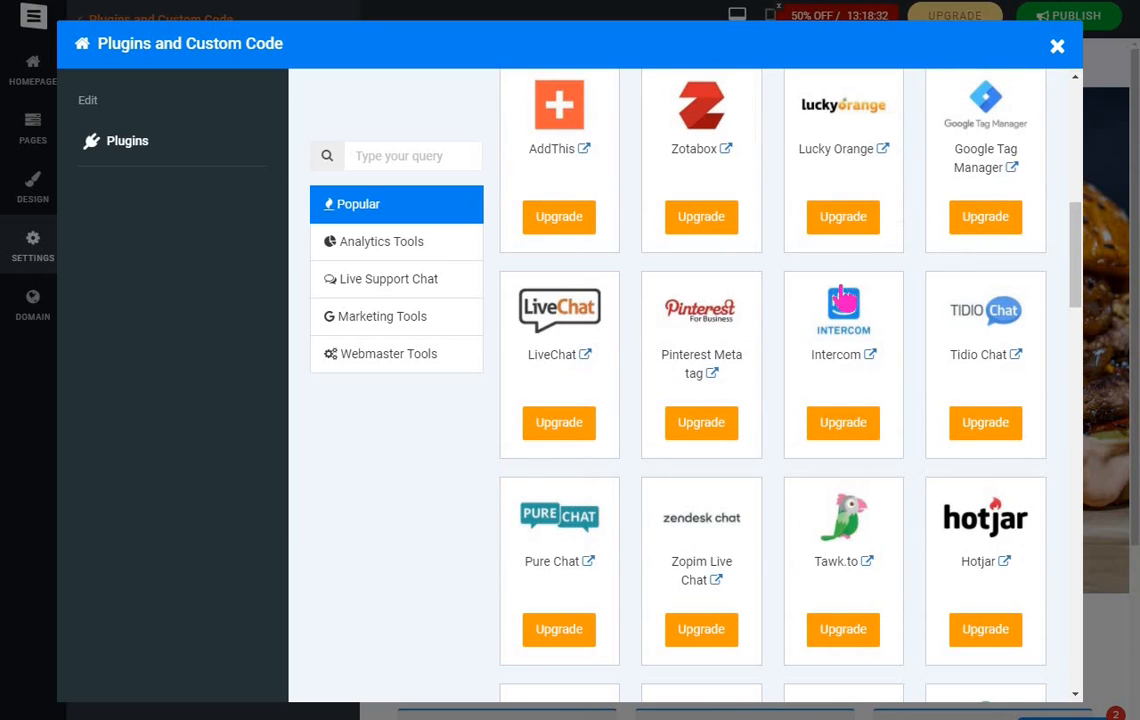
pyautogui.scroll(-3, 843, 298)
pyautogui.scroll(-5, 840, 296)
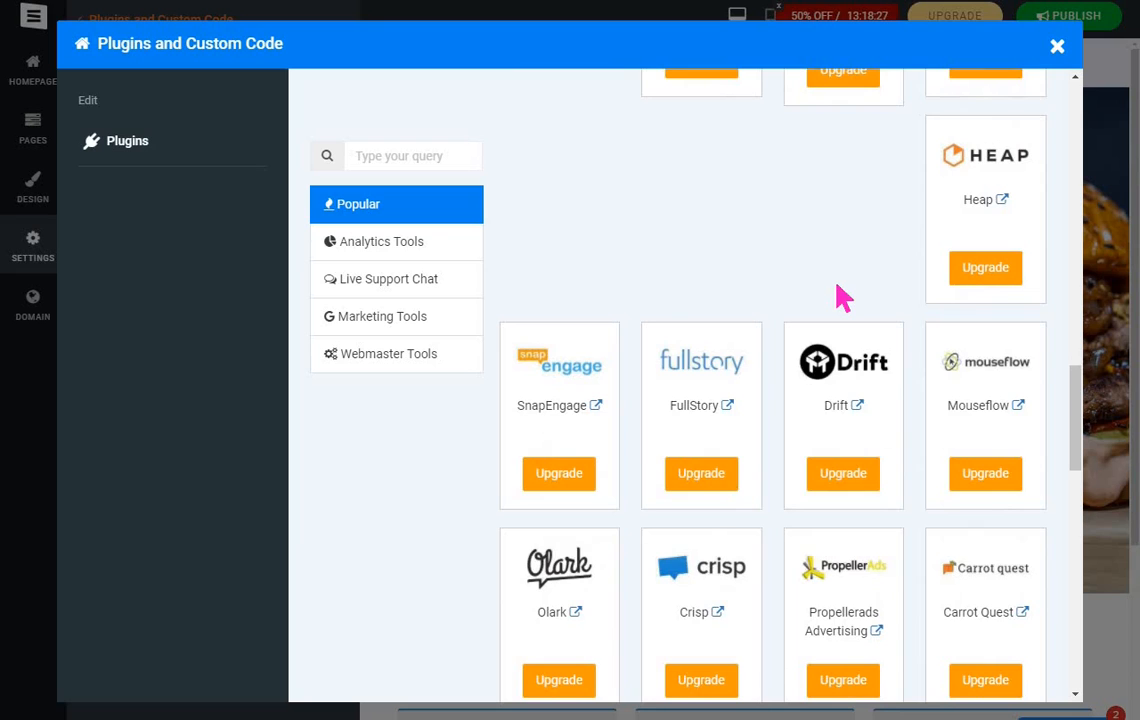
pyautogui.scroll(-4, 843, 297)
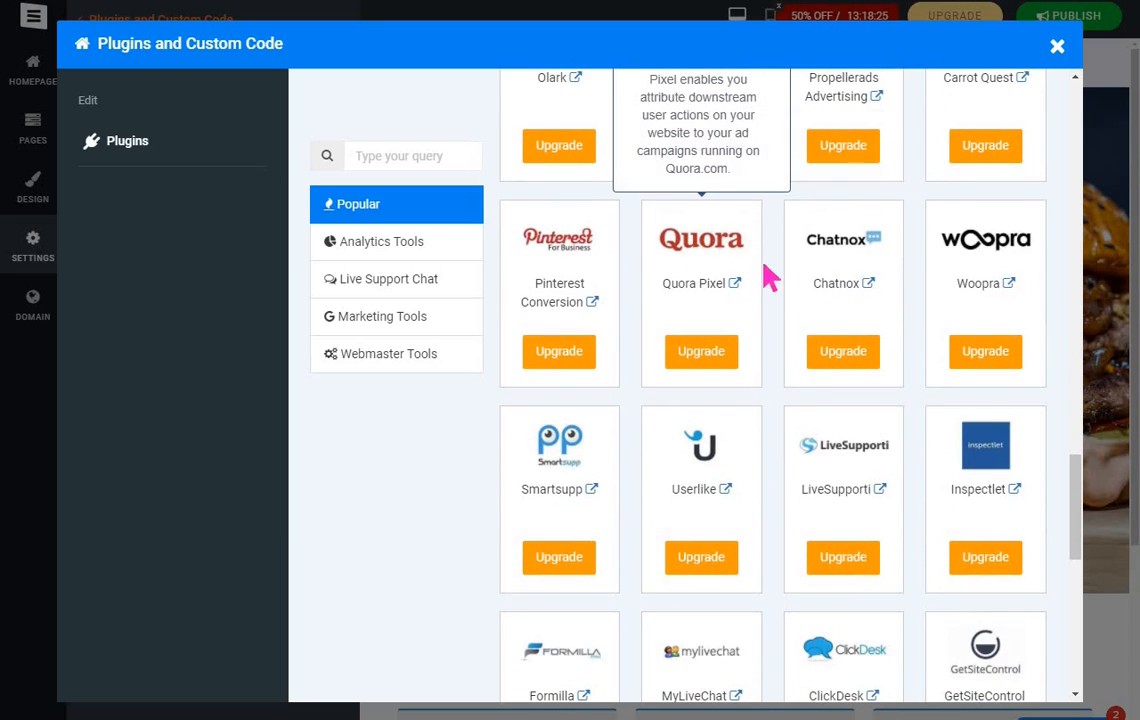
pyautogui.scroll(-2, 847, 250)
pyautogui.scroll(2, 845, 252)
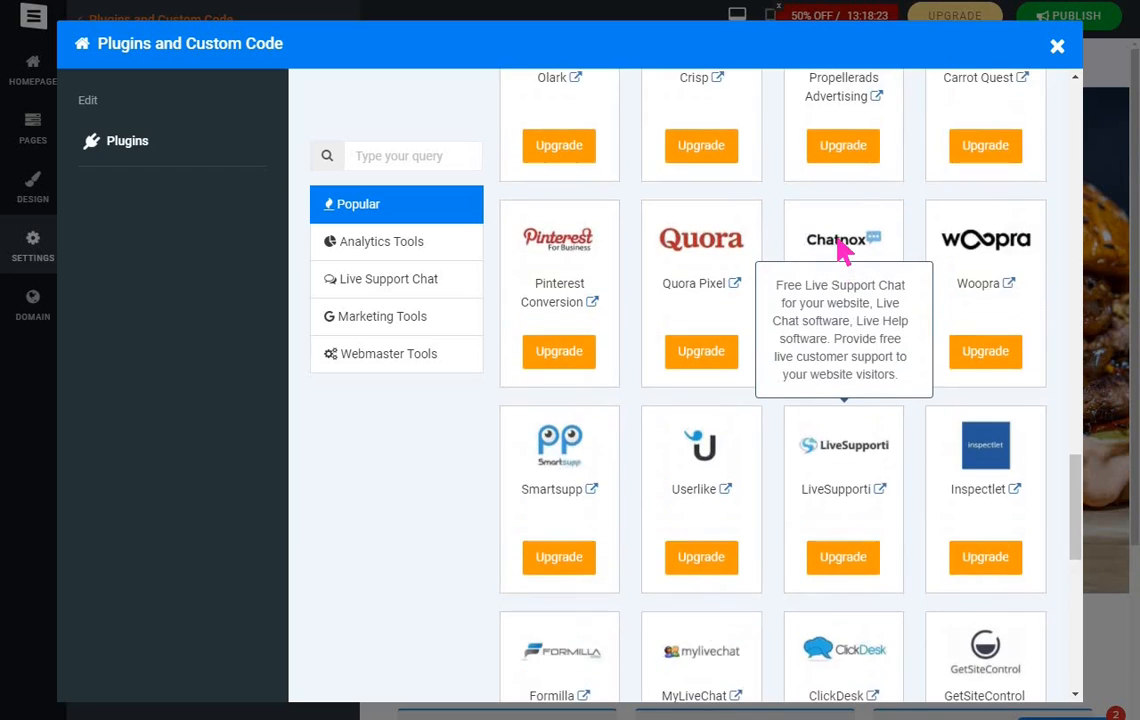
pyautogui.scroll(-4, 843, 252)
pyautogui.scroll(-2, 840, 247)
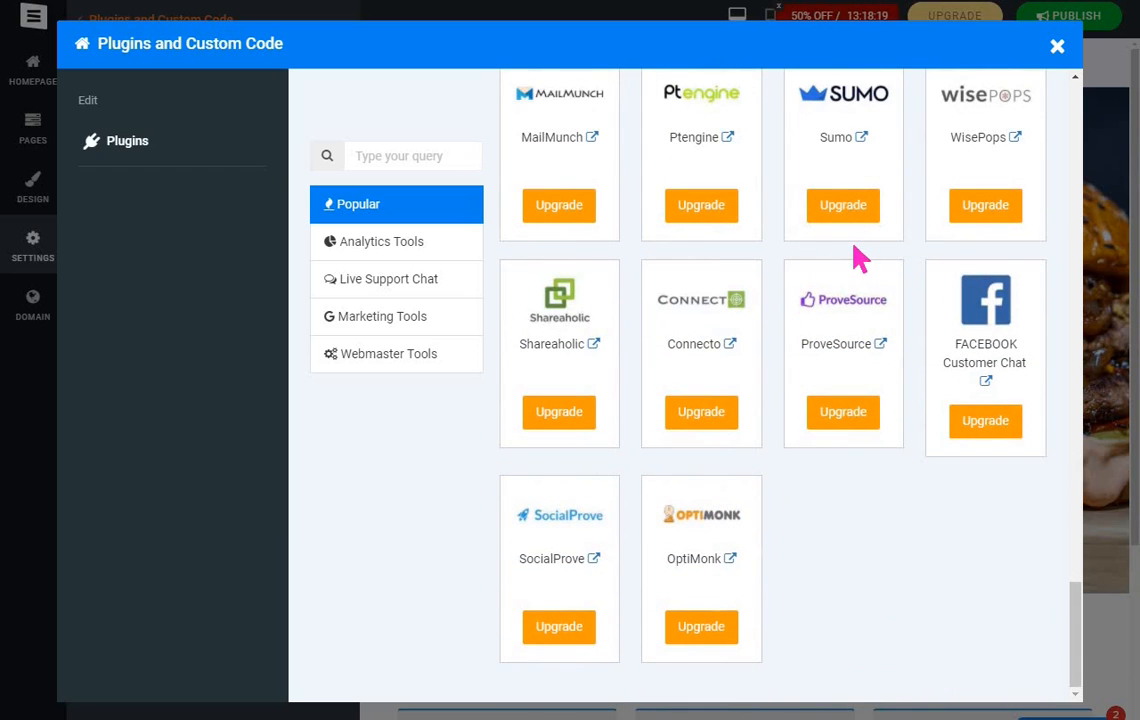
pyautogui.scroll(10, 858, 256)
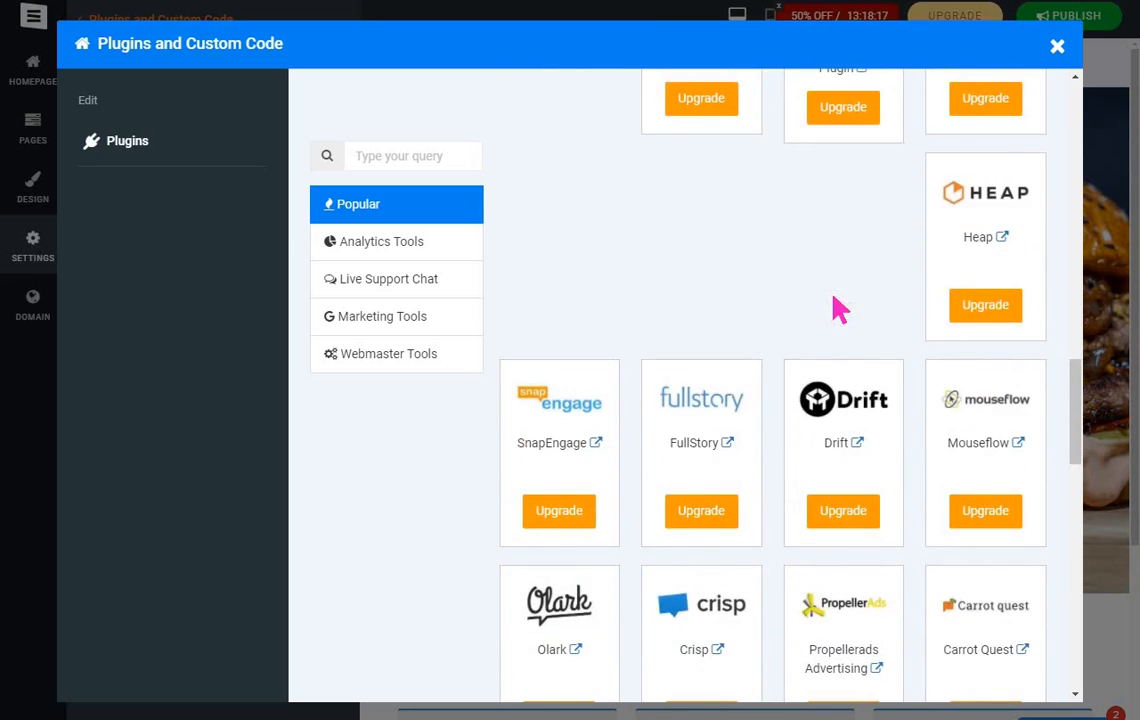
pyautogui.scroll(10, 838, 310)
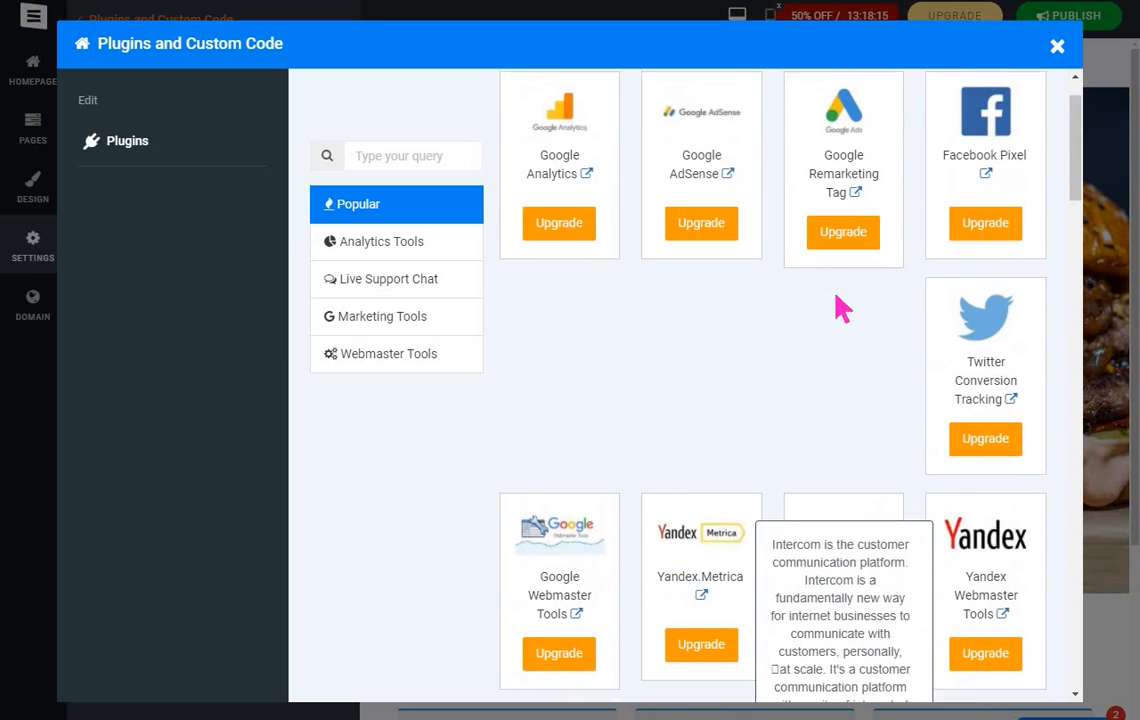
pyautogui.scroll(2, 840, 308)
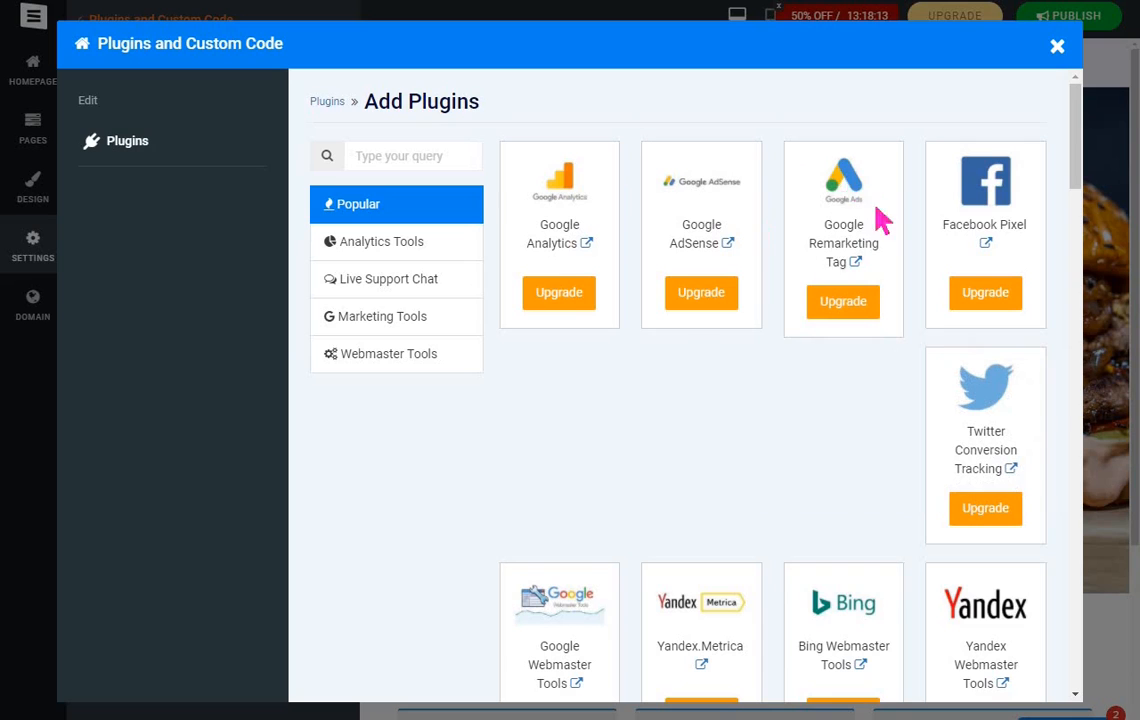
# Read the descriptions of popular plugins such as Google Remarketing Tag, Google AdSense and Tawk.to across the catalogue.
pyautogui.moveTo(880, 245)
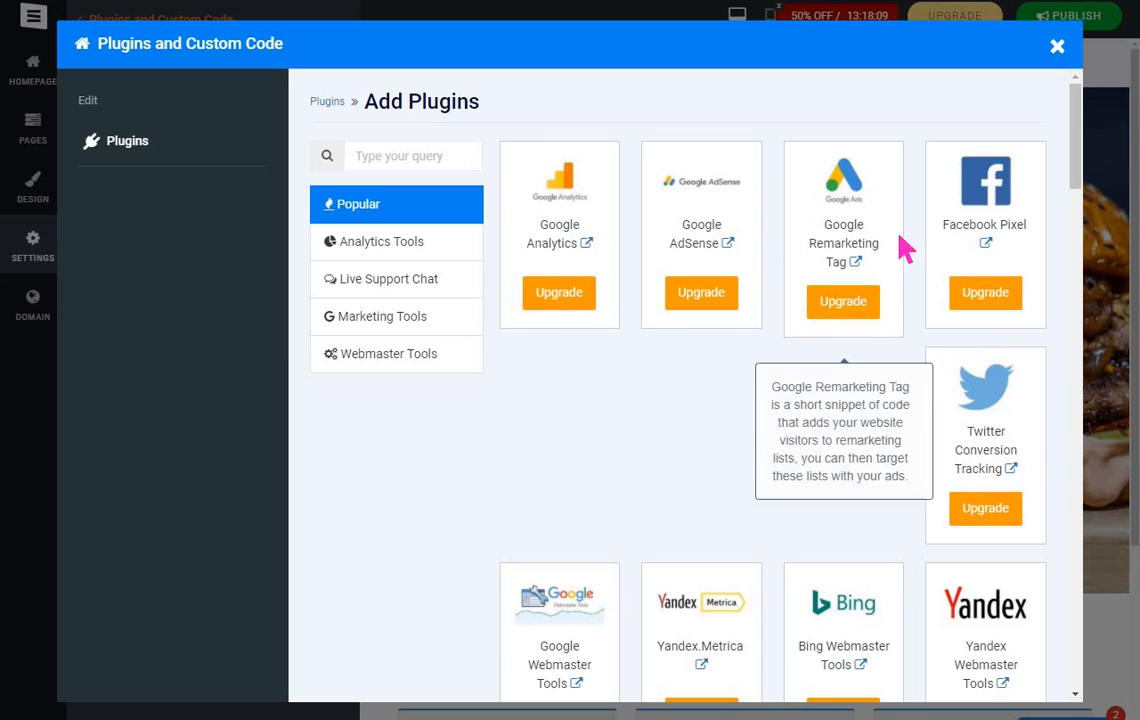
pyautogui.moveTo(585, 255)
pyautogui.scroll(-3, 735, 272)
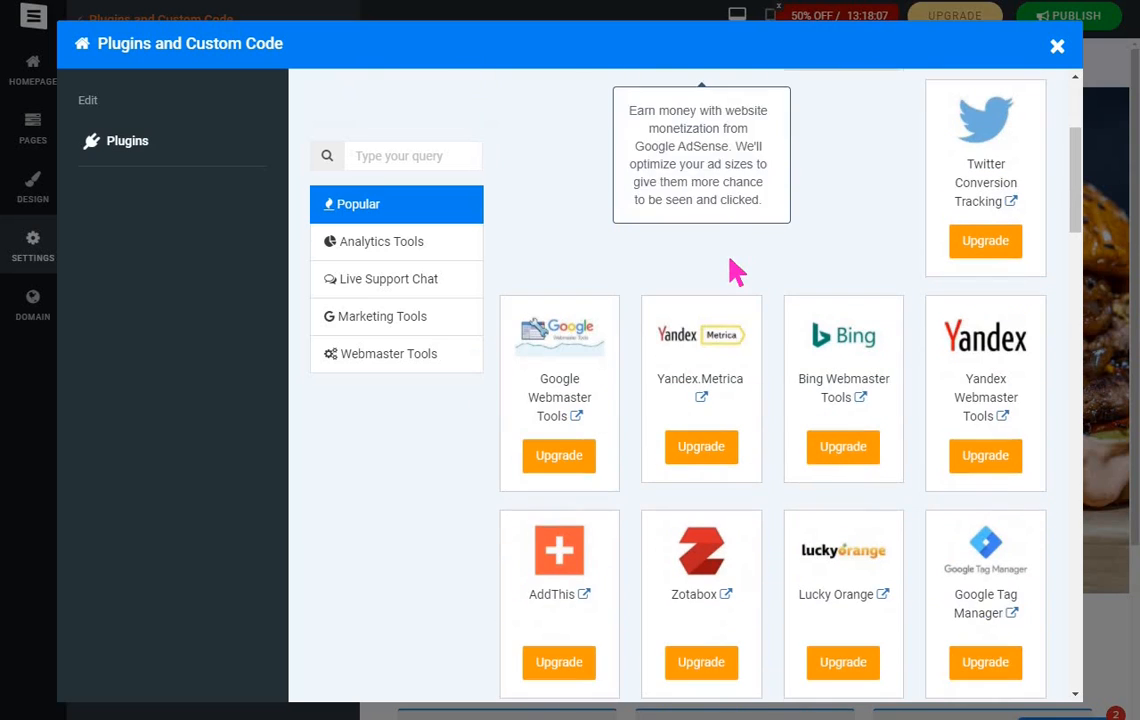
pyautogui.scroll(-2, 746, 254)
pyautogui.scroll(-1, 690, 280)
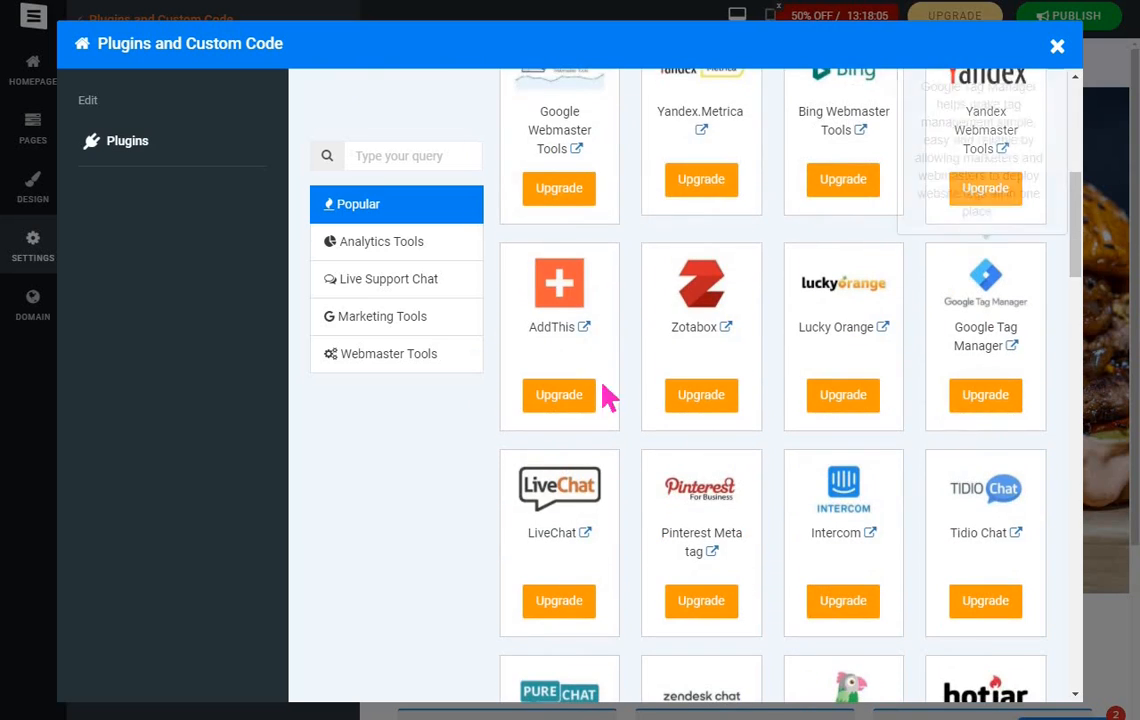
pyautogui.scroll(-4, 820, 370)
pyautogui.moveTo(844, 452)
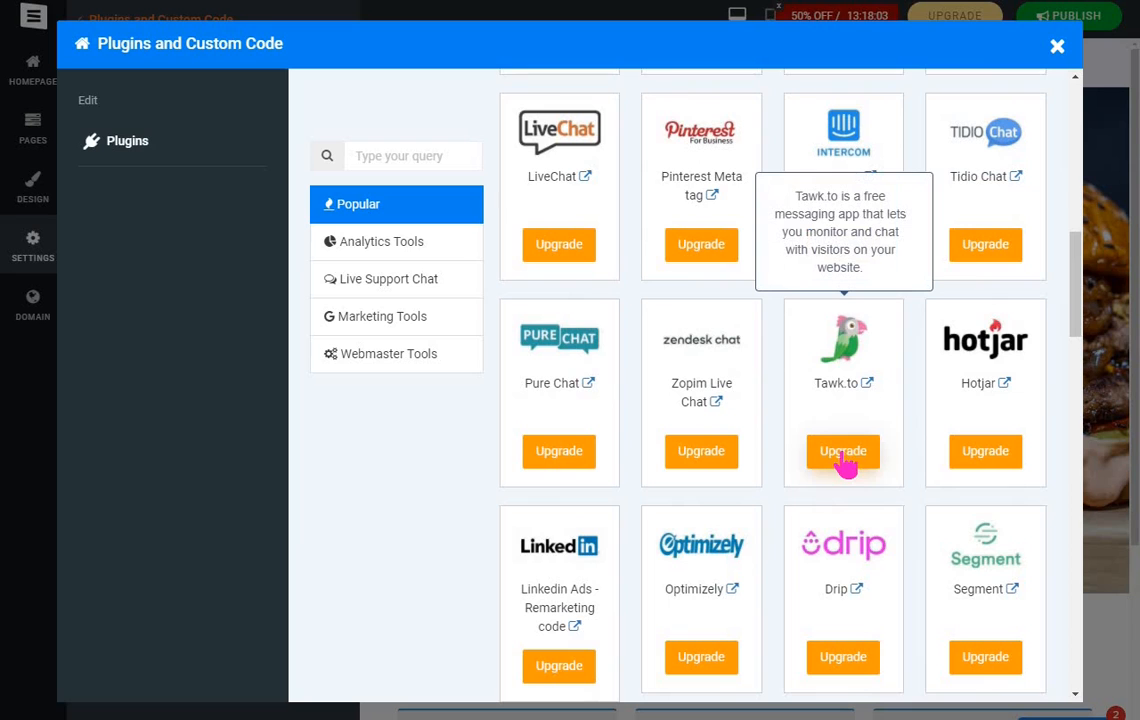
pyautogui.scroll(-12, 840, 382)
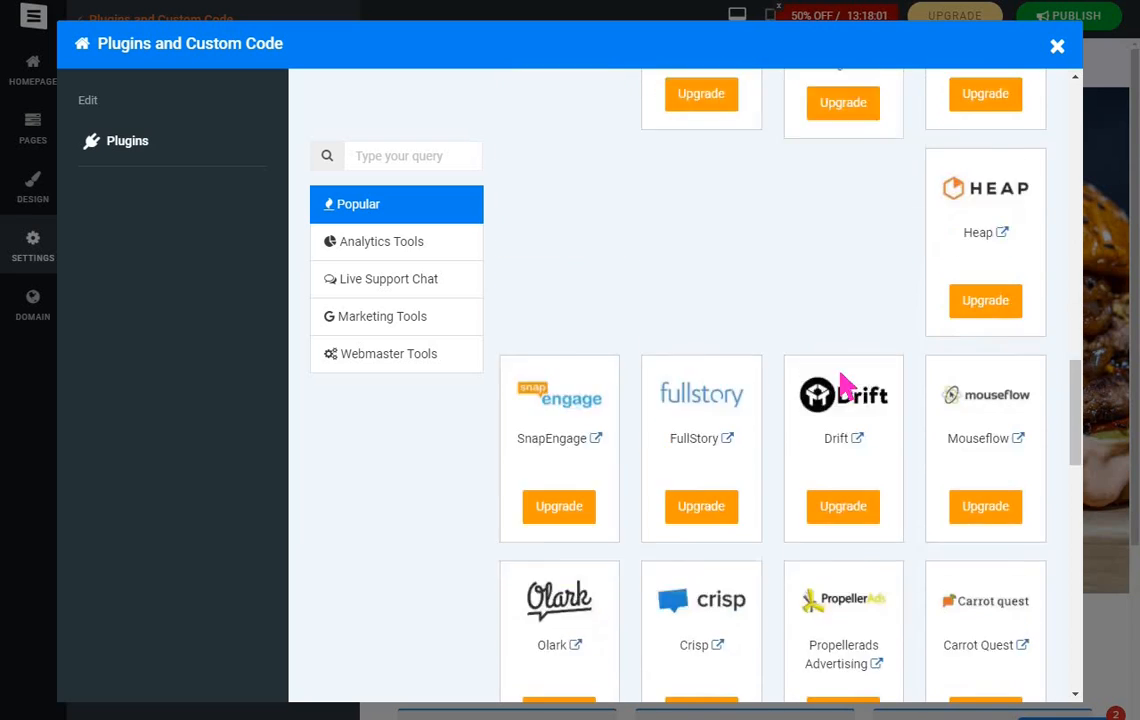
pyautogui.scroll(-11, 840, 385)
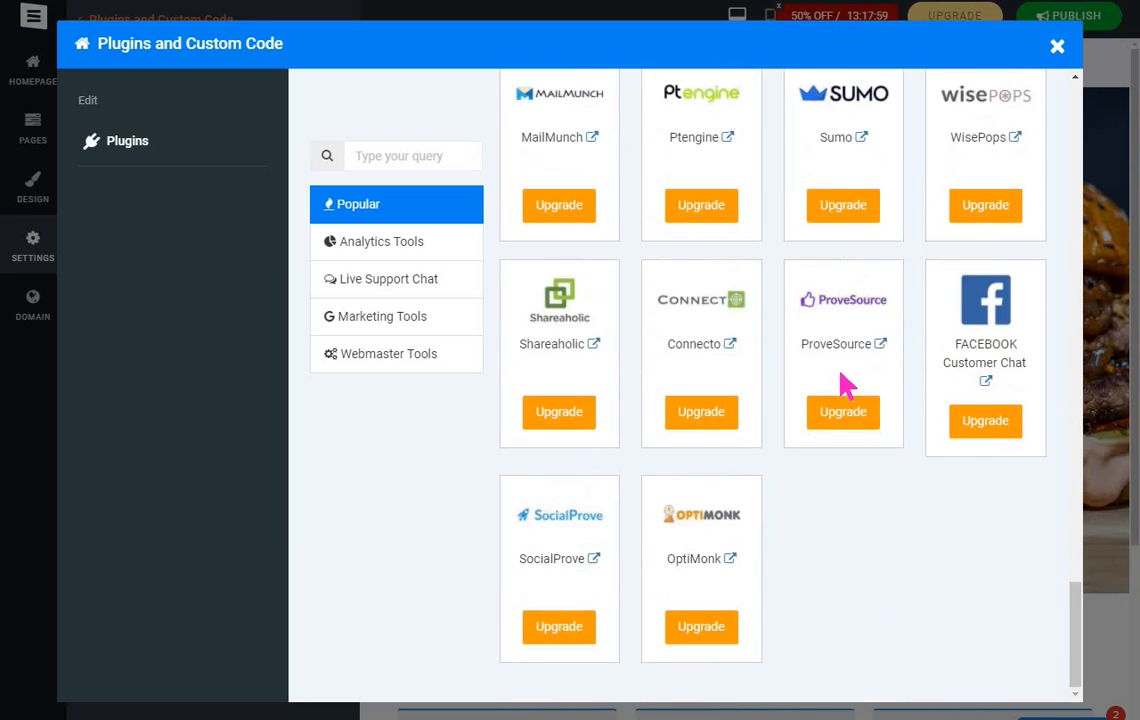
pyautogui.scroll(13, 840, 385)
pyautogui.scroll(20, 845, 385)
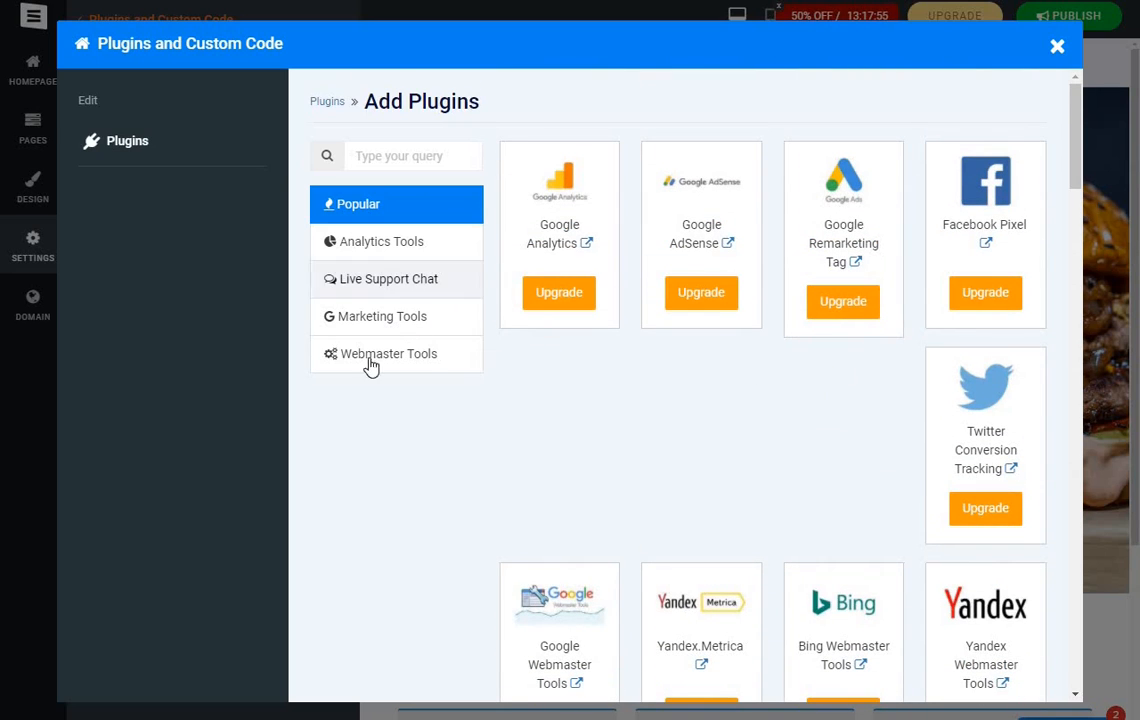
# Show the Analytics Tools and Live Support Chat plugin categories and examine the chat plugins on offer, such as Tidio Chat and LiveSupporti.
pyautogui.click(366, 248)
pyautogui.click(390, 282)
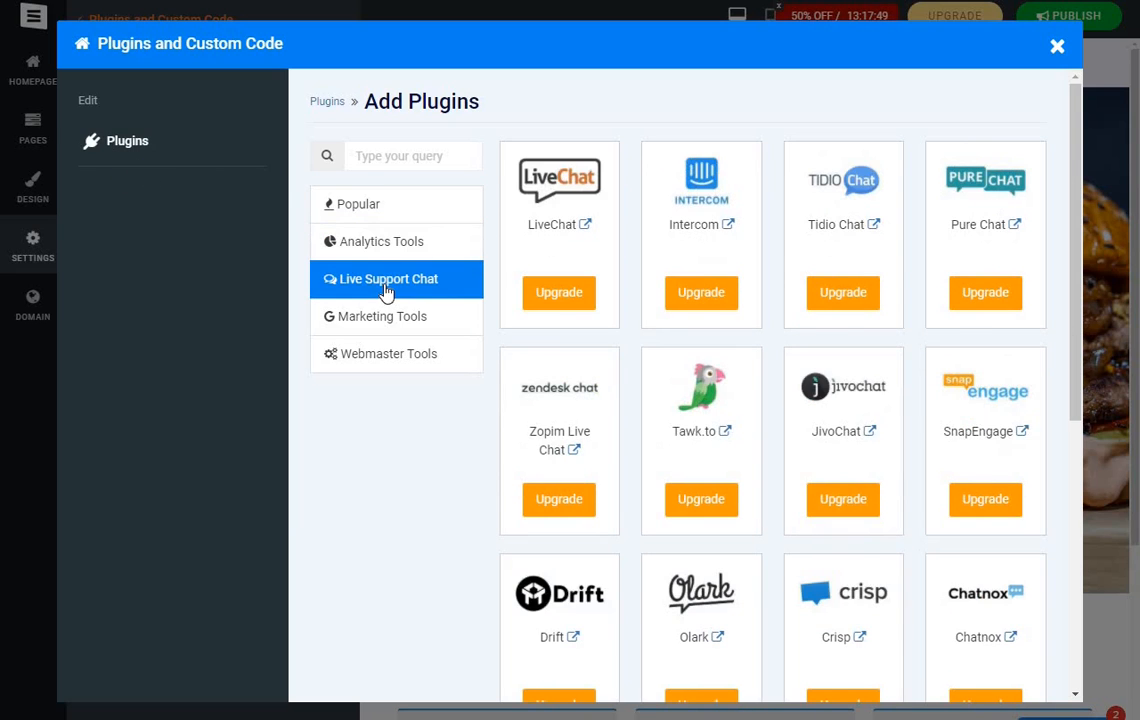
pyautogui.scroll(-5, 815, 318)
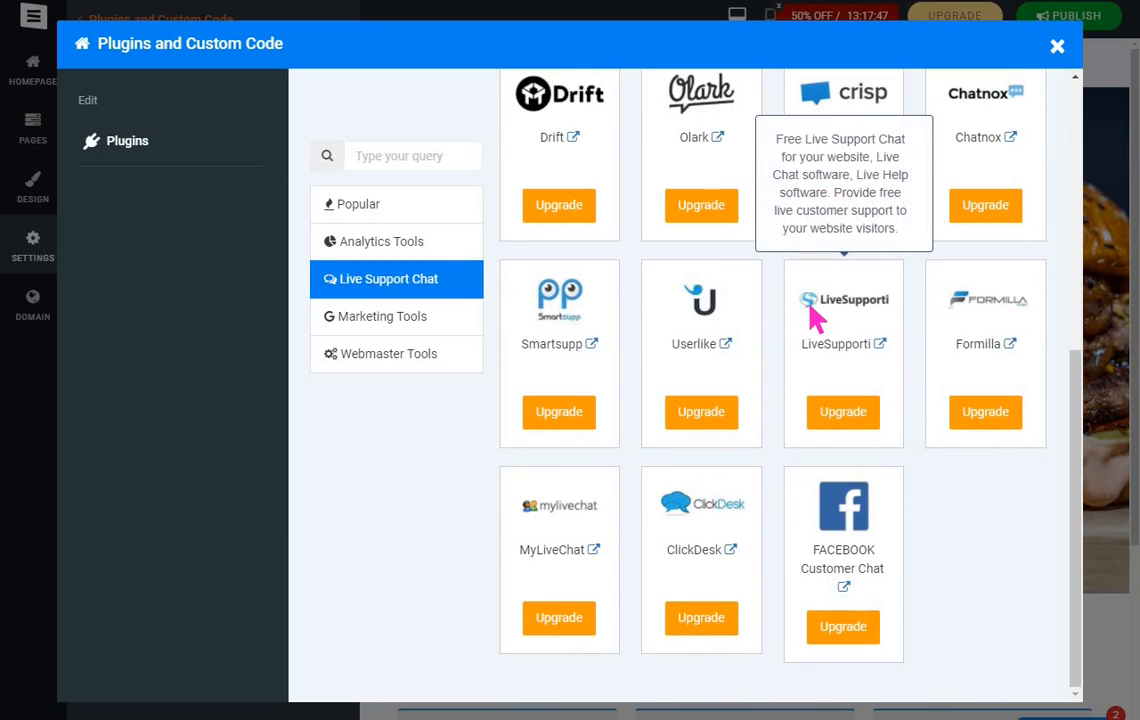
pyautogui.scroll(3, 814, 312)
pyautogui.scroll(-3, 815, 318)
pyautogui.scroll(5, 815, 316)
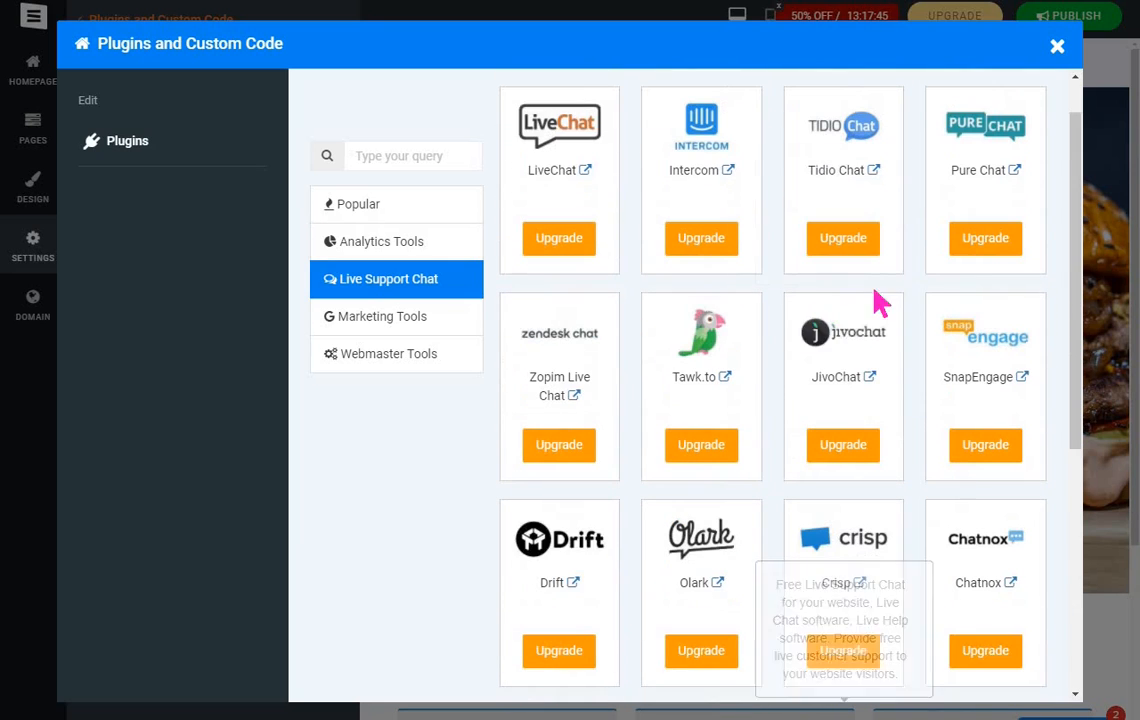
pyautogui.scroll(1, 690, 277)
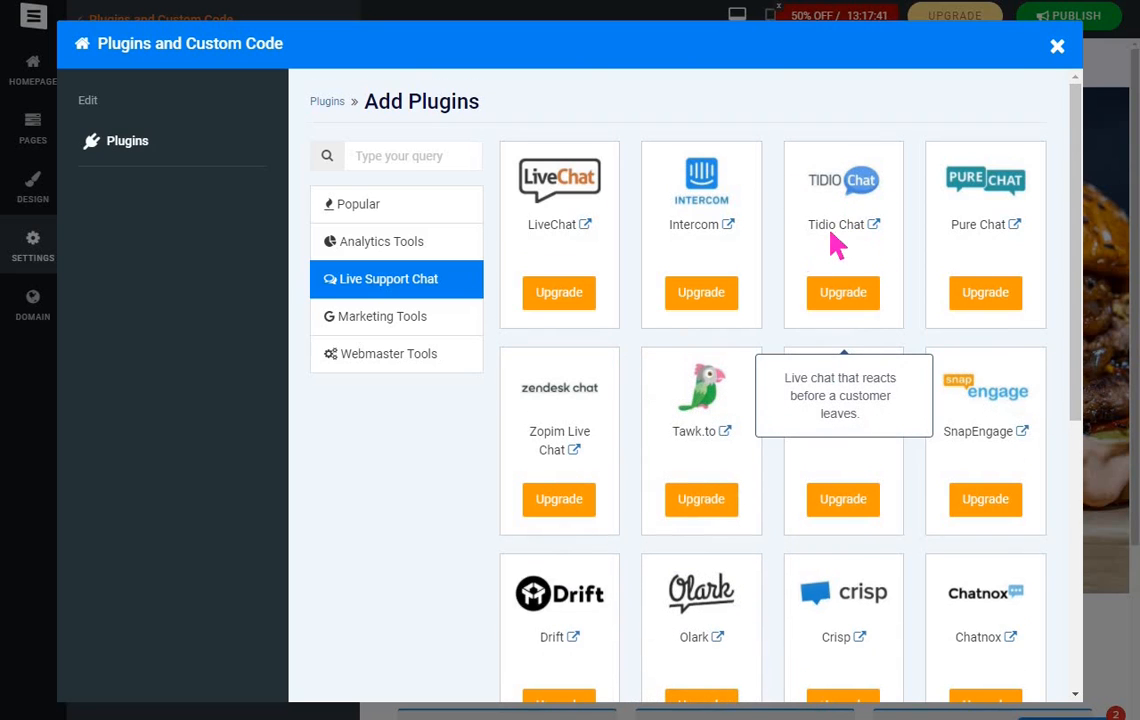
pyautogui.scroll(-5, 836, 245)
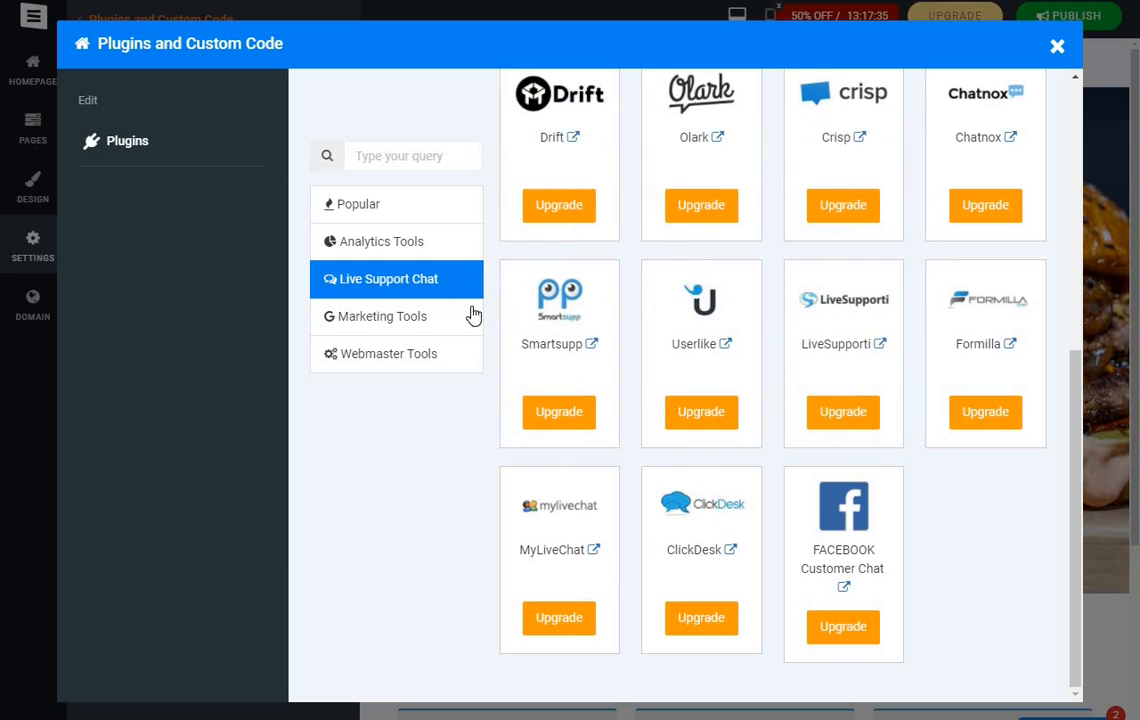
# Switch the catalogue to Marketing Tools and examine its plugins, including the ProveSource and Twitter Conversion Tracking descriptions.
pyautogui.click(388, 322)
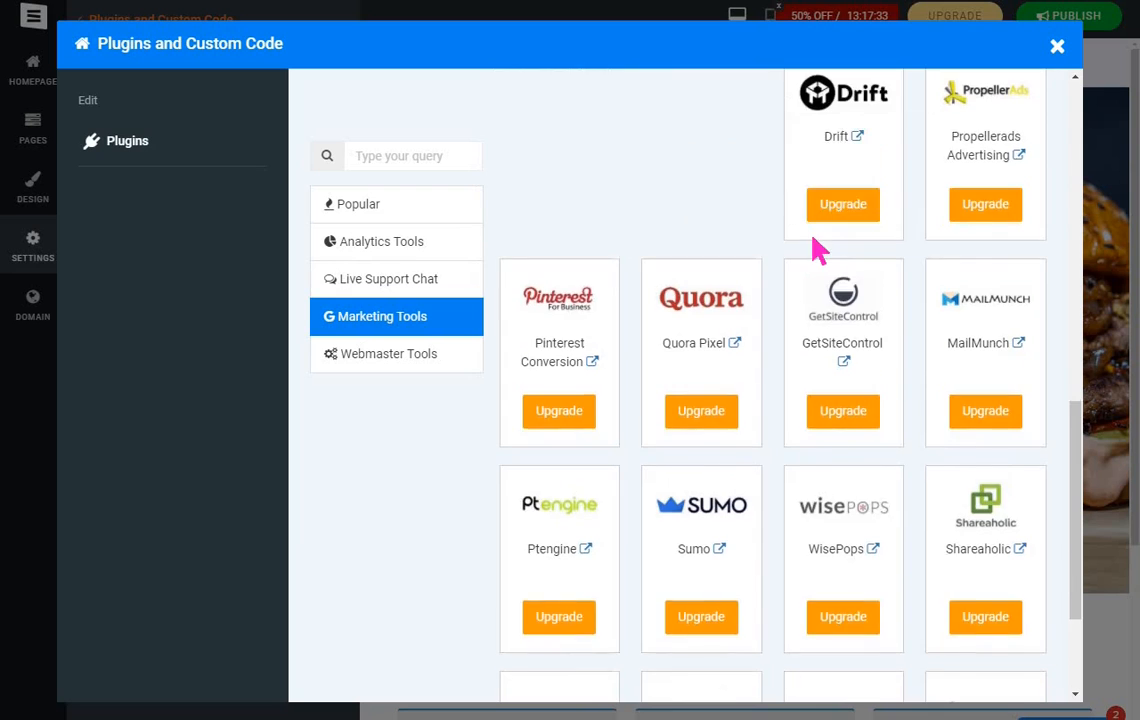
pyautogui.scroll(-2, 819, 247)
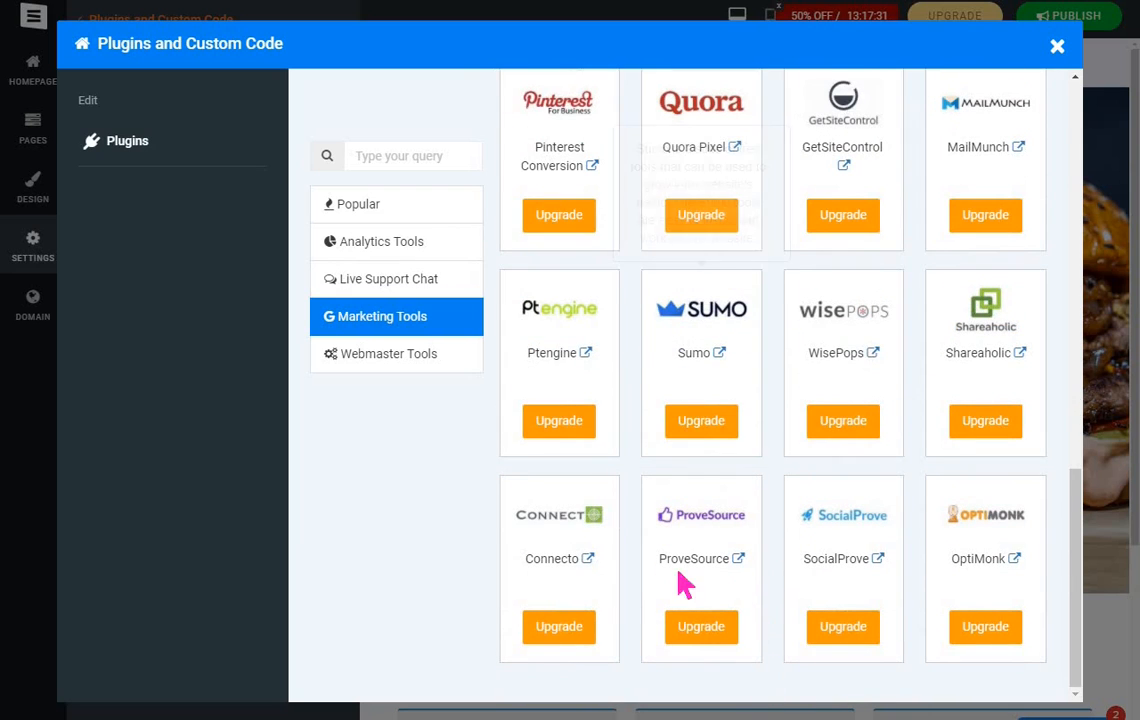
pyautogui.scroll(6, 880, 366)
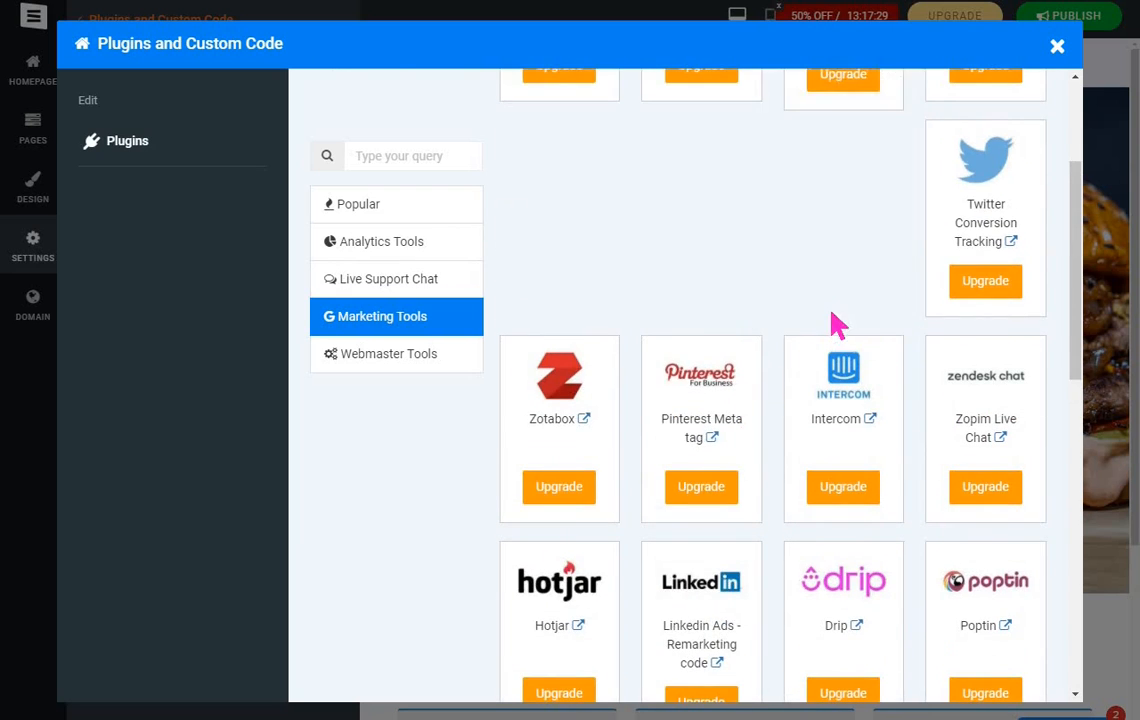
pyautogui.scroll(-6, 840, 326)
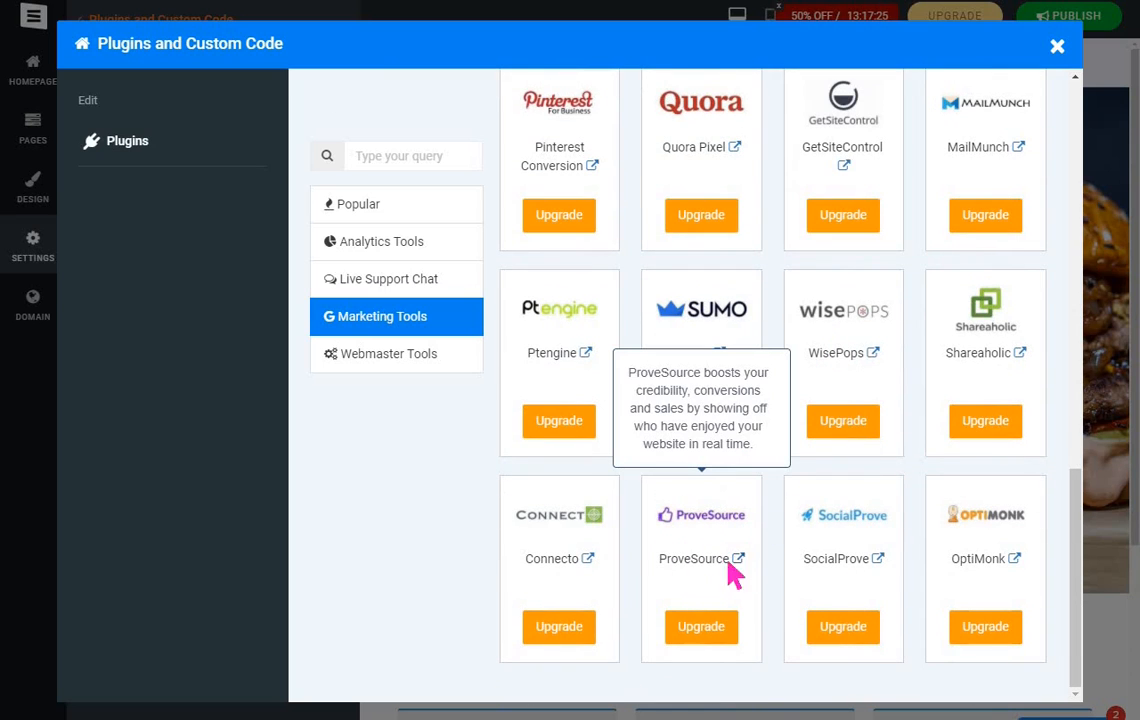
pyautogui.scroll(6, 870, 378)
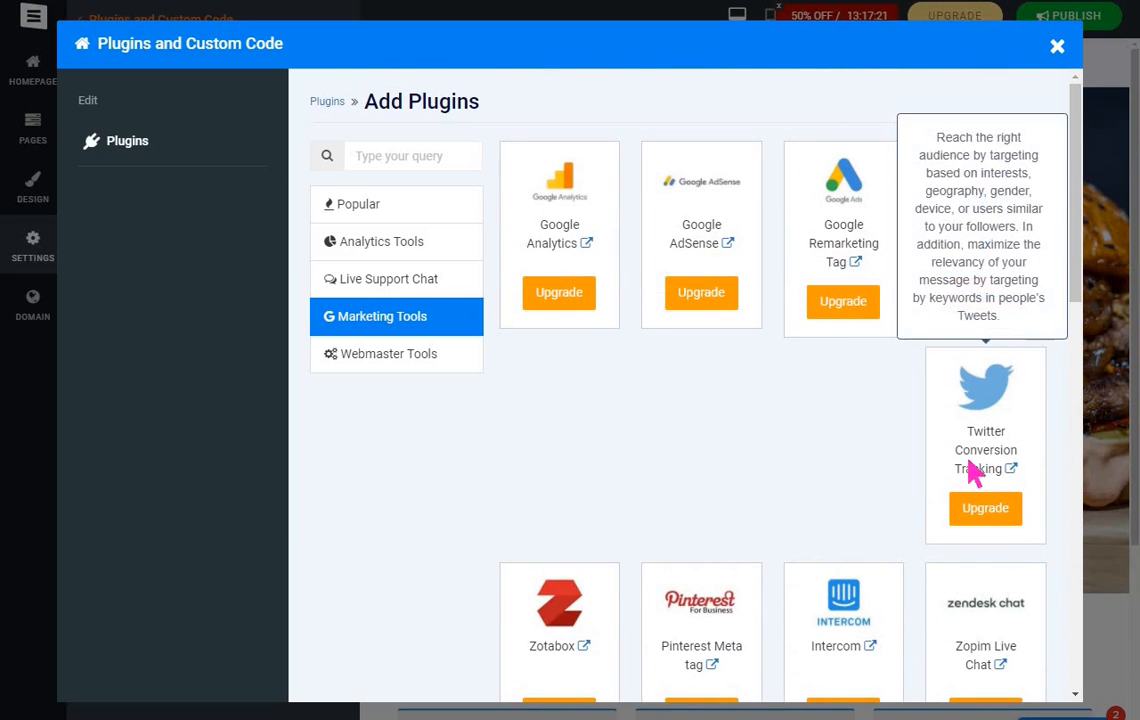
# View the Webmaster Tools plugin category and close the Plugins and Custom Code window without adding a plugin.
pyautogui.click(384, 362)
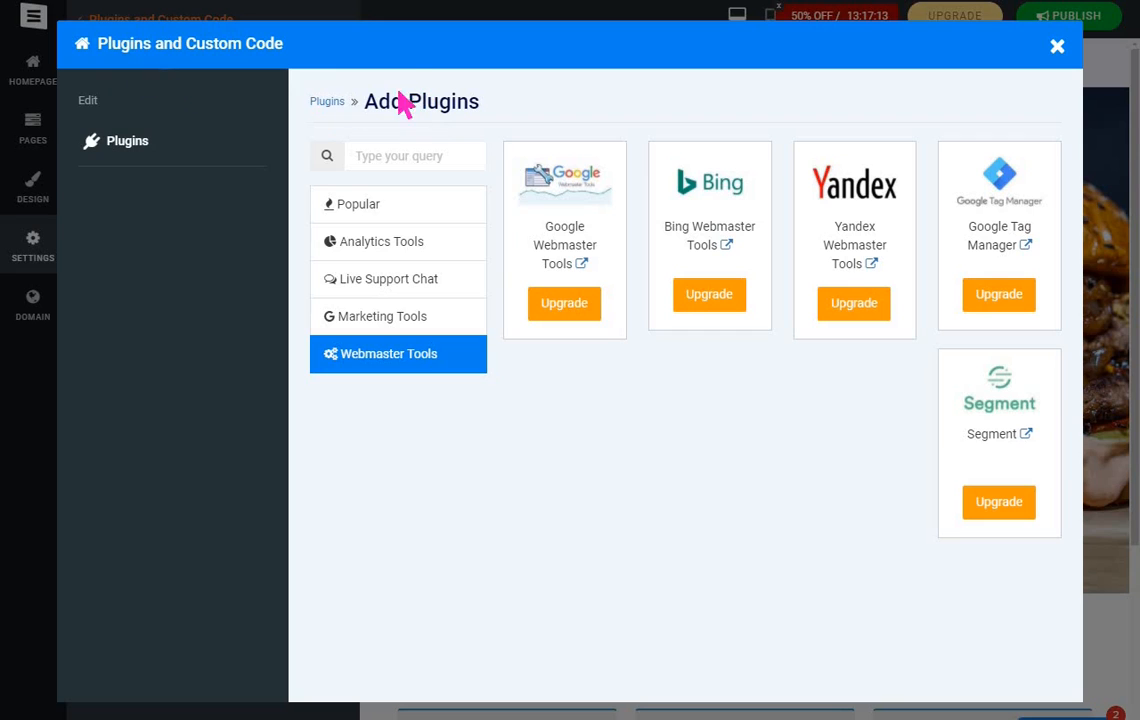
pyautogui.click(90, 140)
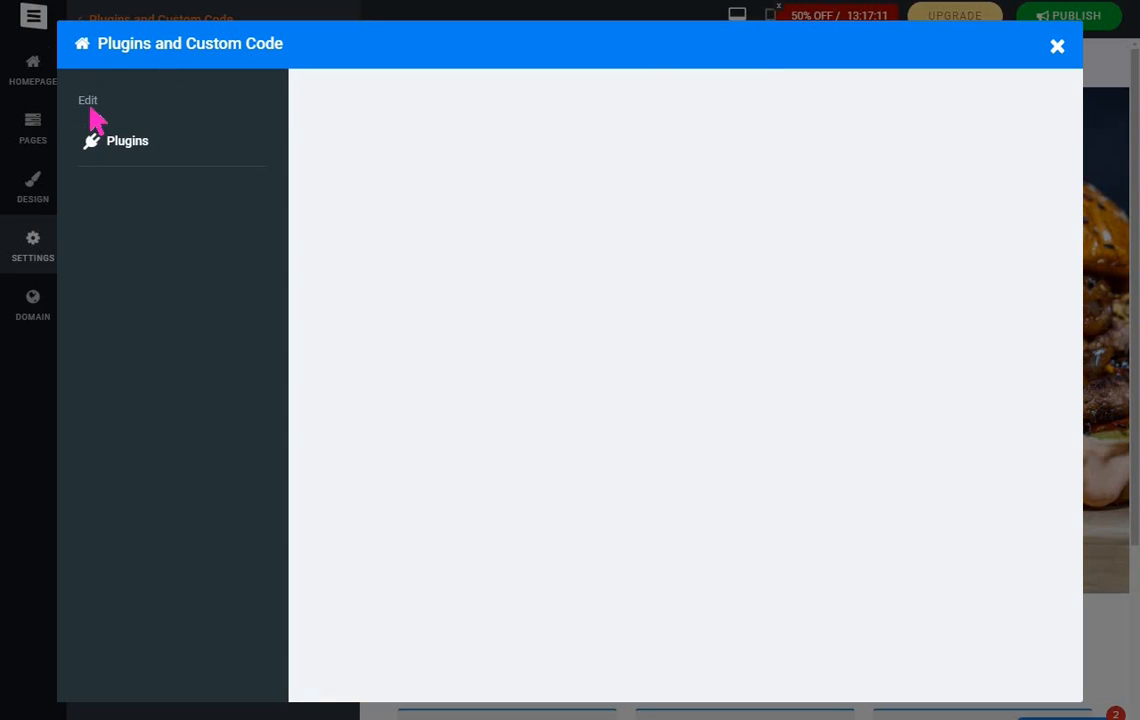
pyautogui.click(1057, 48)
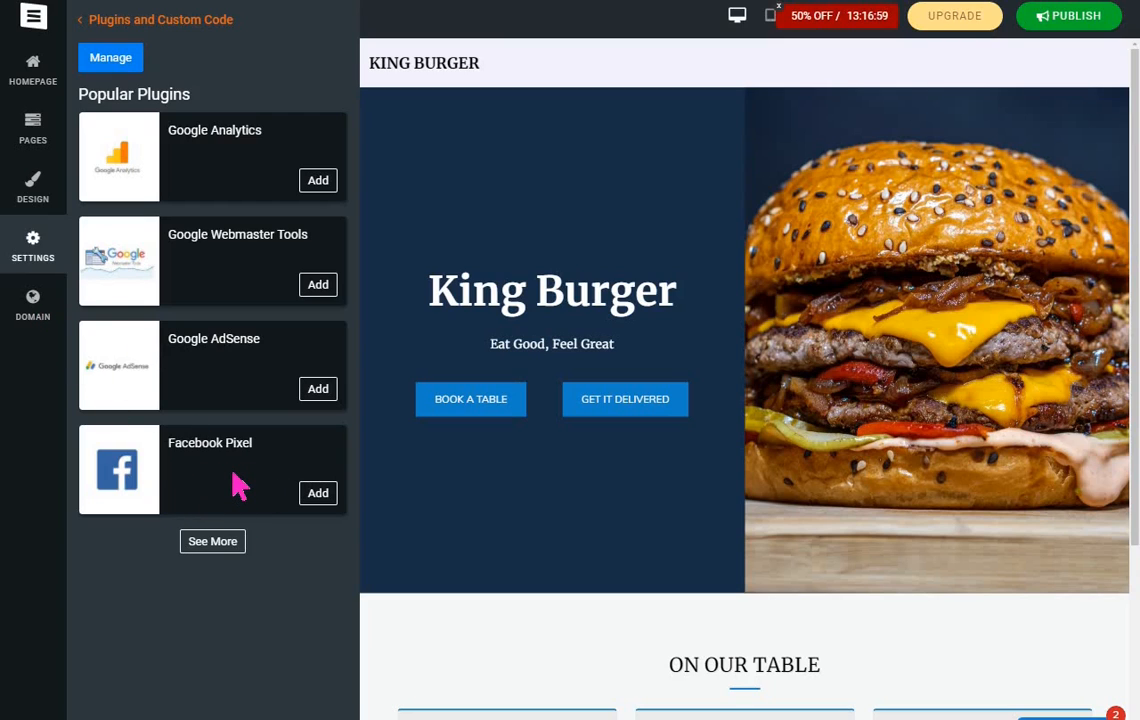
# Open the domain settings and look over the domain extensions offered for the name search.
pyautogui.click(33, 305)
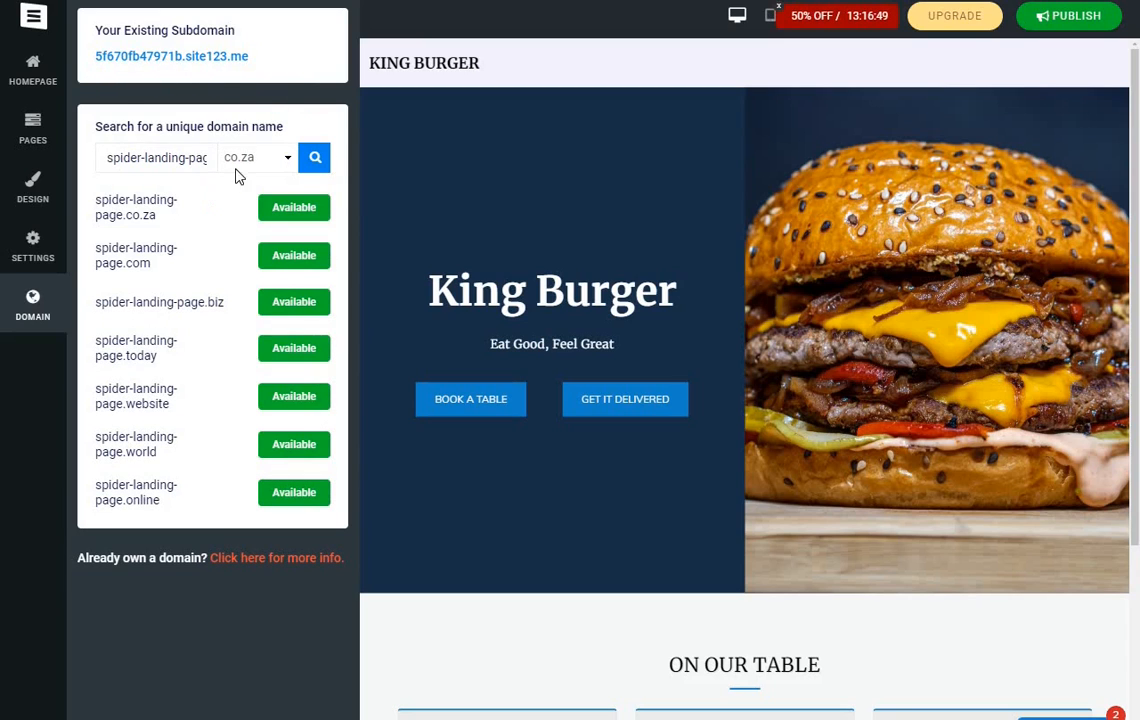
pyautogui.click(290, 162)
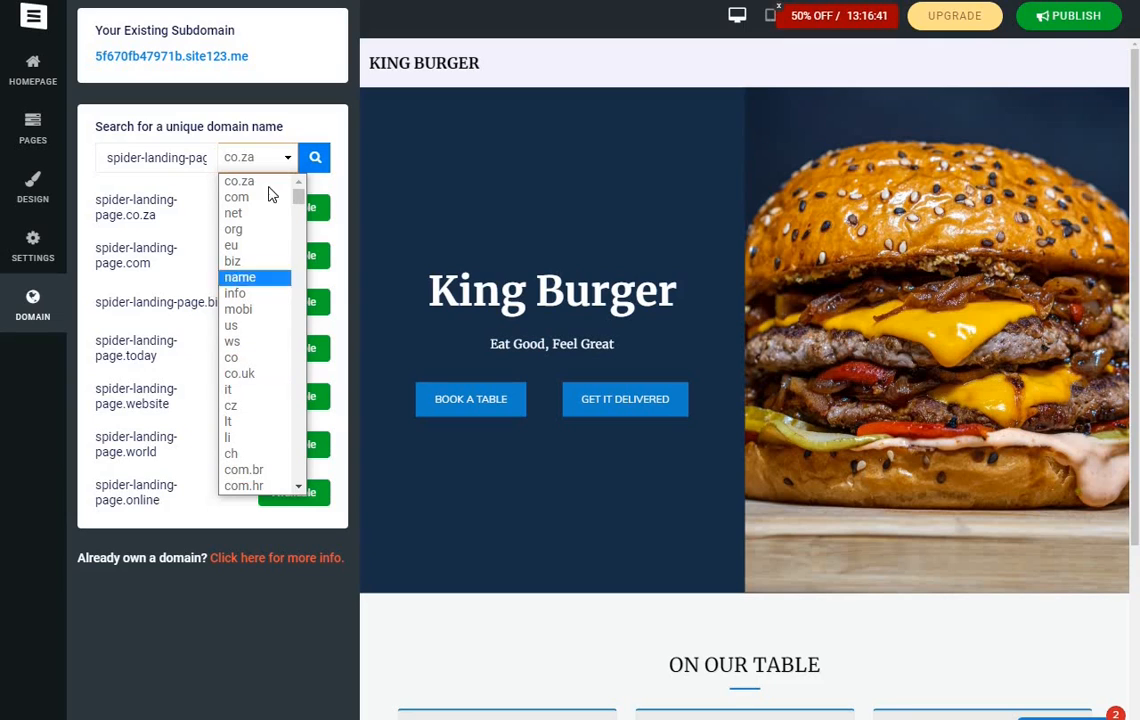
pyautogui.click(288, 163)
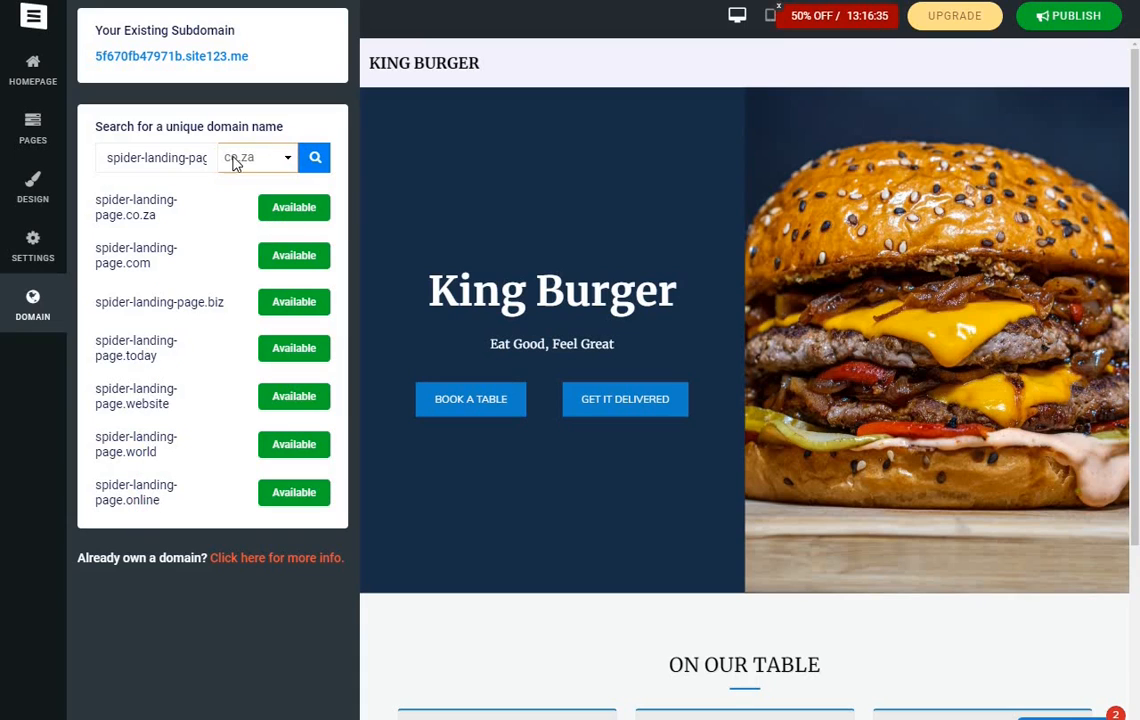
# Replace the suggested domain name with BURGER KING and search for it with the co.za extension.
pyautogui.click(172, 157)
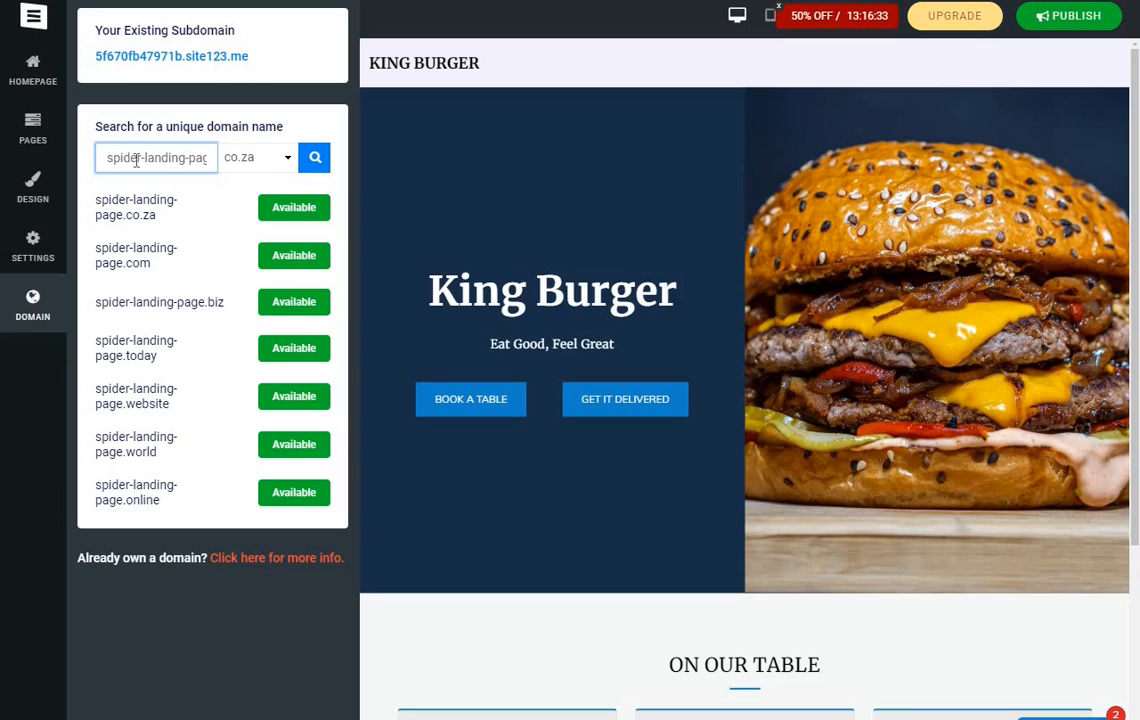
pyautogui.moveTo(193, 164); pyautogui.dragTo(193, 163)
pyautogui.click(175, 160)
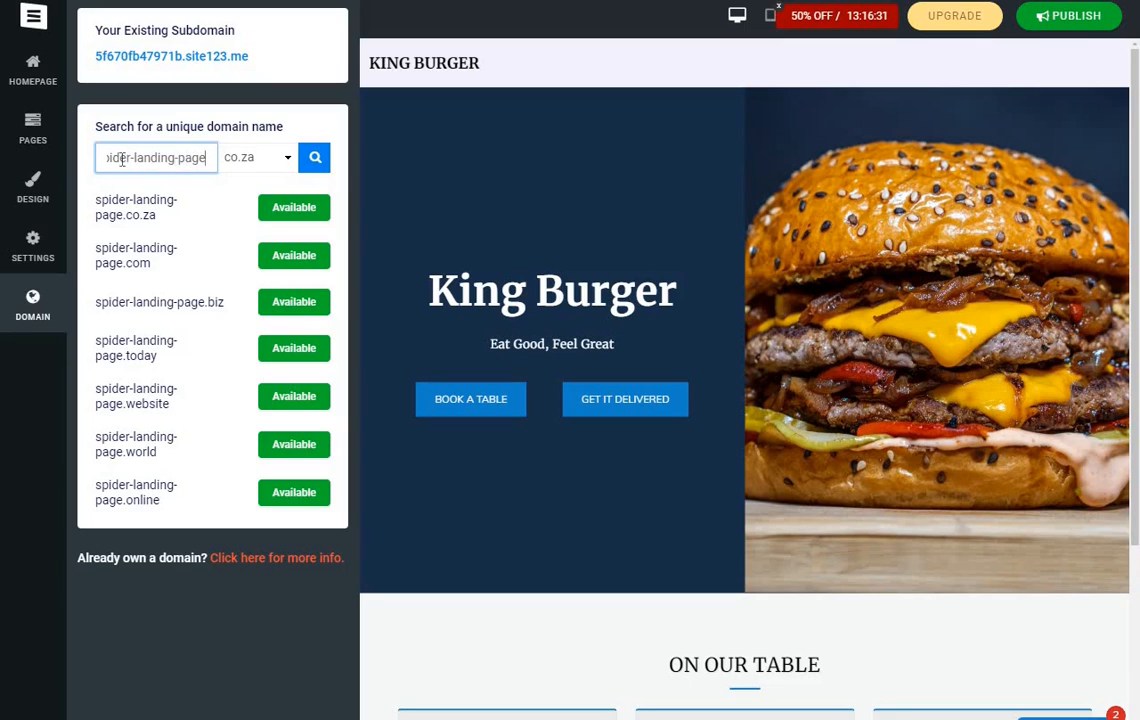
pyautogui.moveTo(122, 159); pyautogui.dragTo(64, 163)
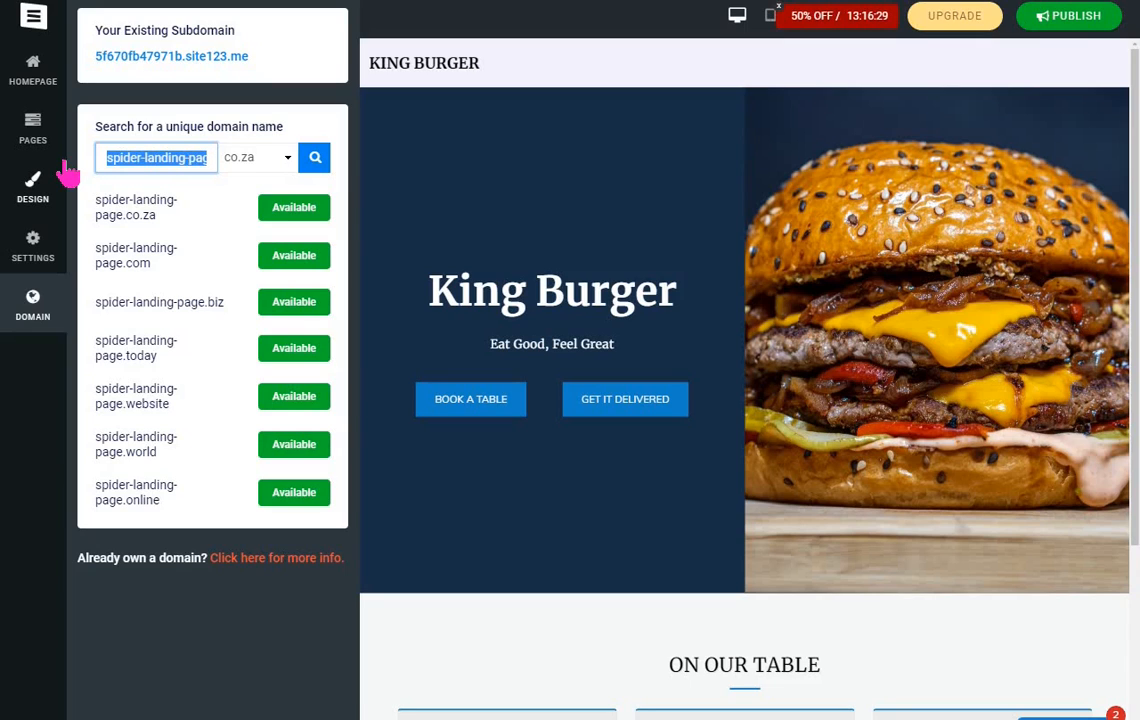
pyautogui.write('BURGER KING')
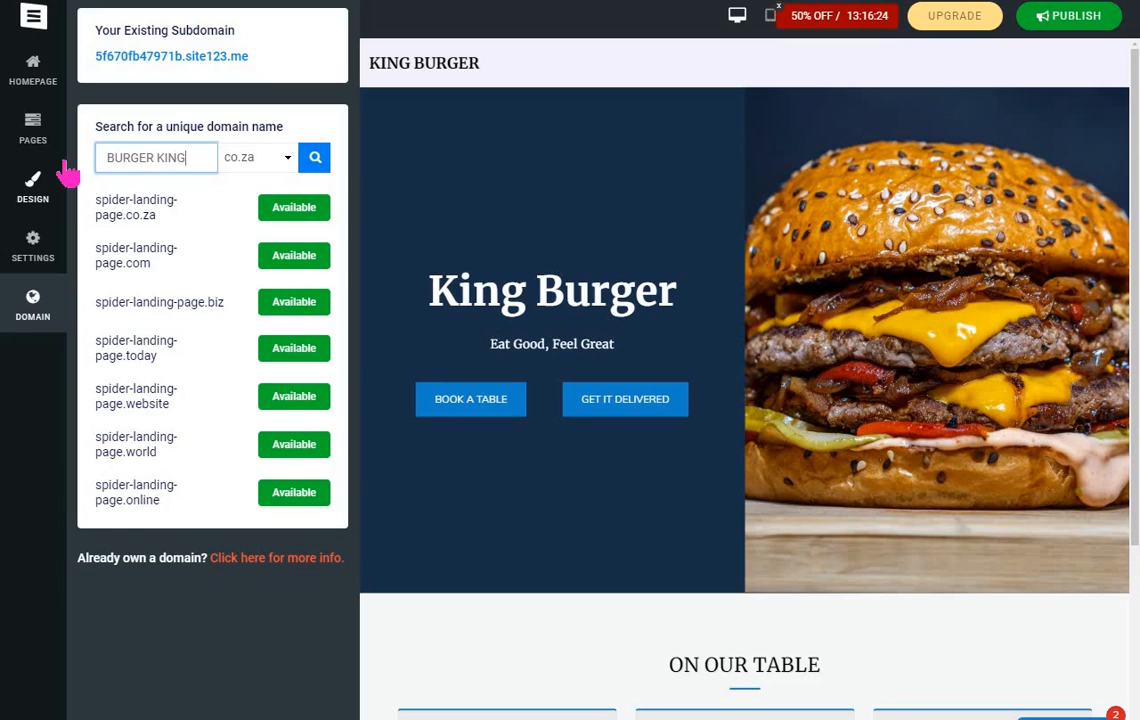
pyautogui.press('Return')
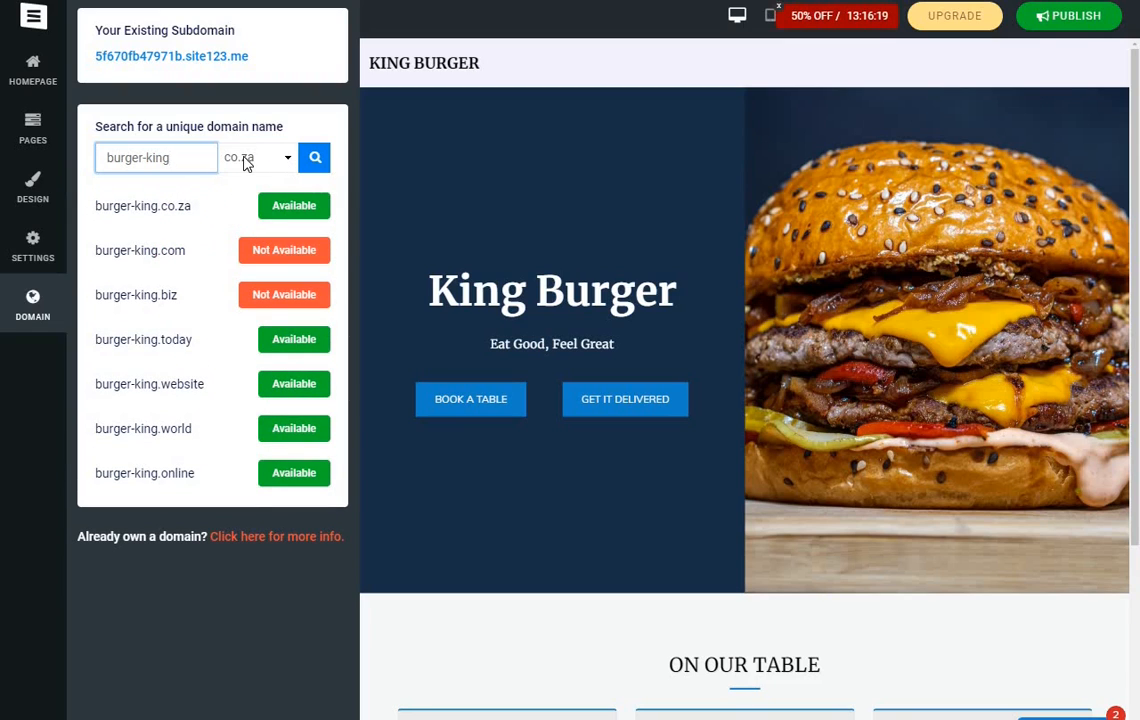
# Set the domain search extension to com and close the domain settings after viewing the other extensions.
pyautogui.click(292, 168)
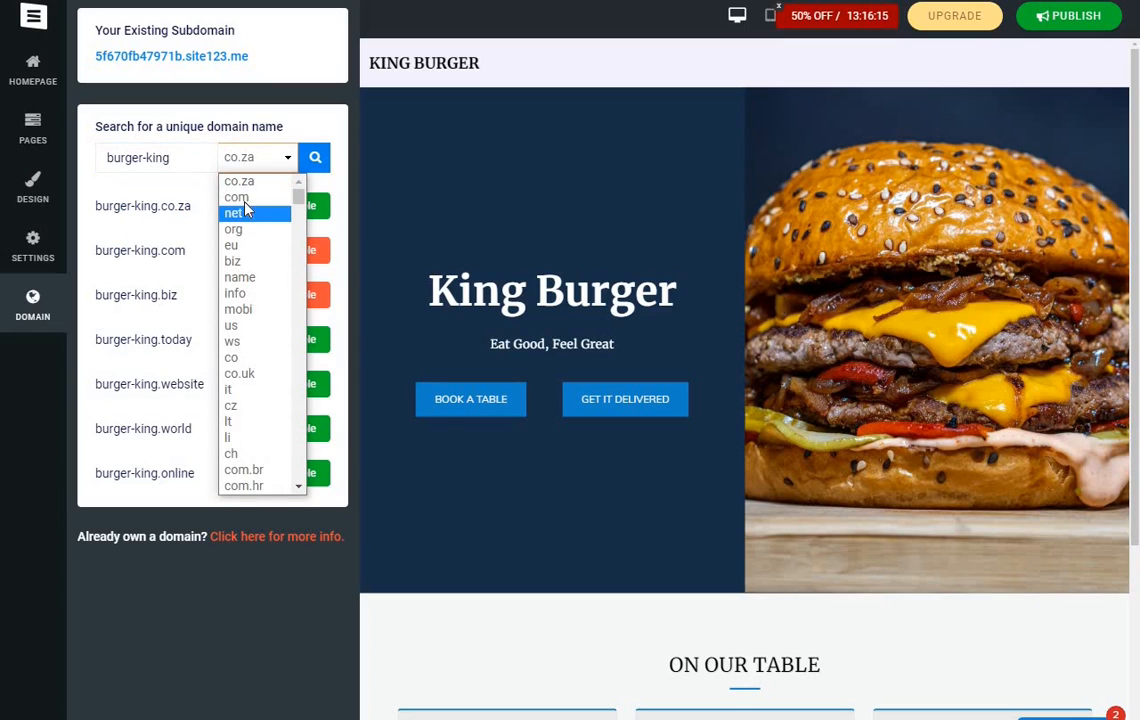
pyautogui.click(247, 196)
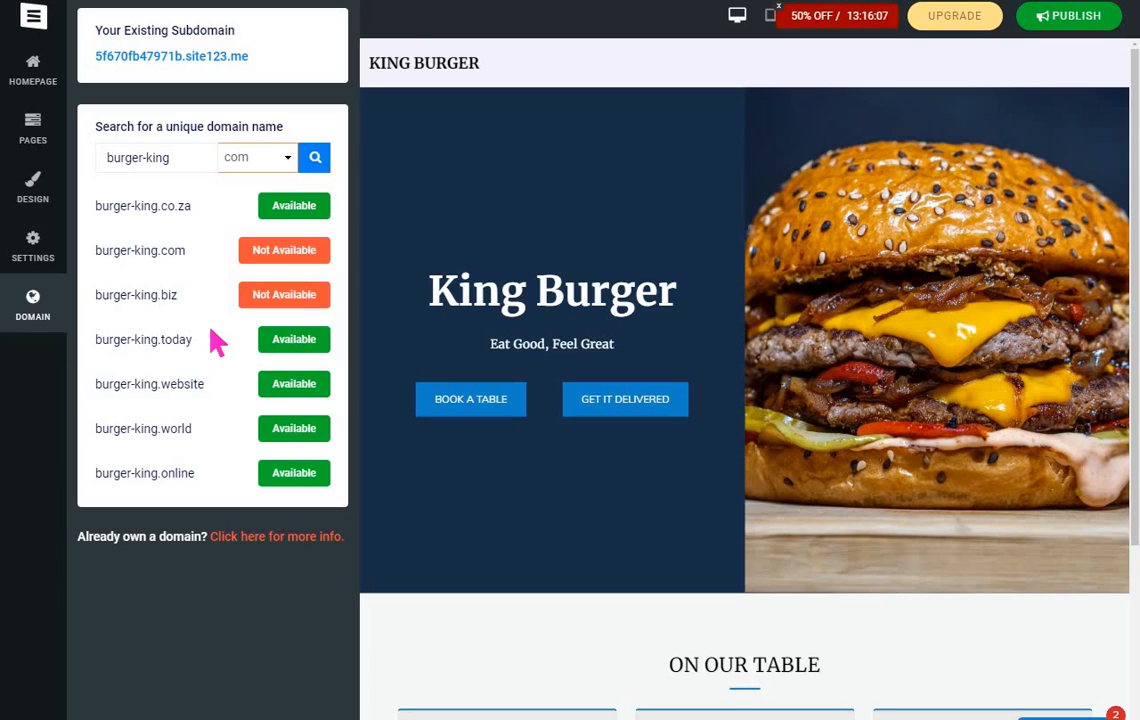
pyautogui.click(287, 160)
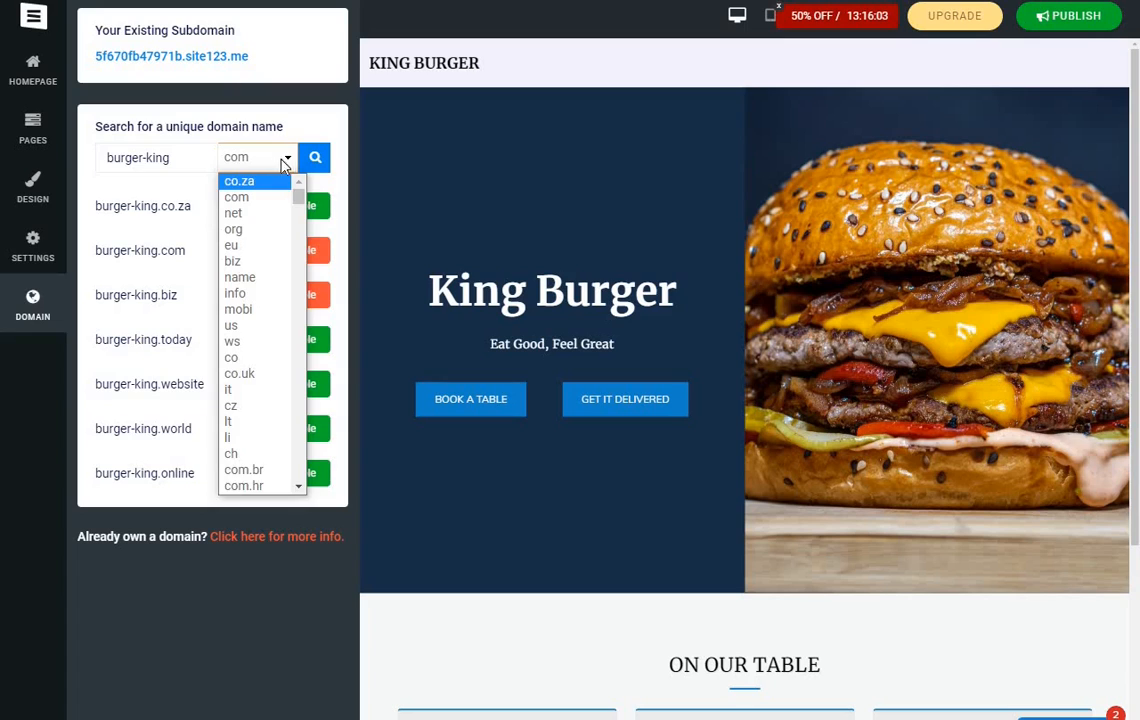
pyautogui.click(287, 162)
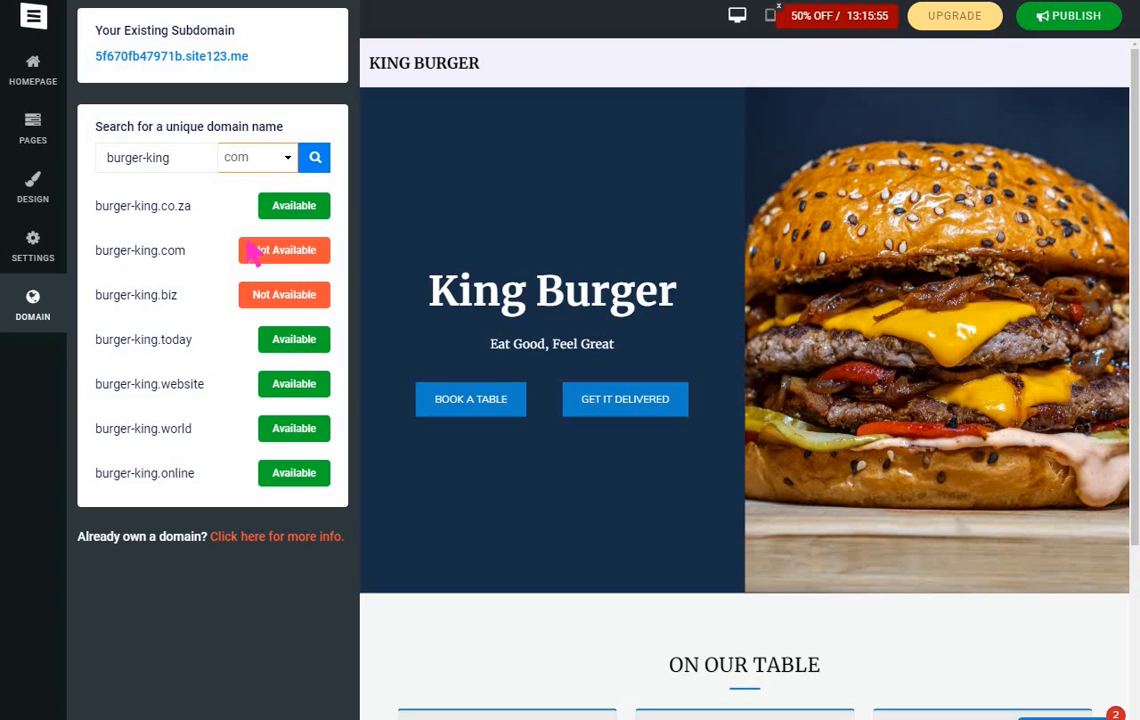
pyautogui.click(290, 162)
pyautogui.click(290, 162)
pyautogui.click(36, 306)
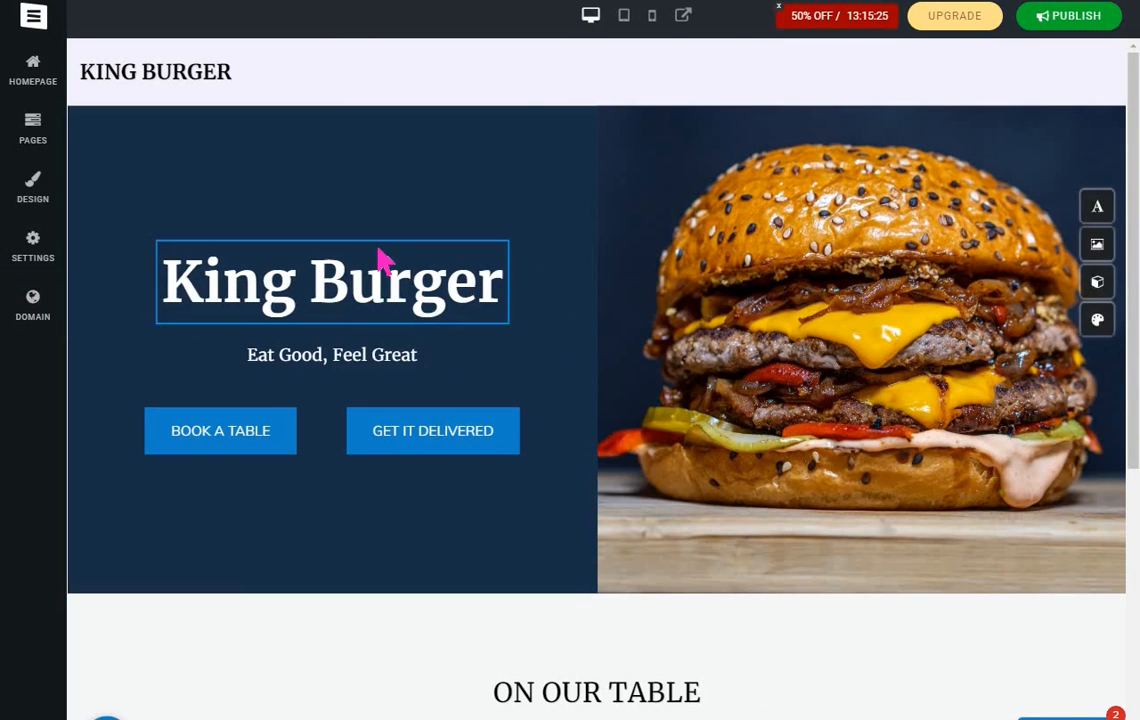
# Review the King Burger page in the editor from the hero section to the footer before publishing.
pyautogui.scroll(-5, 385, 255)
pyautogui.scroll(5, 445, 240)
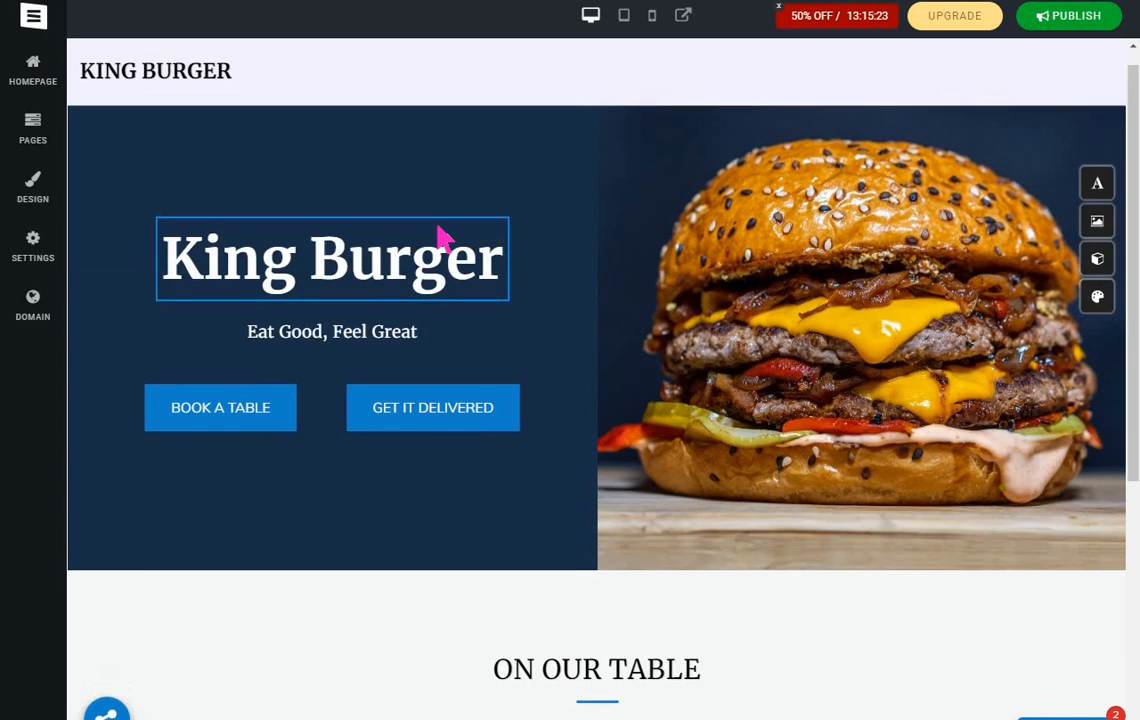
pyautogui.scroll(-5, 445, 240)
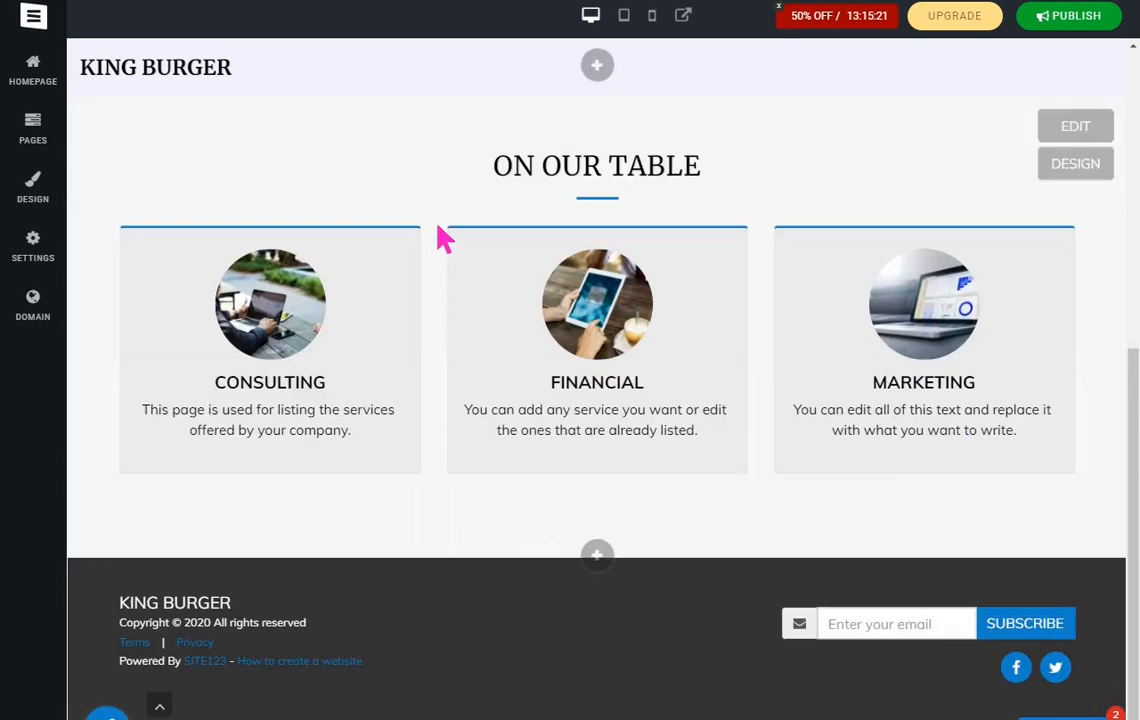
pyautogui.scroll(5, 445, 240)
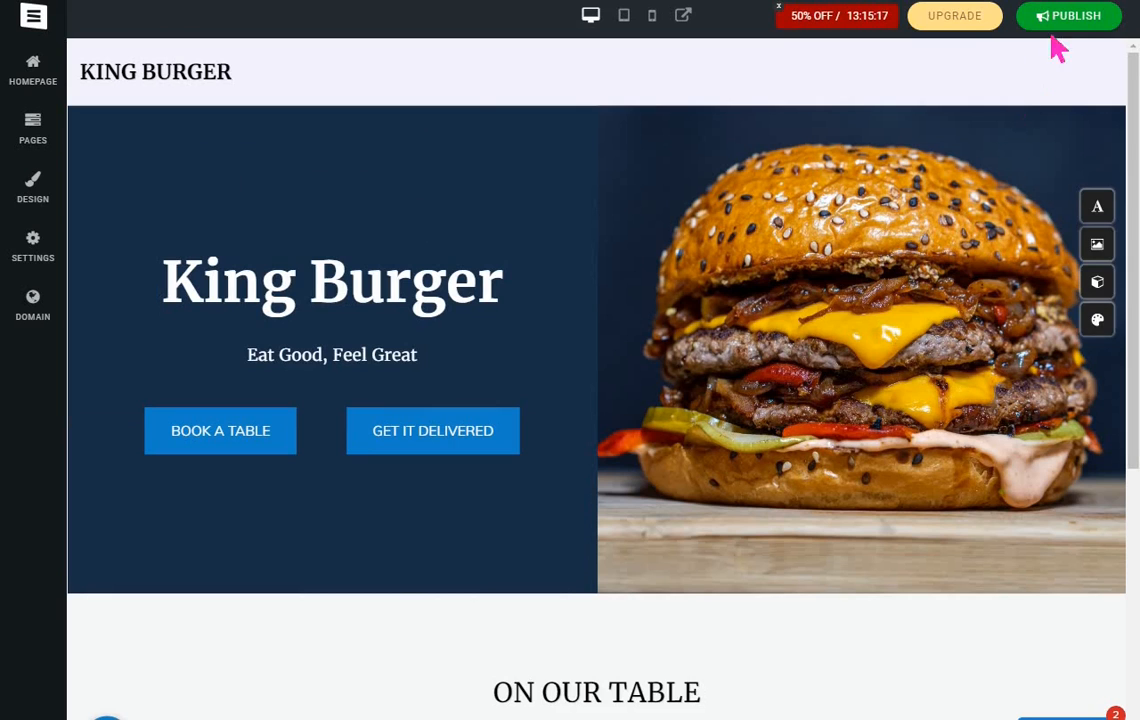
pyautogui.scroll(-5, 636, 229)
pyautogui.moveTo(640, 240)
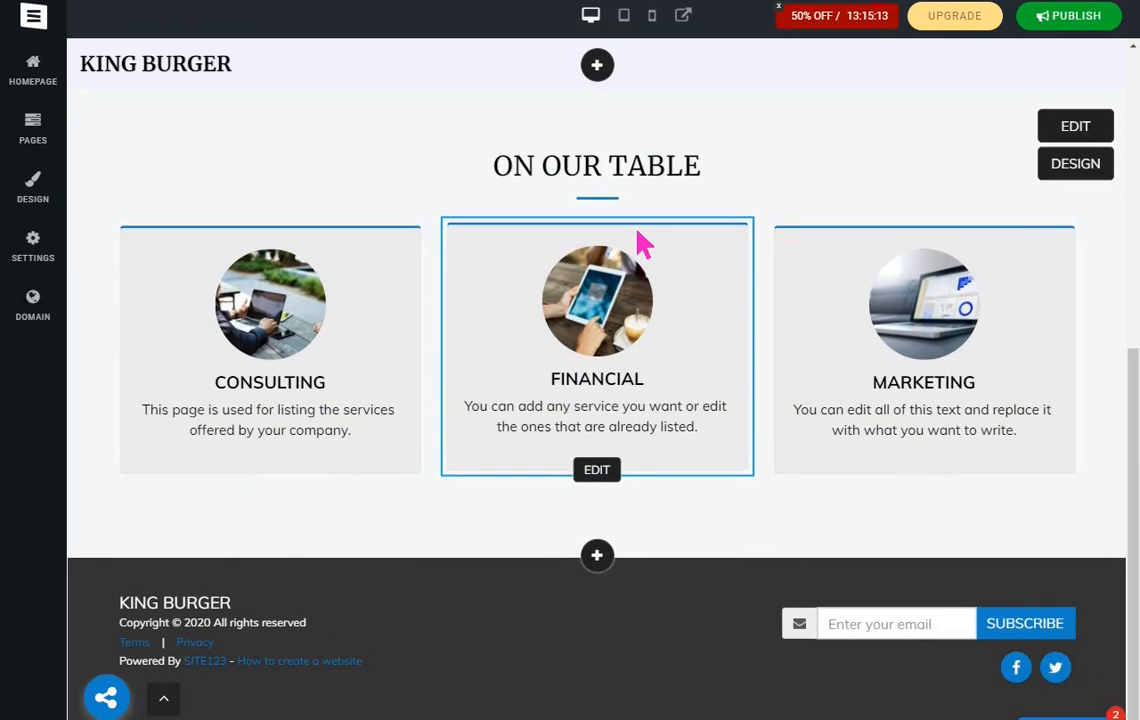
pyautogui.scroll(5, 642, 242)
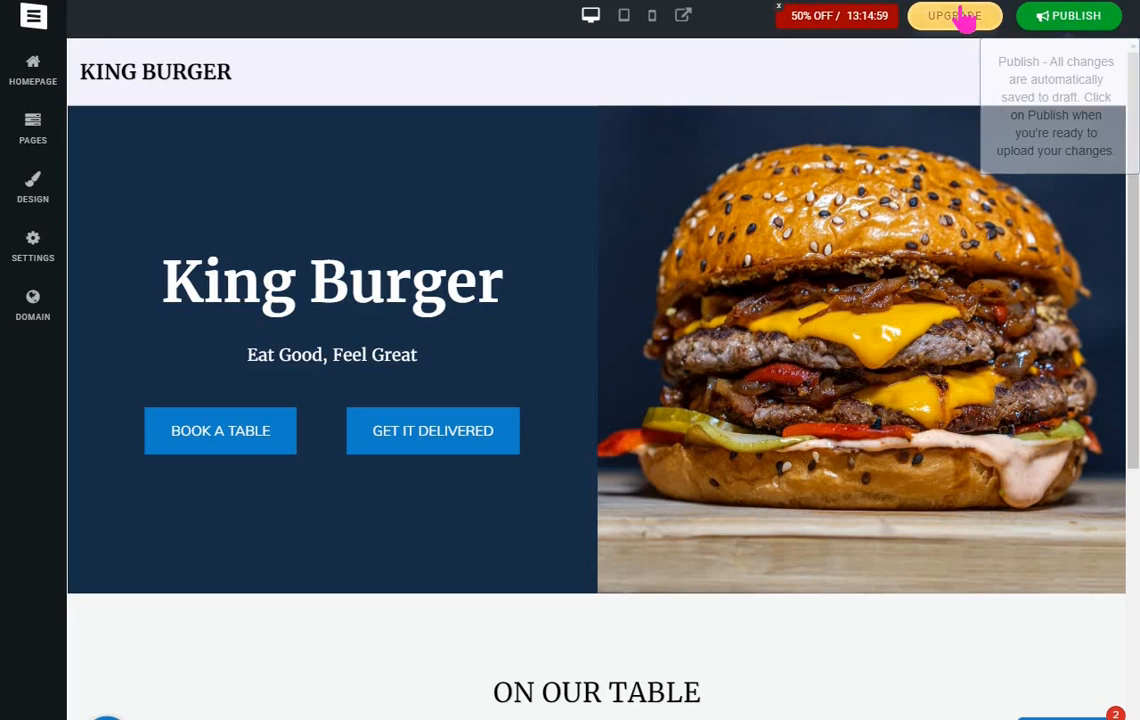
# Publish the King Burger website and return to editing without choosing a domain.
pyautogui.click(1070, 20)
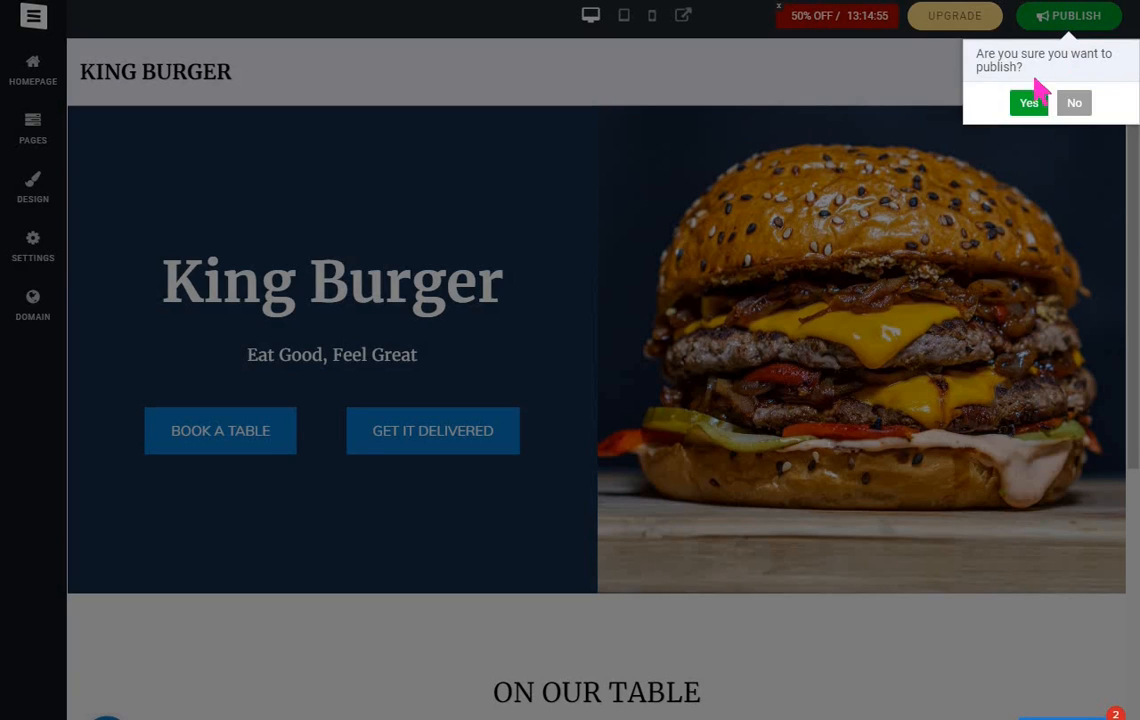
pyautogui.click(1029, 104)
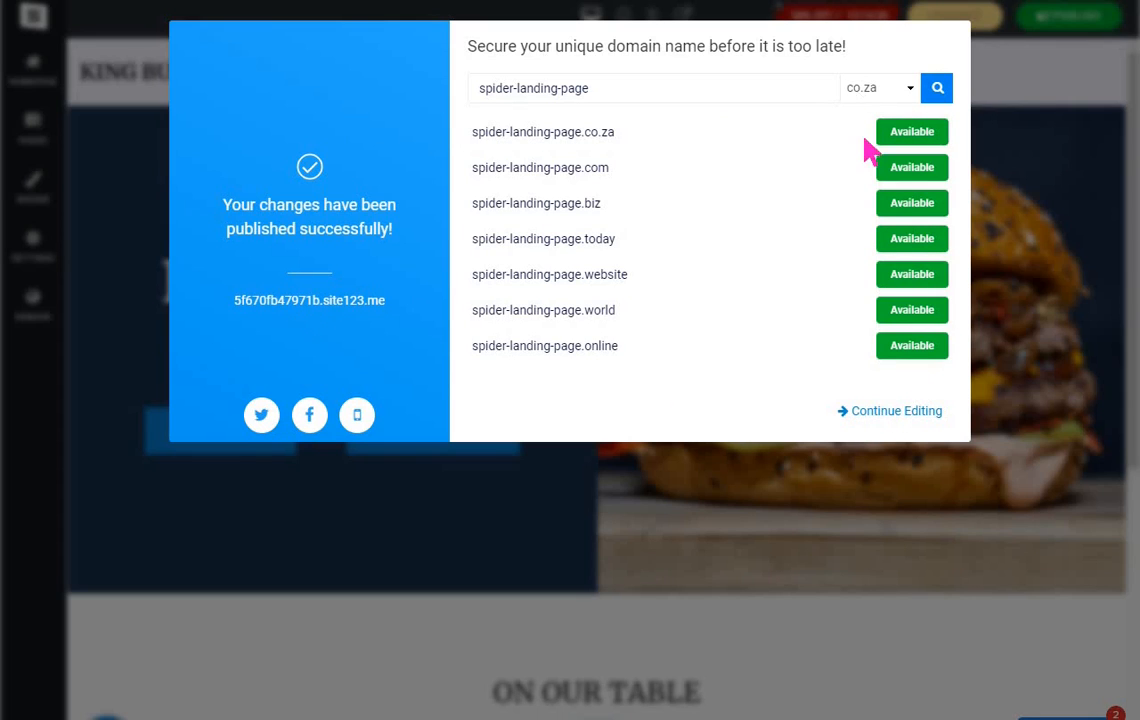
pyautogui.click(893, 422)
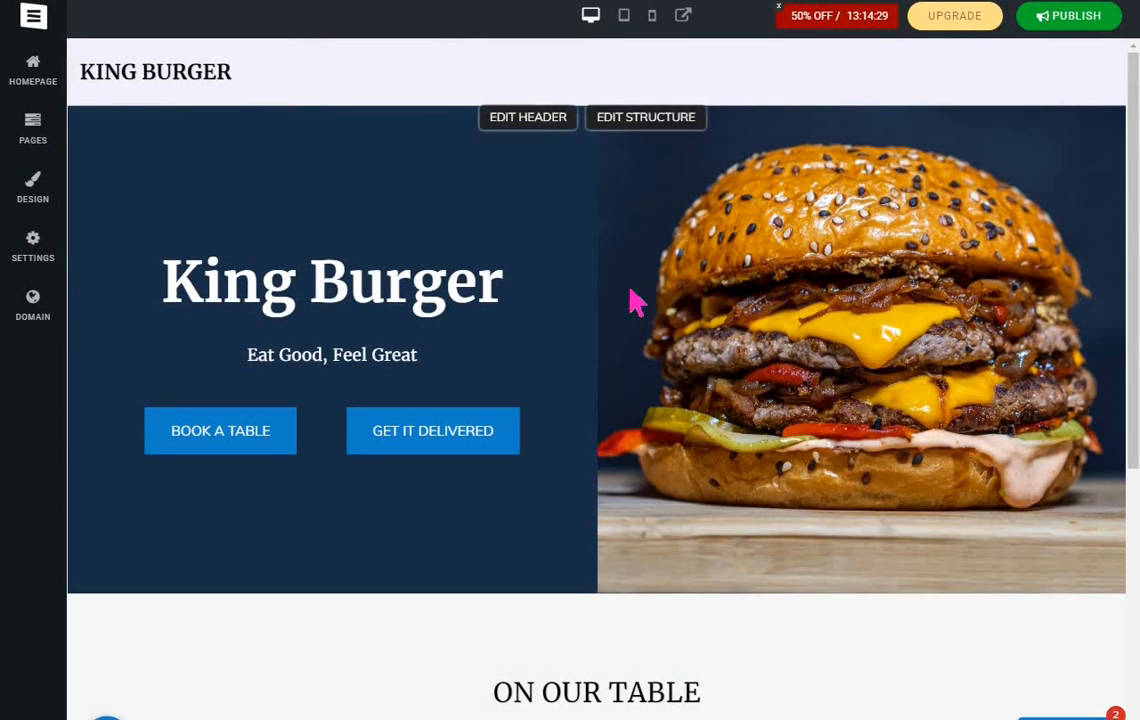
# Look over the hero, On Our Table and footer sections of the King Burger page again in the editor.
pyautogui.scroll(-5, 637, 301)
pyautogui.scroll(1, 637, 301)
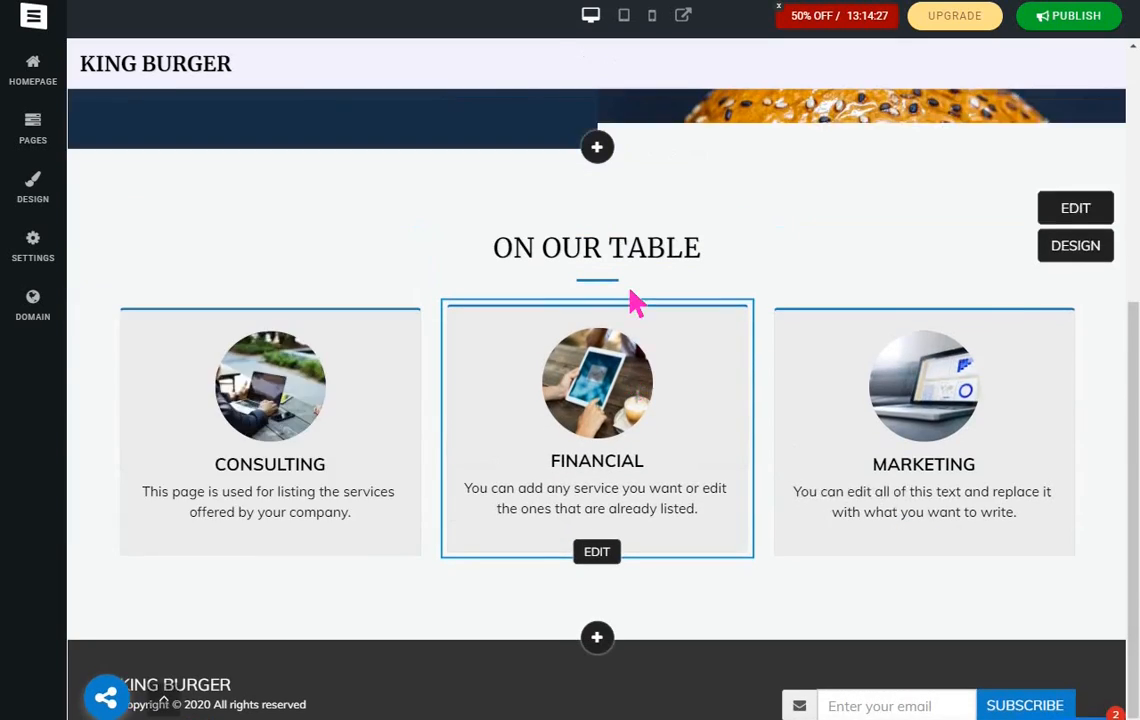
pyautogui.scroll(4, 637, 301)
pyautogui.scroll(-5, 637, 301)
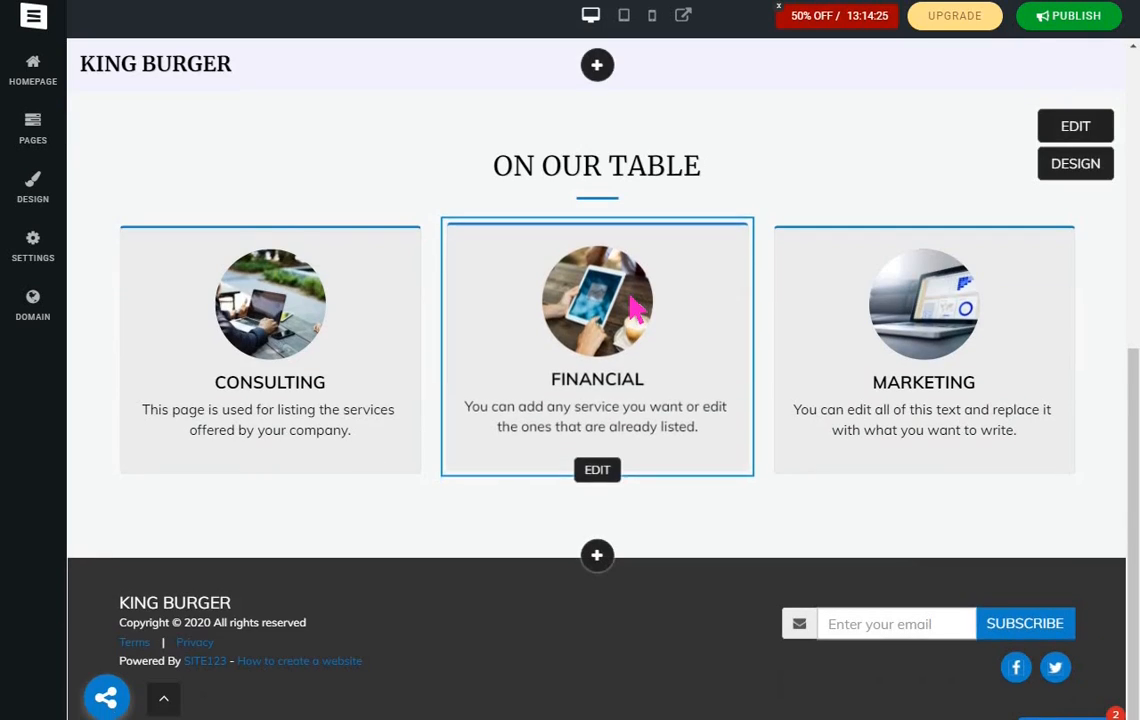
pyautogui.scroll(5, 633, 308)
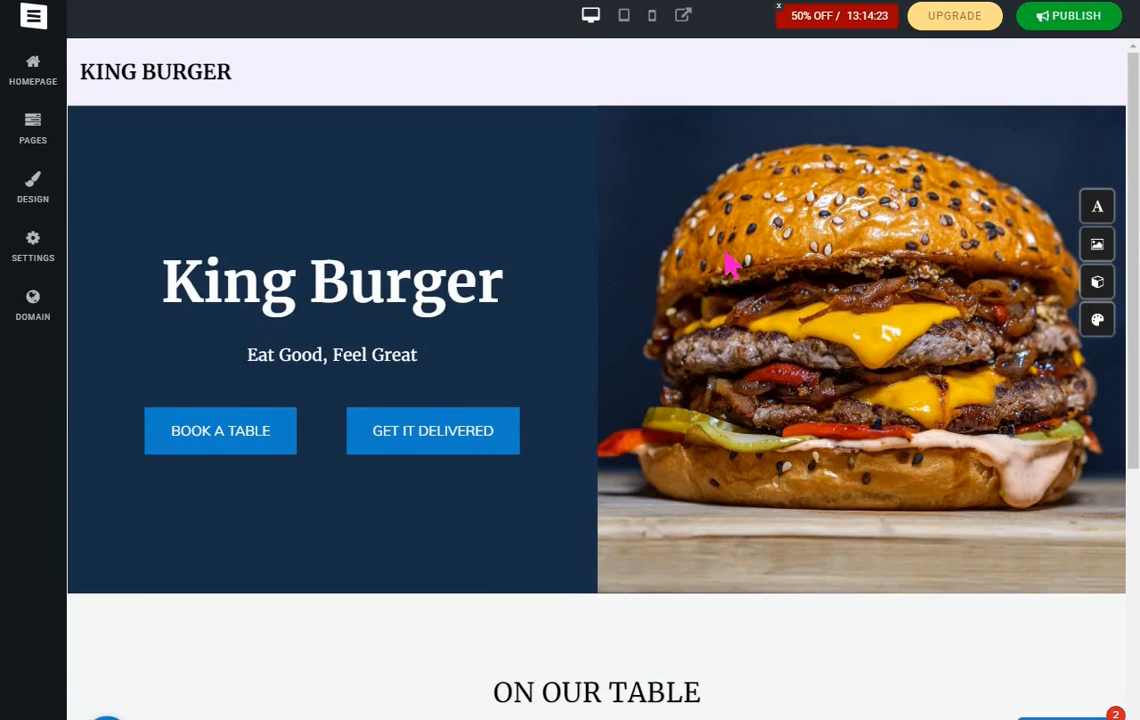
pyautogui.scroll(-5, 730, 262)
pyautogui.scroll(5, 730, 262)
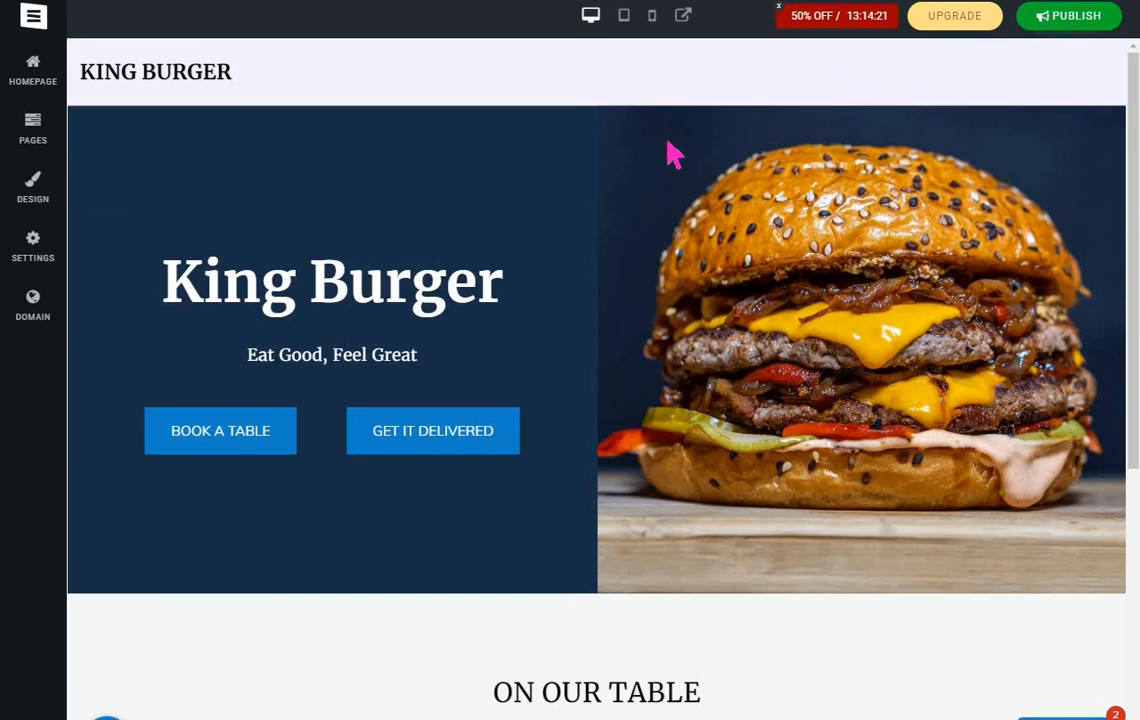
pyautogui.scroll(-5, 666, 147)
pyautogui.scroll(5, 666, 147)
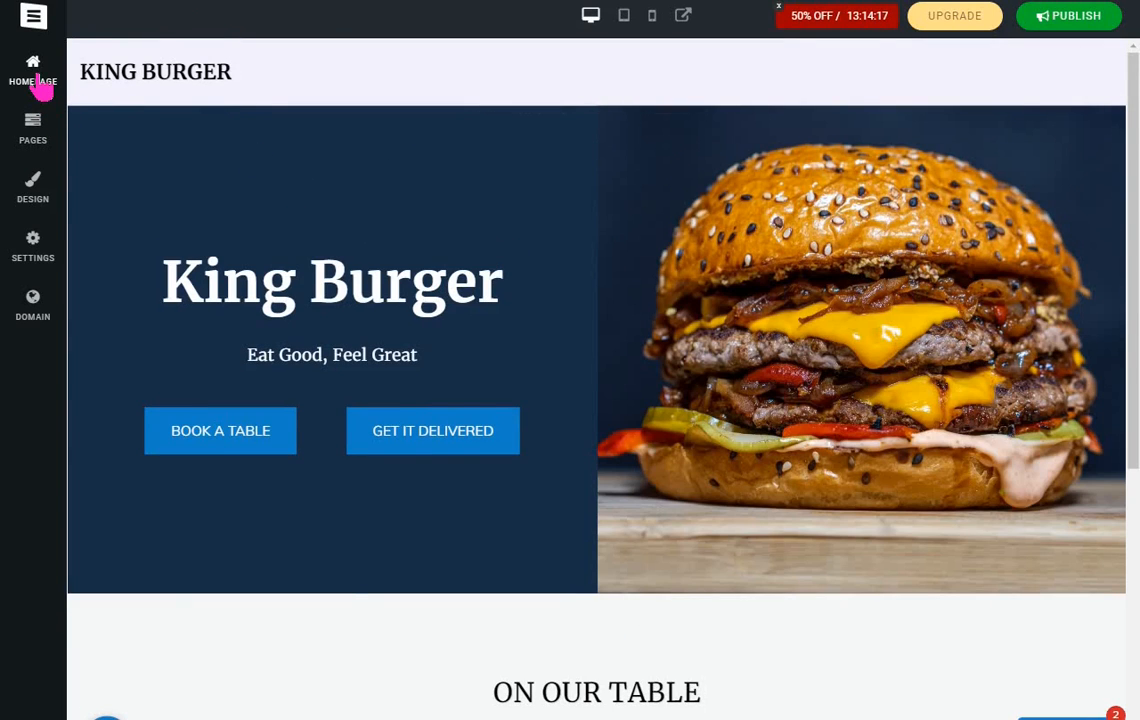
# Glance at the homepage and website settings, and open the live site from its existing subdomain in the domain settings.
pyautogui.click(40, 86)
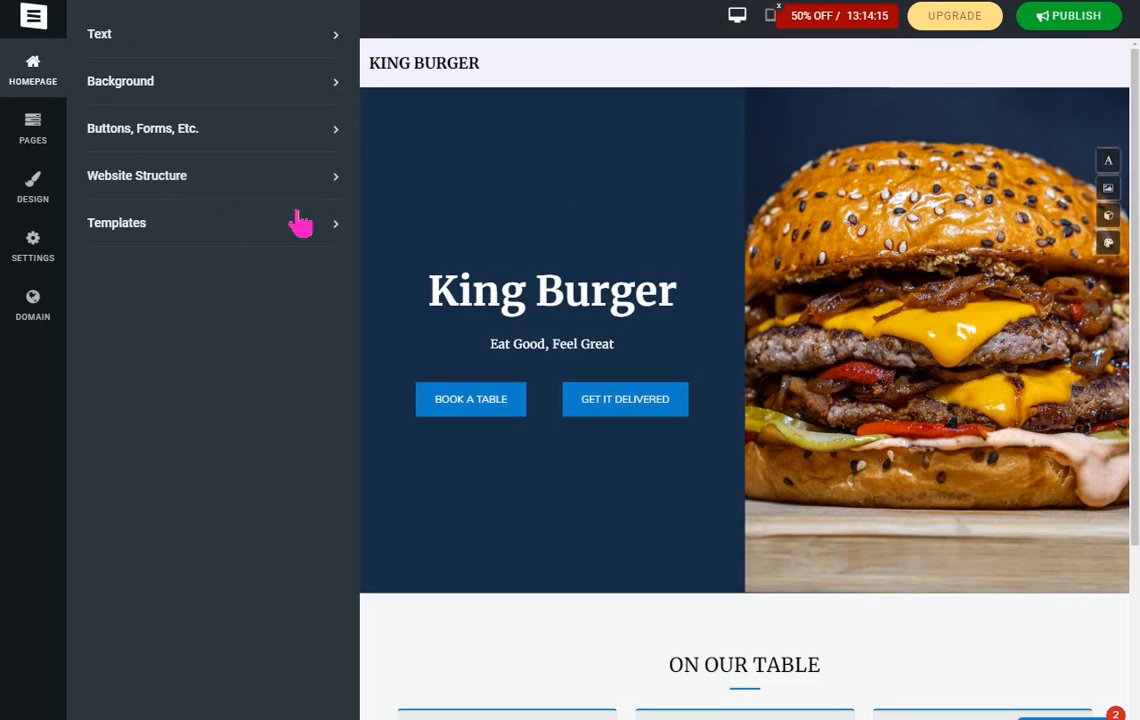
pyautogui.click(29, 258)
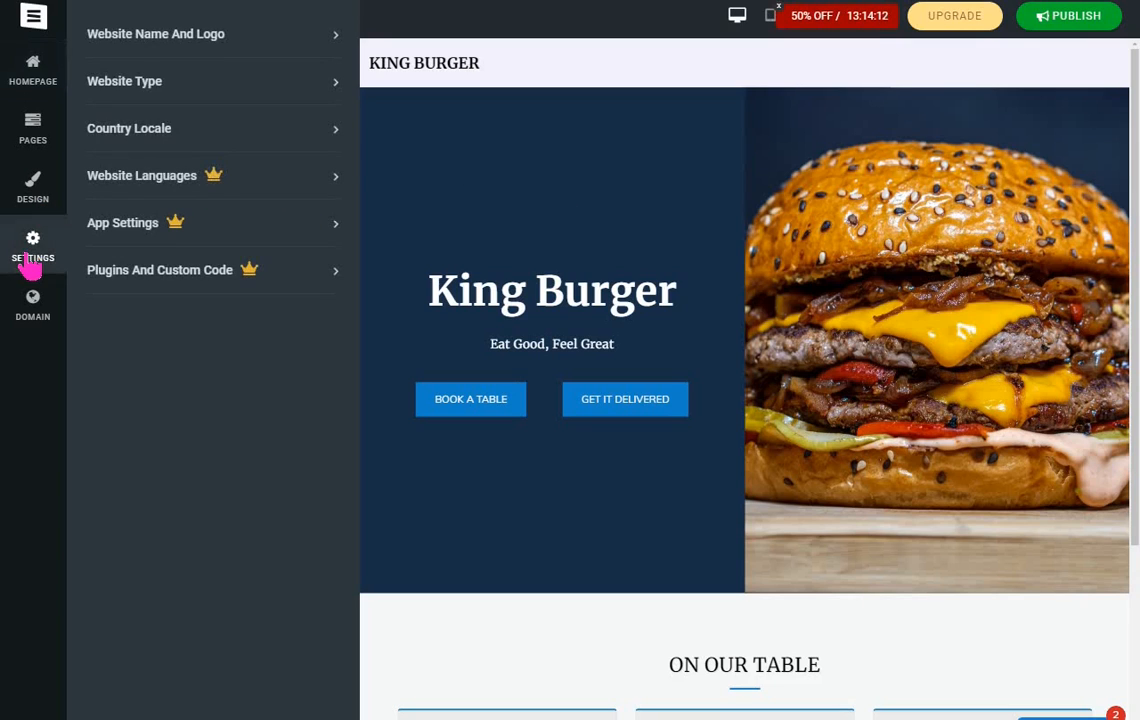
pyautogui.click(38, 318)
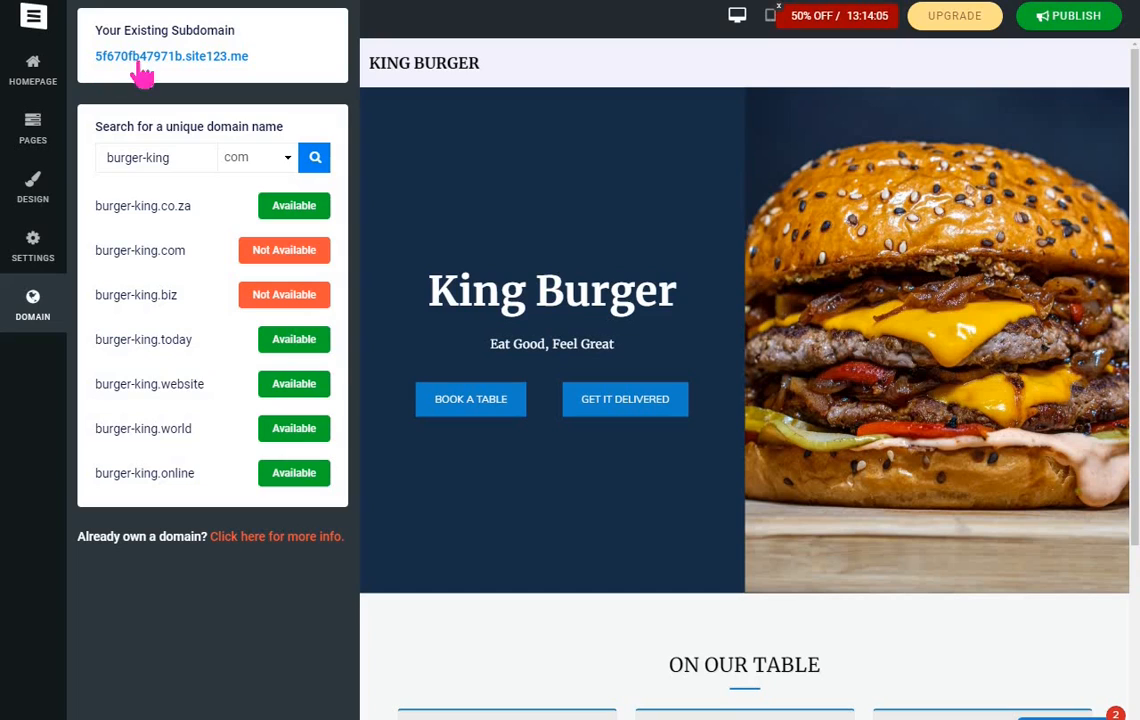
pyautogui.click(204, 62)
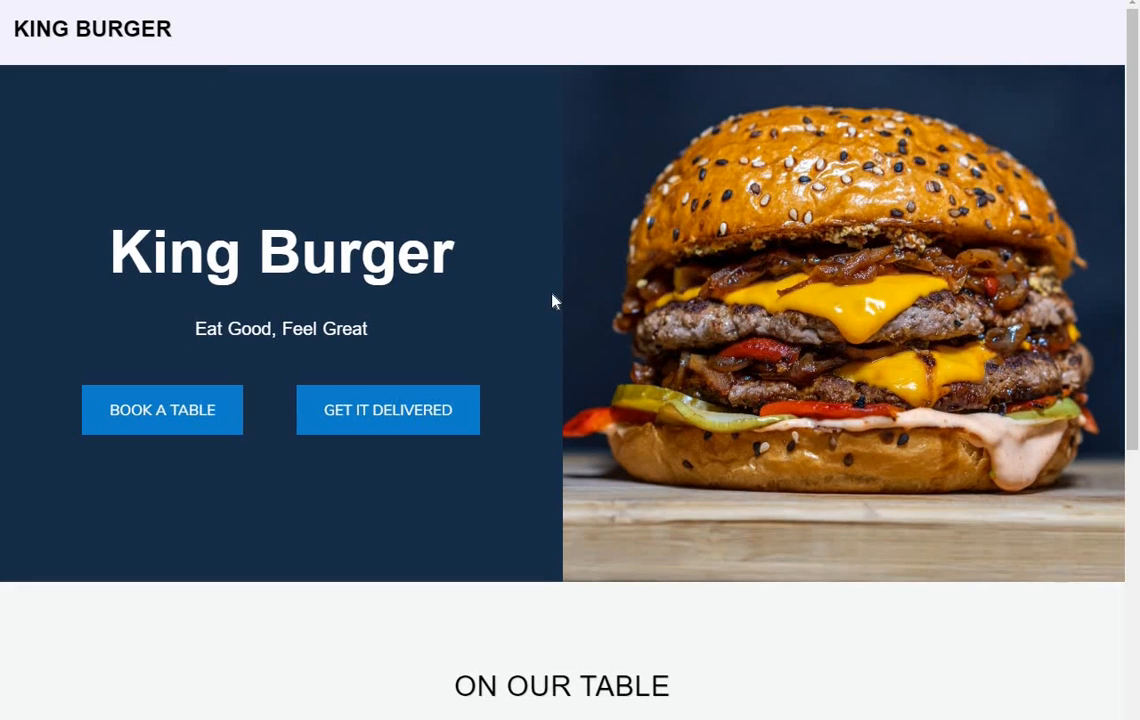
# Examine the published King Burger site from the hero section through the service cards to the footer.
pyautogui.scroll(-1, 551, 296)
pyautogui.scroll(-5, 557, 307)
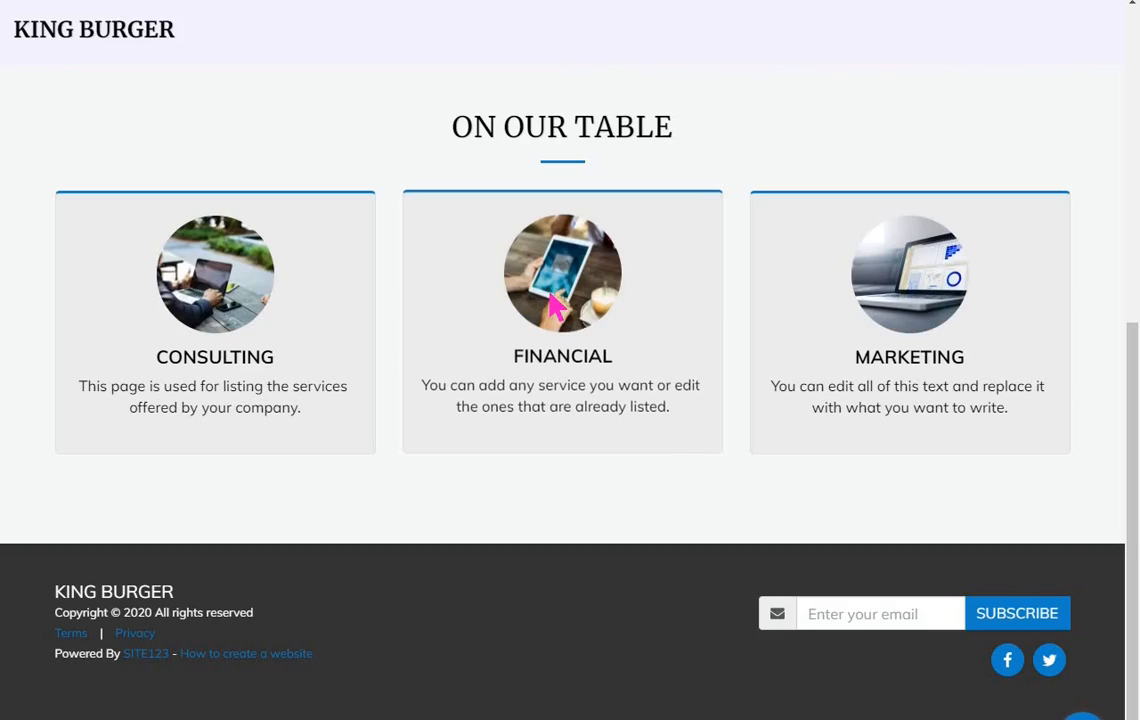
pyautogui.scroll(6, 557, 307)
pyautogui.scroll(-6, 557, 307)
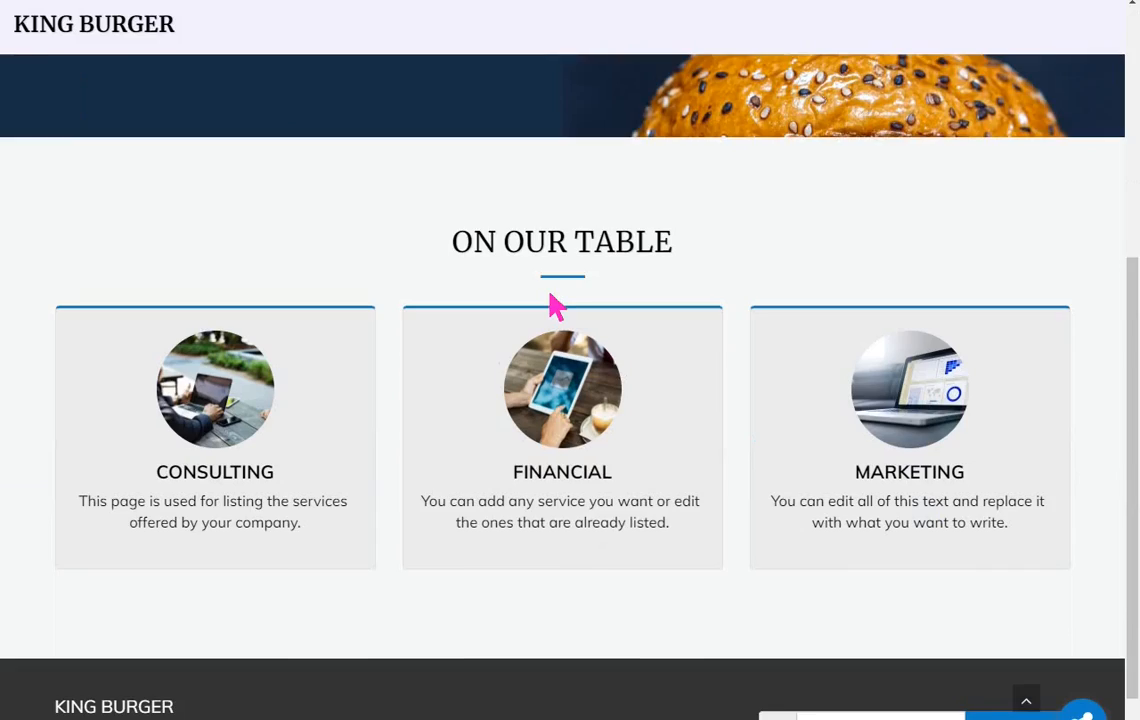
pyautogui.scroll(6, 557, 307)
pyautogui.scroll(-6, 557, 307)
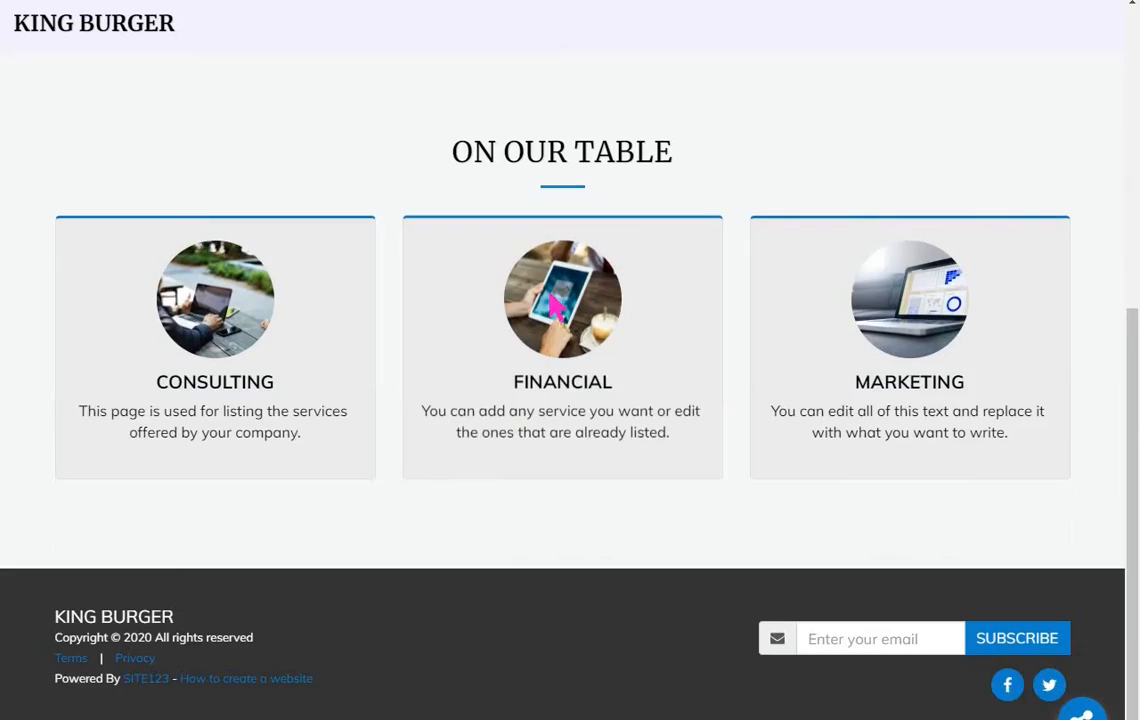
pyautogui.scroll(4, 612, 293)
pyautogui.scroll(-2, 612, 293)
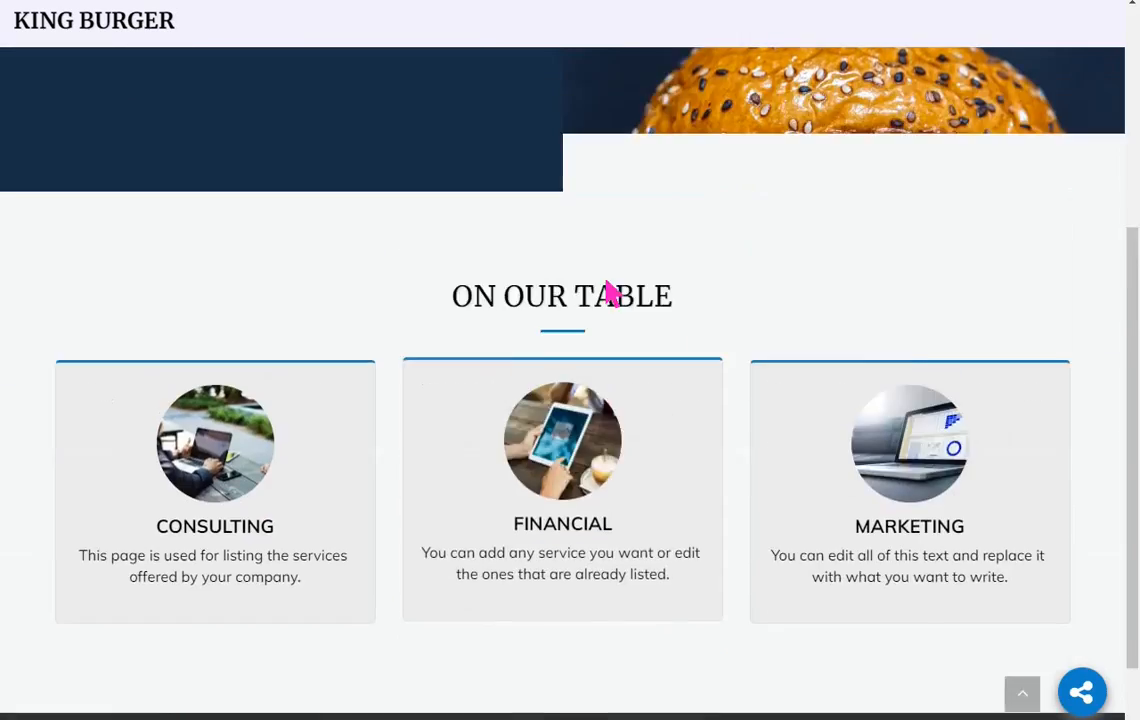
pyautogui.scroll(4, 612, 293)
pyautogui.scroll(-6, 612, 293)
pyautogui.scroll(6, 612, 293)
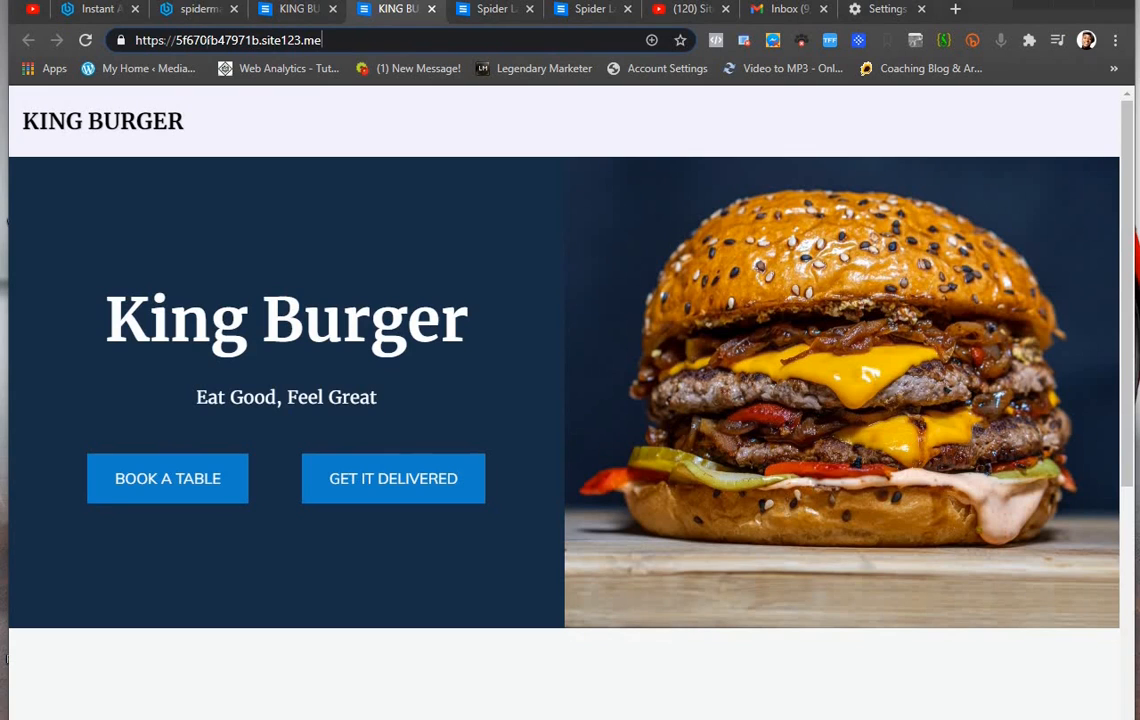
# Return from the live site to the editor and view the Home page's button and form settings.
pyautogui.moveTo(325, 40); pyautogui.dragTo(132, 40)
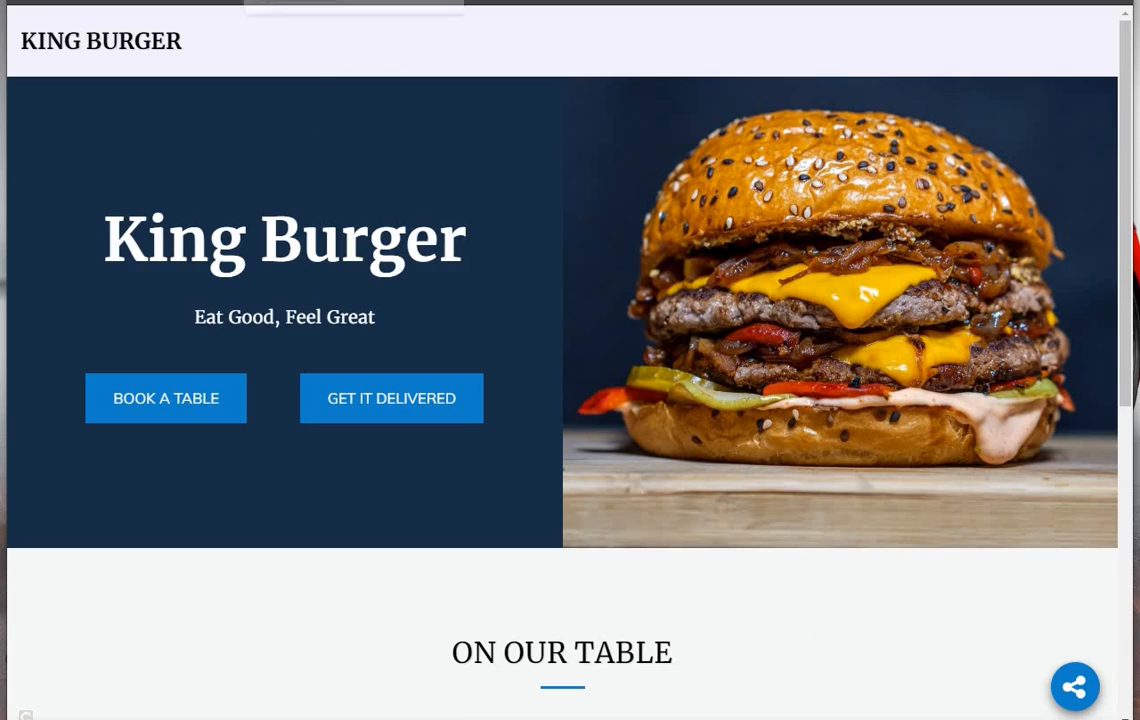
pyautogui.click(320, 2)
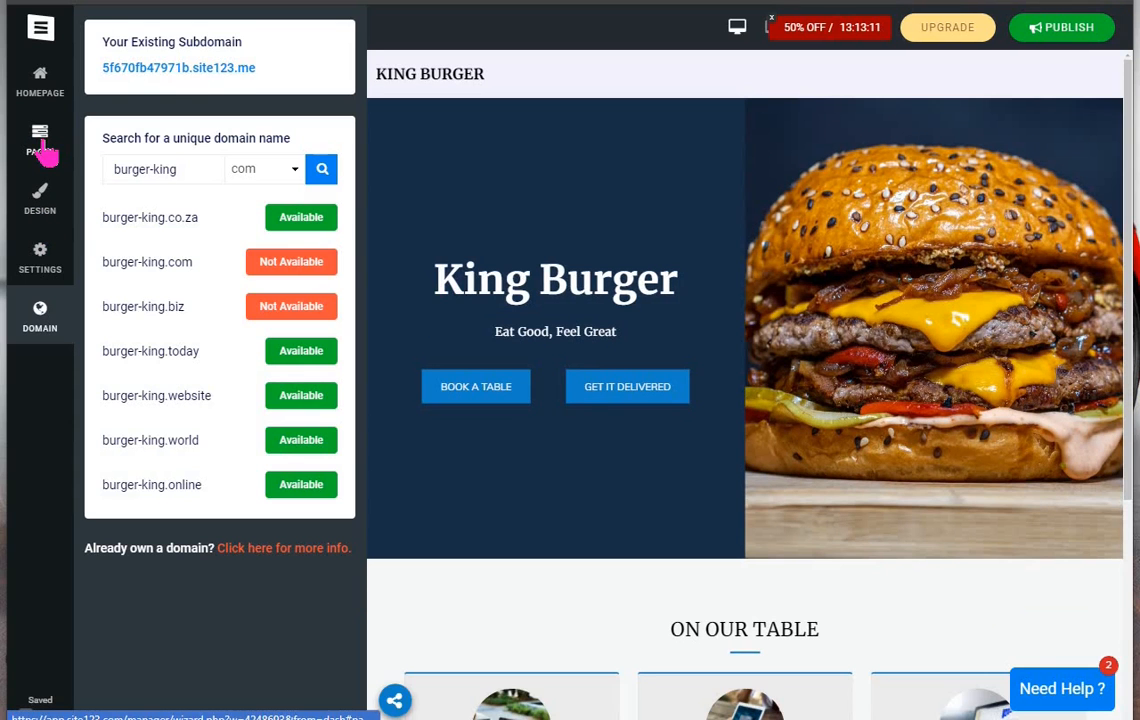
pyautogui.click(45, 150)
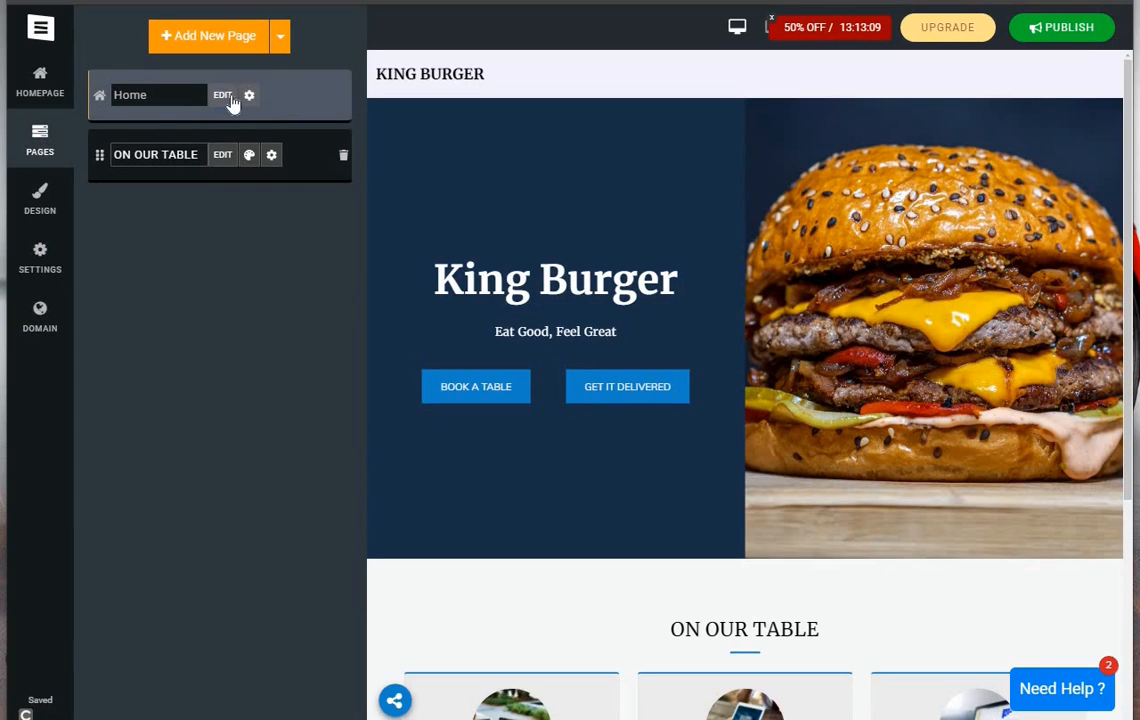
pyautogui.click(224, 96)
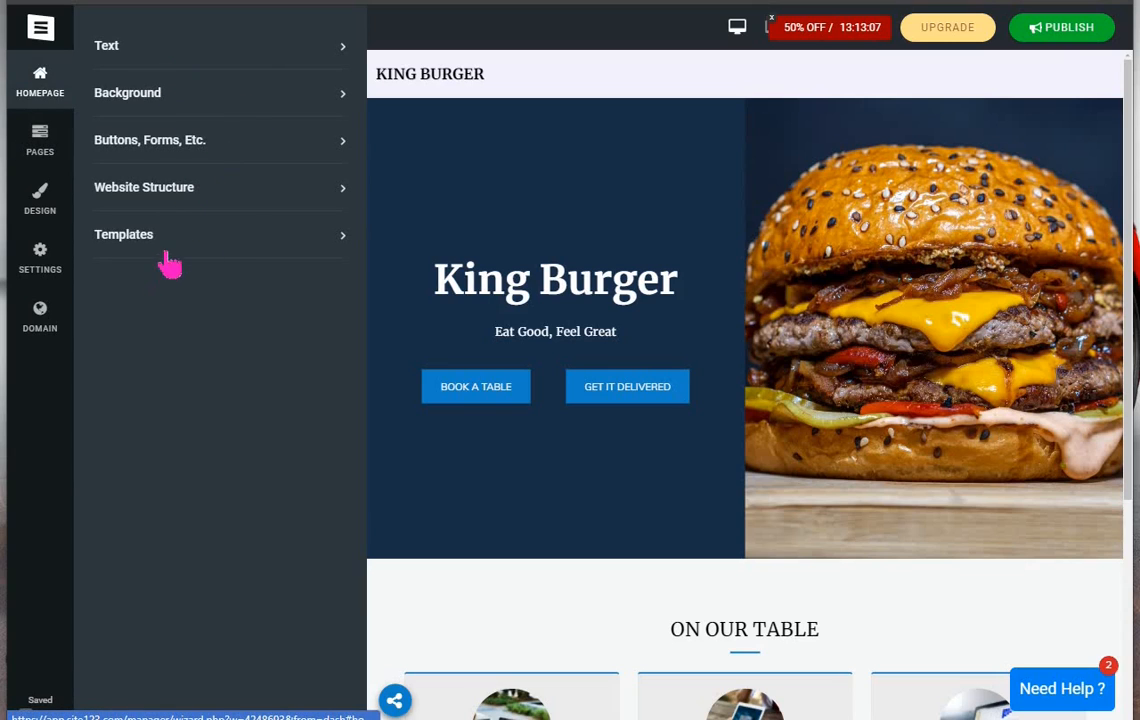
pyautogui.click(343, 148)
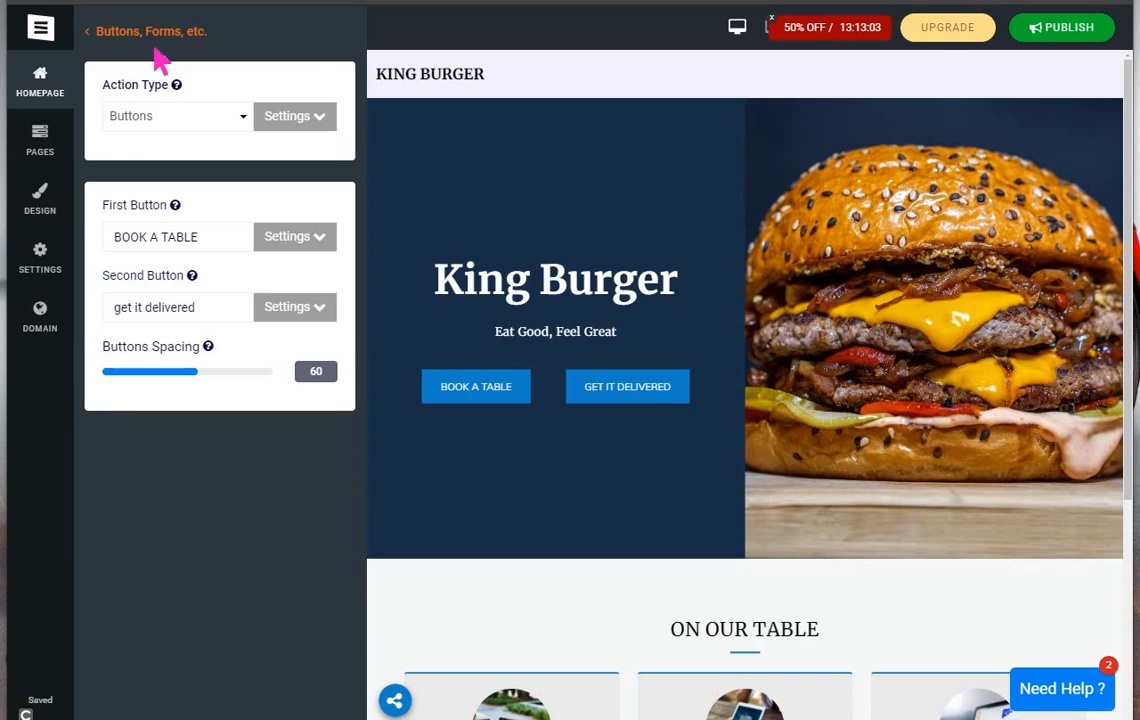
# Browse the page types available for adding to the website, such as Blog, Restaurant Menu and Pricing Table, and leave without adding one.
pyautogui.click(52, 143)
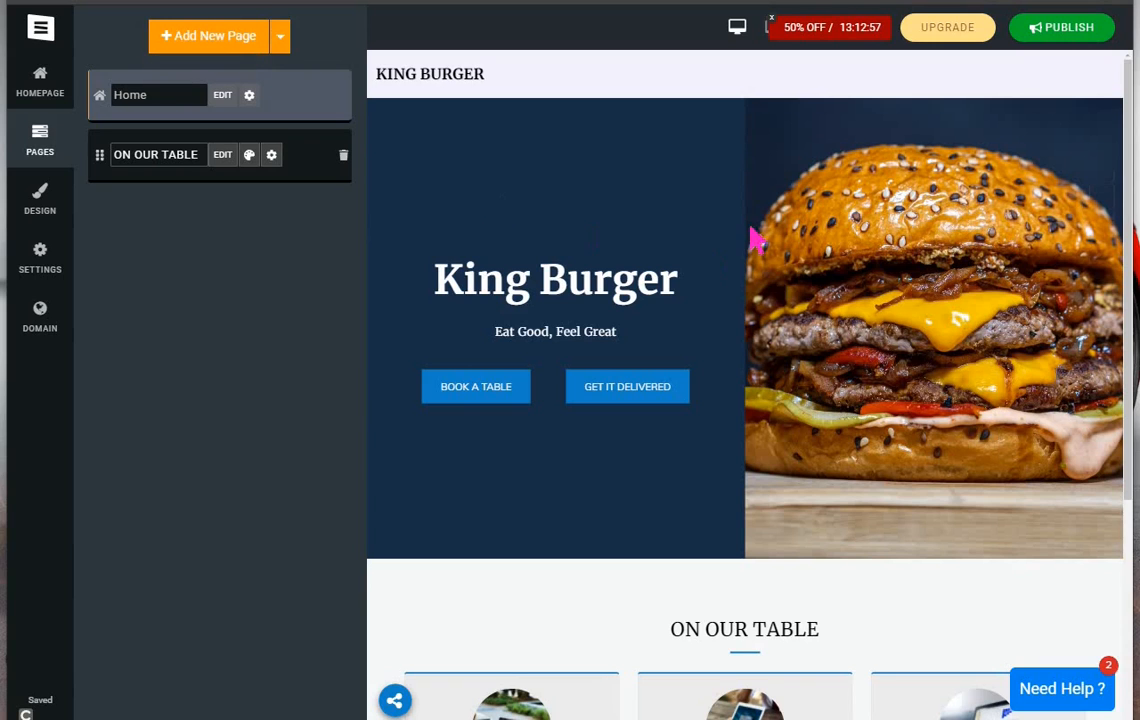
pyautogui.scroll(-4, 755, 238)
pyautogui.scroll(4, 753, 229)
pyautogui.click(211, 48)
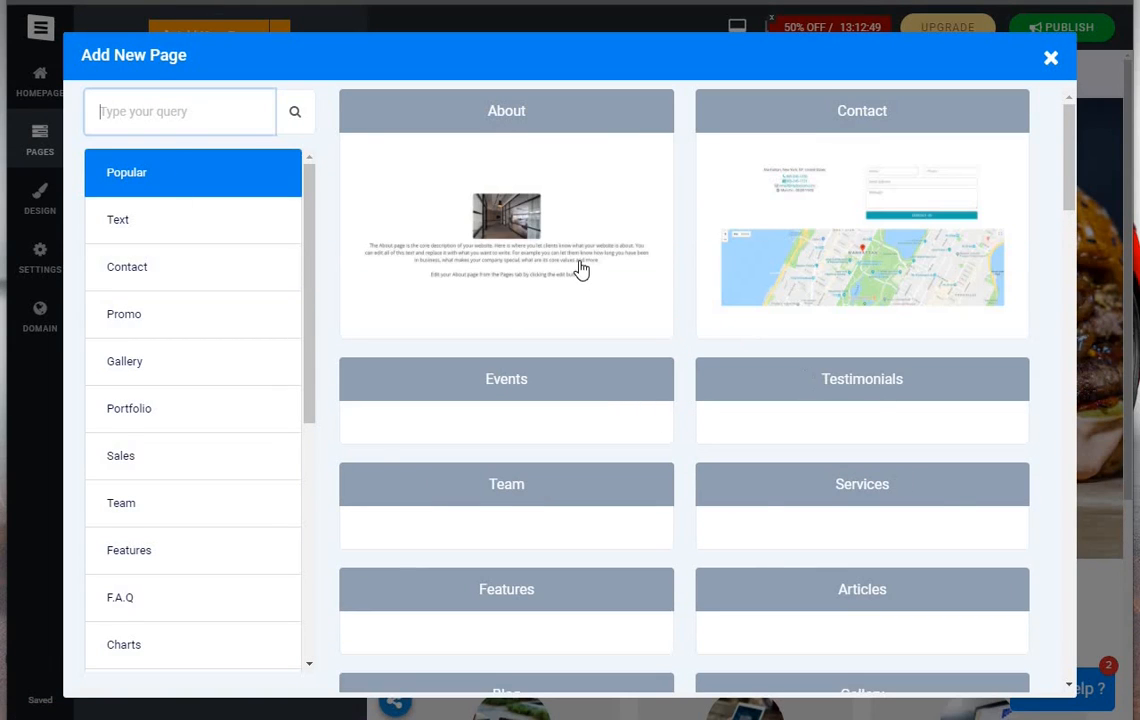
pyautogui.scroll(-4, 581, 270)
pyautogui.scroll(-4, 581, 270)
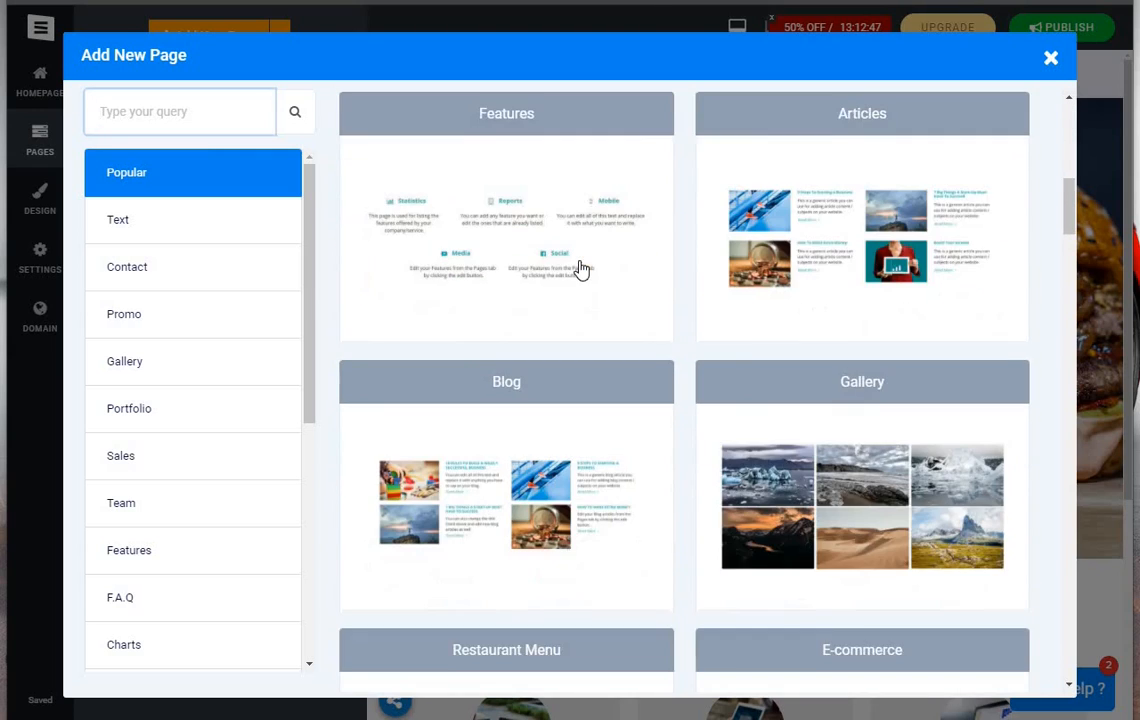
pyautogui.scroll(-4, 581, 270)
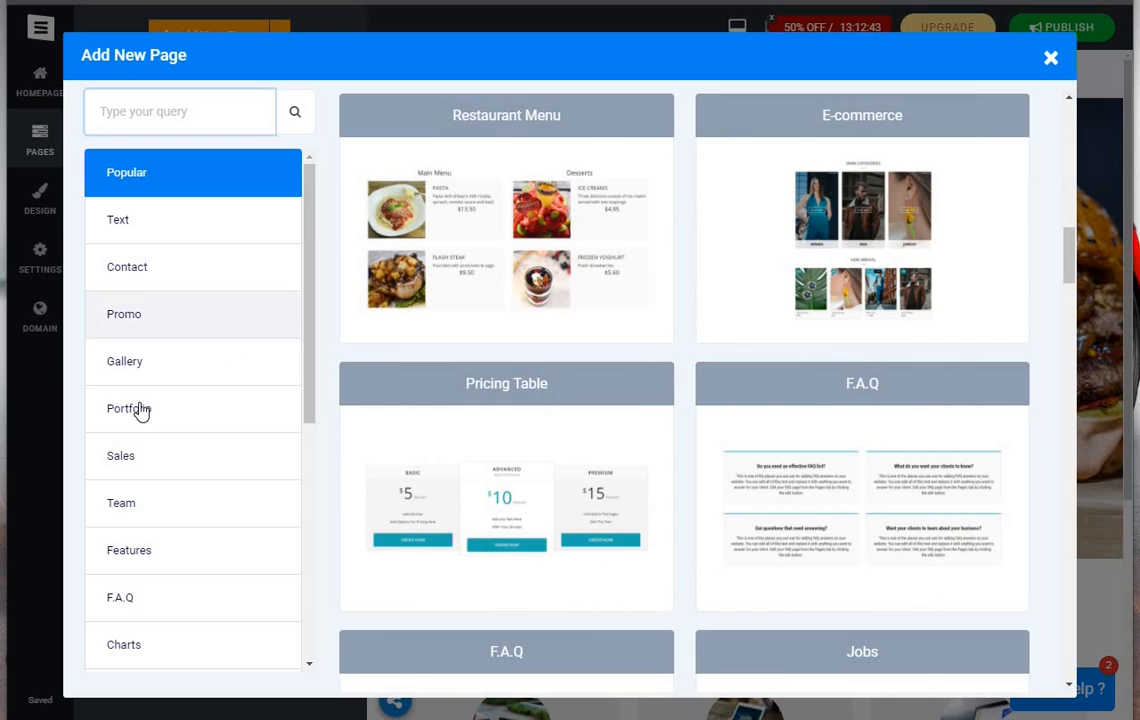
pyautogui.scroll(-4, 623, 285)
pyautogui.scroll(15, 623, 285)
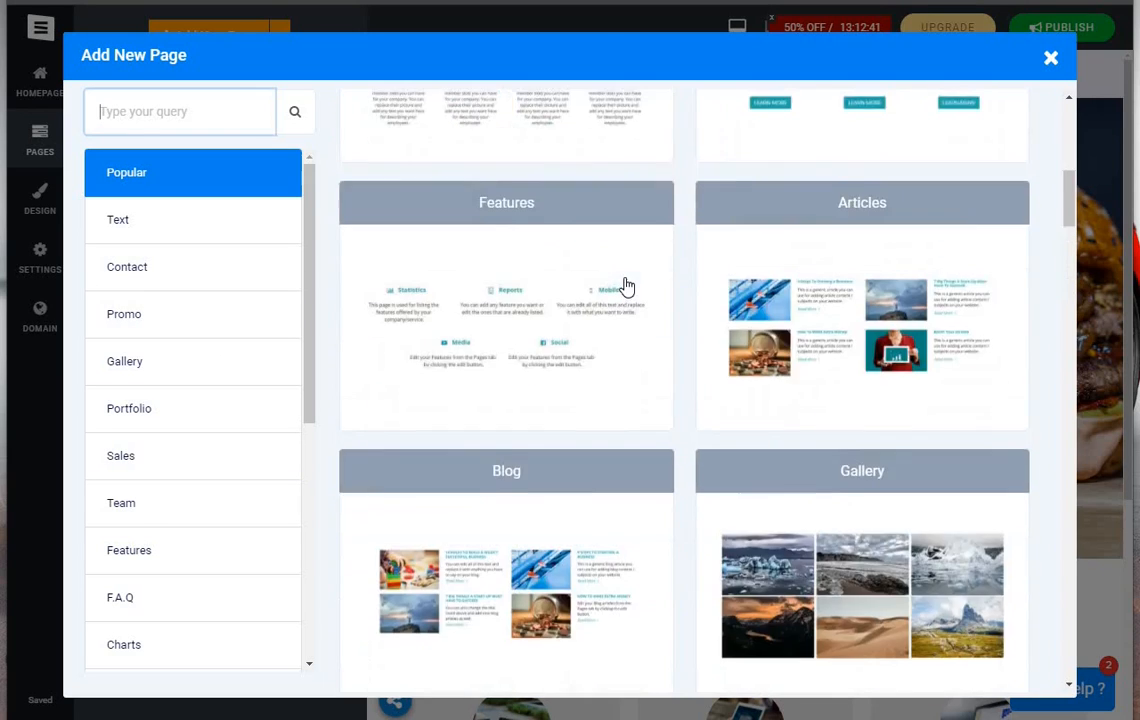
pyautogui.click(1050, 62)
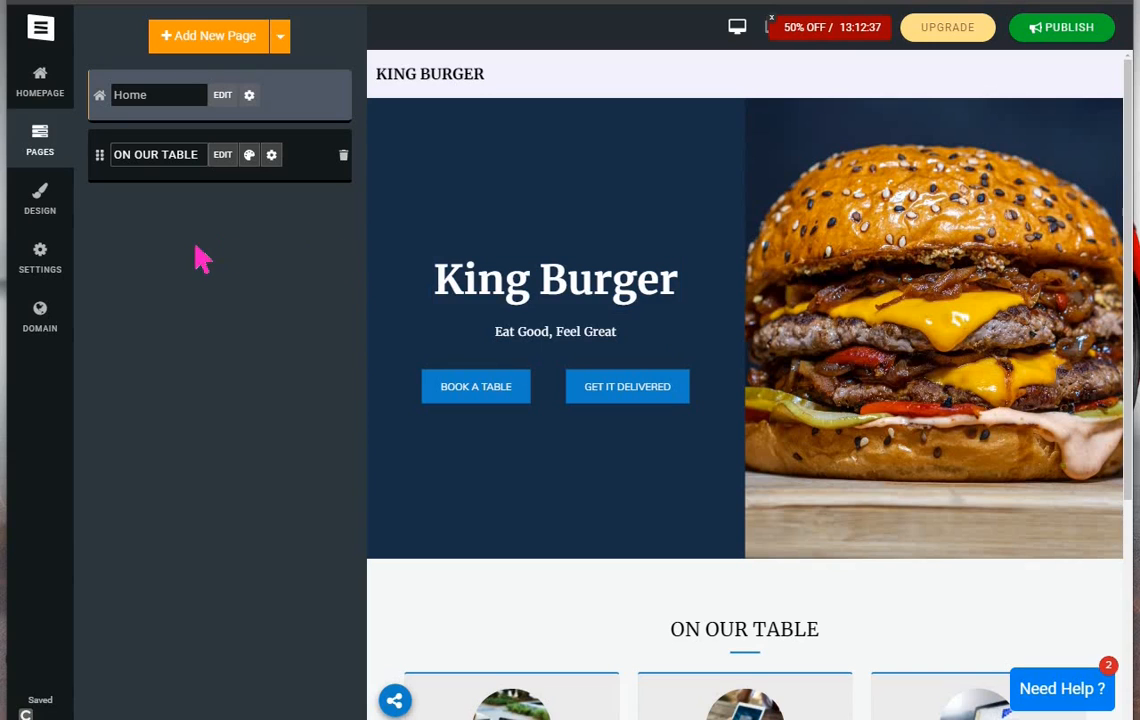
# Glance at the font design, website settings and domain options, and return to the live King Burger site.
pyautogui.click(40, 200)
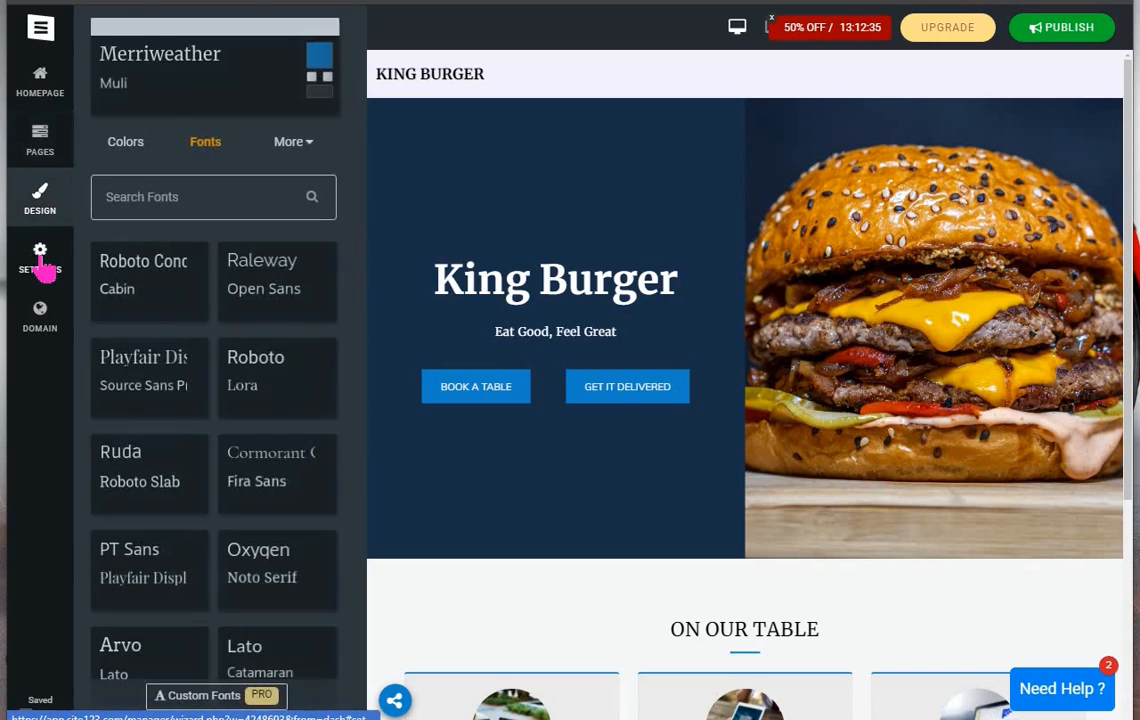
pyautogui.click(40, 262)
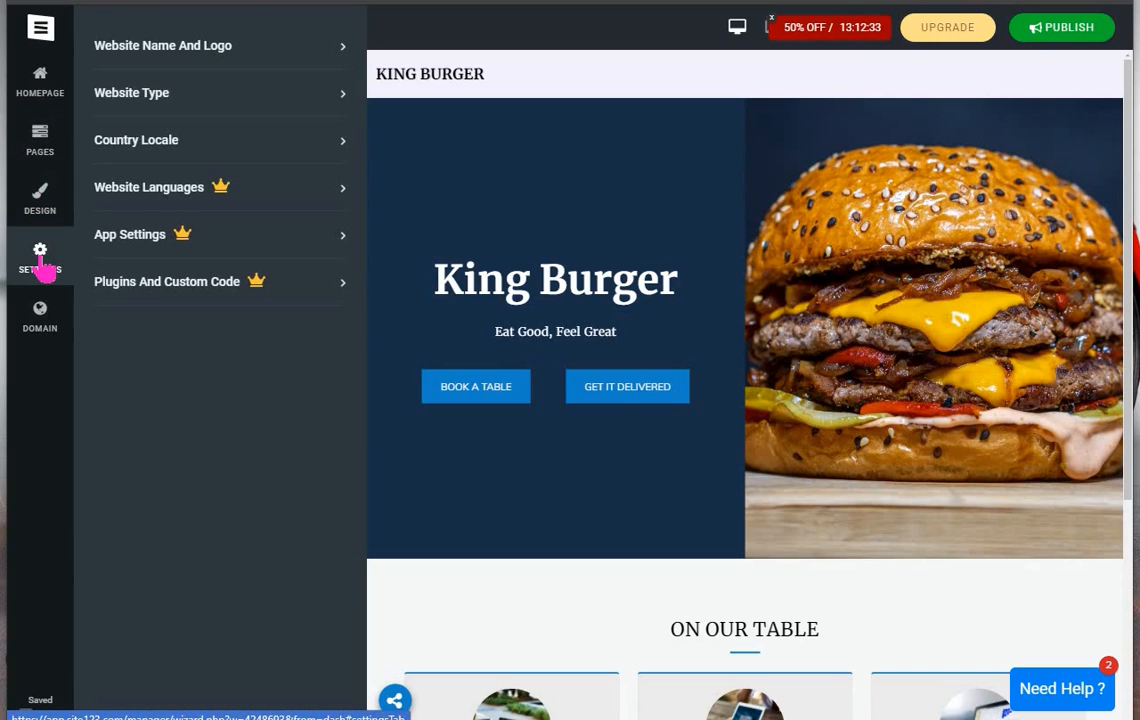
pyautogui.click(43, 335)
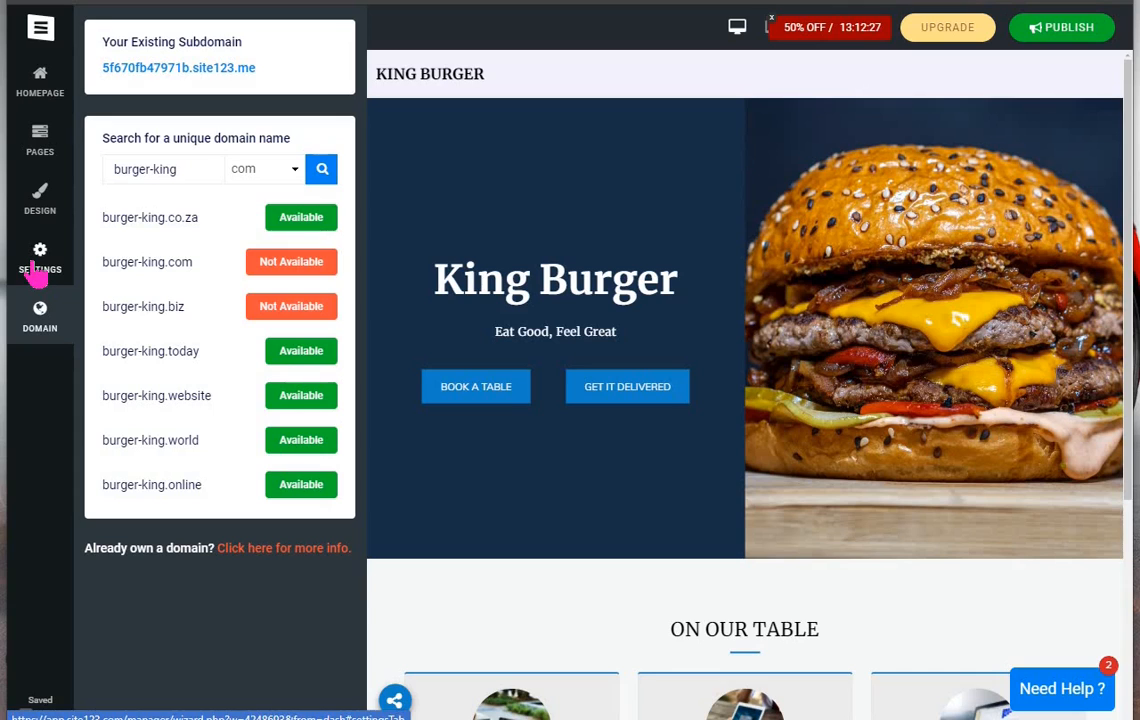
pyautogui.click(51, 38)
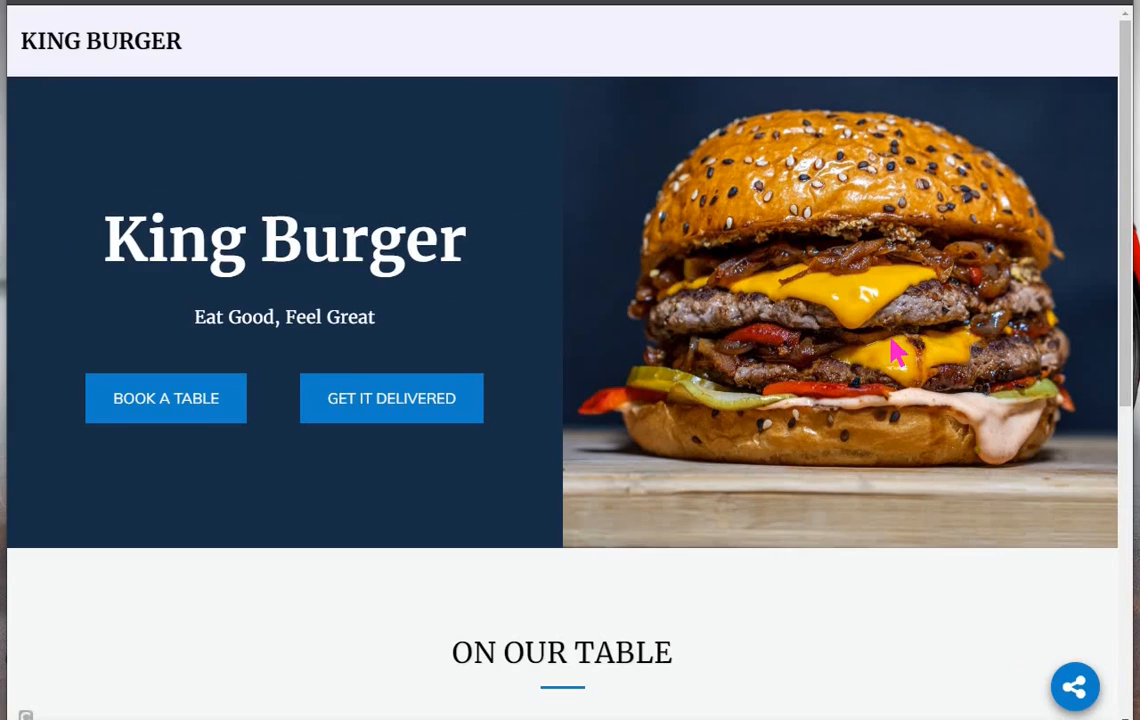
# Review the live King Burger page again from the hero through the On Our Table cards to the footer.
pyautogui.scroll(-5, 893, 350)
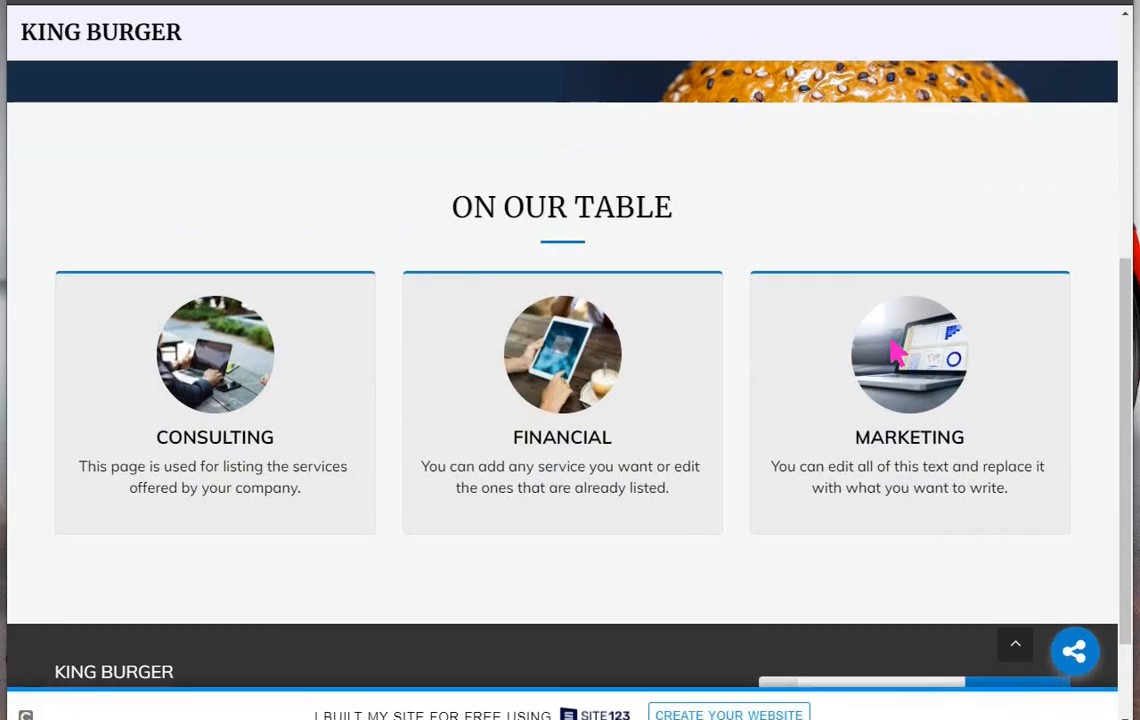
pyautogui.scroll(4, 893, 350)
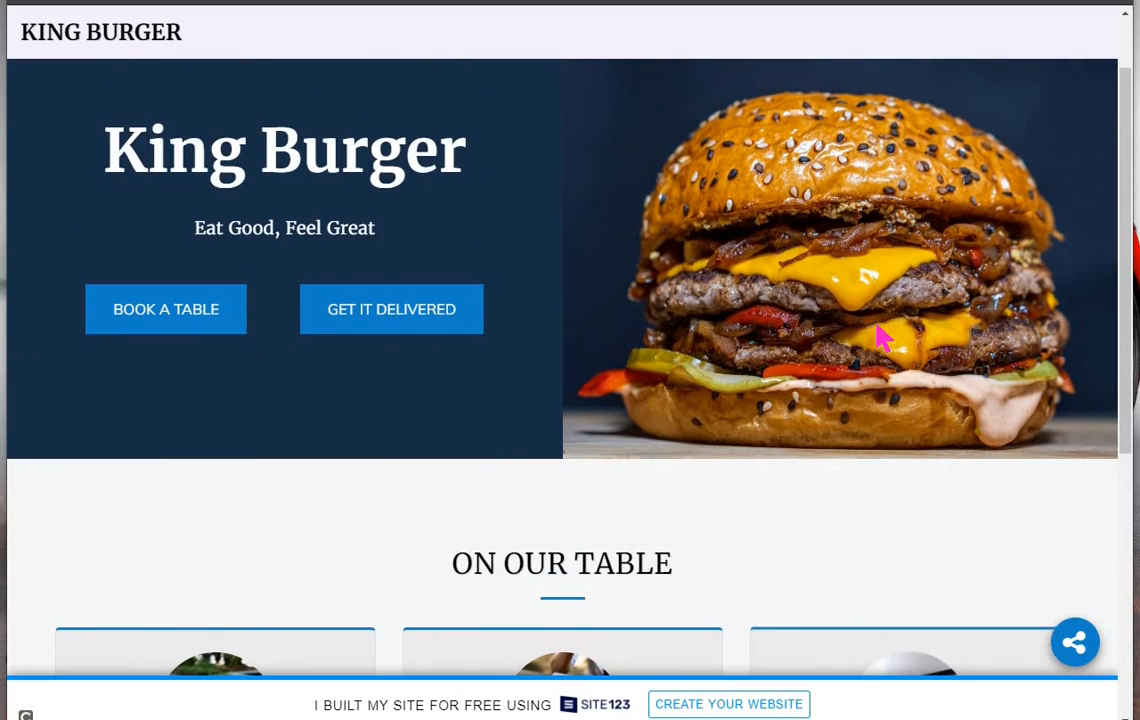
pyautogui.scroll(-5, 873, 316)
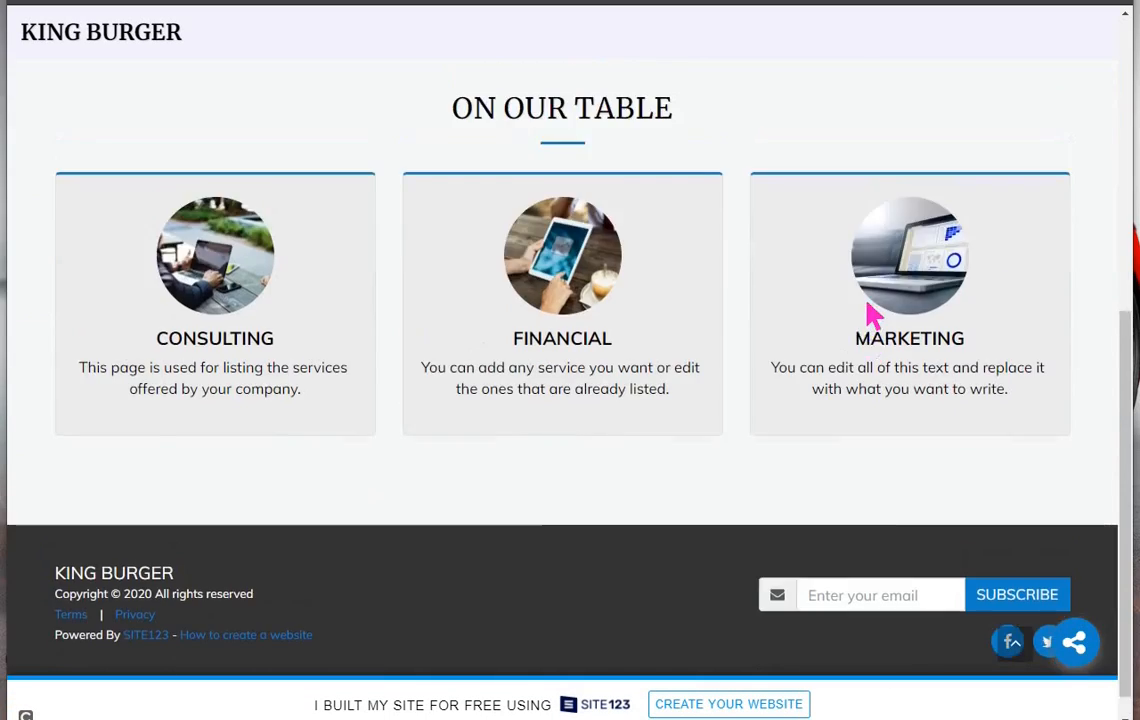
pyautogui.scroll(5, 873, 316)
pyautogui.scroll(-5, 947, 173)
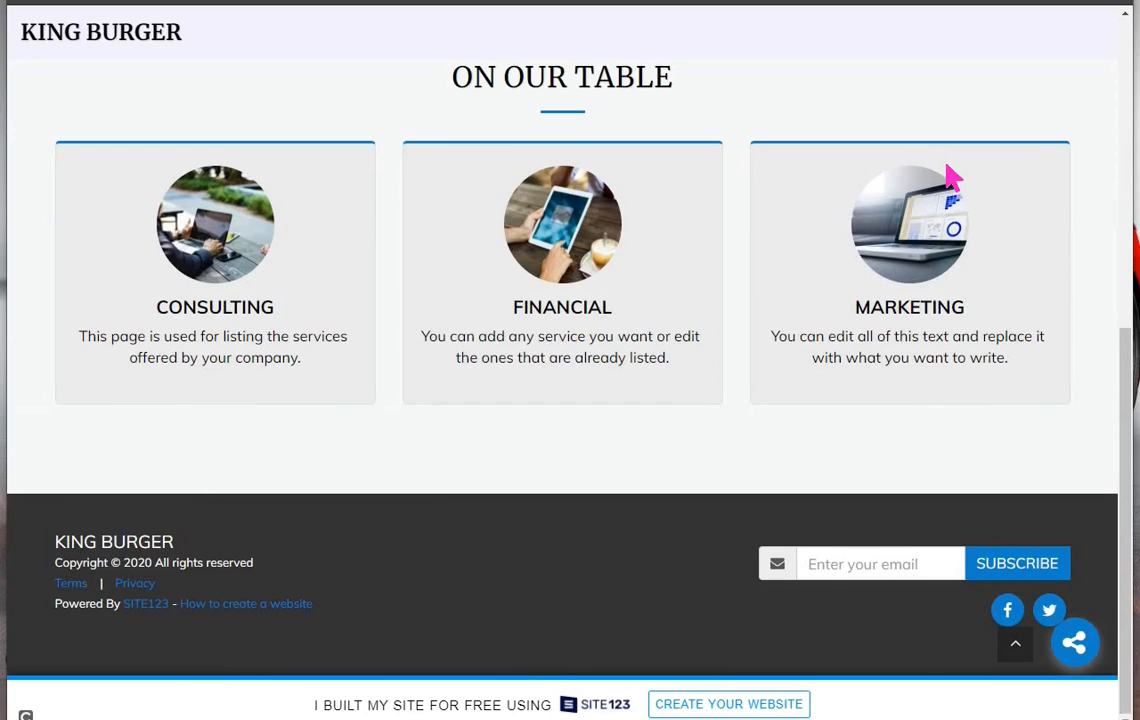
pyautogui.scroll(5, 952, 177)
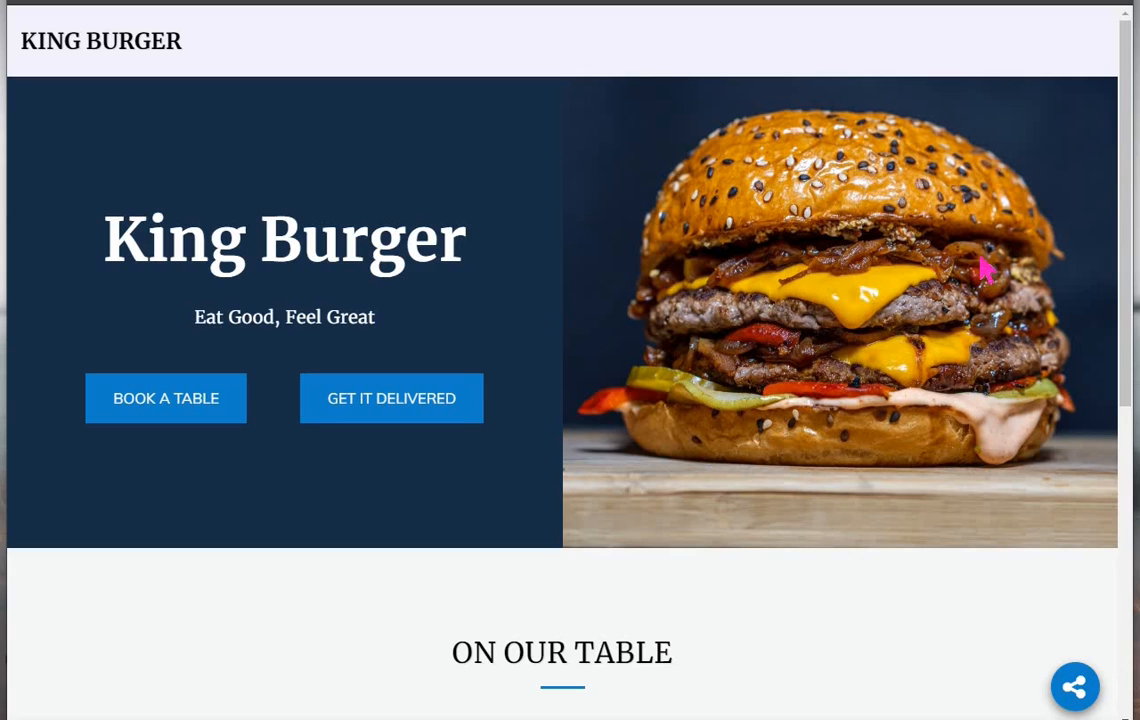
pyautogui.scroll(-5, 540, 380)
pyautogui.scroll(5, 585, 380)
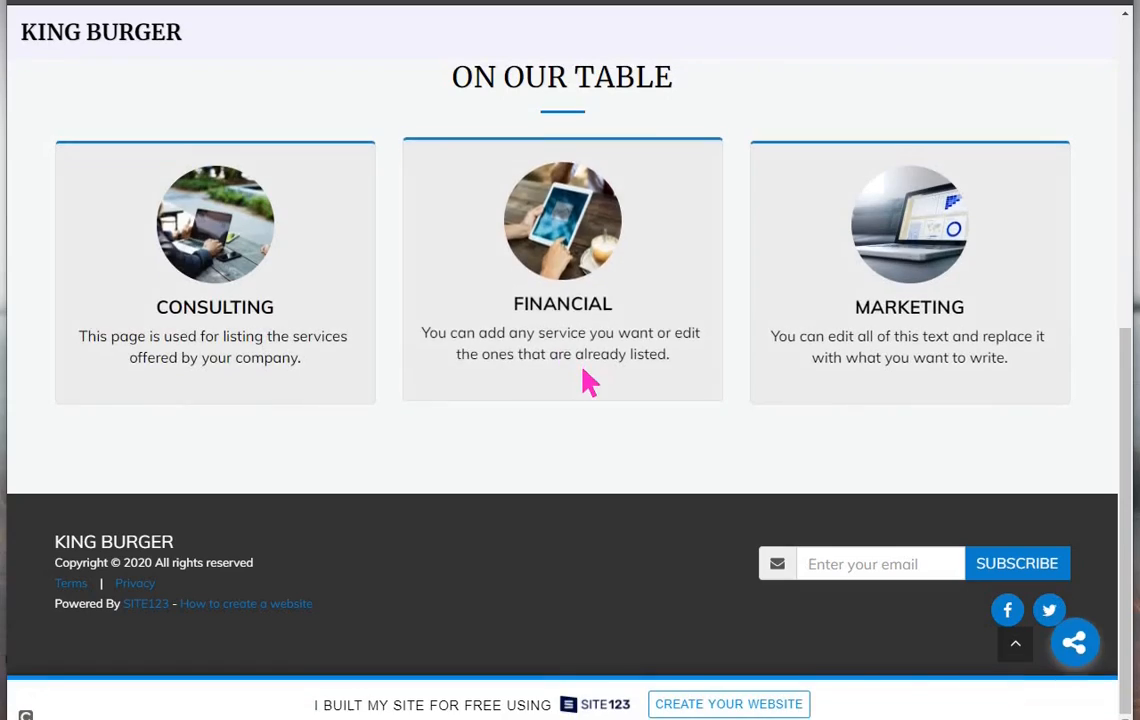
pyautogui.scroll(-5, 601, 257)
pyautogui.scroll(5, 601, 257)
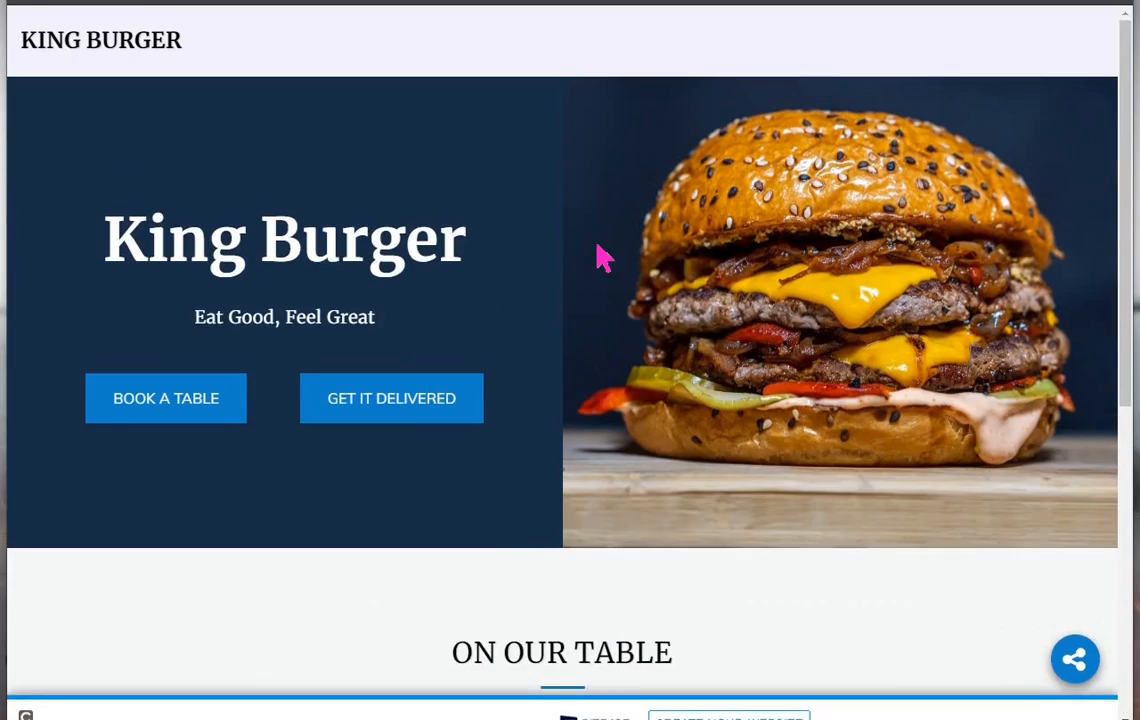
pyautogui.scroll(-5, 601, 257)
pyautogui.scroll(5, 598, 257)
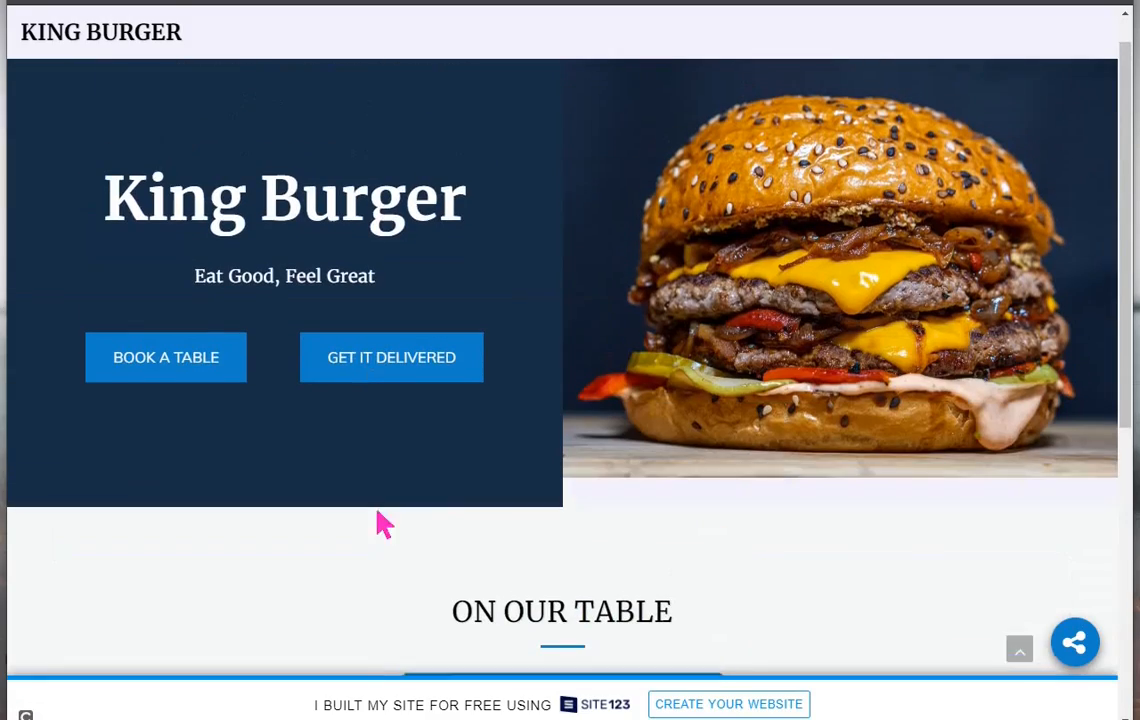
pyautogui.scroll(-5, 562, 321)
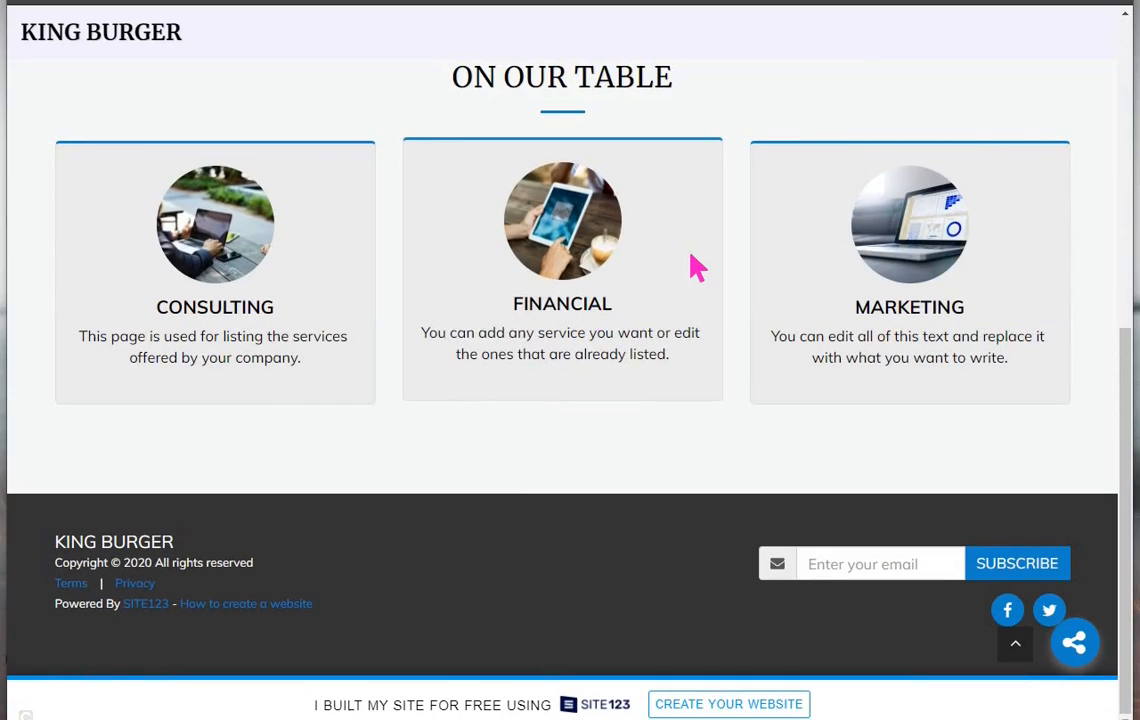
pyautogui.scroll(5, 615, 240)
pyautogui.scroll(3, 601, 216)
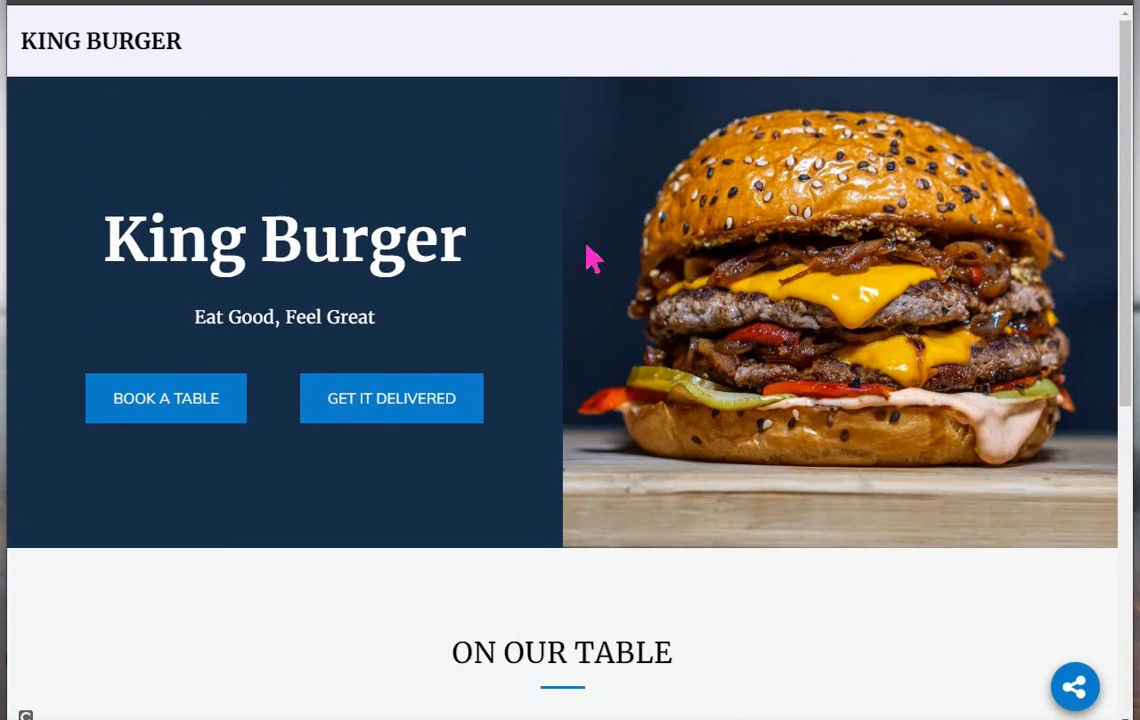
pyautogui.scroll(-5, 593, 259)
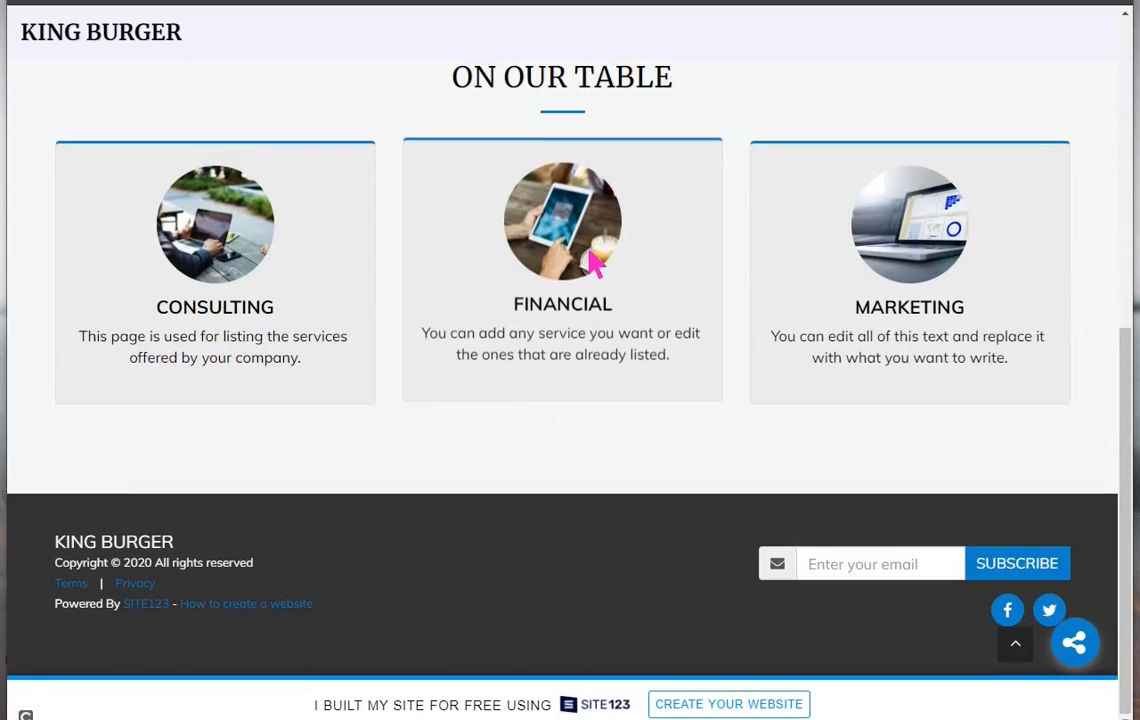
pyautogui.scroll(5, 600, 258)
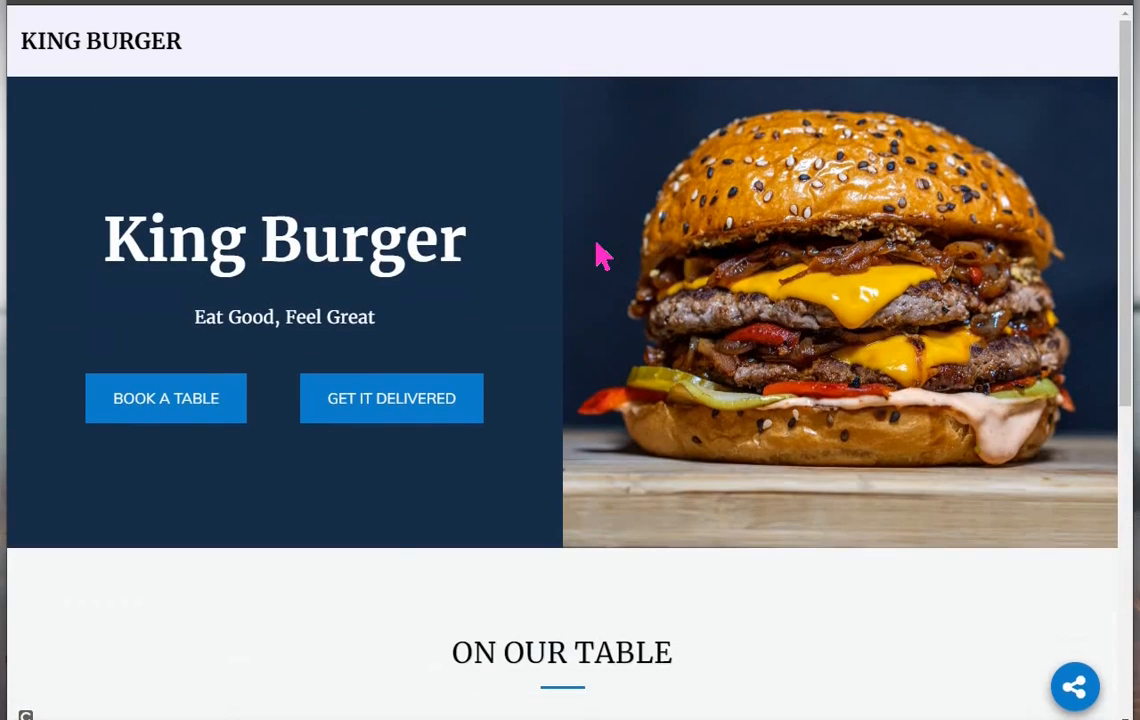
pyautogui.scroll(-3, 600, 258)
pyautogui.scroll(-3, 600, 258)
pyautogui.scroll(5, 600, 258)
pyautogui.scroll(-5, 600, 258)
pyautogui.scroll(5, 598, 272)
pyautogui.scroll(-5, 595, 340)
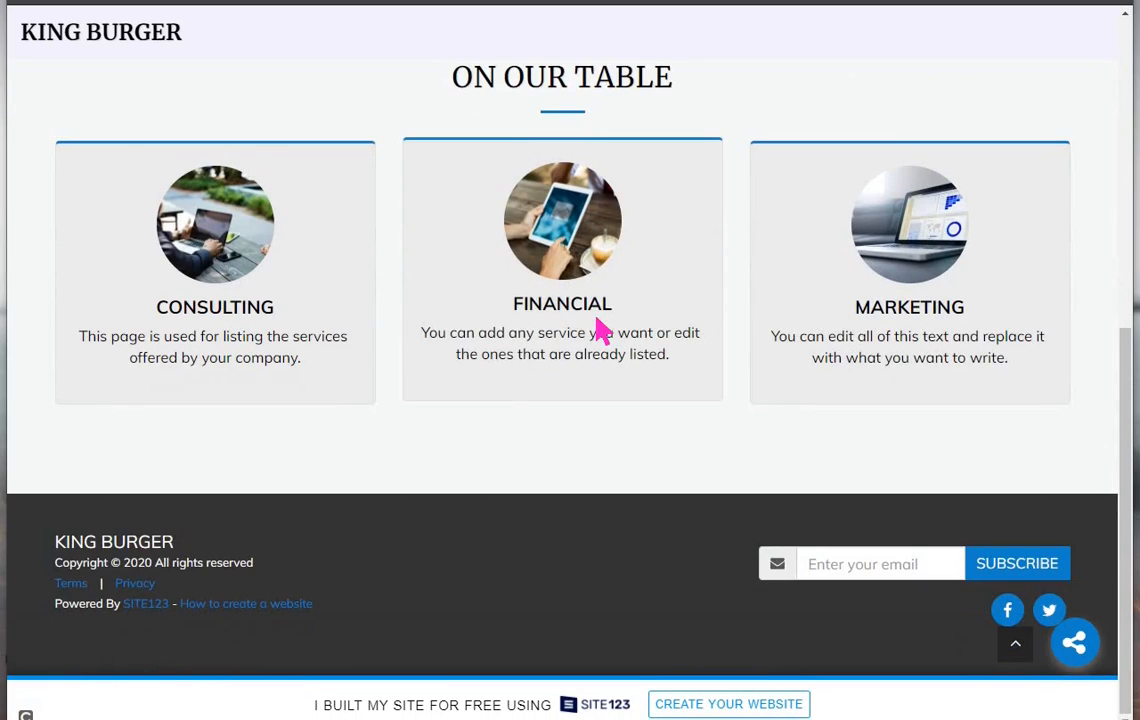
pyautogui.scroll(3, 600, 330)
pyautogui.scroll(-3, 603, 328)
pyautogui.scroll(1, 601, 332)
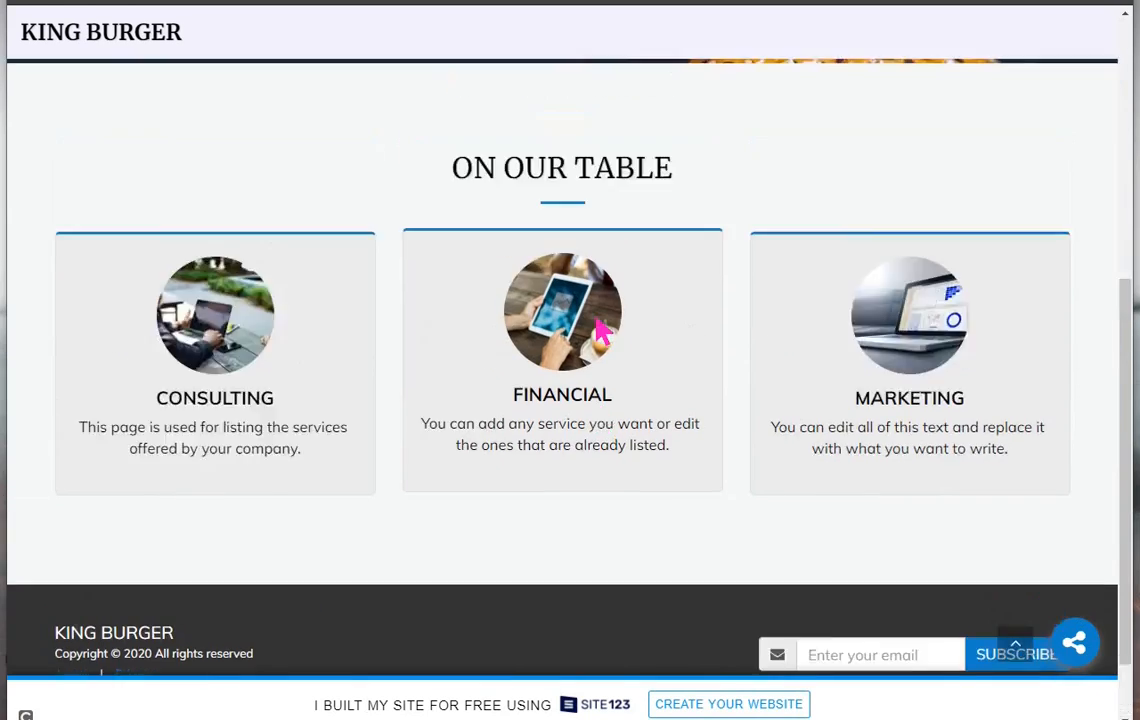
pyautogui.scroll(5, 600, 333)
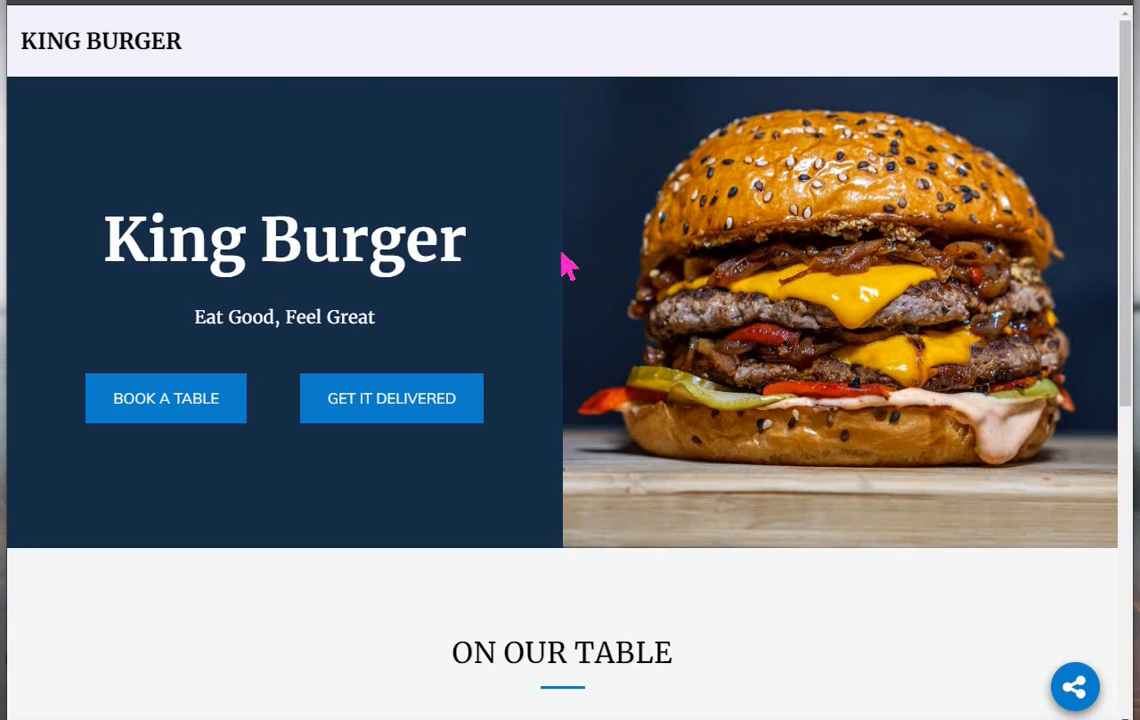
pyautogui.scroll(-5, 567, 265)
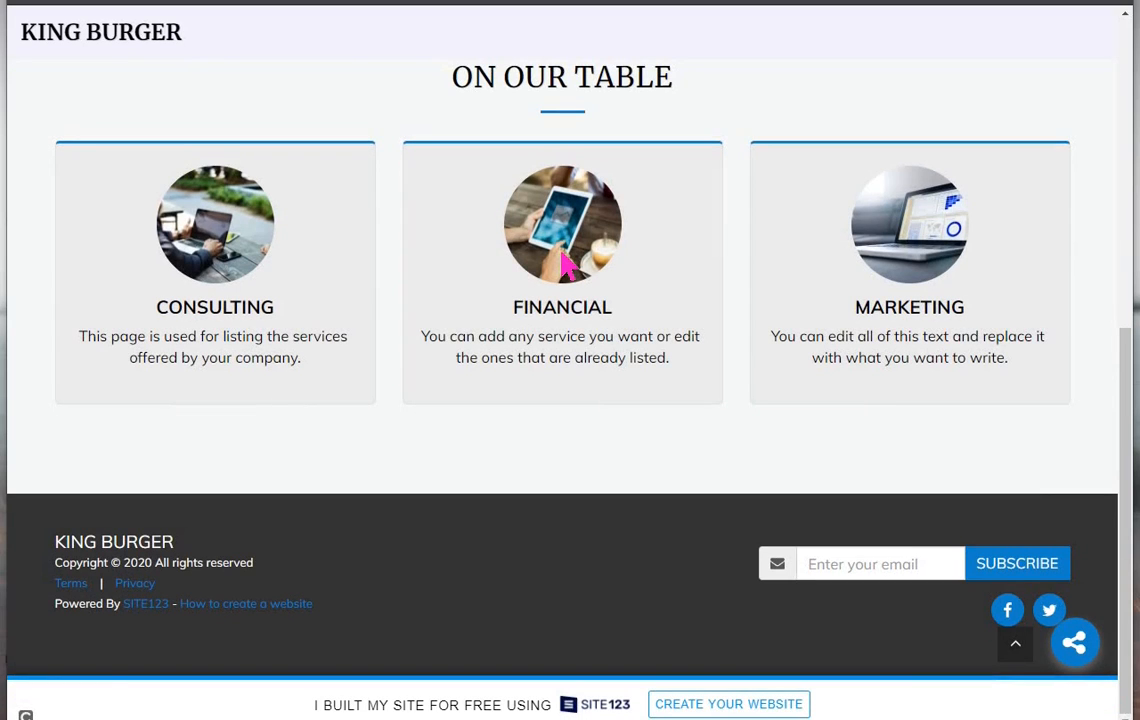
pyautogui.scroll(5, 567, 265)
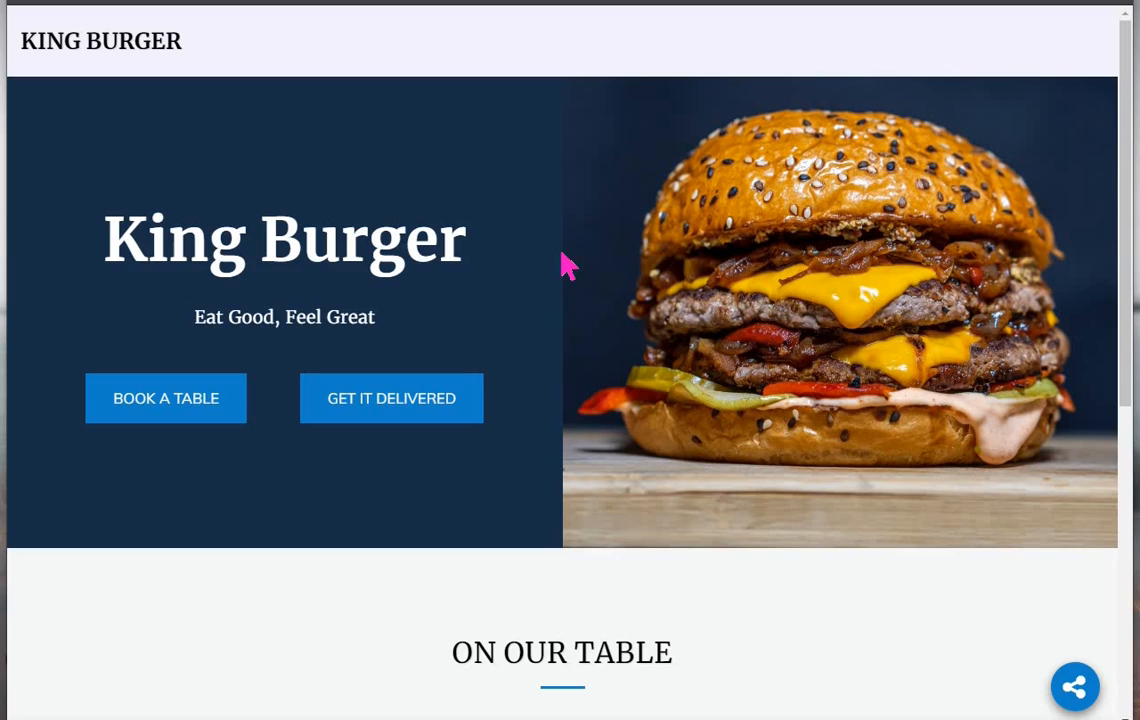
pyautogui.scroll(-10, 567, 265)
pyautogui.scroll(10, 567, 265)
pyautogui.scroll(-10, 567, 265)
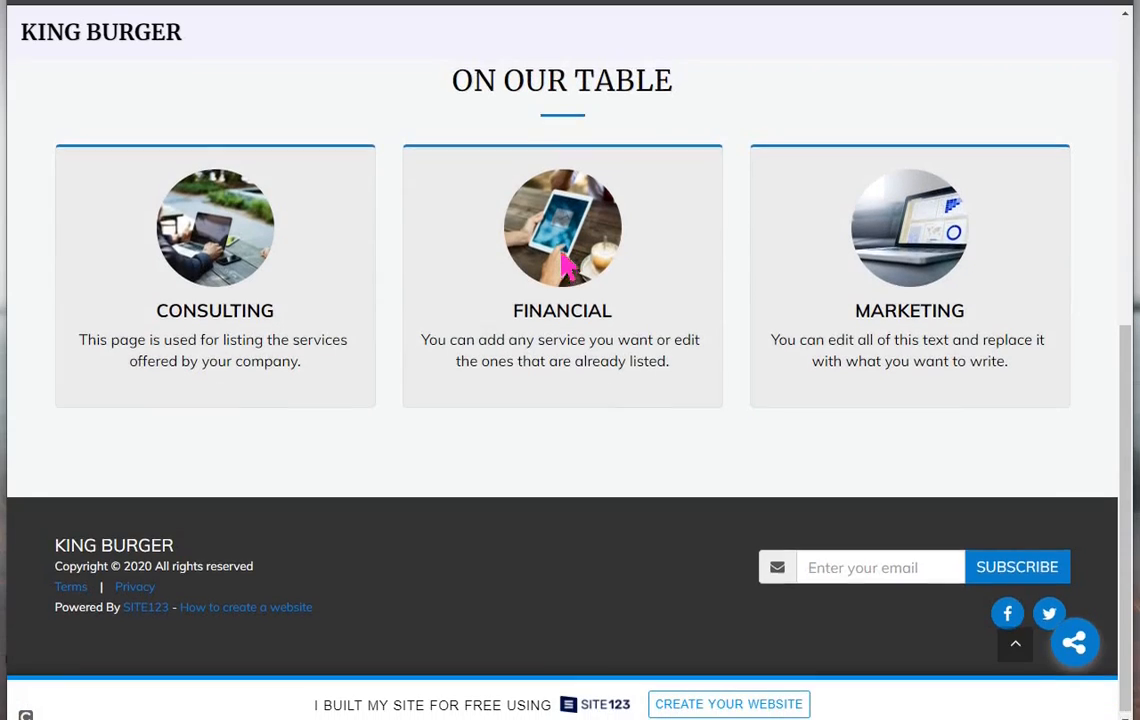
pyautogui.scroll(10, 567, 265)
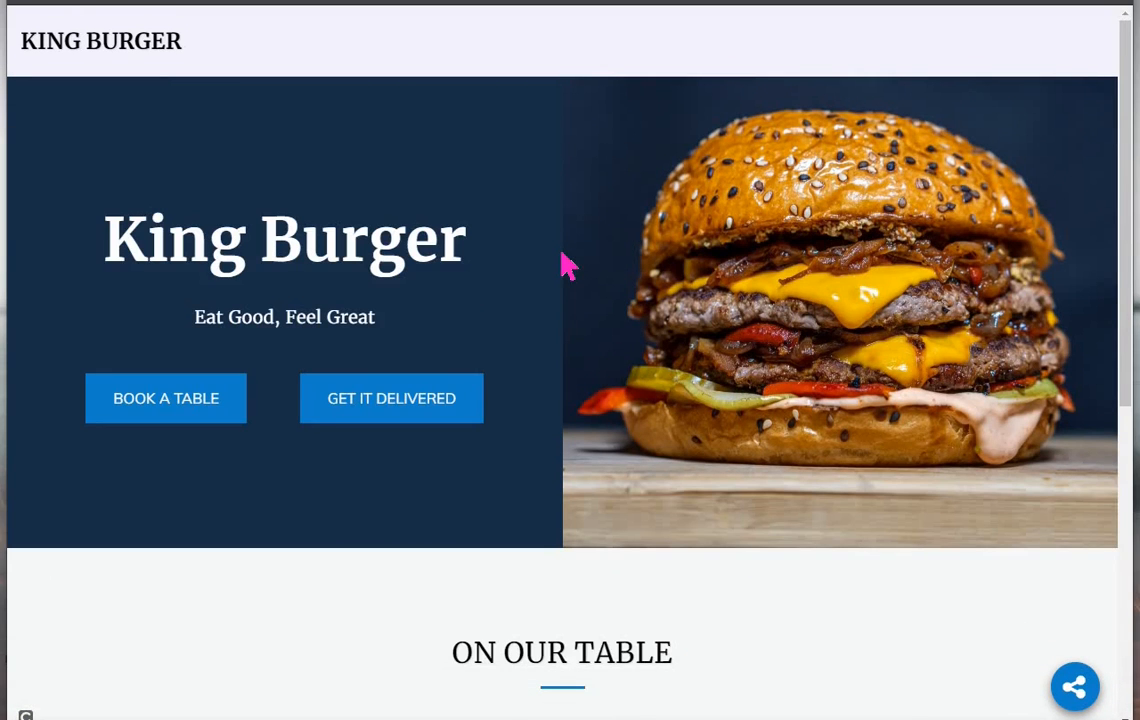